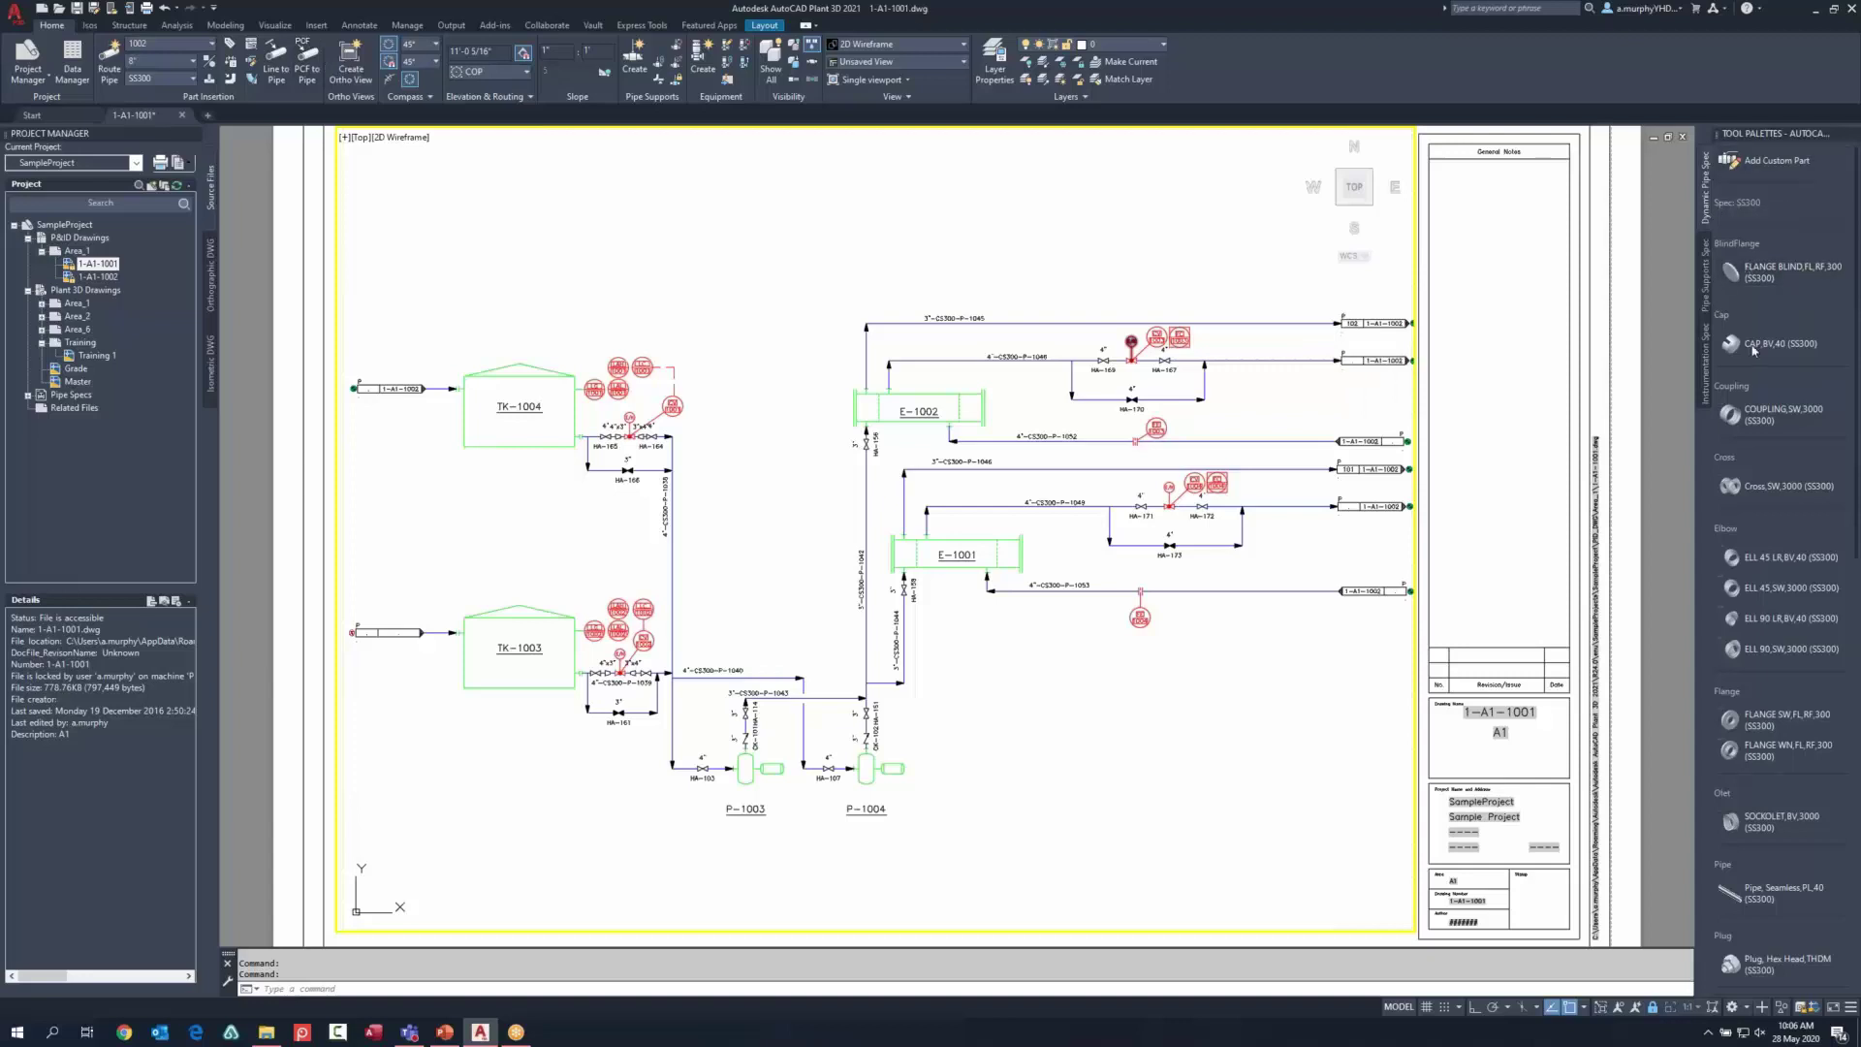
{"action": "left_click_drag", "start_coordinate": [1743, 275], "coordinate": [1745, 326]}
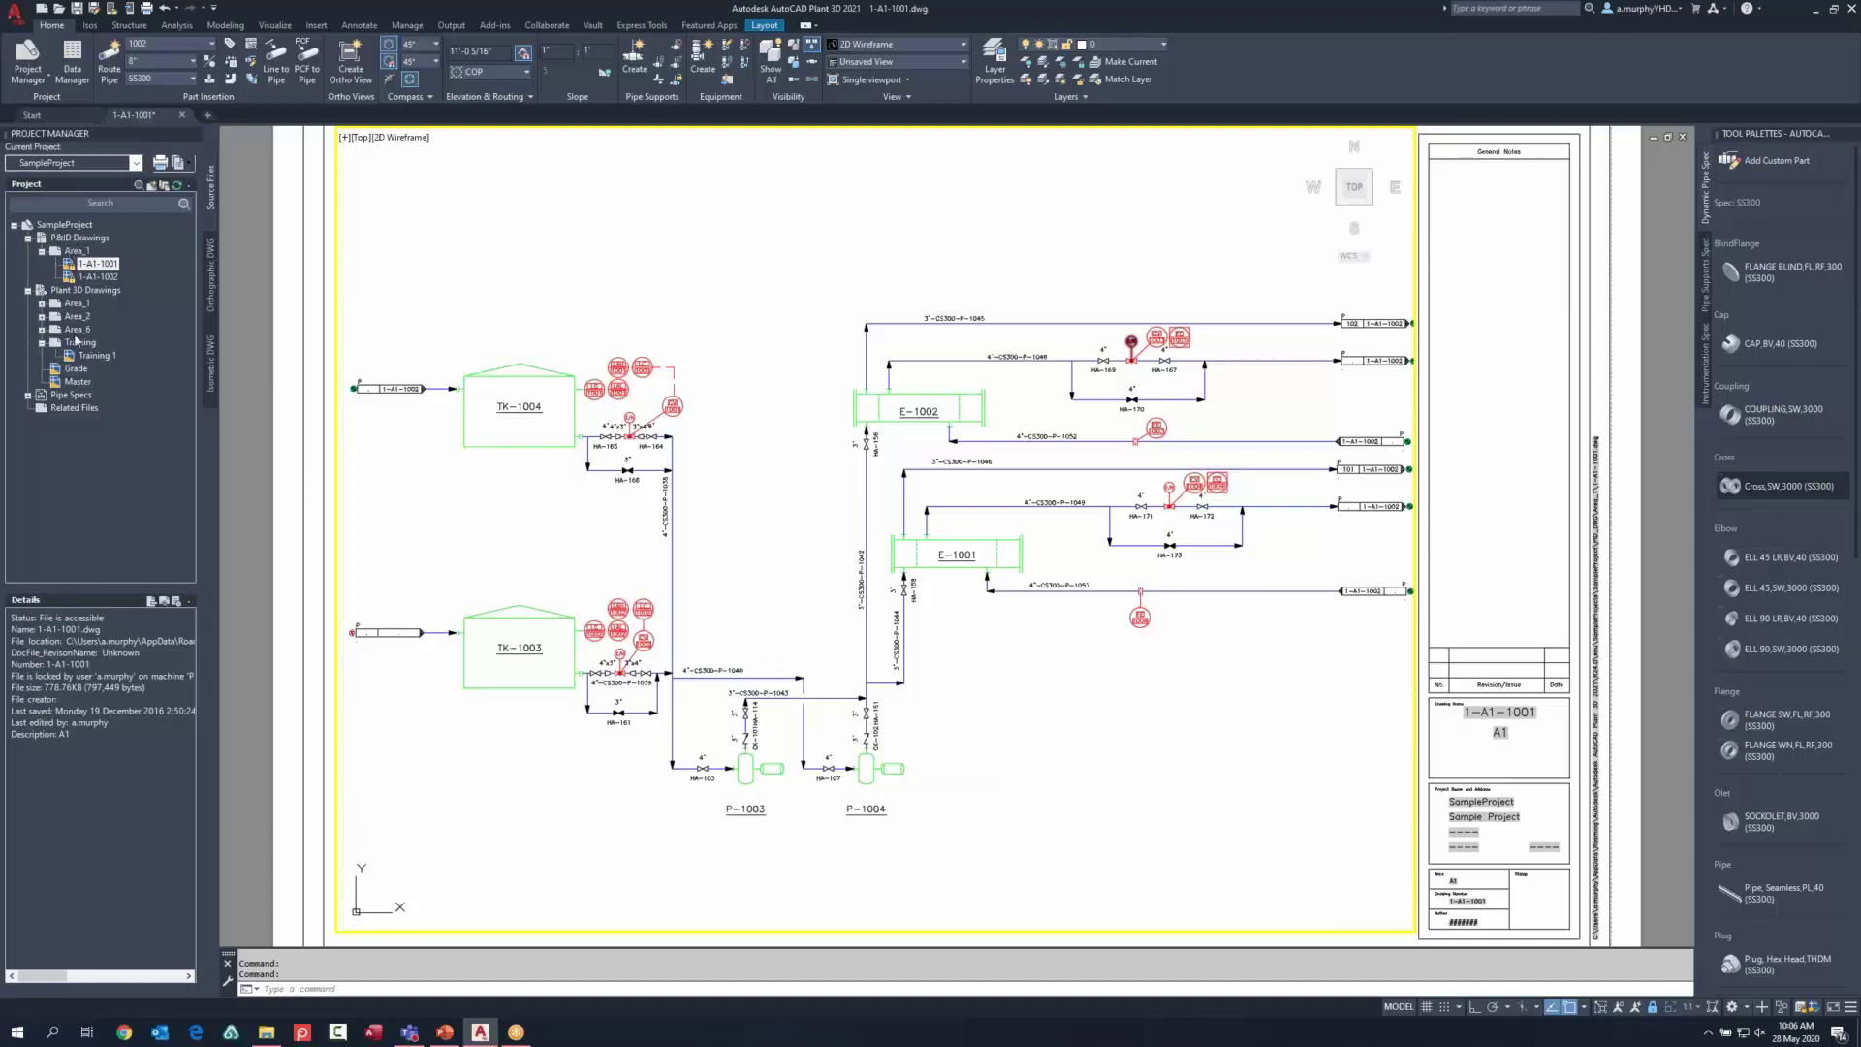
Step: Collapse the P&ID drawings, expand the project's pipe specs and open the CS150 spec sheet
{"action": "left_click", "coordinate": [28, 239]}
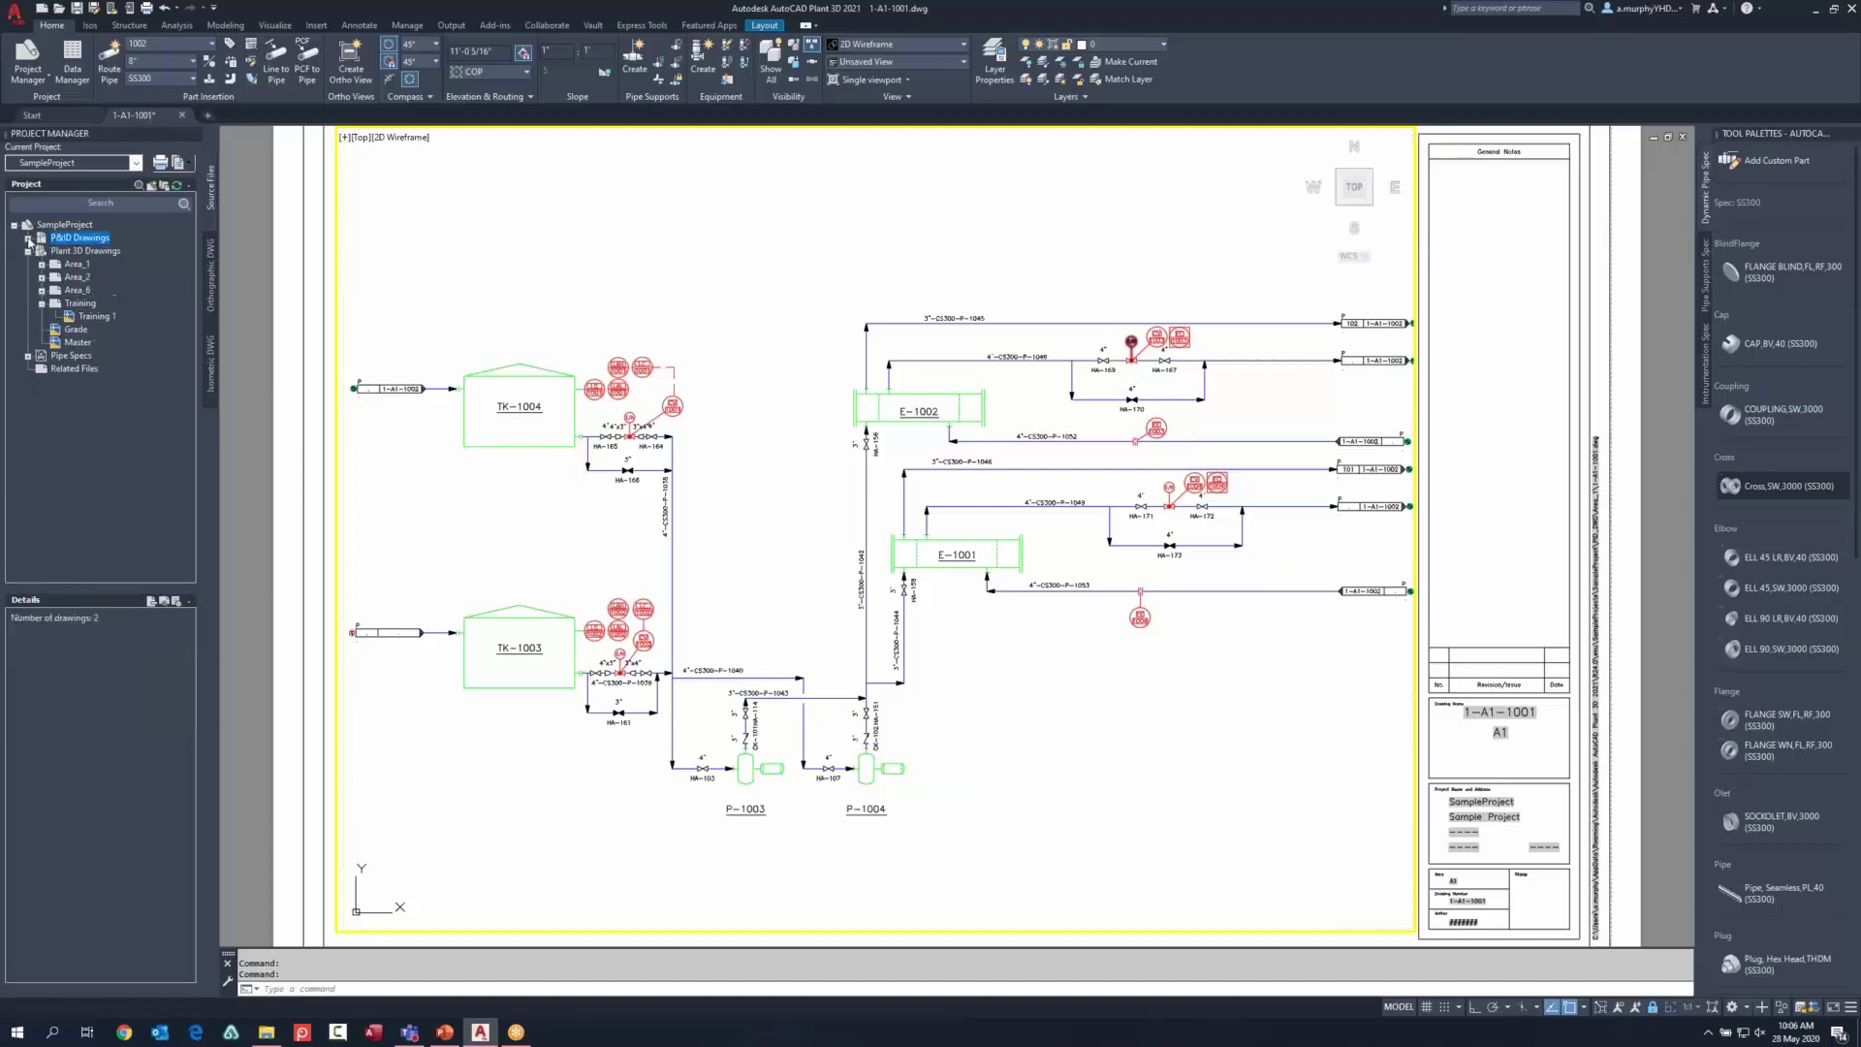
{"action": "left_click", "coordinate": [48, 253]}
{"action": "left_click", "coordinate": [39, 358]}
{"action": "left_click", "coordinate": [27, 357]}
{"action": "left_click_drag", "start_coordinate": [187, 296], "coordinate": [188, 314]}
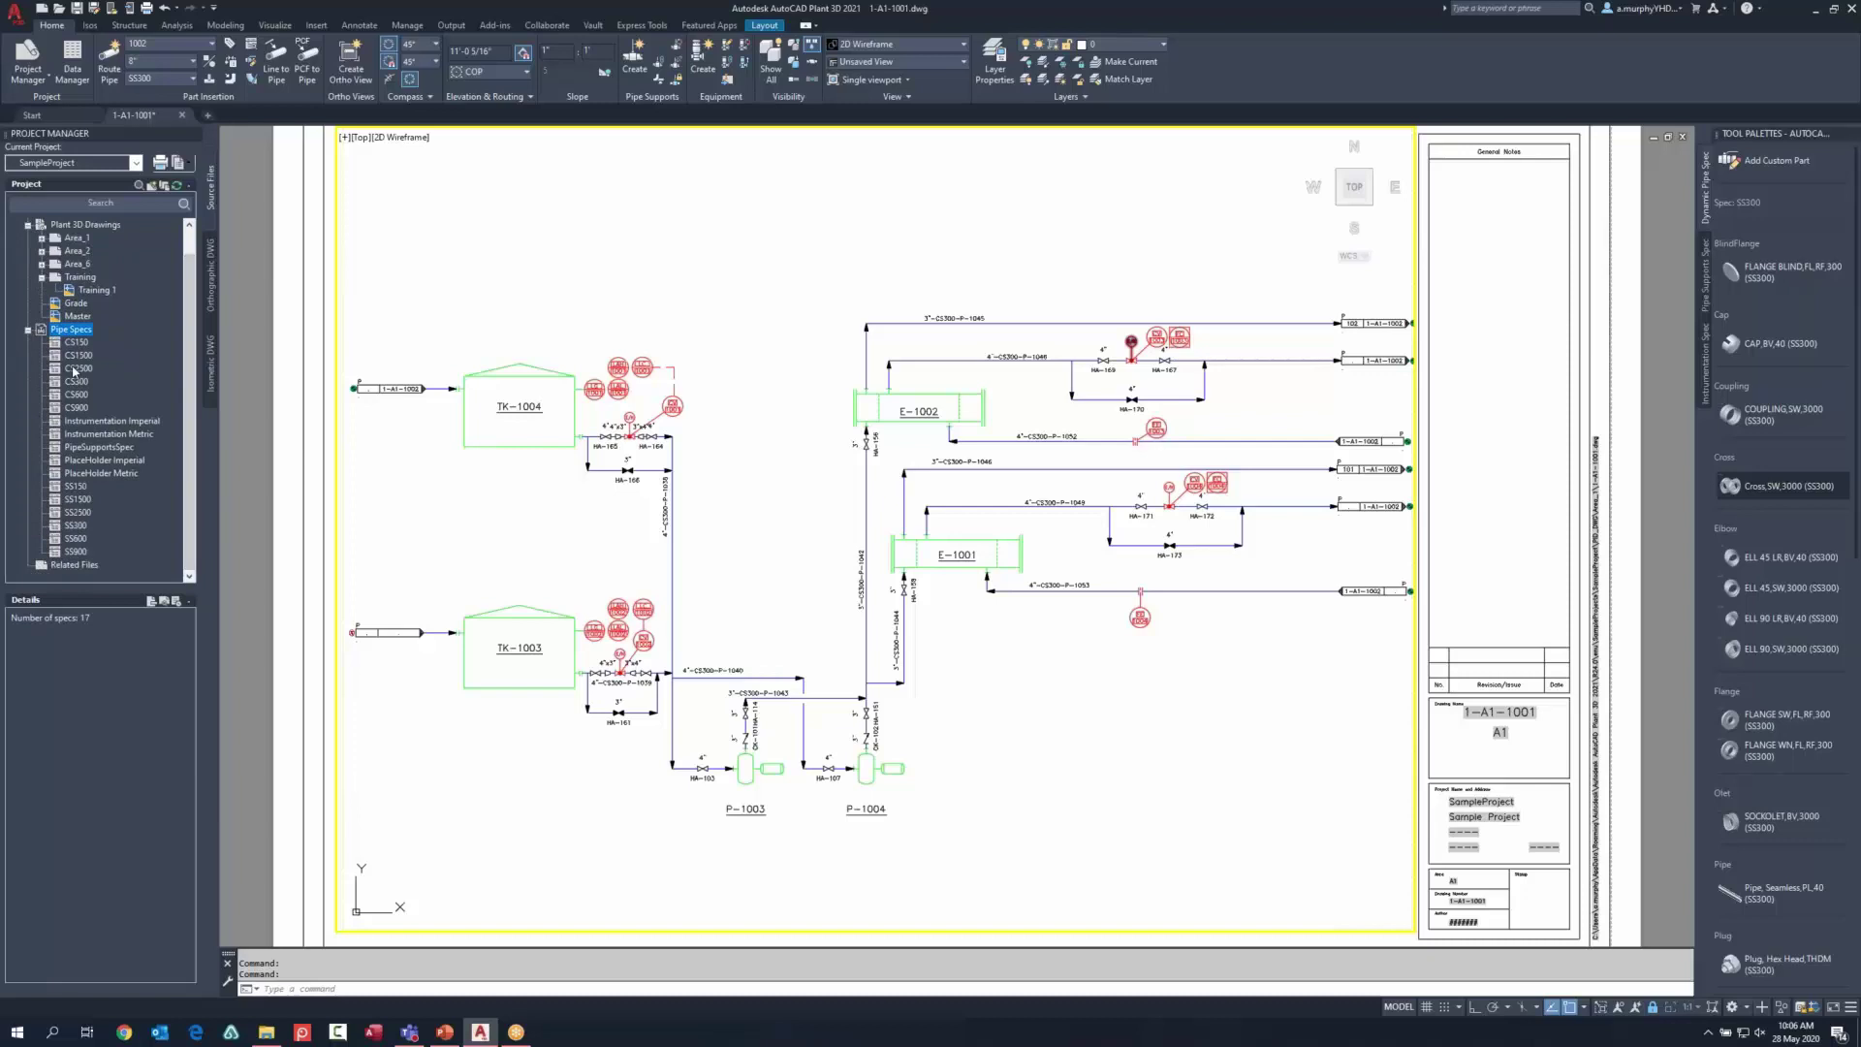
{"action": "double_click", "coordinate": [78, 342]}
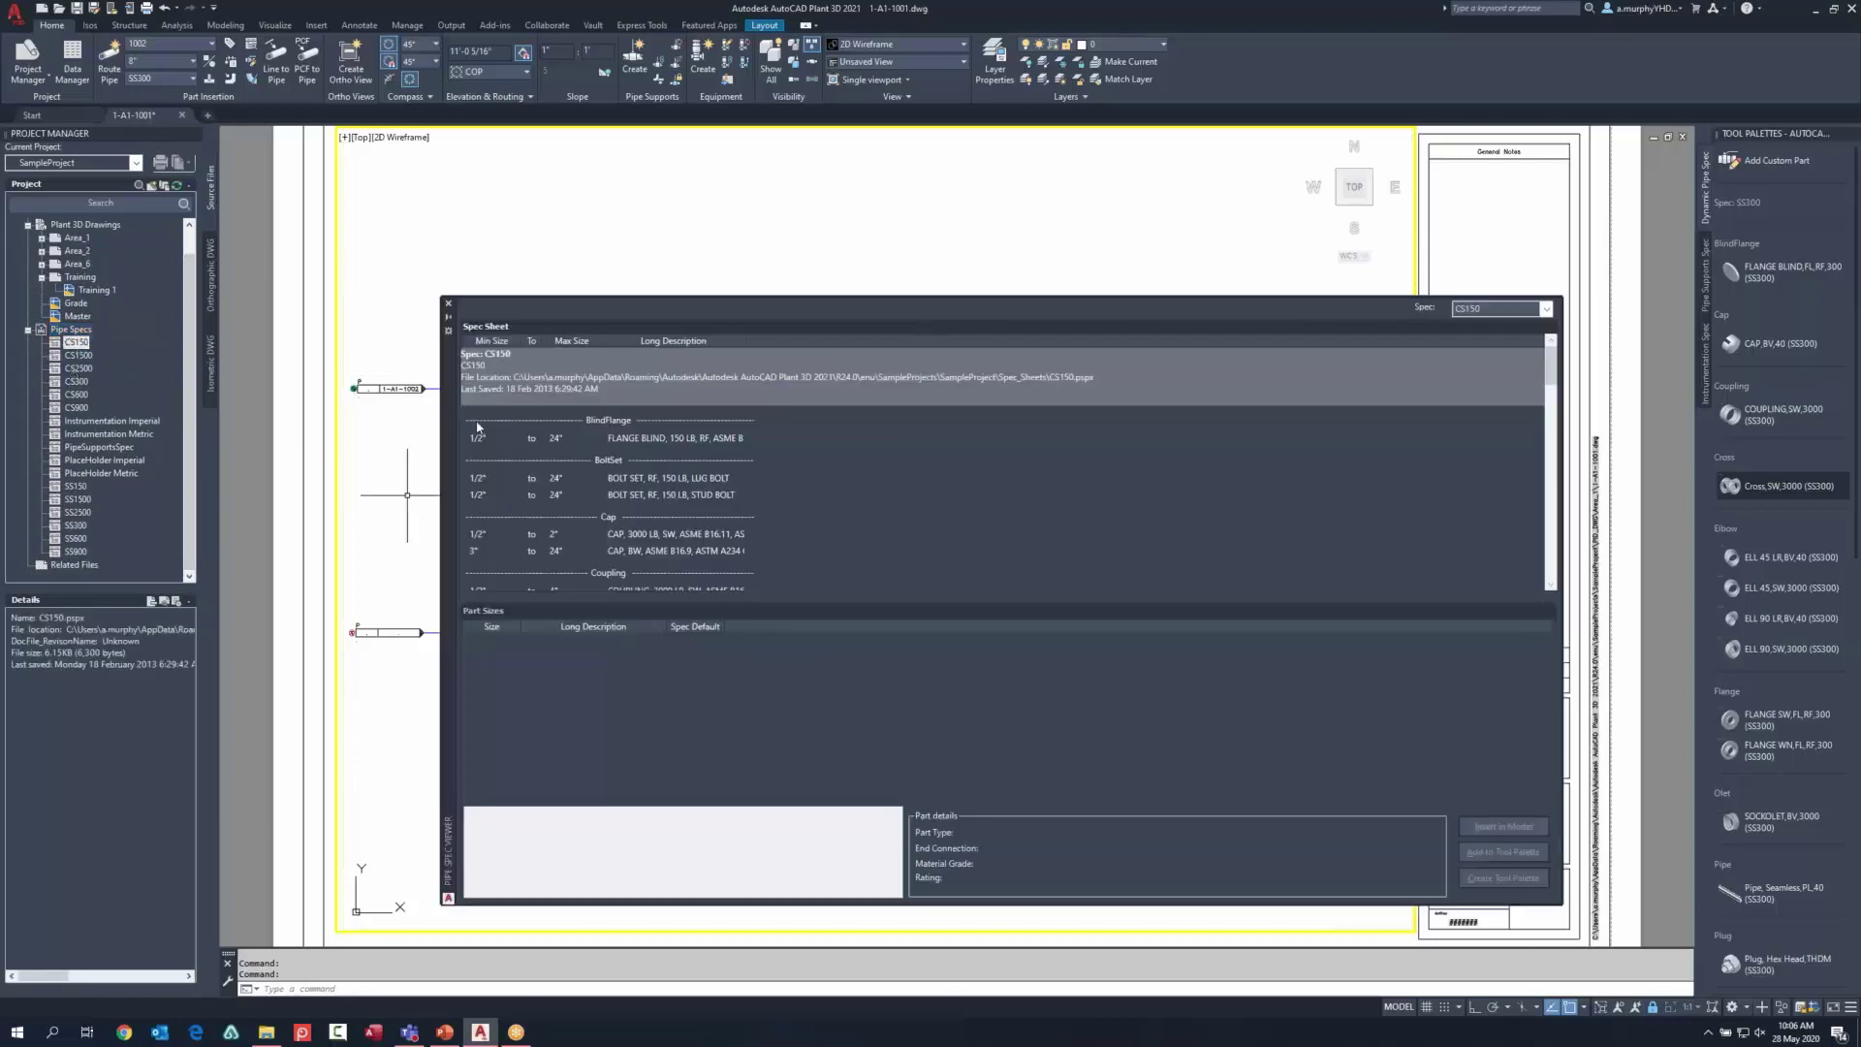
Step: Enlarge the spec viewer, widen the Long Description column to review the CS150 parts list, and close the viewer
{"action": "left_click_drag", "start_coordinate": [447, 413], "coordinate": [322, 304]}
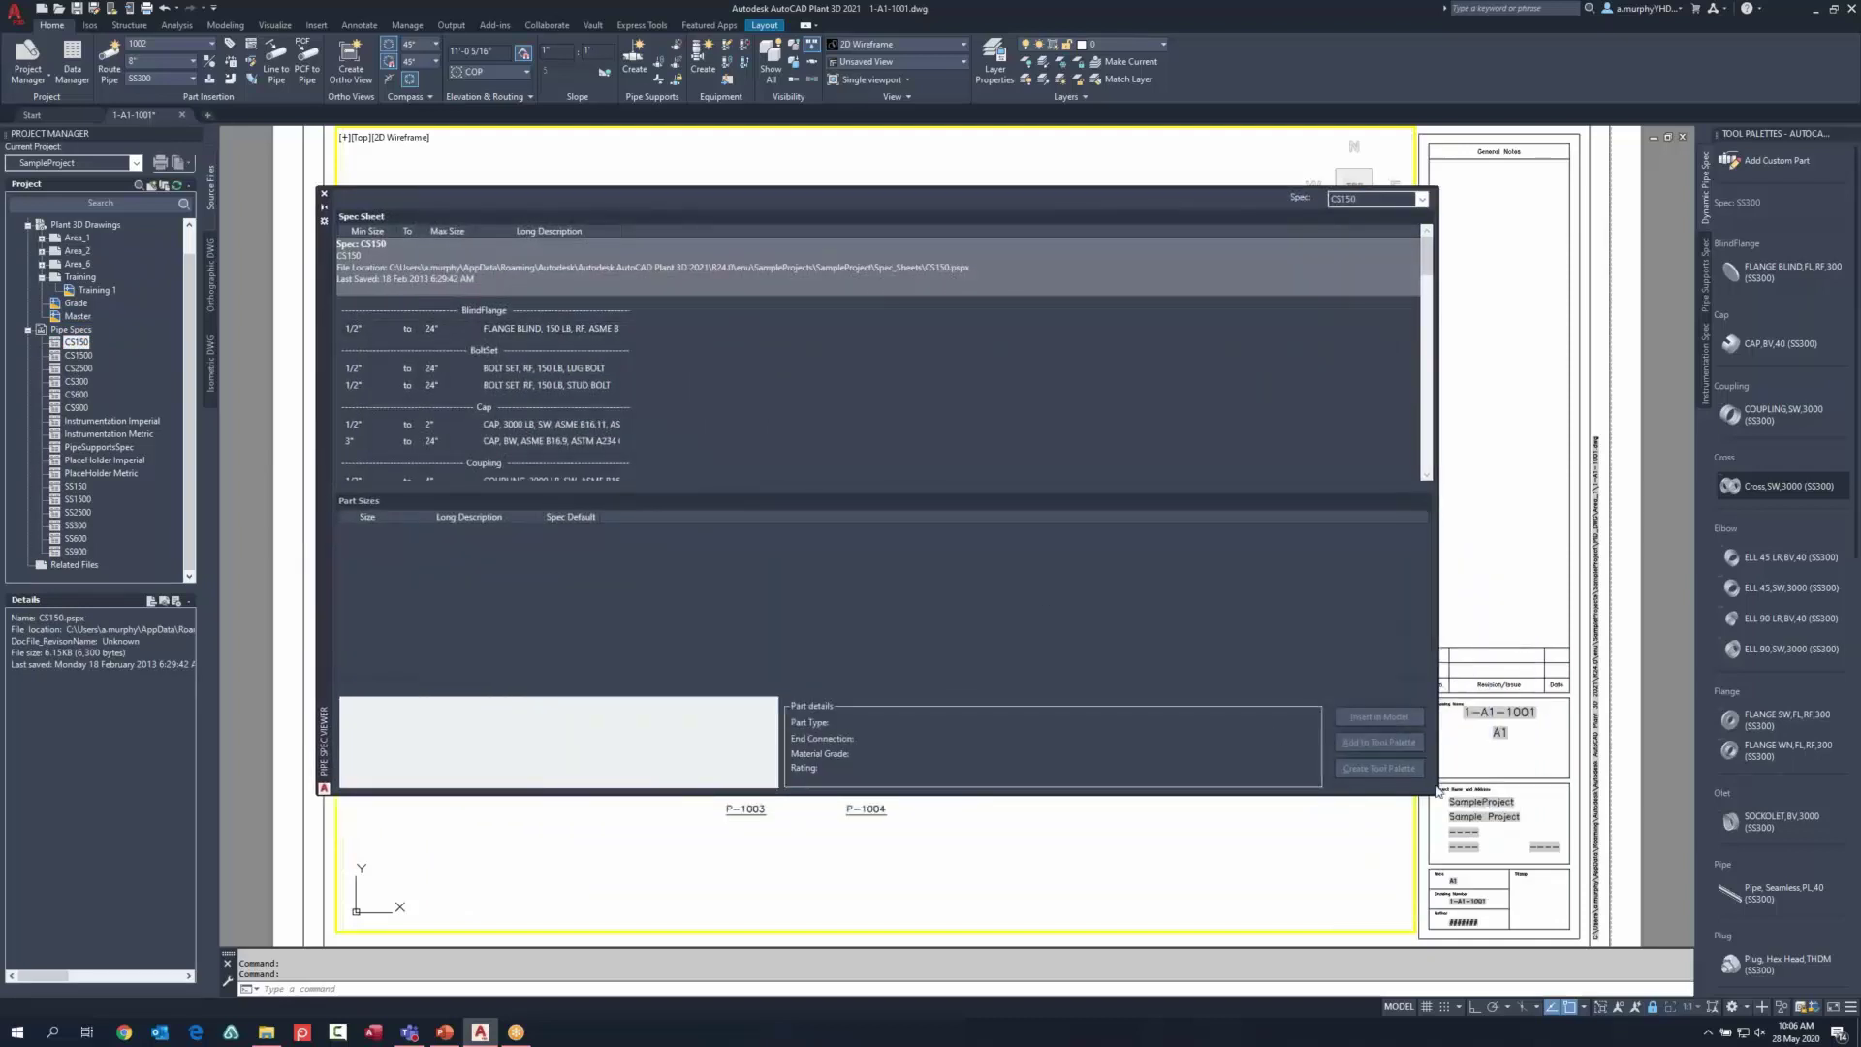
{"action": "left_click_drag", "start_coordinate": [1440, 793], "coordinate": [1491, 896]}
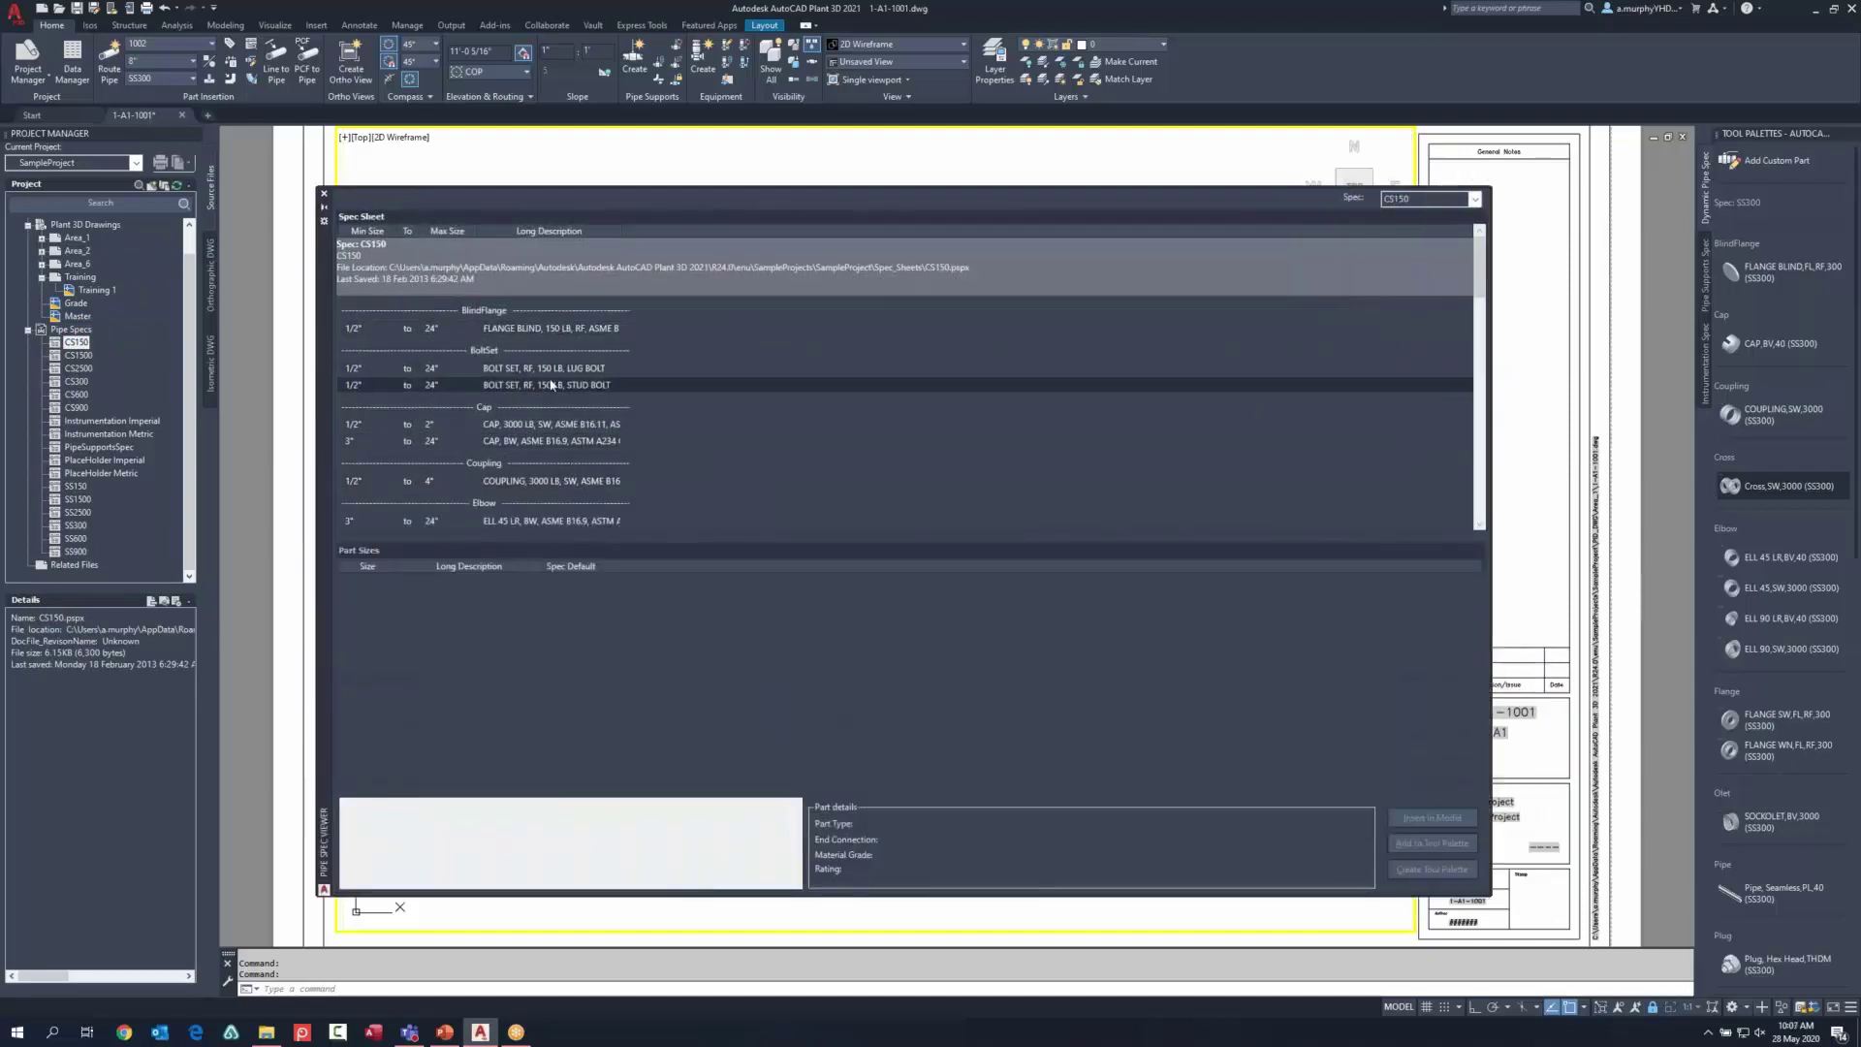
{"action": "scroll", "coordinate": [551, 385], "scroll_direction": "down", "scroll_amount": 15}
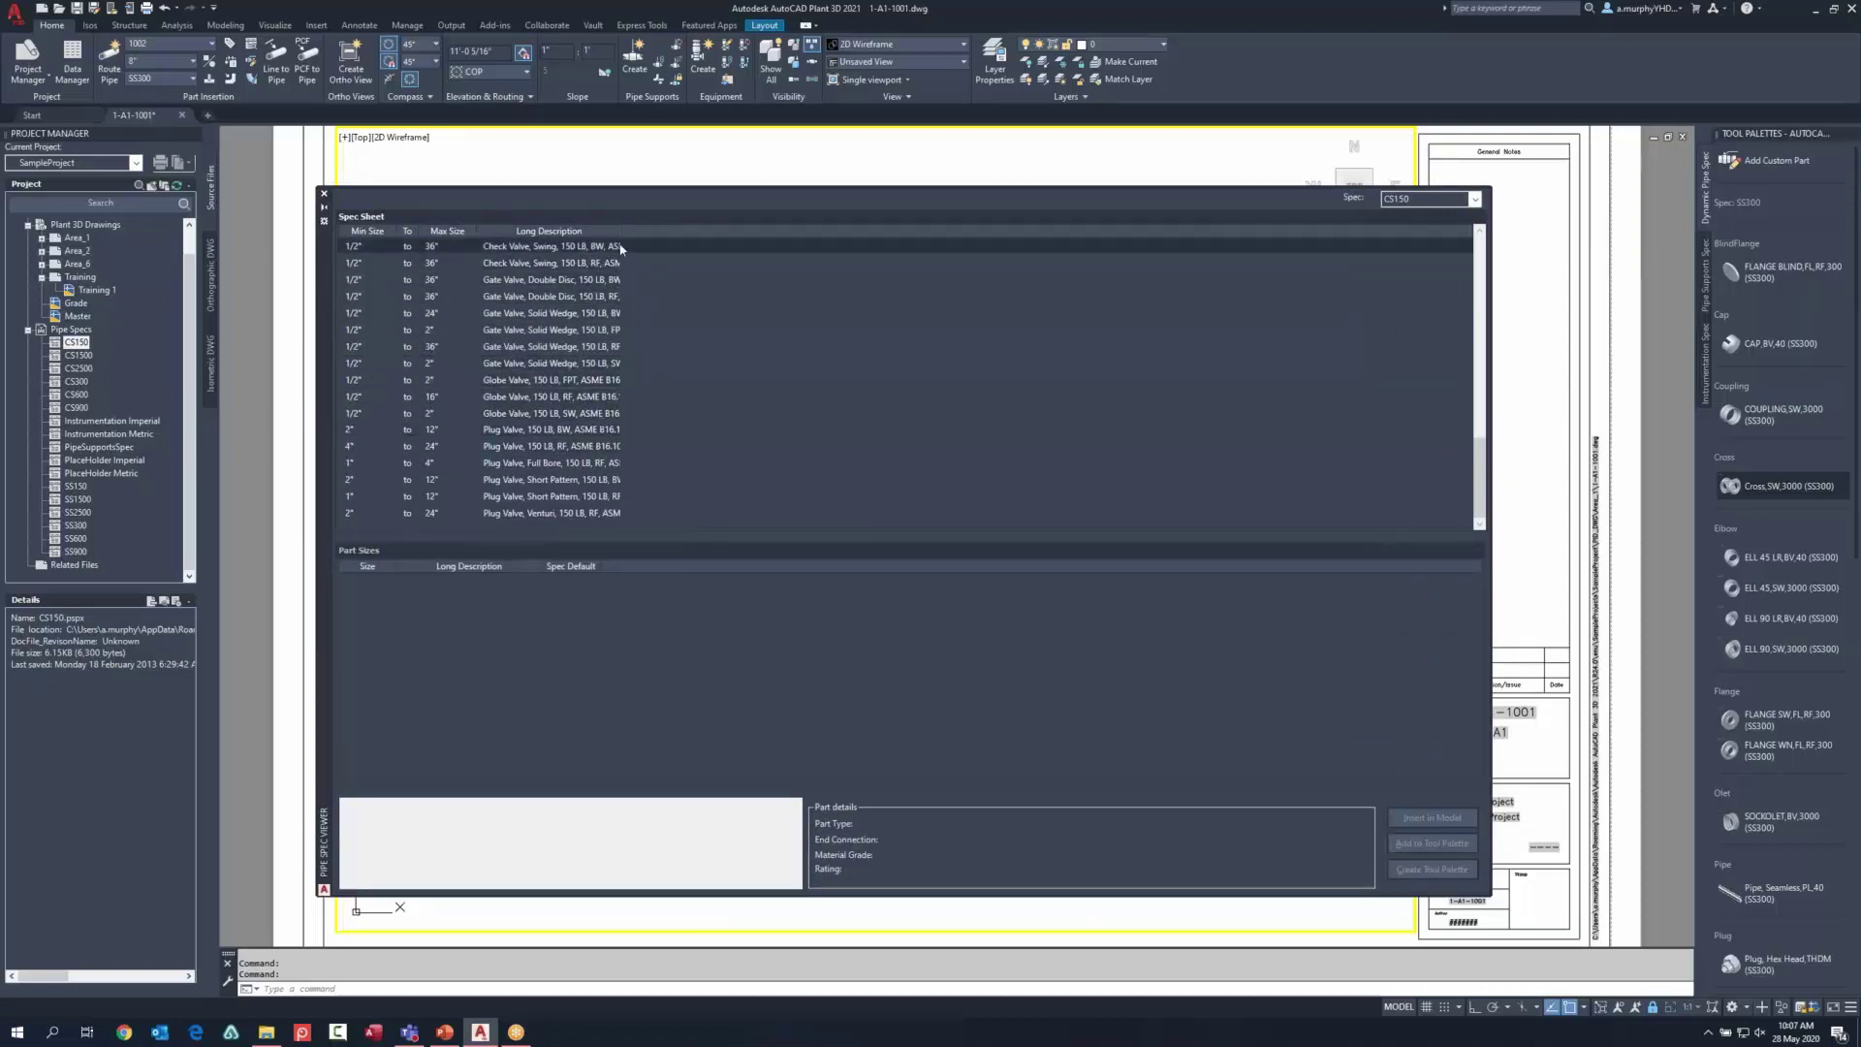
{"action": "left_click_drag", "start_coordinate": [622, 230], "coordinate": [694, 231]}
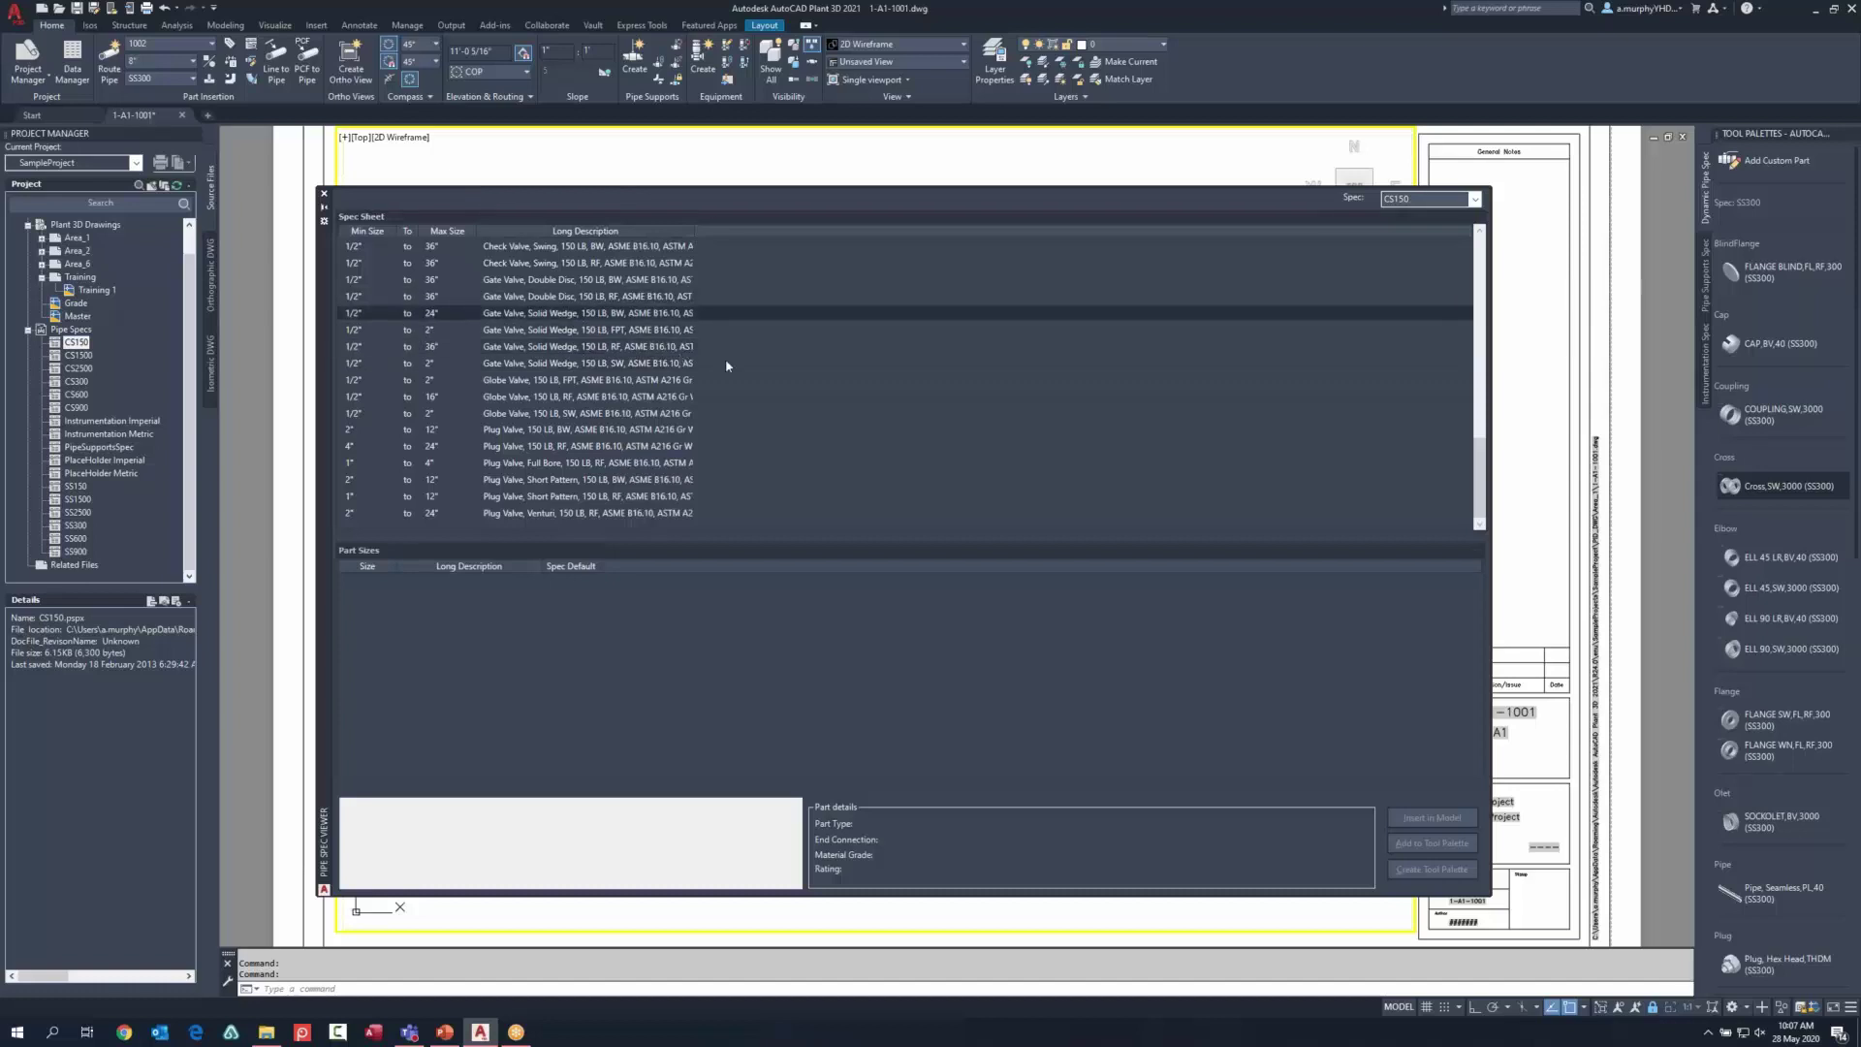
{"action": "scroll", "coordinate": [728, 365], "scroll_direction": "up", "scroll_amount": 10}
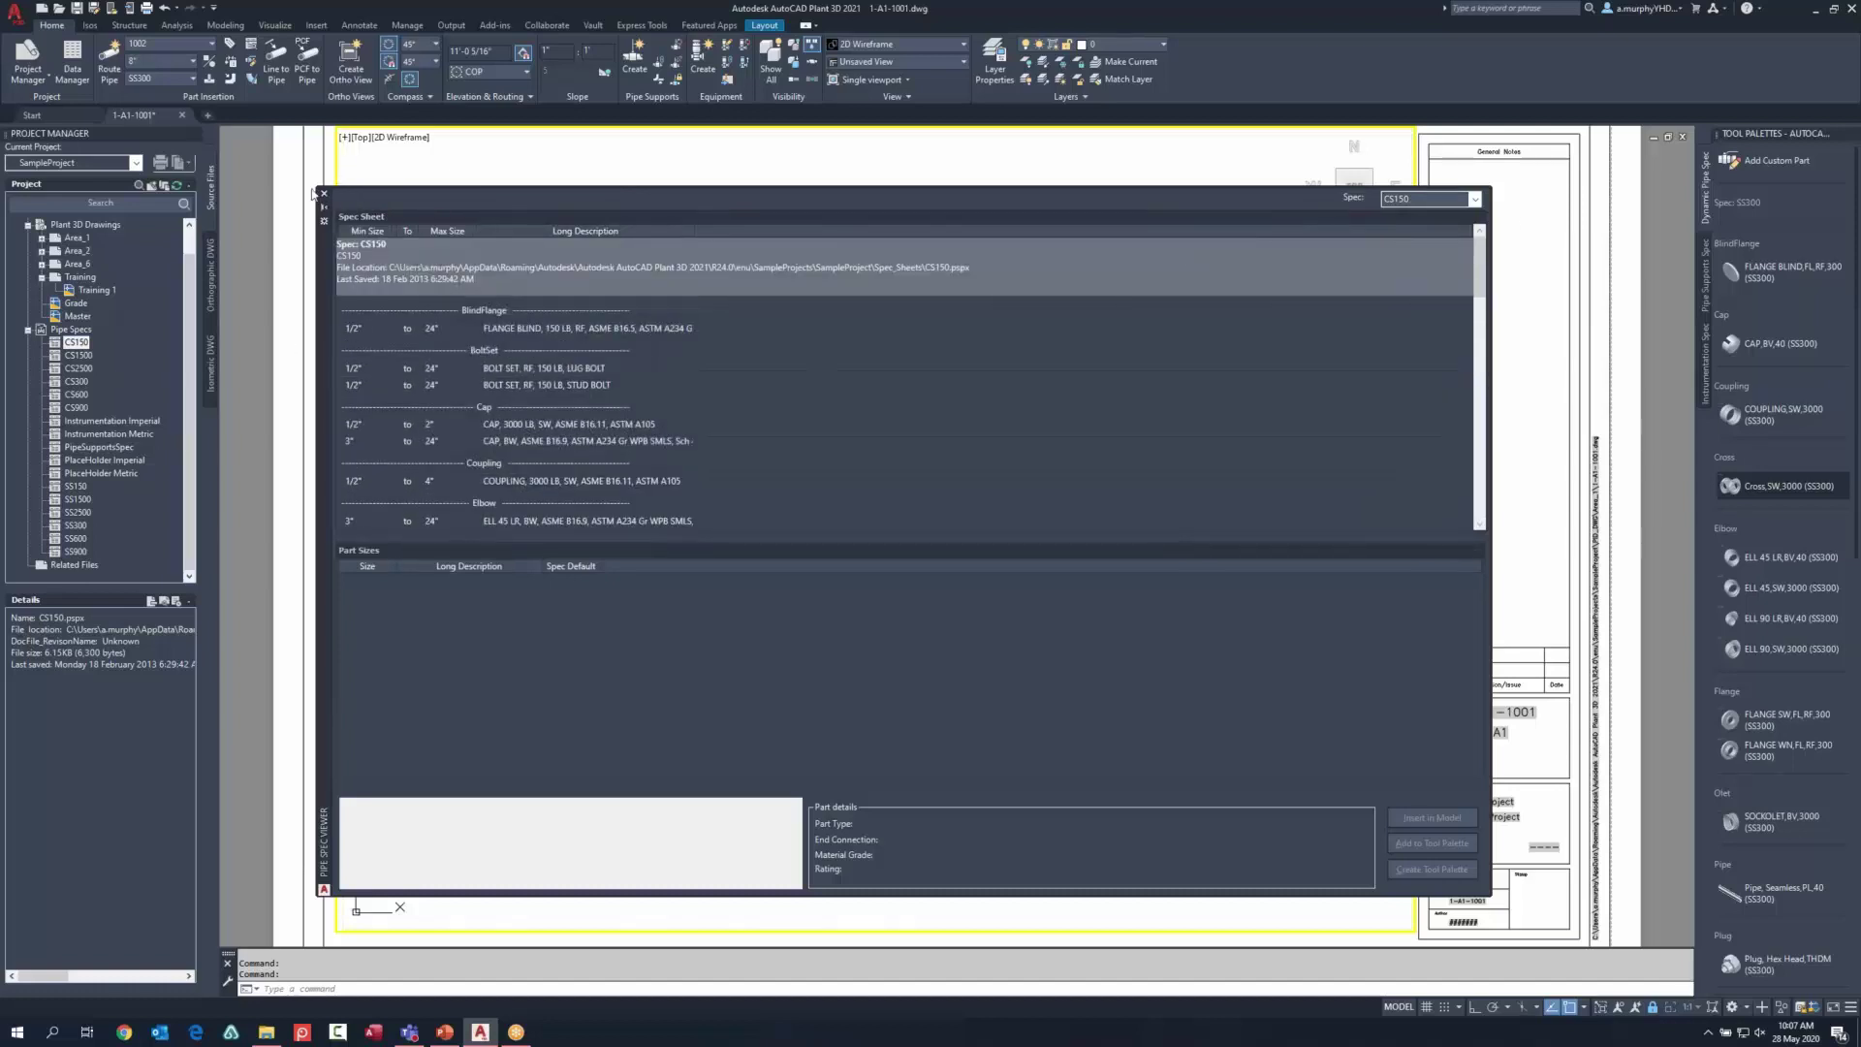
{"action": "left_click", "coordinate": [325, 194]}
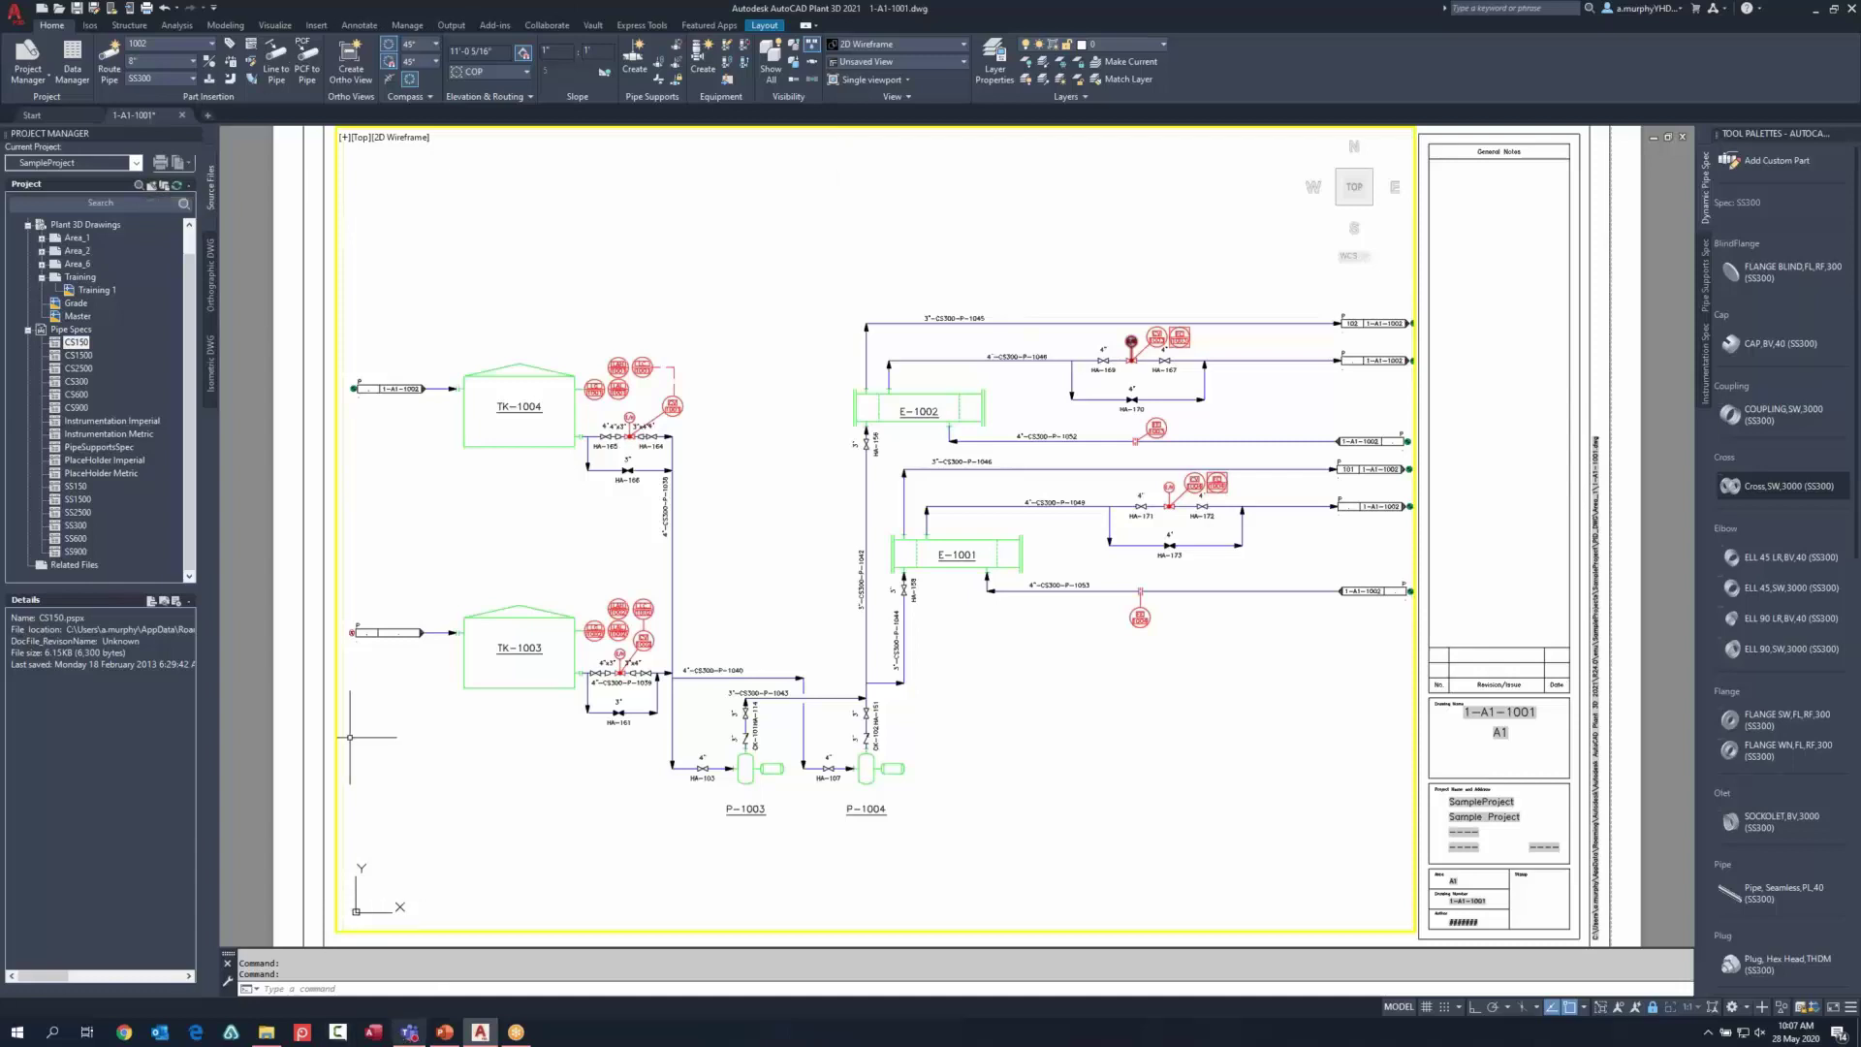
Step: Show the project's orthographic drawings, followed by its isometric drawings
{"action": "left_click", "coordinate": [211, 271]}
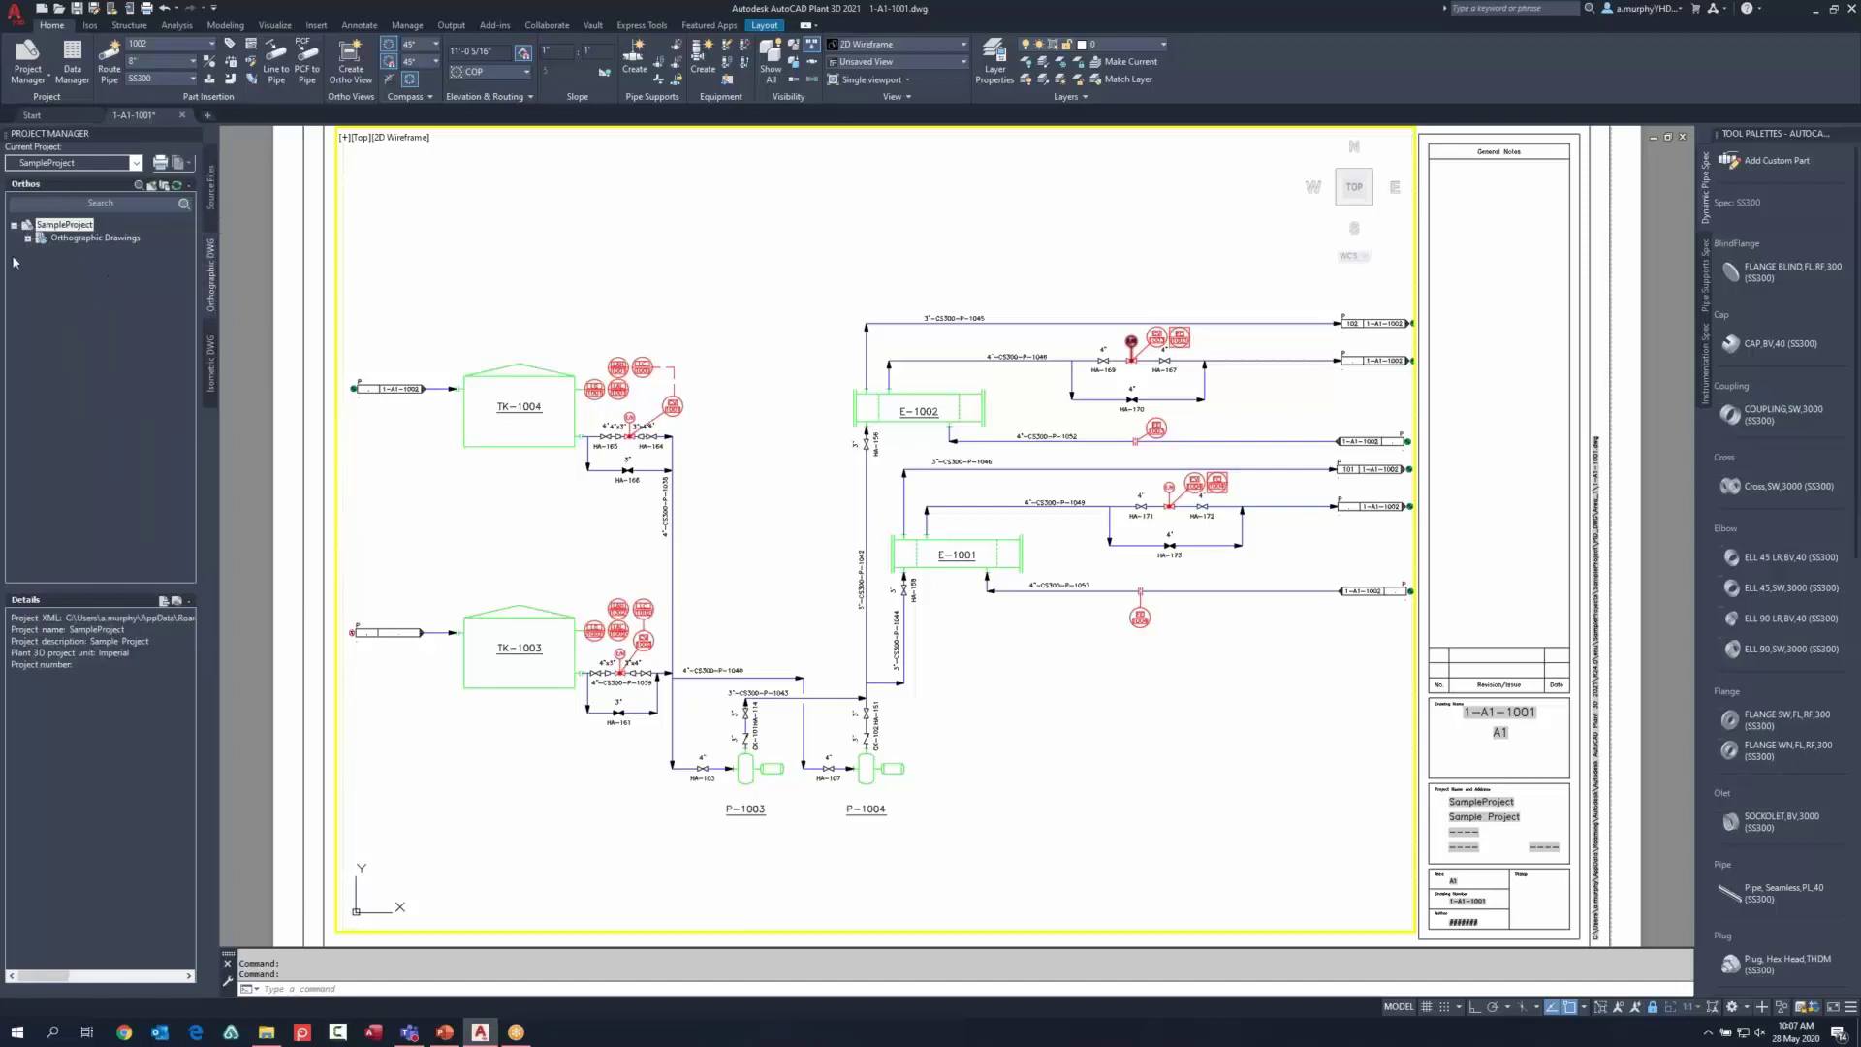
{"action": "left_click", "coordinate": [212, 381]}
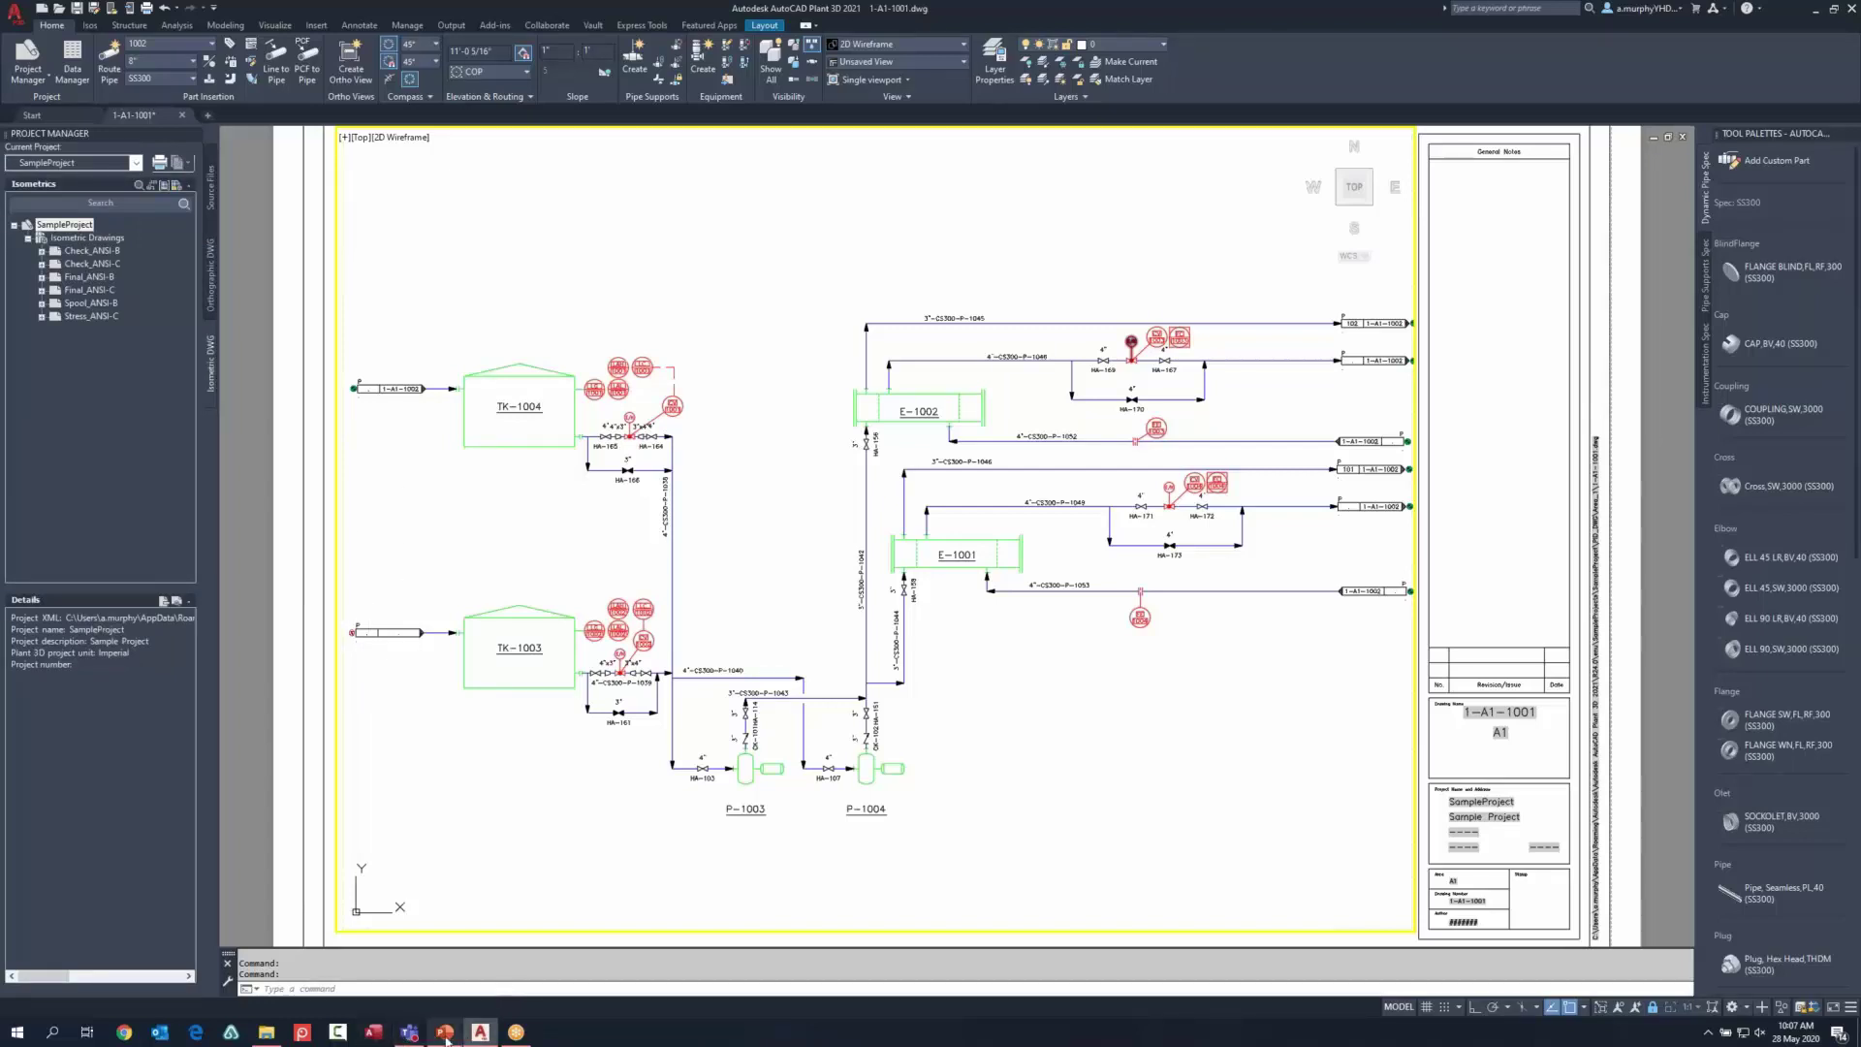
Step: Switch to PowerPoint and advance to the P&ID Overview slide
{"action": "left_click", "coordinate": [445, 1031]}
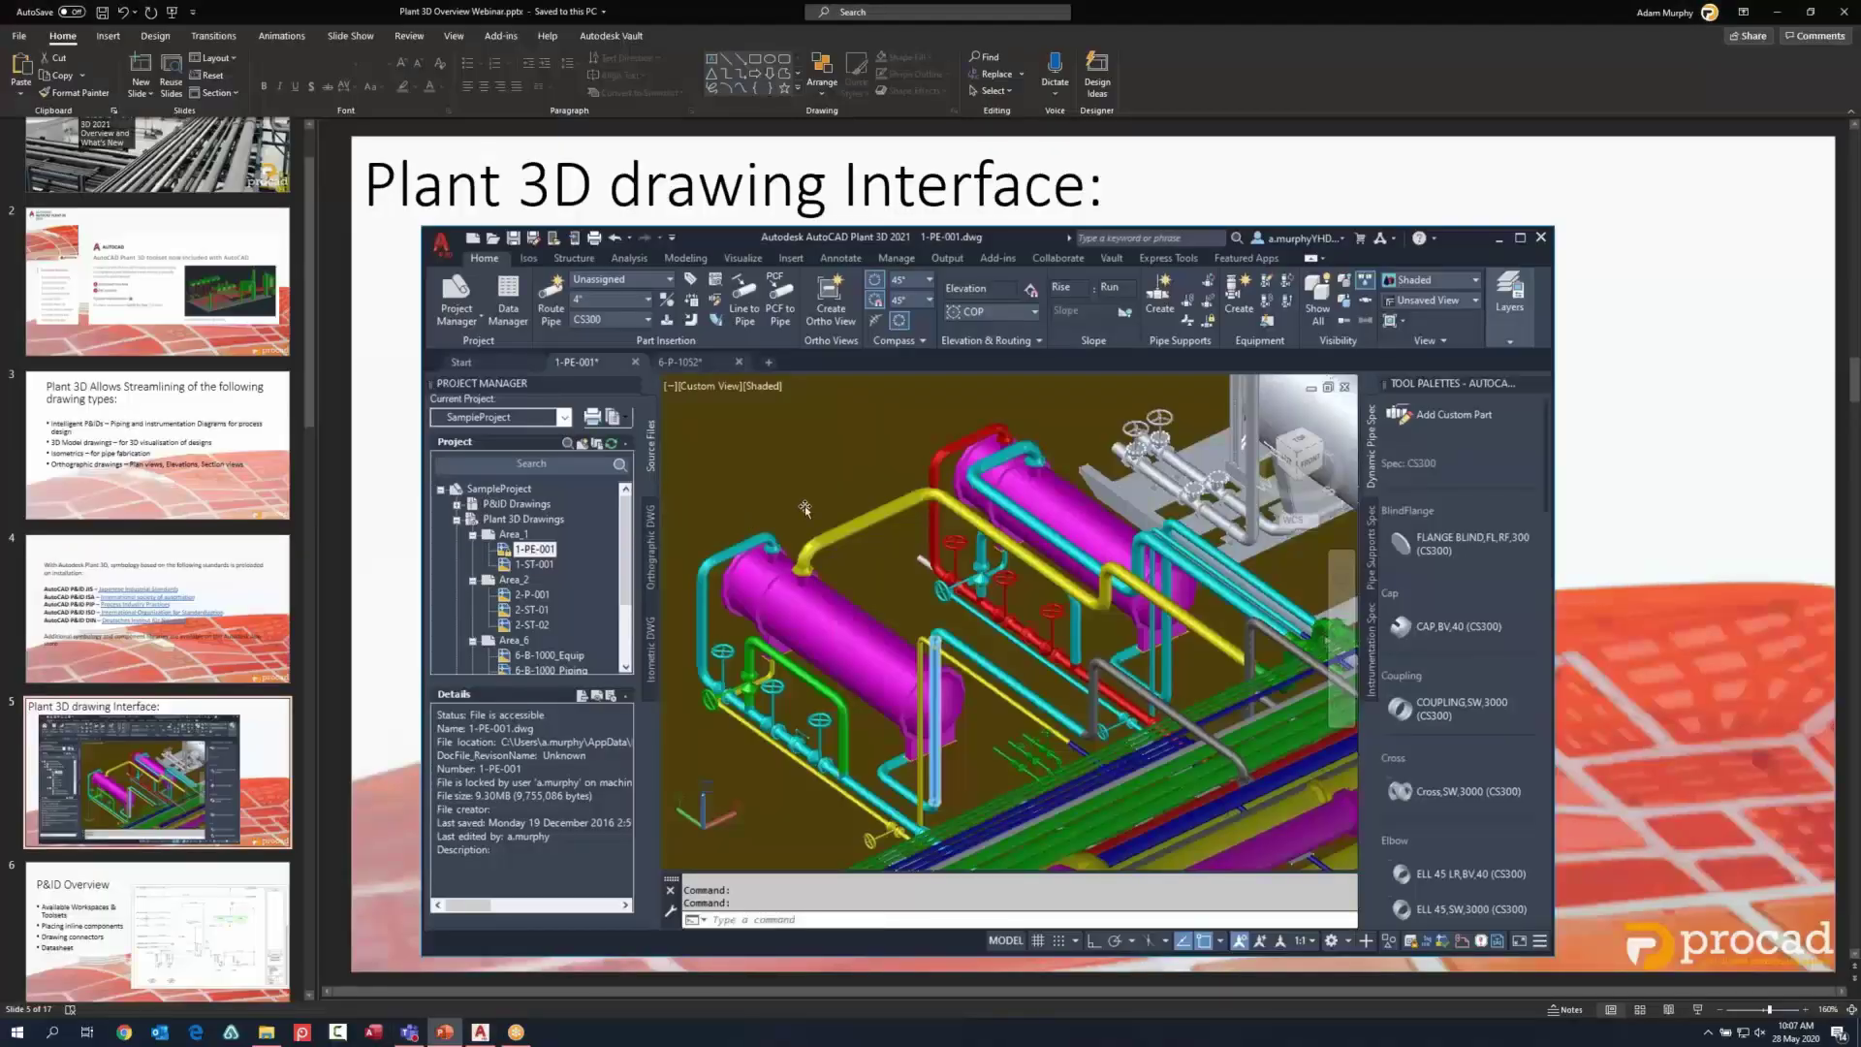
{"action": "scroll", "coordinate": [1434, 532], "scroll_direction": "down", "scroll_amount": 1}
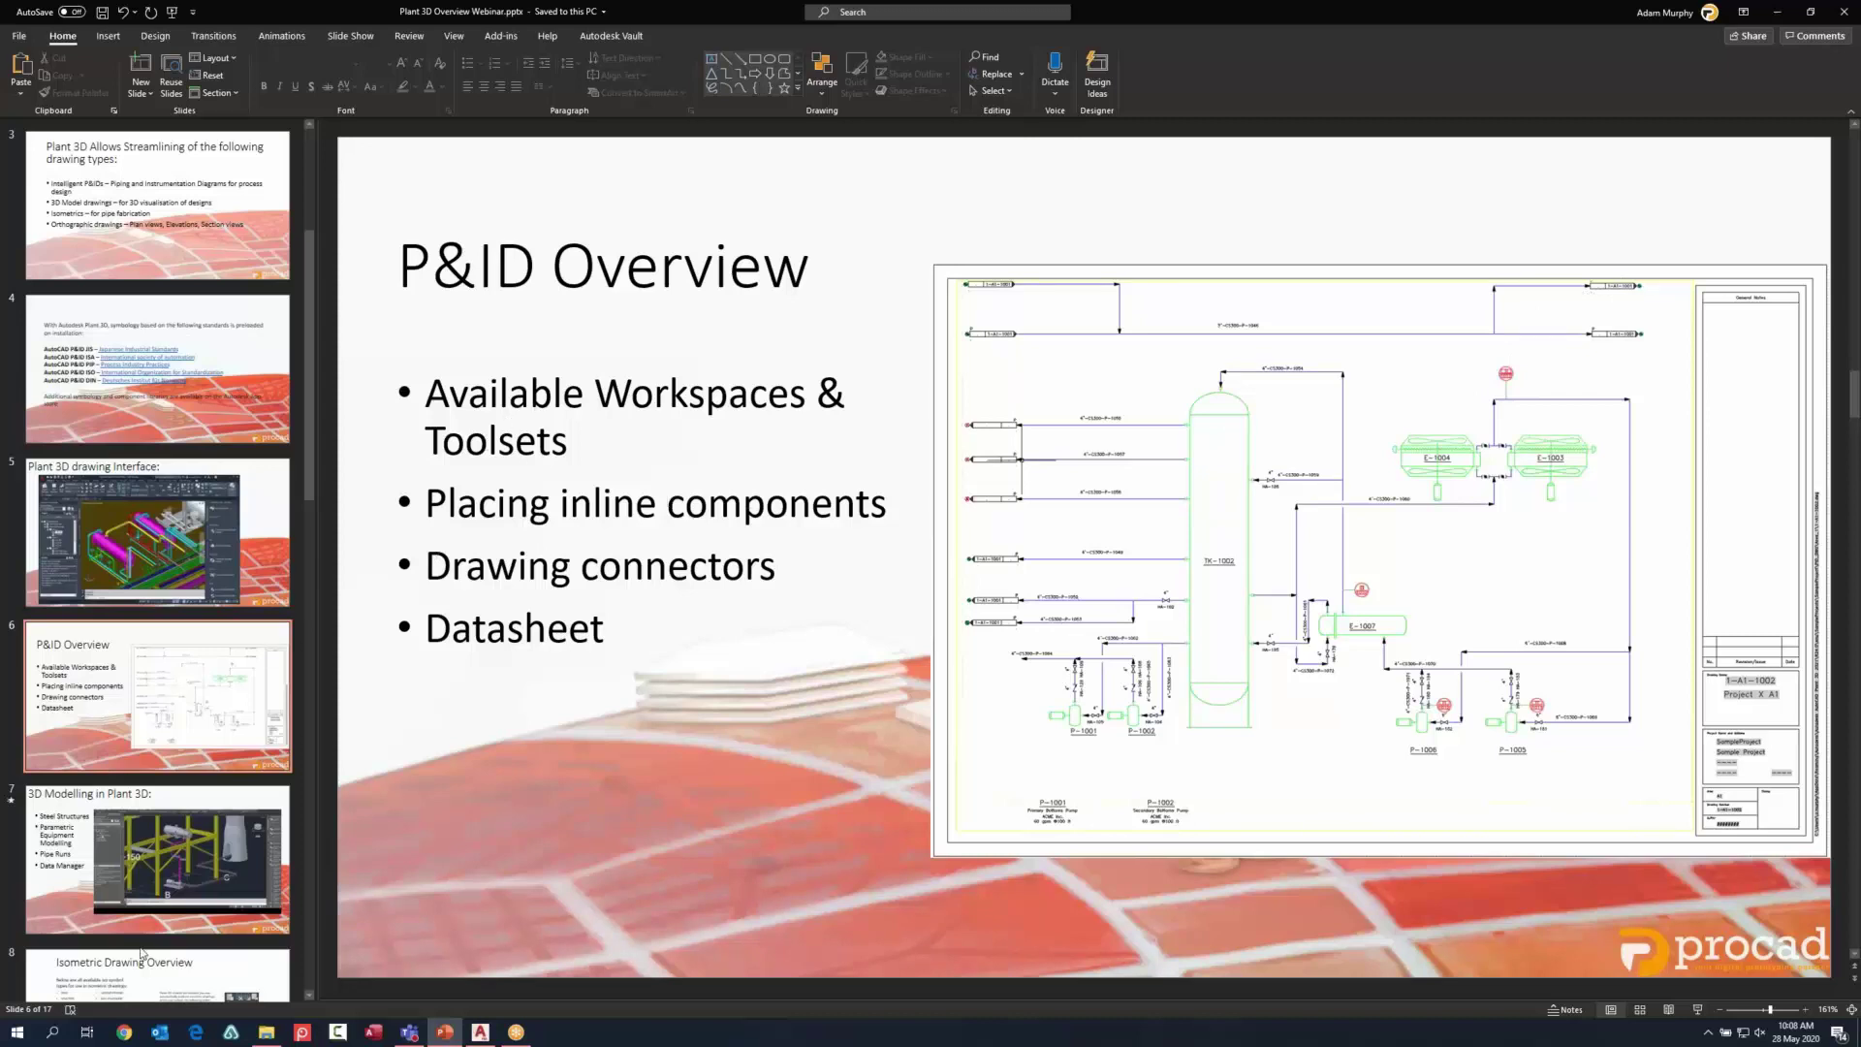
Step: Switch back to AutoCAD Plant 3D, activate the PID PIP workspace and dock its tool palettes to the right of the drawing
{"action": "left_click", "coordinate": [480, 1031]}
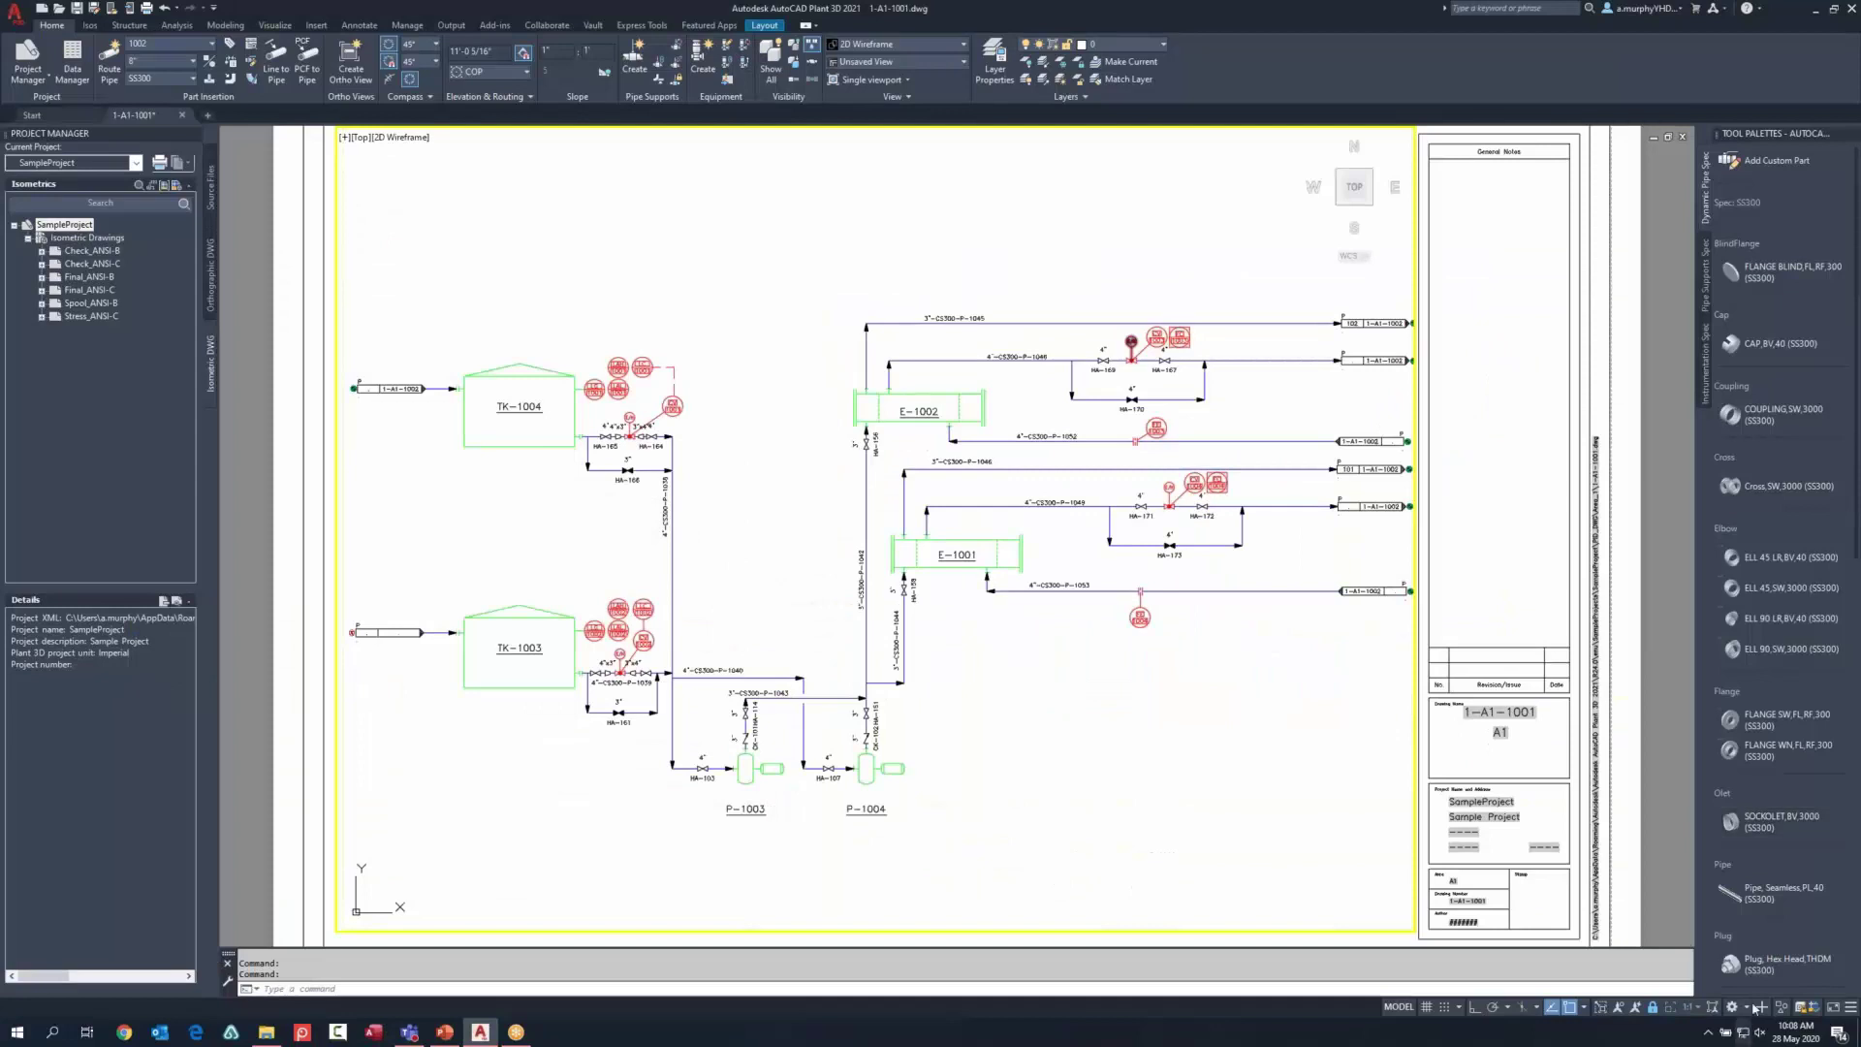
{"action": "left_click", "coordinate": [1750, 1007]}
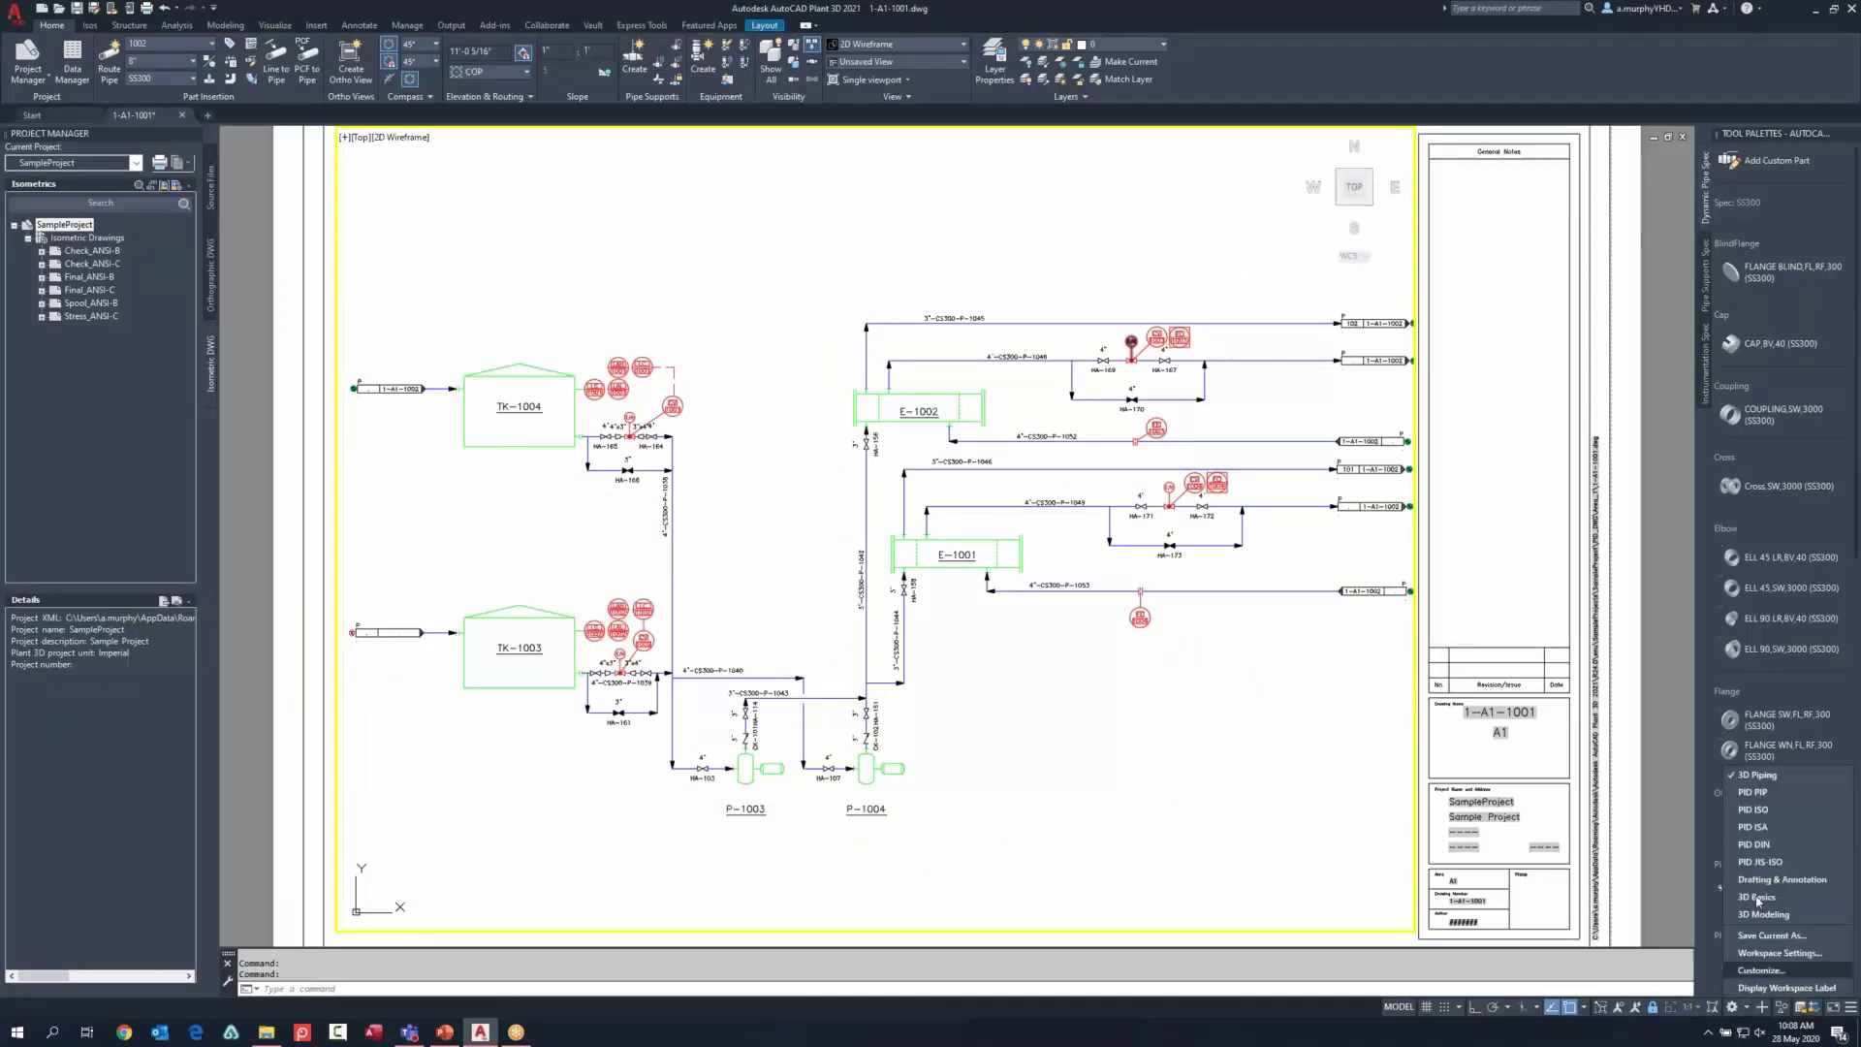
{"action": "left_click", "coordinate": [1760, 794]}
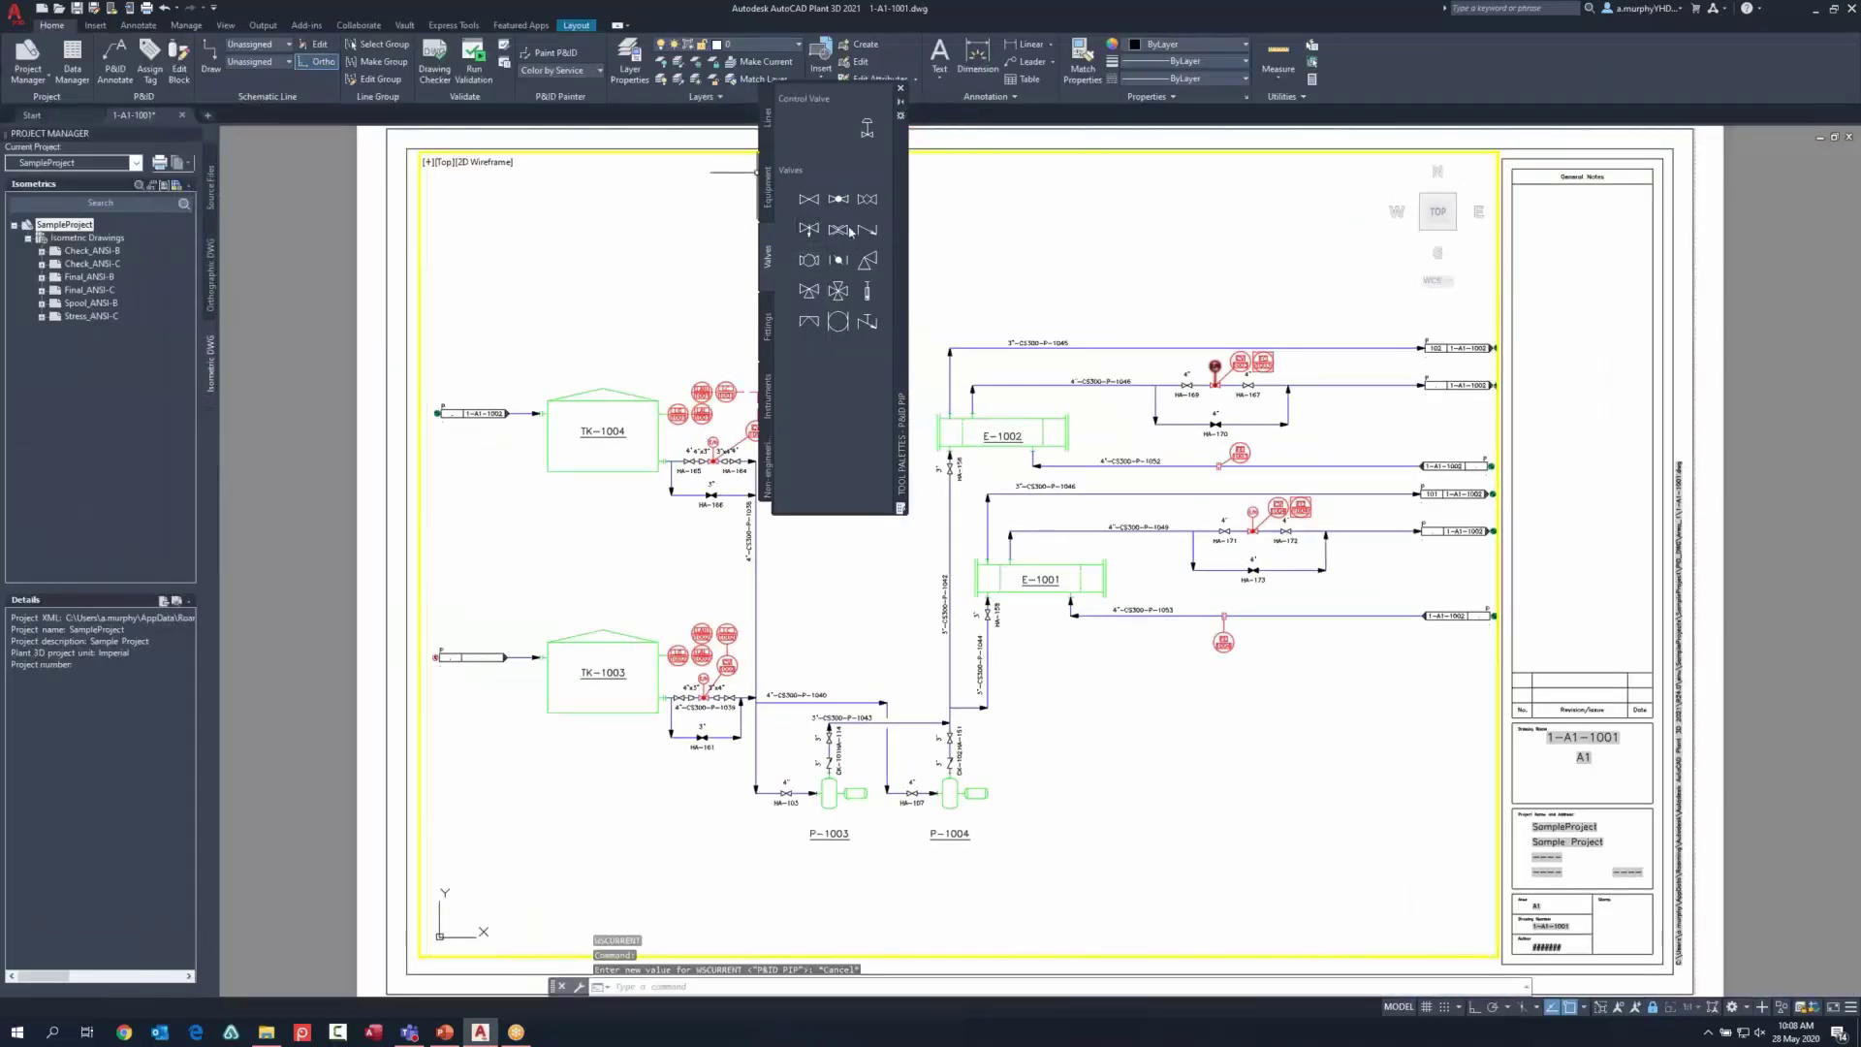
{"action": "mouse_move", "coordinate": [902, 265]}
{"action": "left_mouse_down"}
{"action": "mouse_move", "coordinate": [1178, 375]}
{"action": "mouse_move", "coordinate": [1835, 388]}
{"action": "left_mouse_up"}
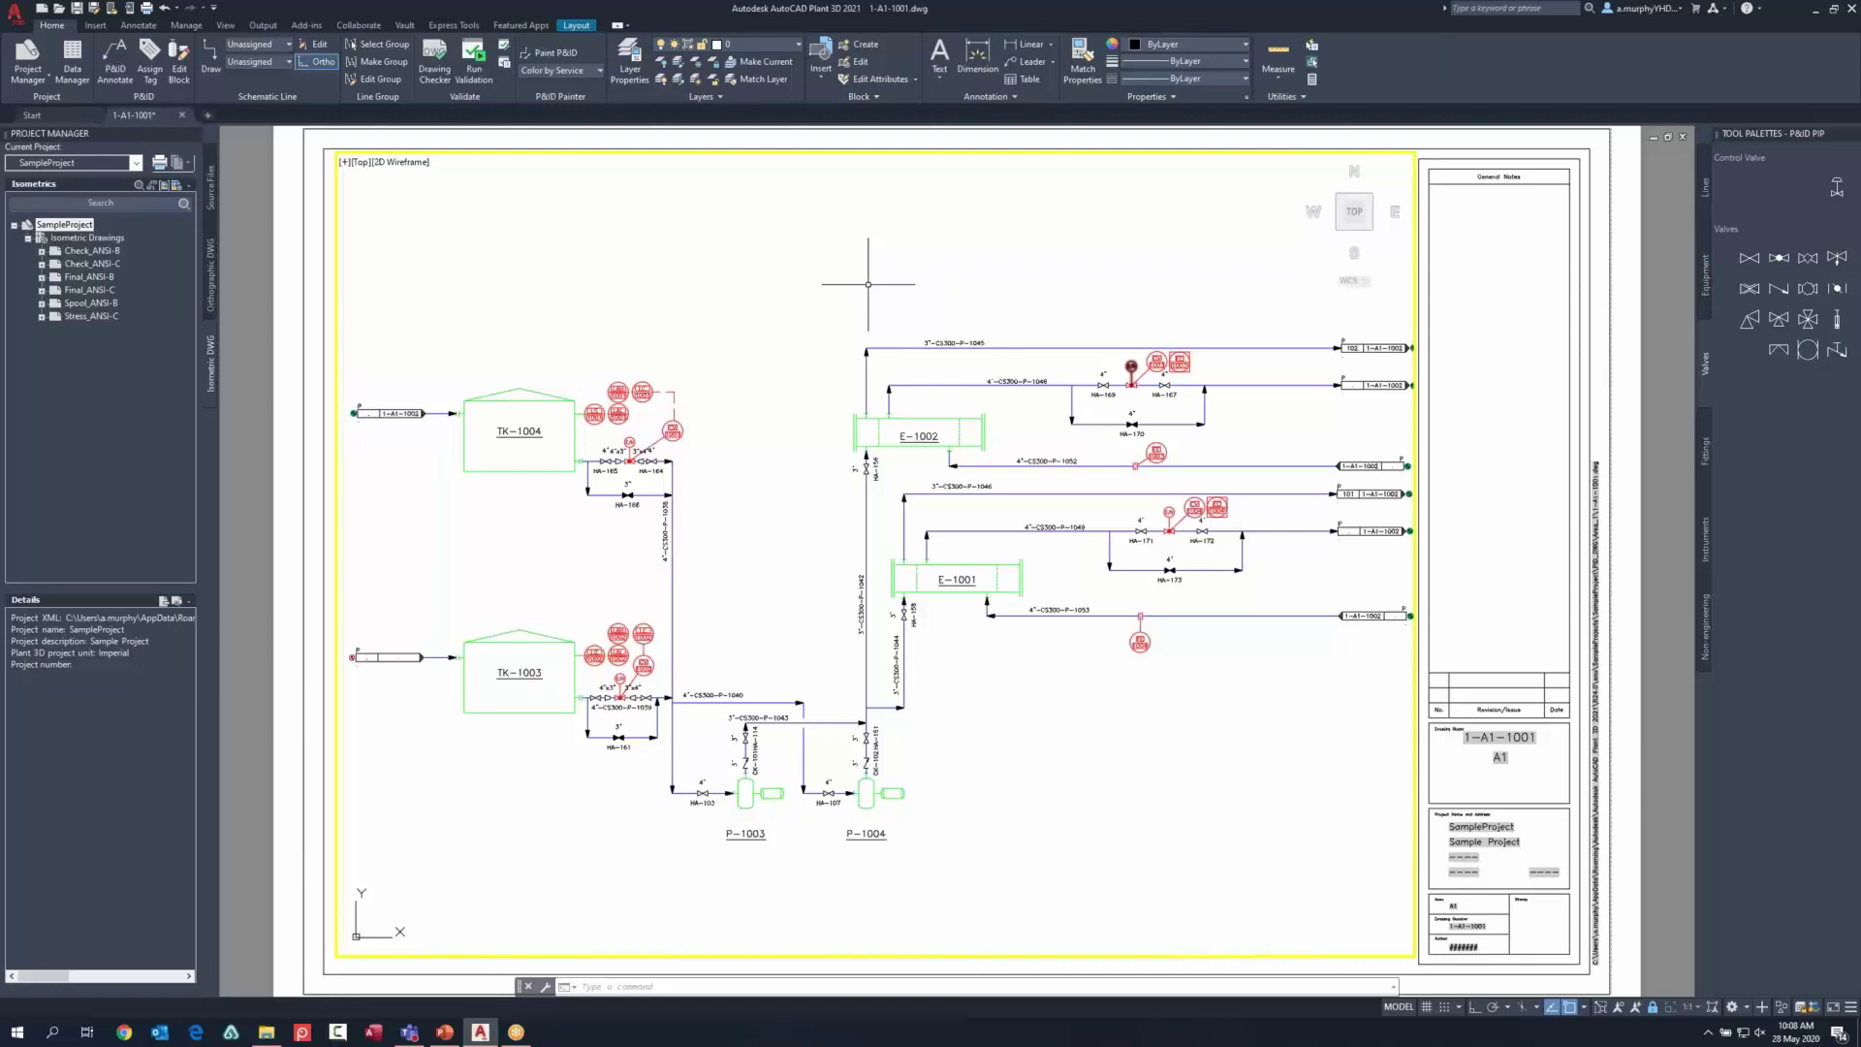
Step: Insert a gate valve inline on line 3"-CS300-P-1045, between exchanger E-1002 and the off-page connector
{"action": "left_click", "coordinate": [1750, 260]}
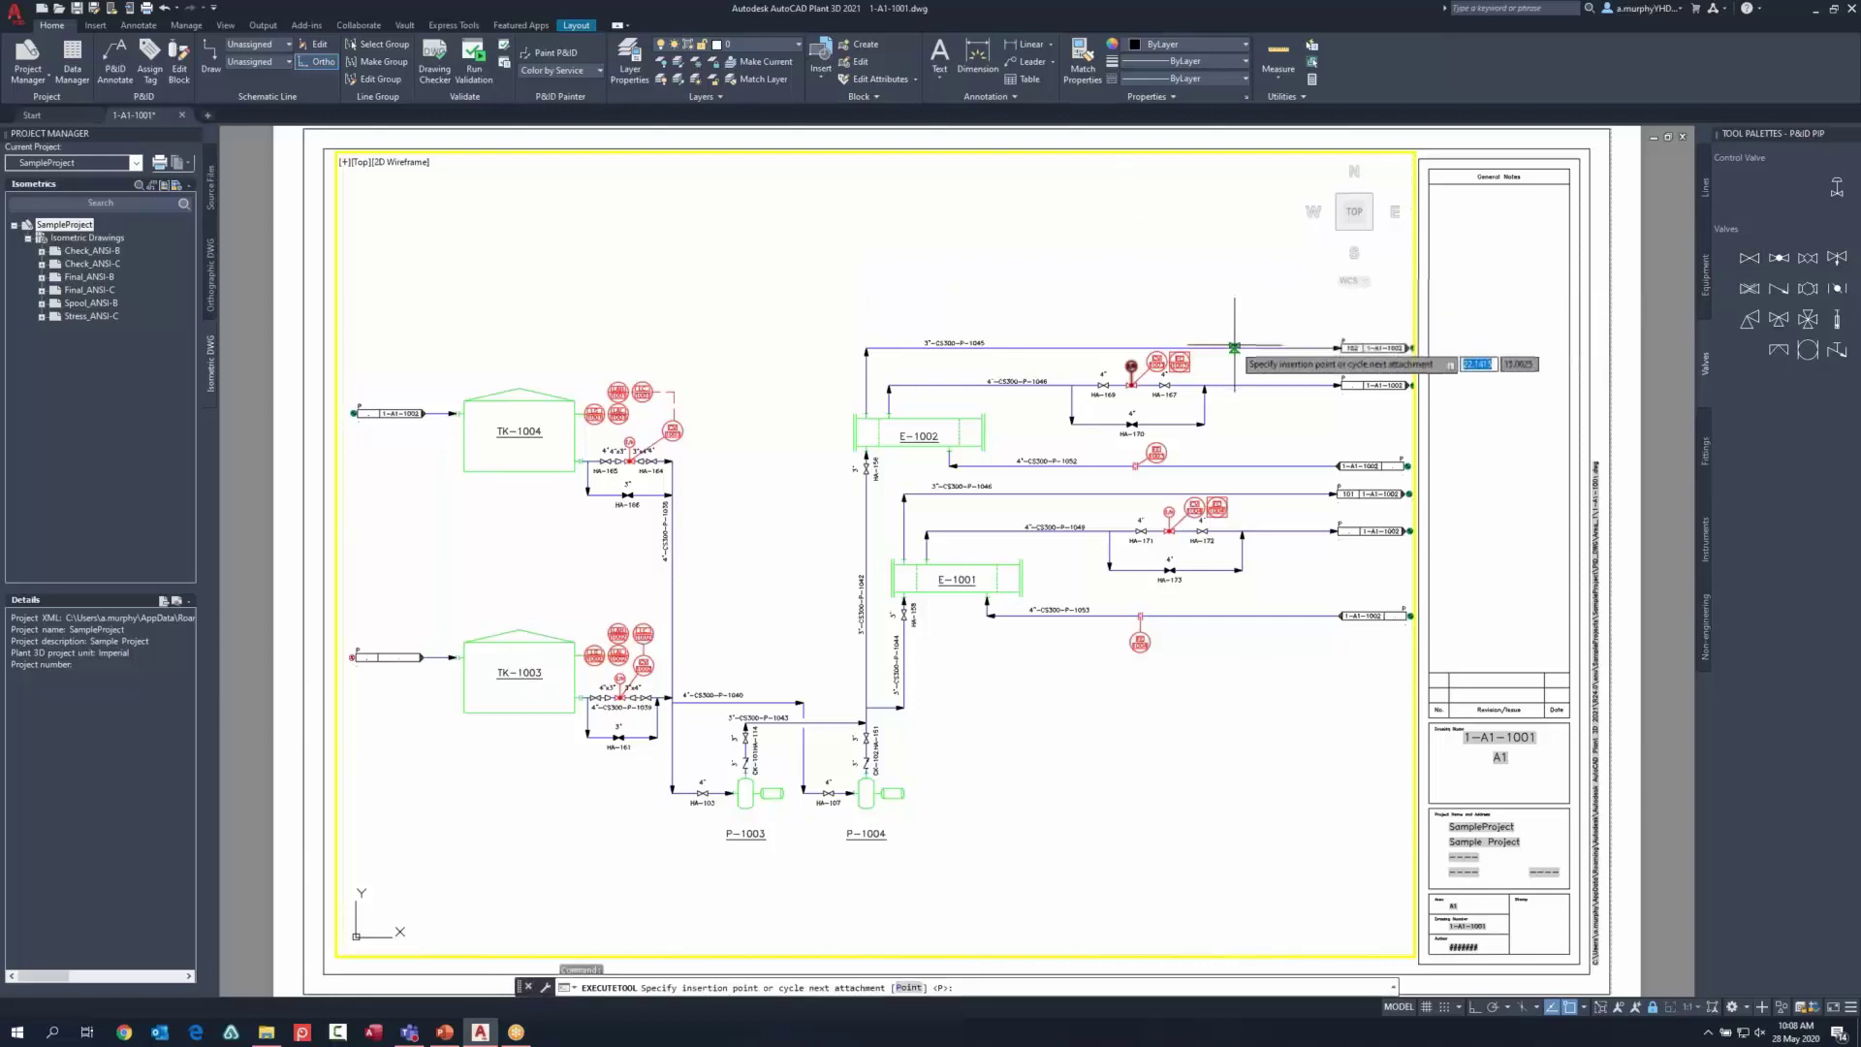
{"action": "scroll", "coordinate": [1231, 344], "scroll_direction": "up", "scroll_amount": 5}
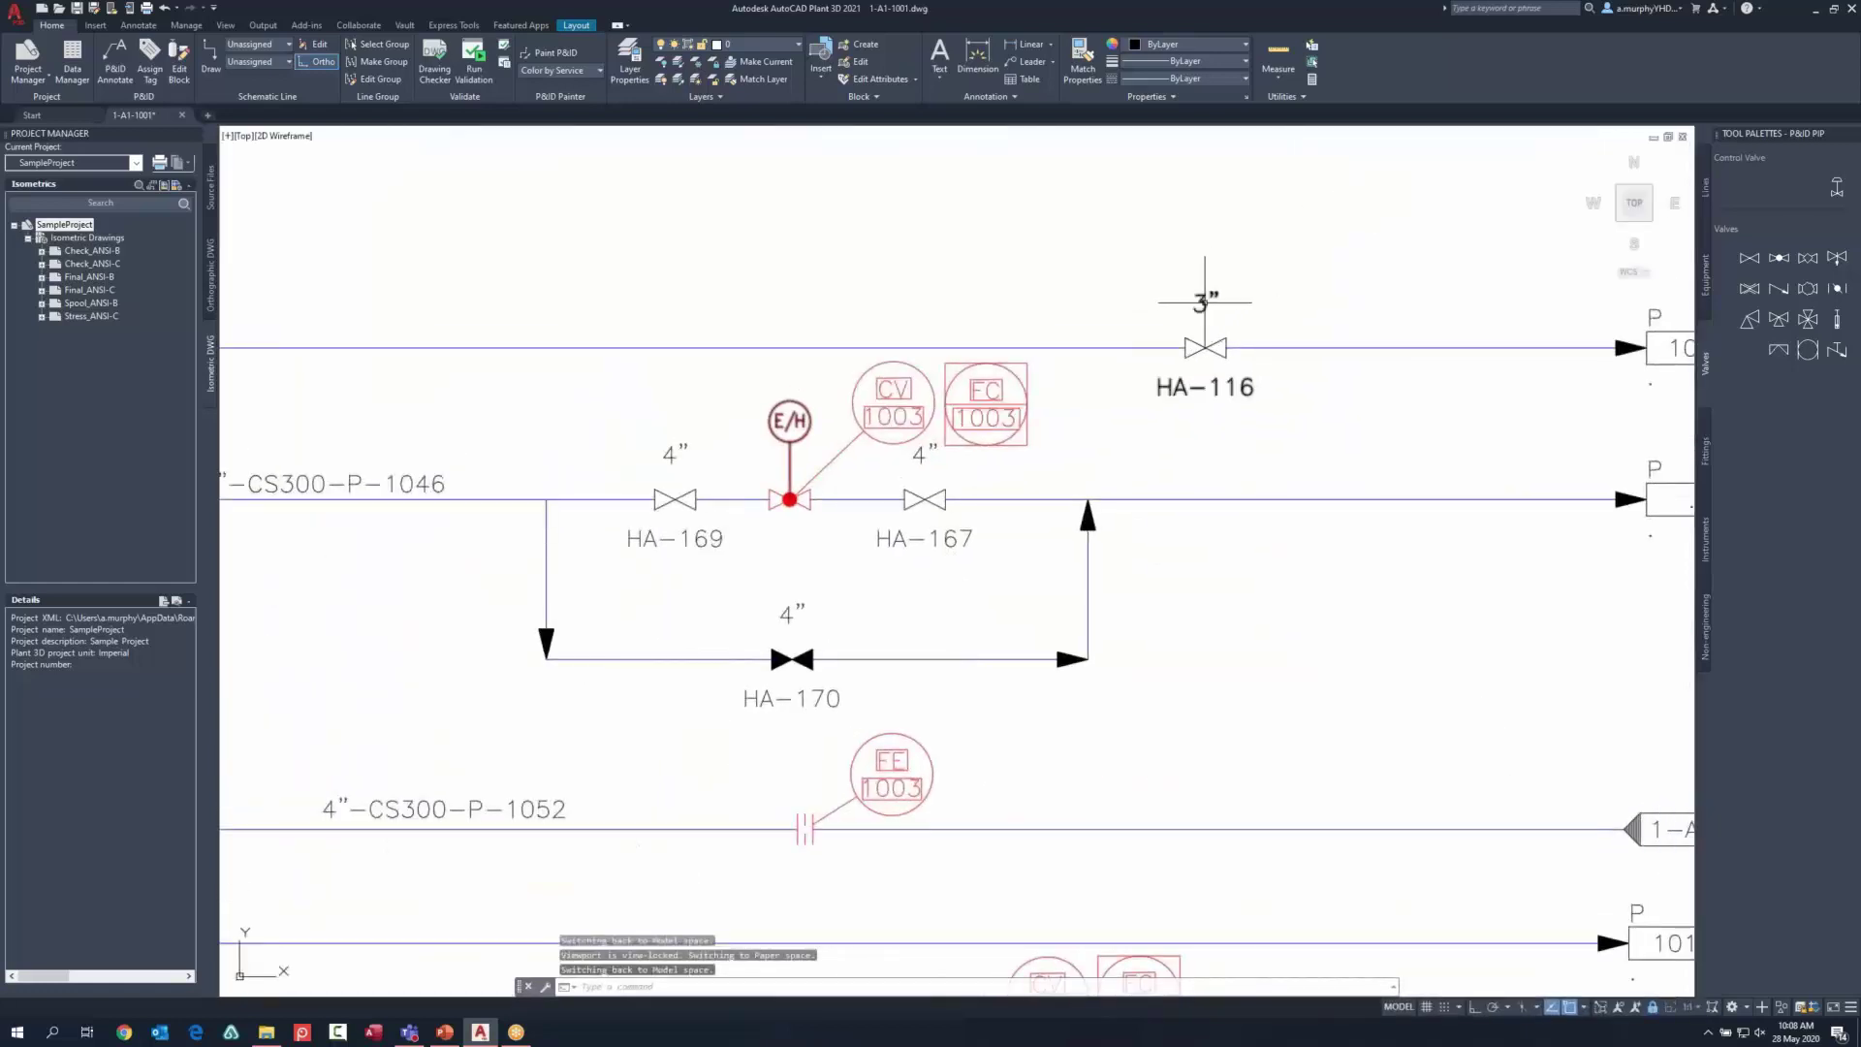
{"action": "left_click", "coordinate": [1192, 301]}
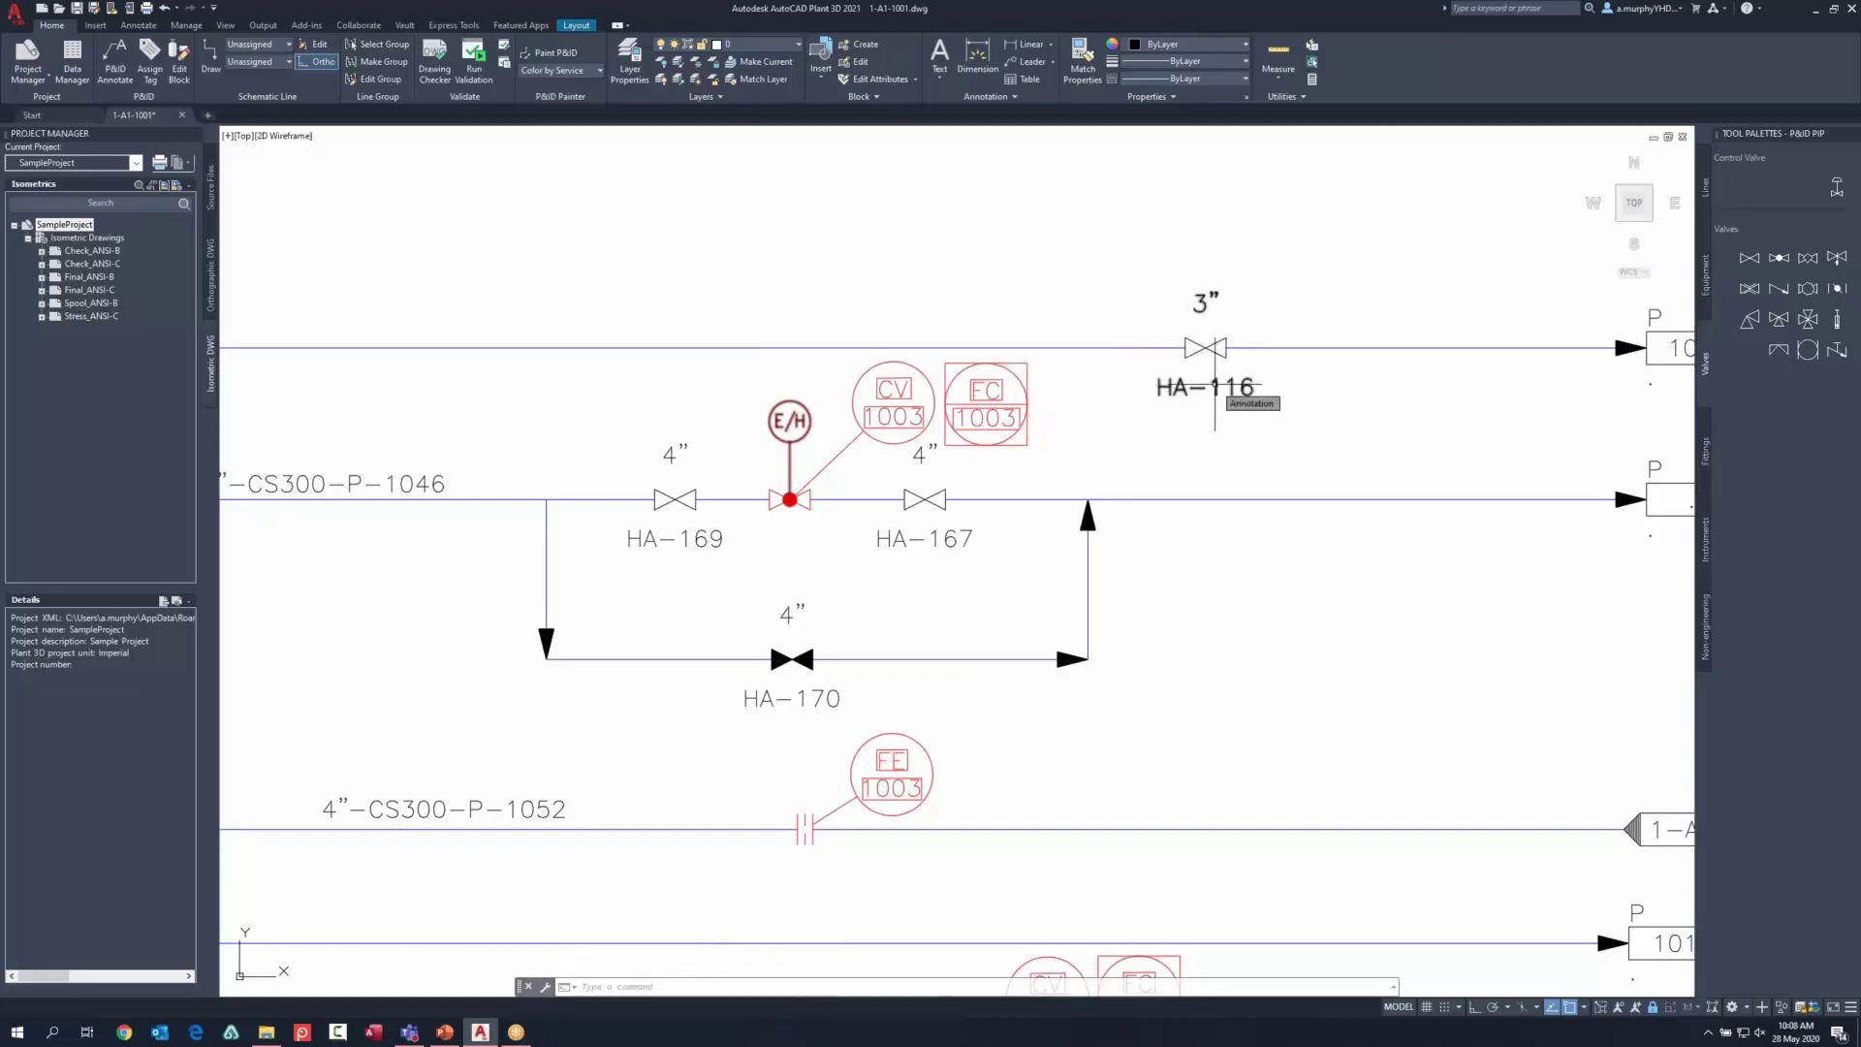
{"action": "scroll", "coordinate": [1105, 472], "scroll_direction": "down", "scroll_amount": 5}
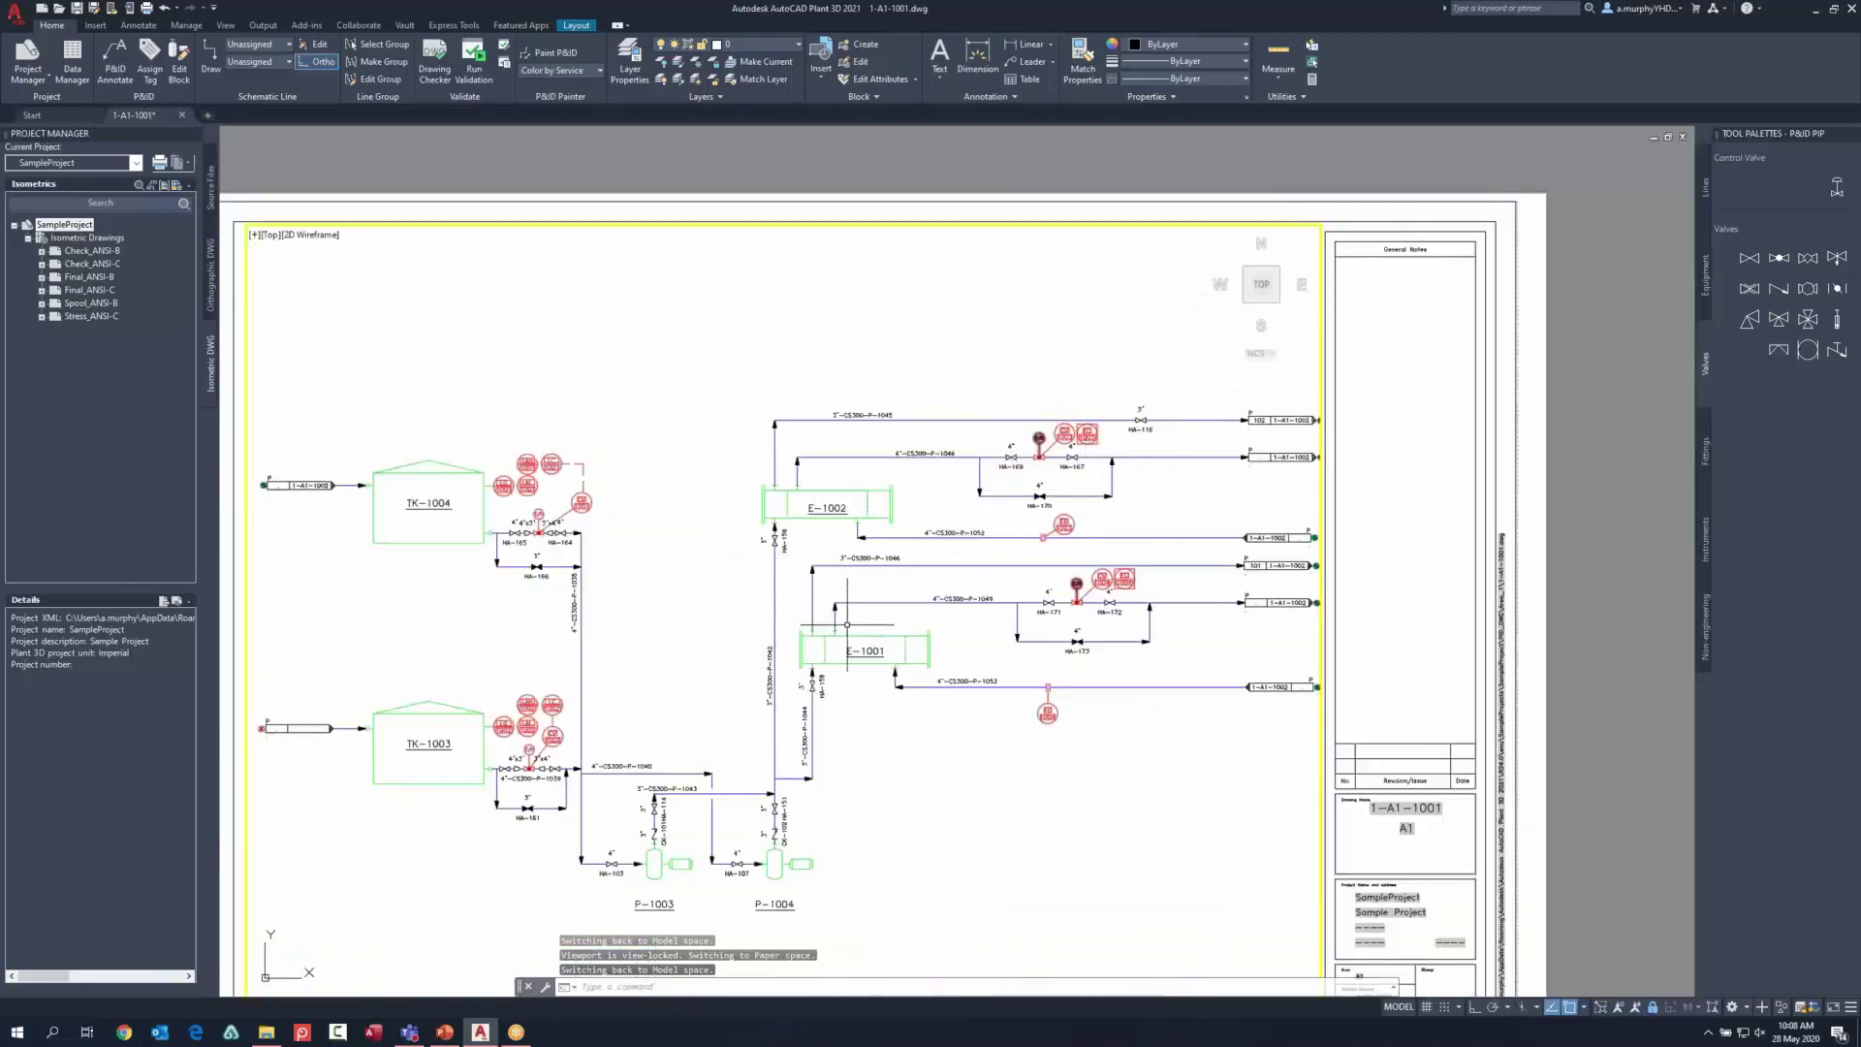
{"action": "mouse_move", "coordinate": [1434, 696]}
{"action": "middle_mouse_down"}
{"action": "mouse_move", "coordinate": [1498, 283]}
{"action": "mouse_move", "coordinate": [1368, 434]}
{"action": "mouse_move", "coordinate": [1357, 531]}
{"action": "middle_mouse_up"}
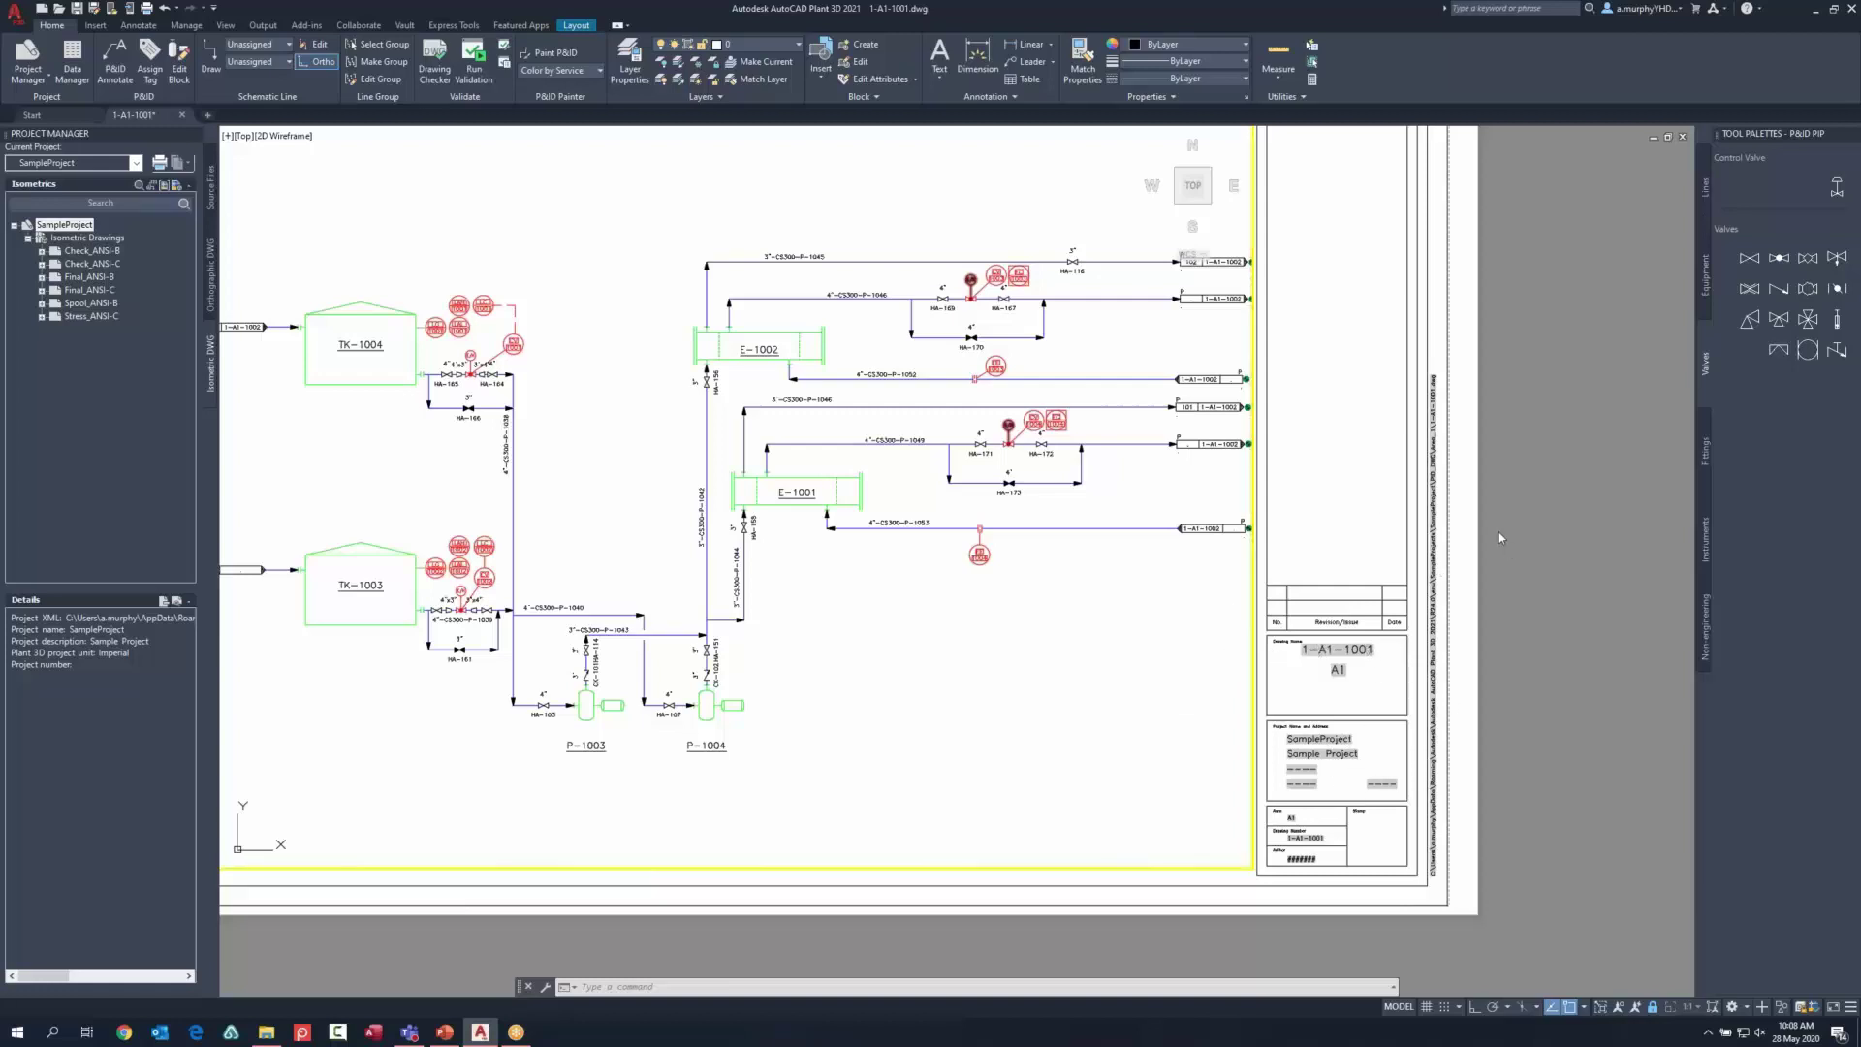
{"action": "scroll", "coordinate": [1080, 665], "scroll_direction": "down", "scroll_amount": 3}
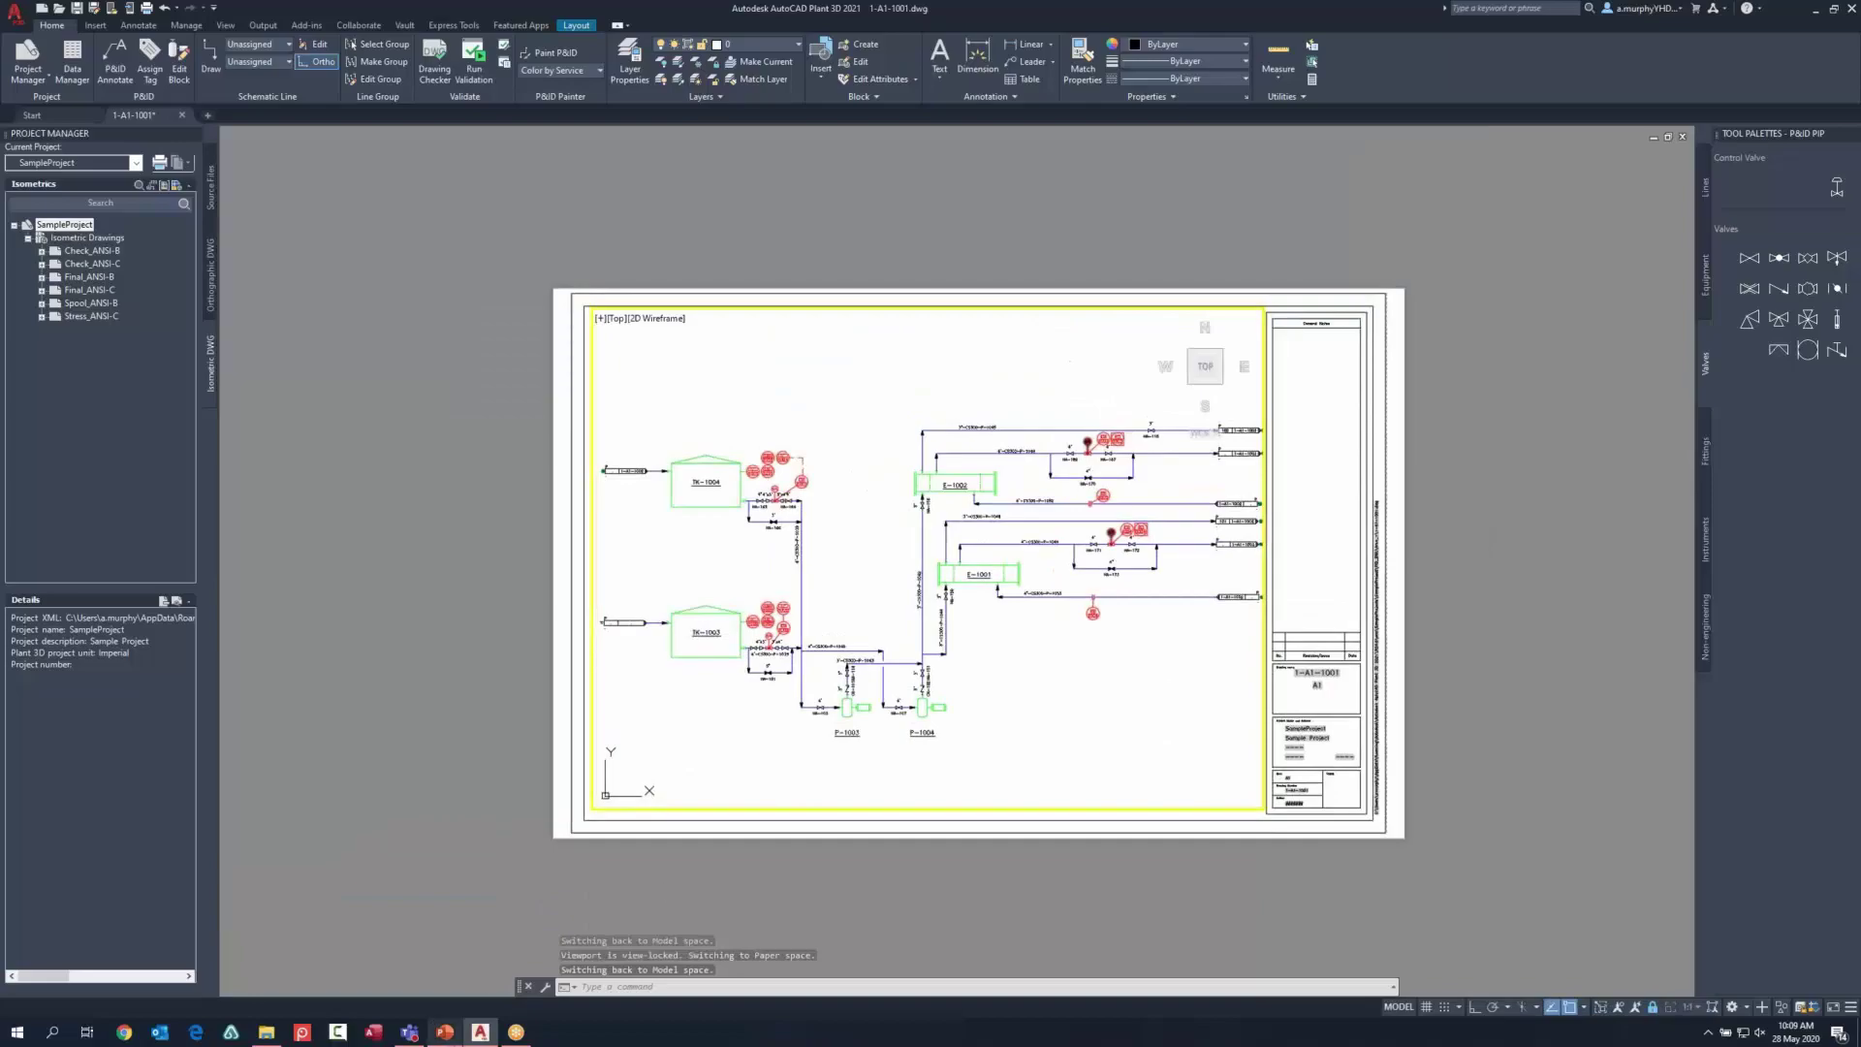
Step: Check the topics on the P&ID Overview slide in PowerPoint and return to the P&ID drawing
{"action": "left_click", "coordinate": [445, 1031]}
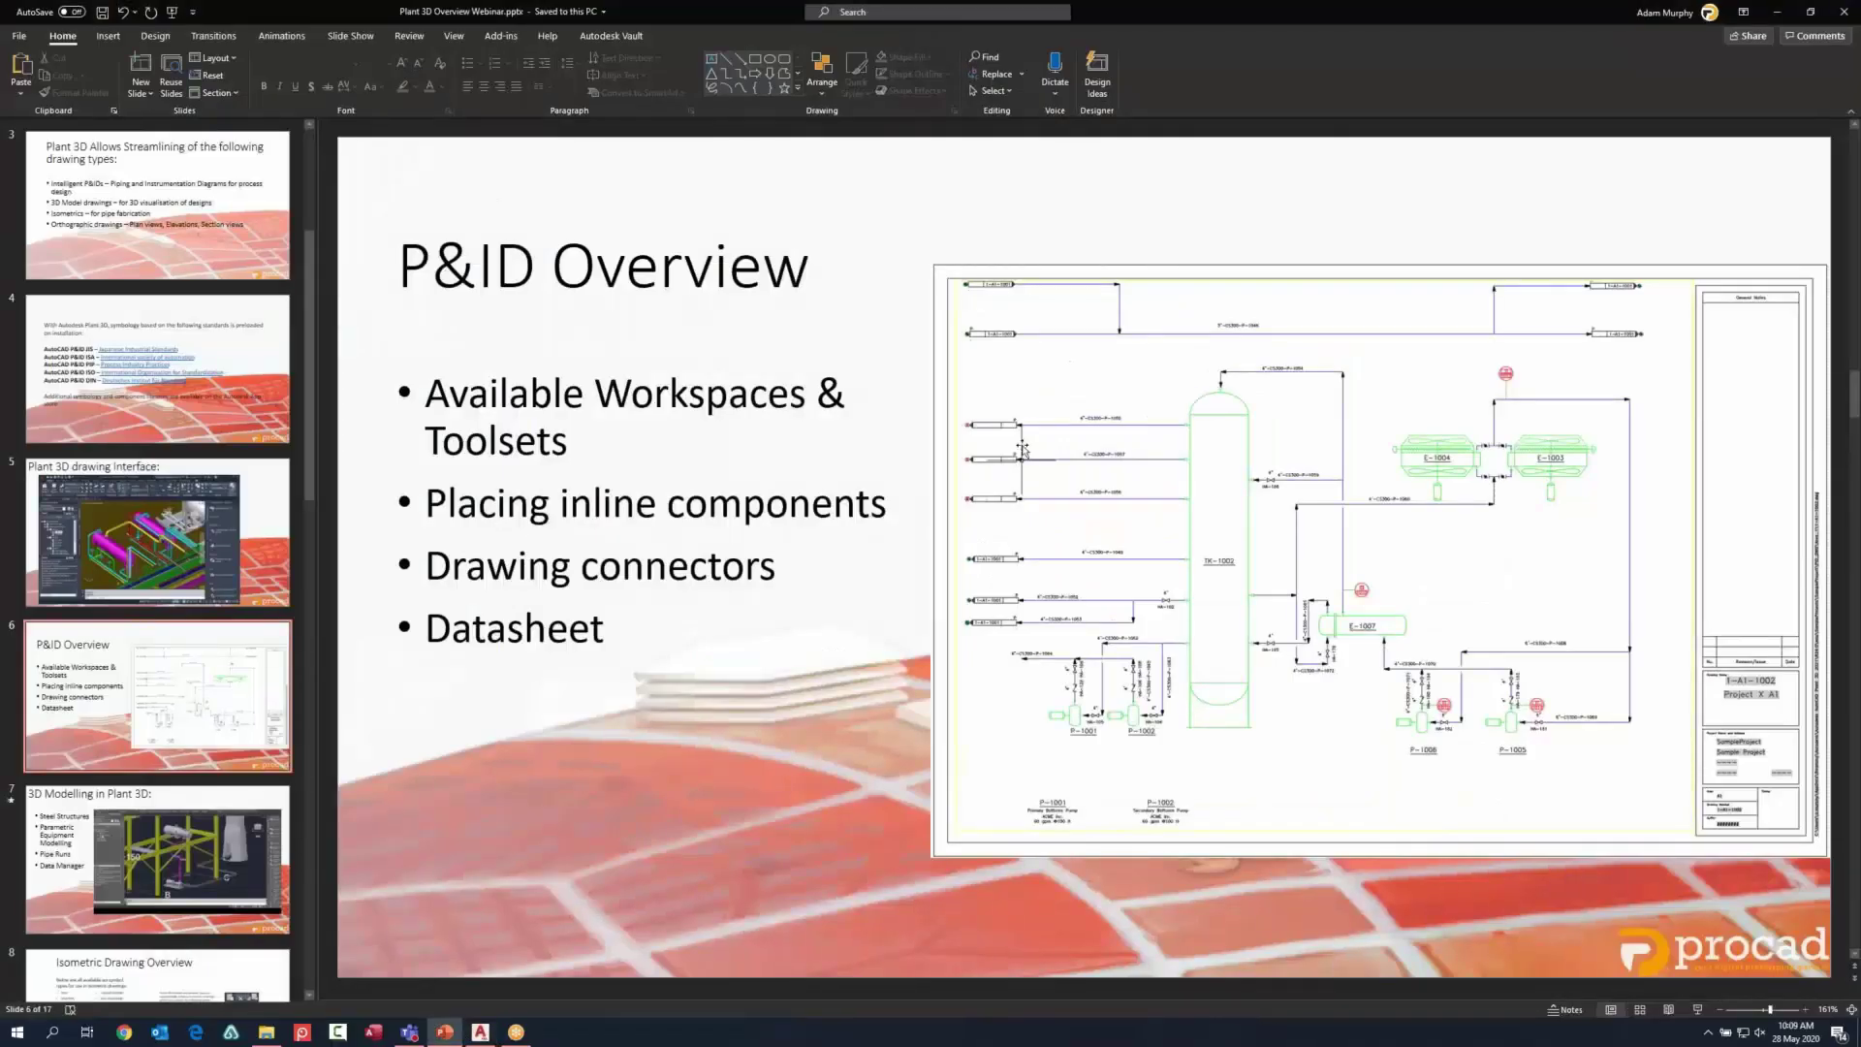
{"action": "left_click", "coordinate": [1776, 13]}
Step: Select off-page connector 102 at the end of line 3"-CS300-P-1045 and show the P&ID drawings in the project tree
{"action": "scroll", "coordinate": [1435, 393], "scroll_direction": "up", "scroll_amount": 5}
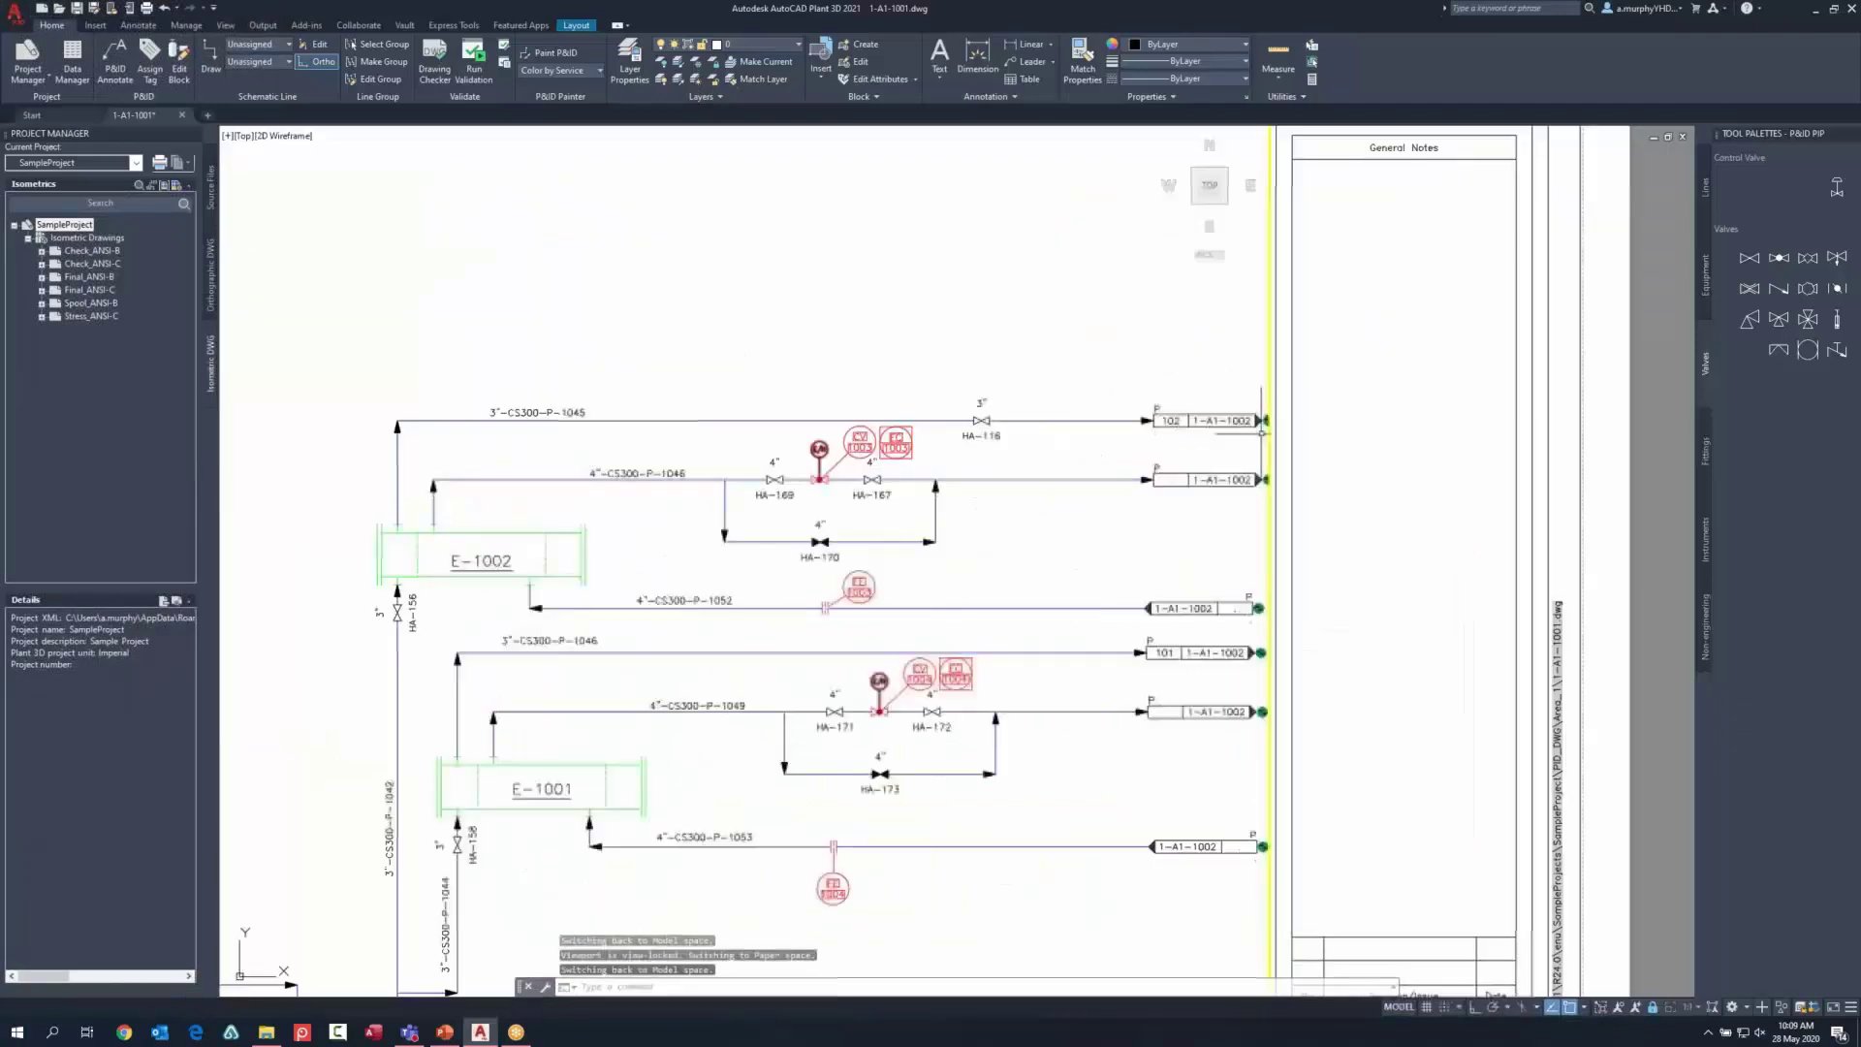
{"action": "left_click", "coordinate": [1249, 379]}
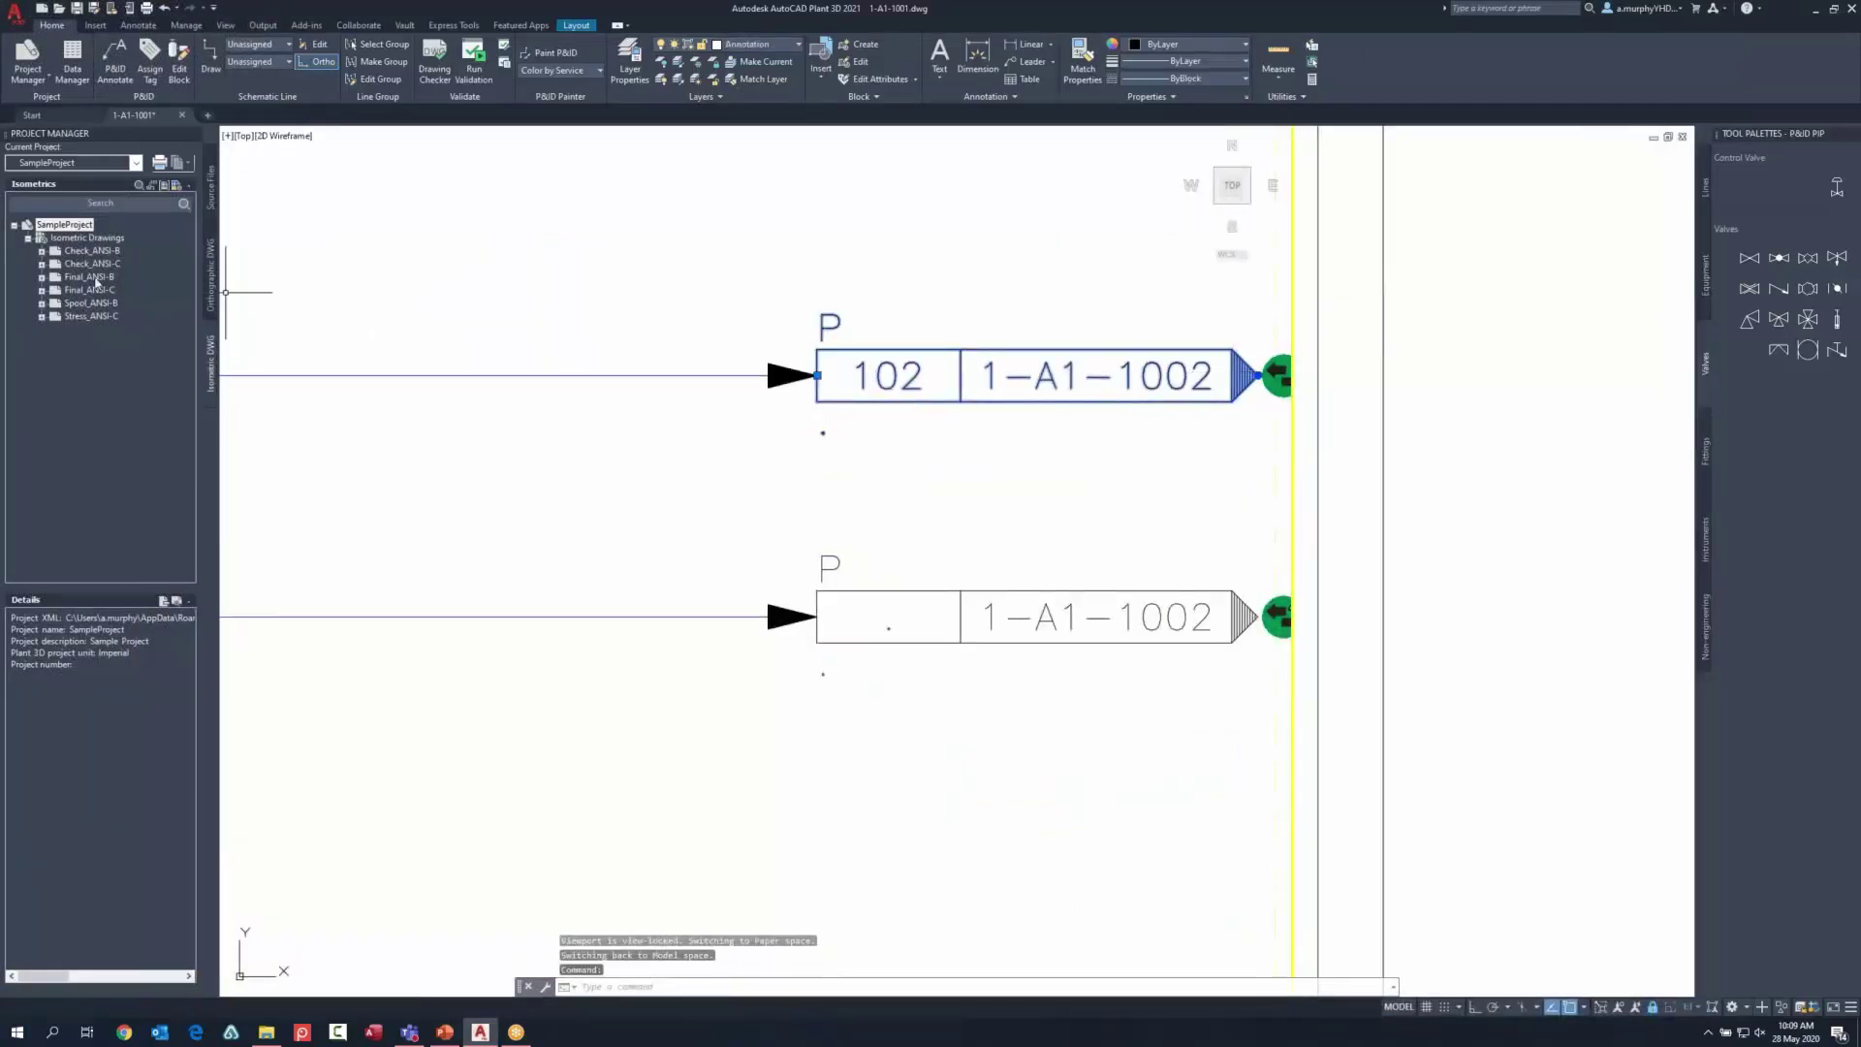
{"action": "left_click", "coordinate": [207, 198]}
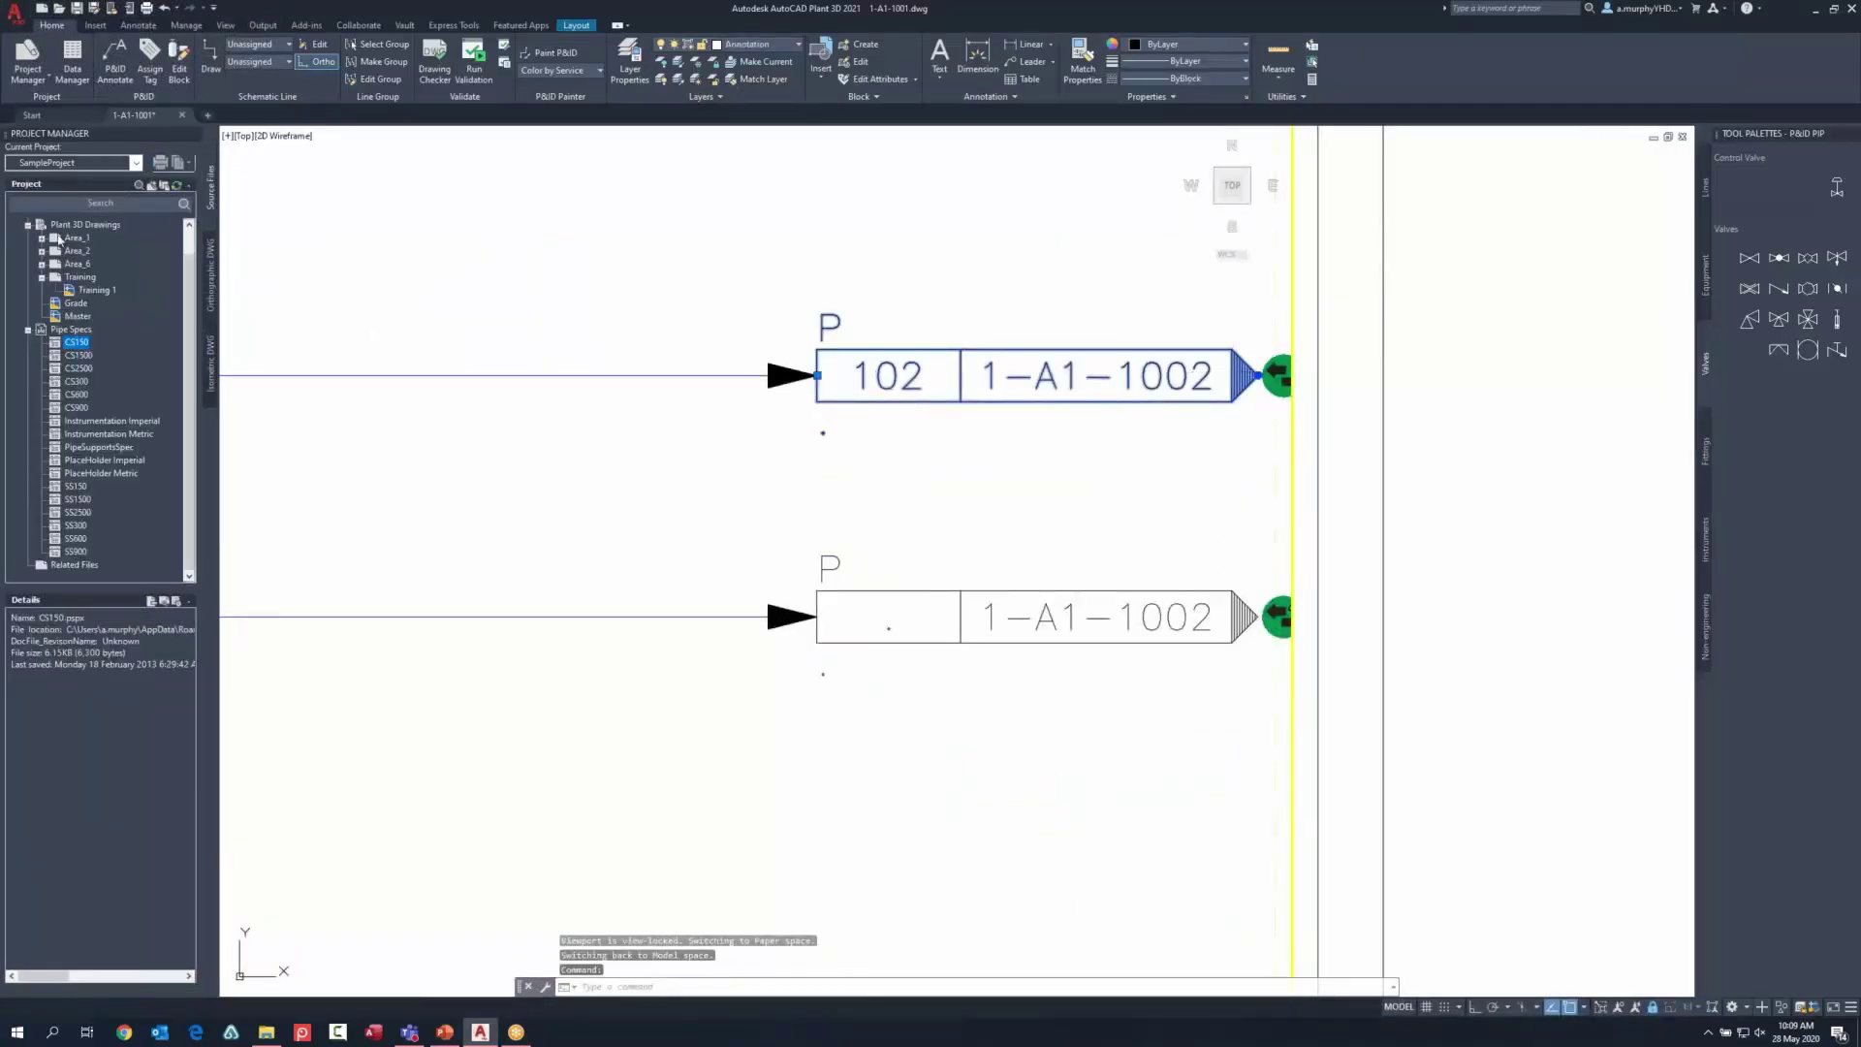
{"action": "double_click", "coordinate": [77, 238]}
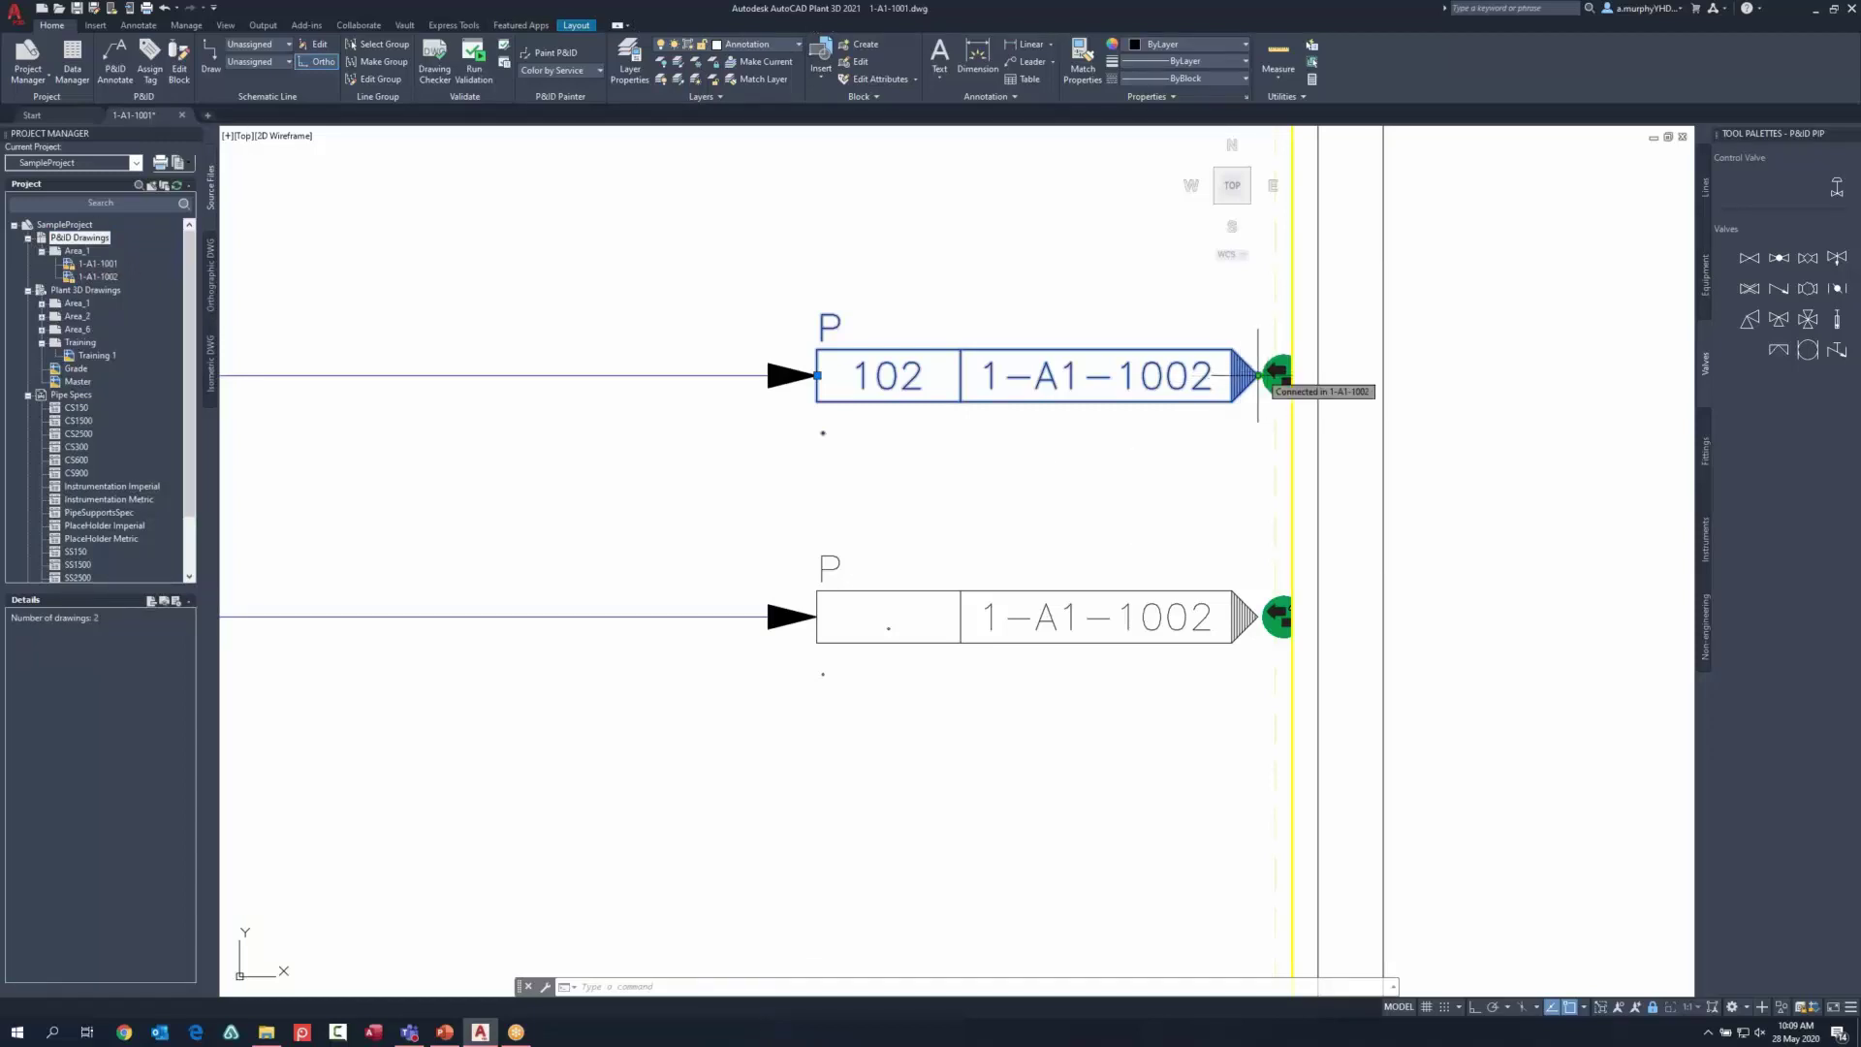
Step: Open the connected drawing 1-A1-1002 from off-page connector 102 and fit the whole sheet in view
{"action": "right_click", "coordinate": [1259, 375]}
{"action": "left_click", "coordinate": [1258, 375]}
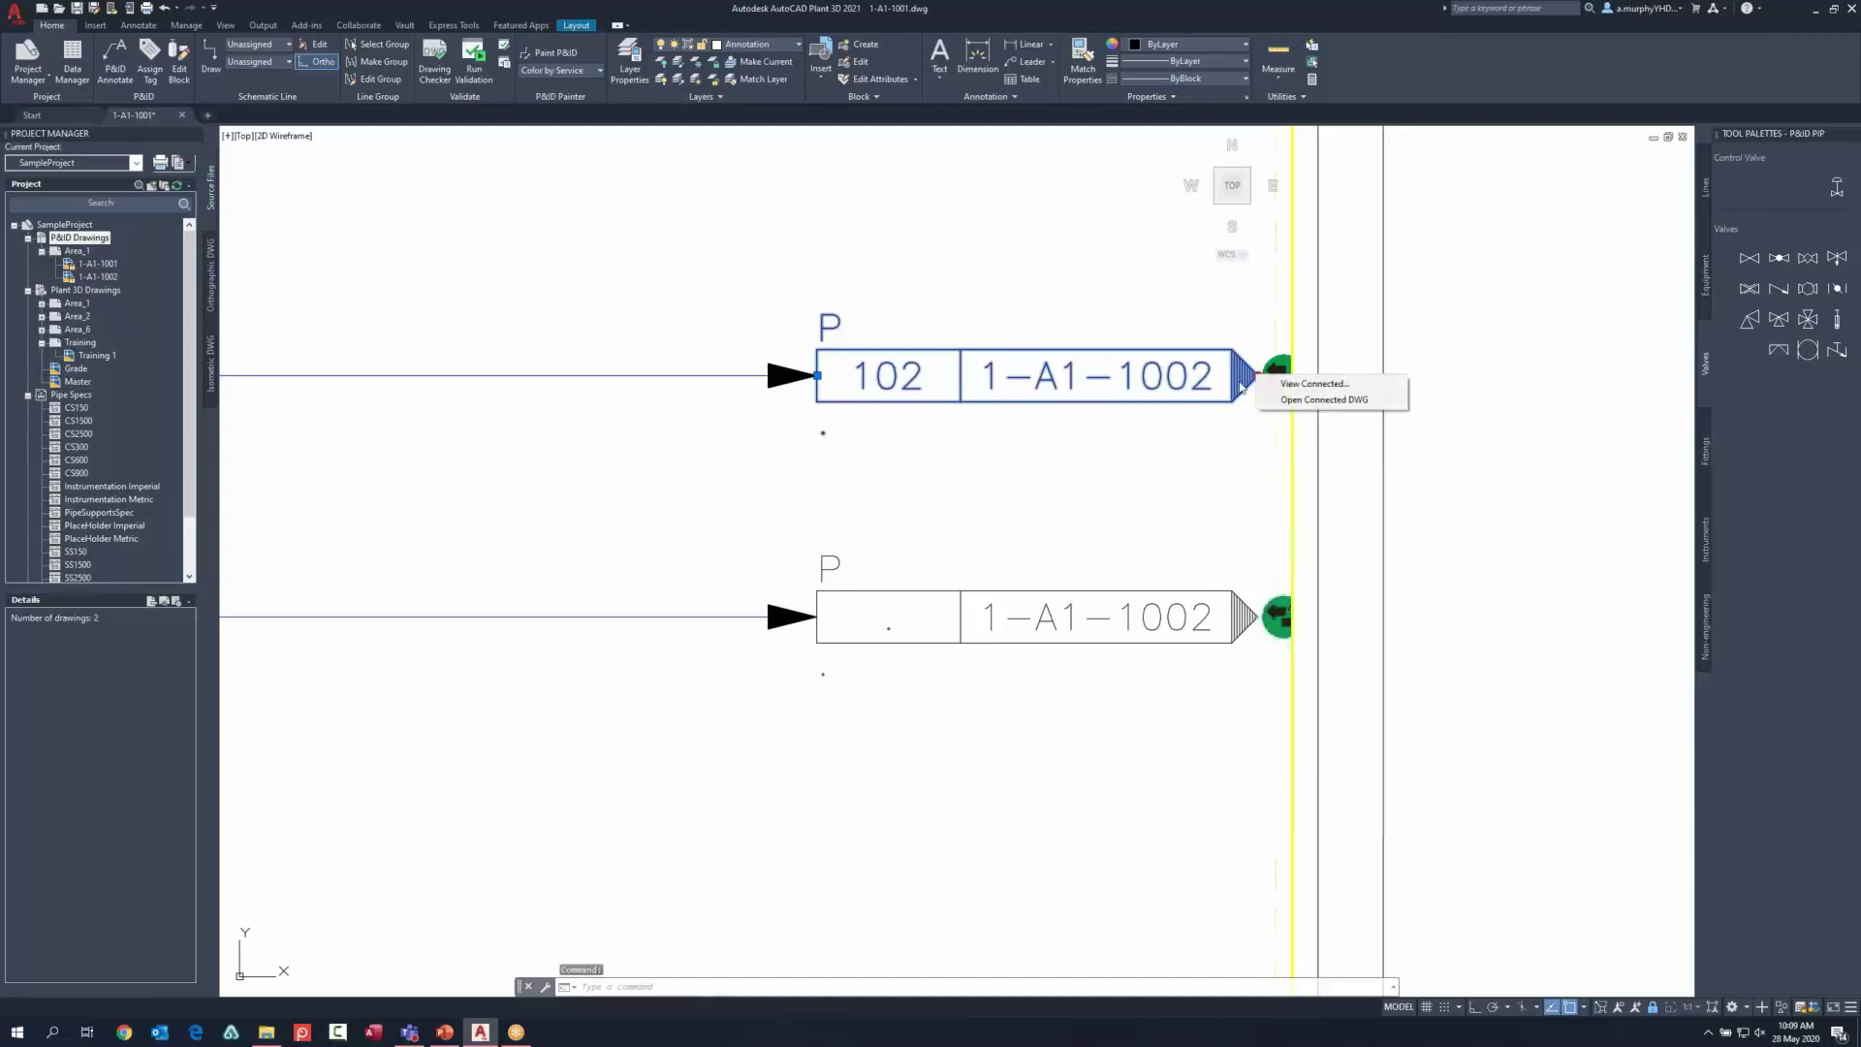
{"action": "left_click", "coordinate": [1323, 385]}
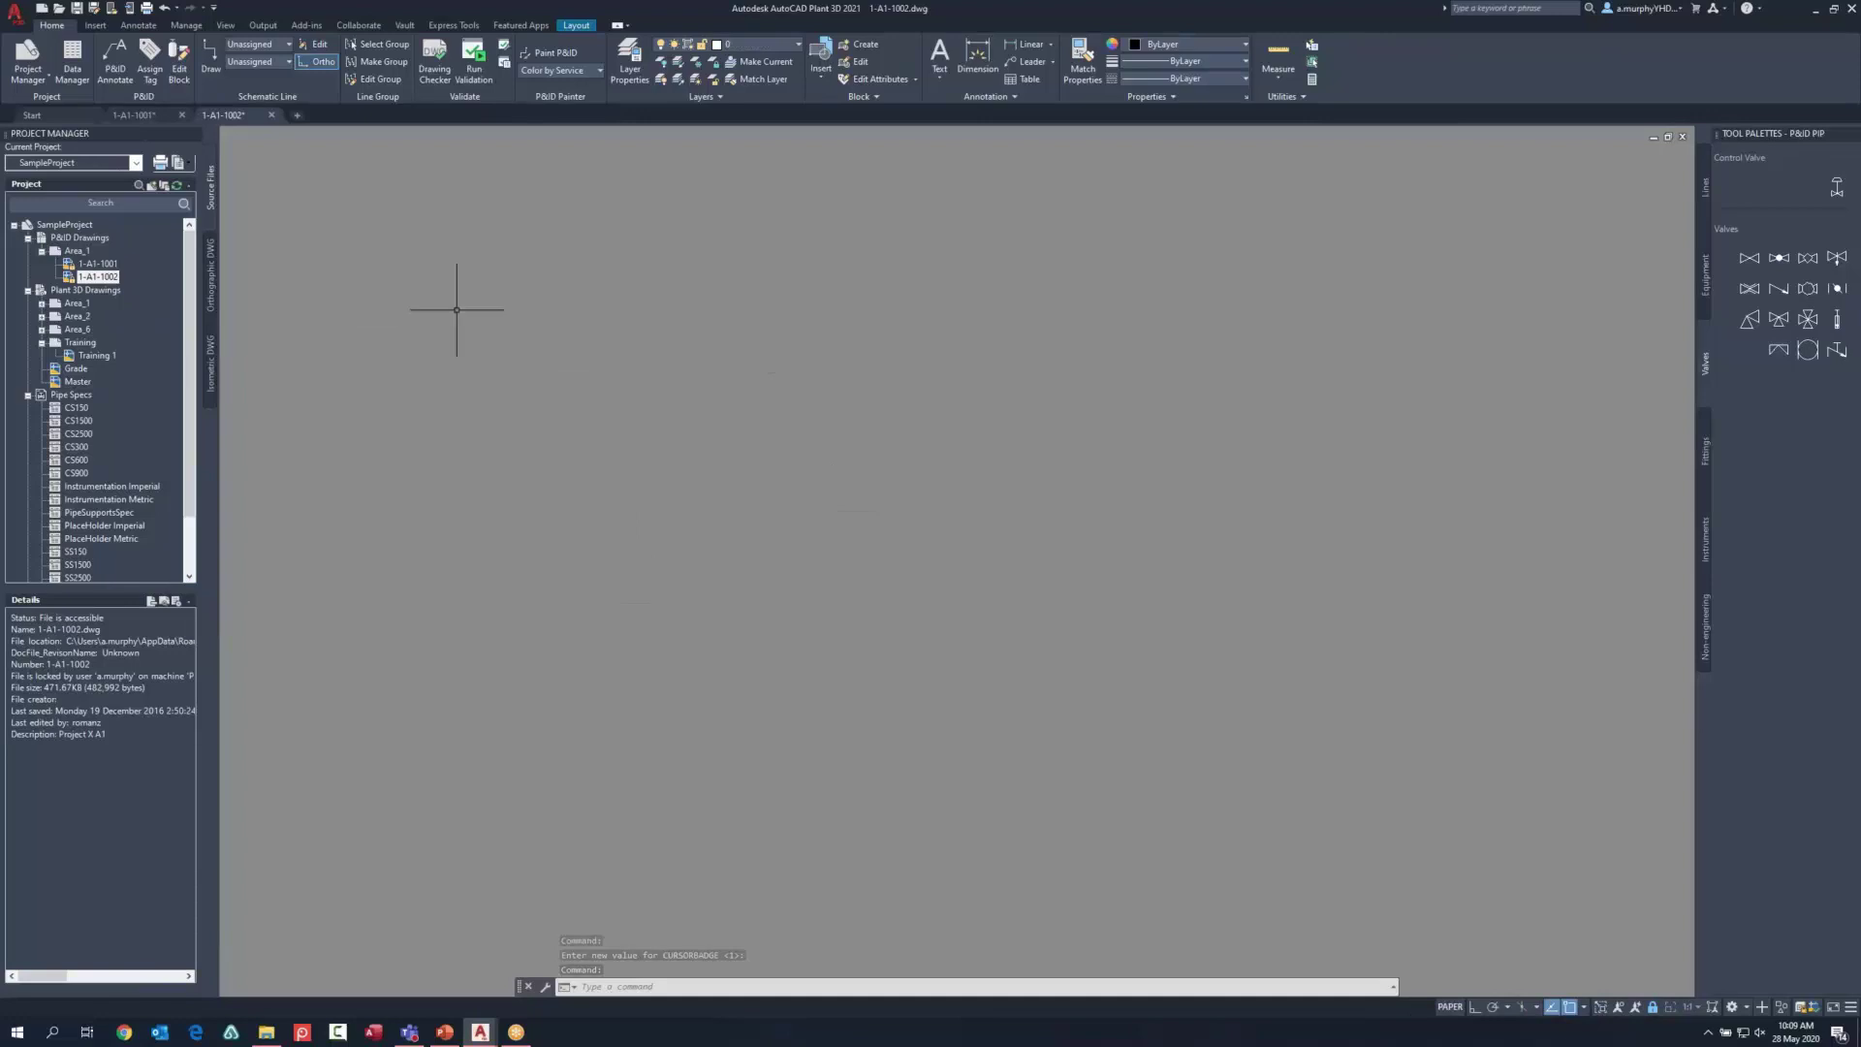
{"action": "middle_click", "coordinate": [1062, 447]}
{"action": "middle_click", "coordinate": [1062, 448]}
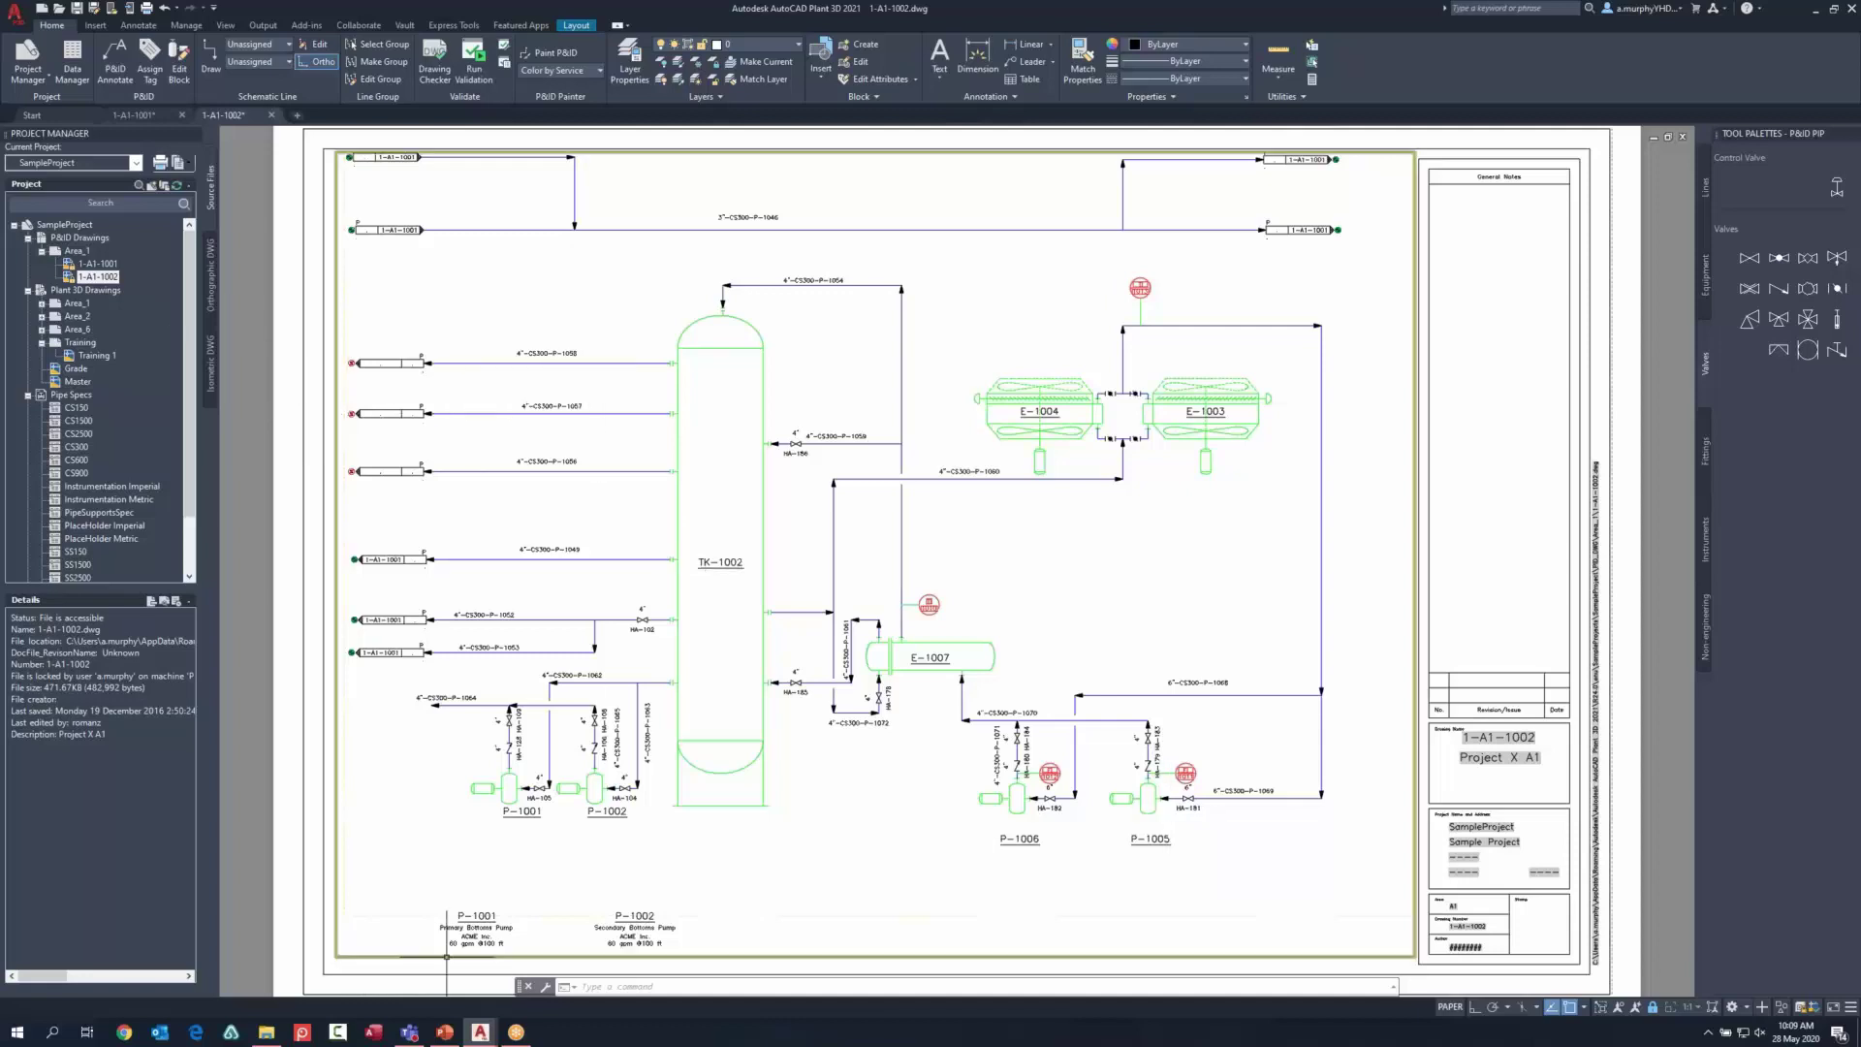
Step: Consult the P&ID Overview slide in PowerPoint, return to drawing 1-A1-1002 and open the Data Manager
{"action": "left_click", "coordinate": [445, 1031]}
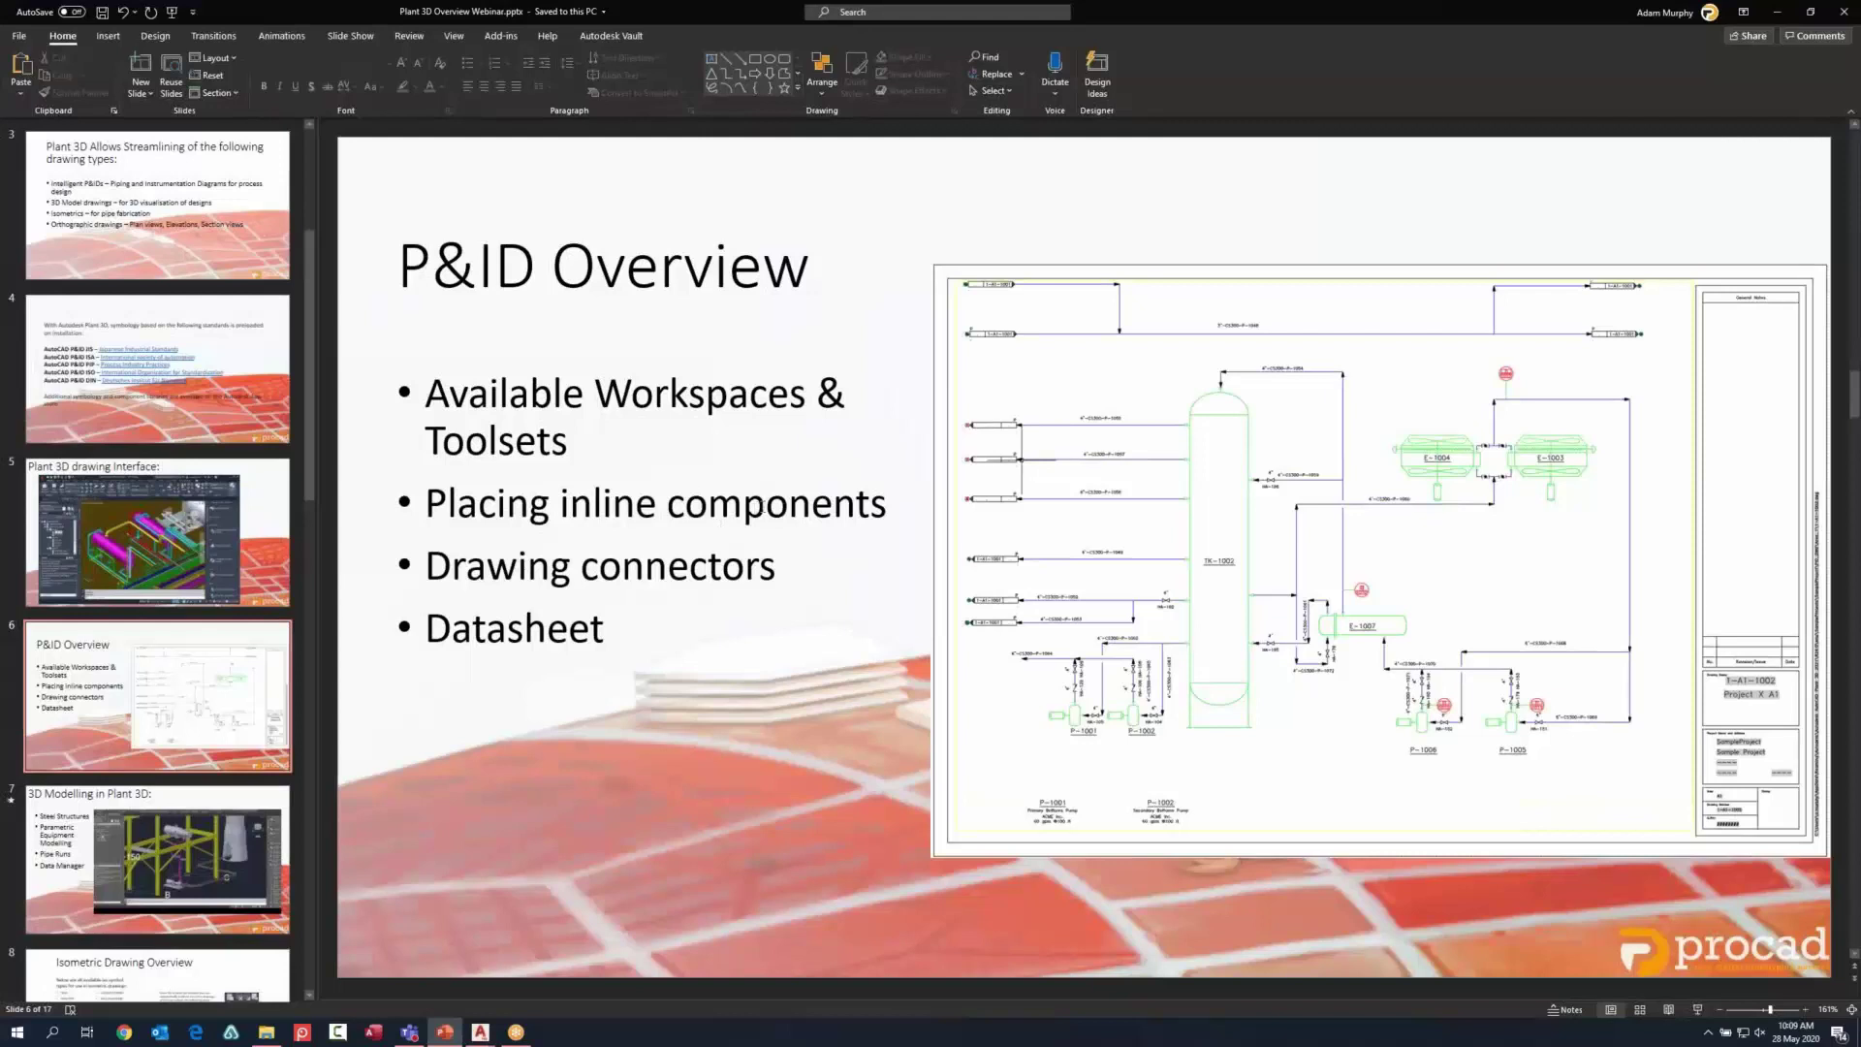
{"action": "left_click", "coordinate": [1777, 11]}
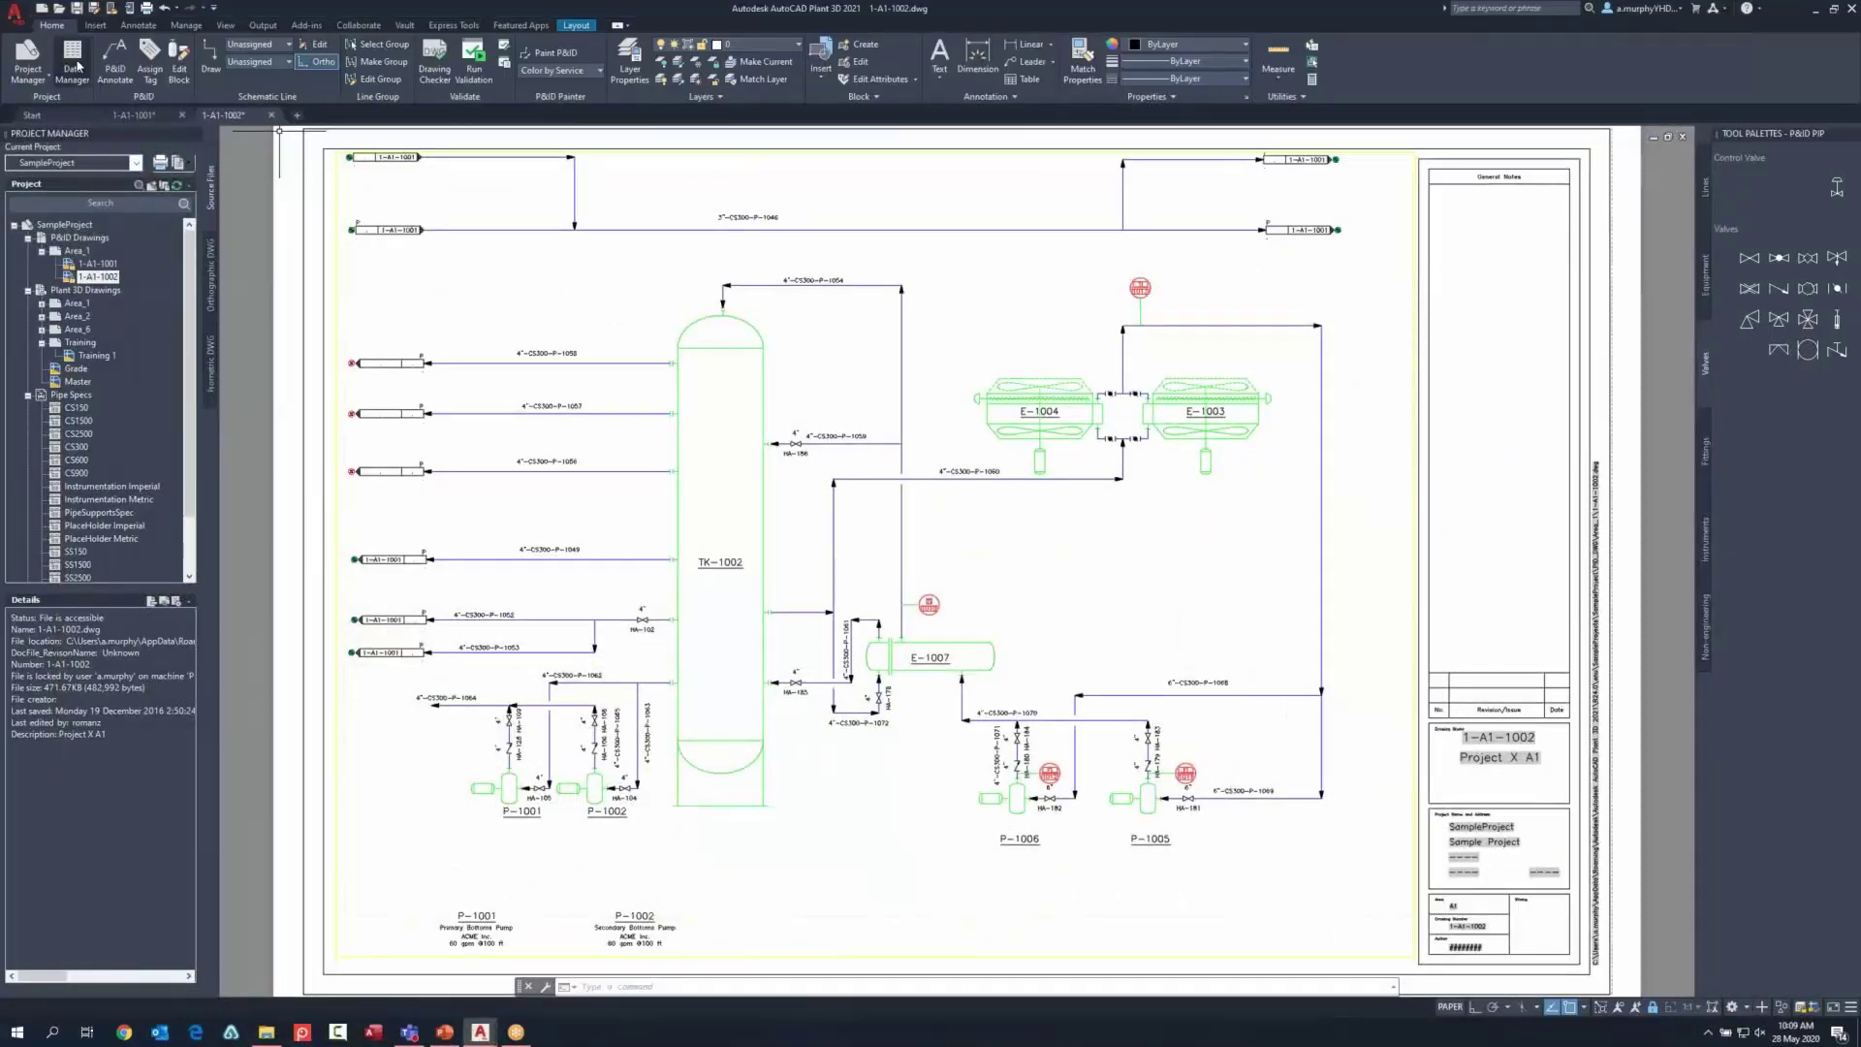
{"action": "left_click", "coordinate": [72, 60]}
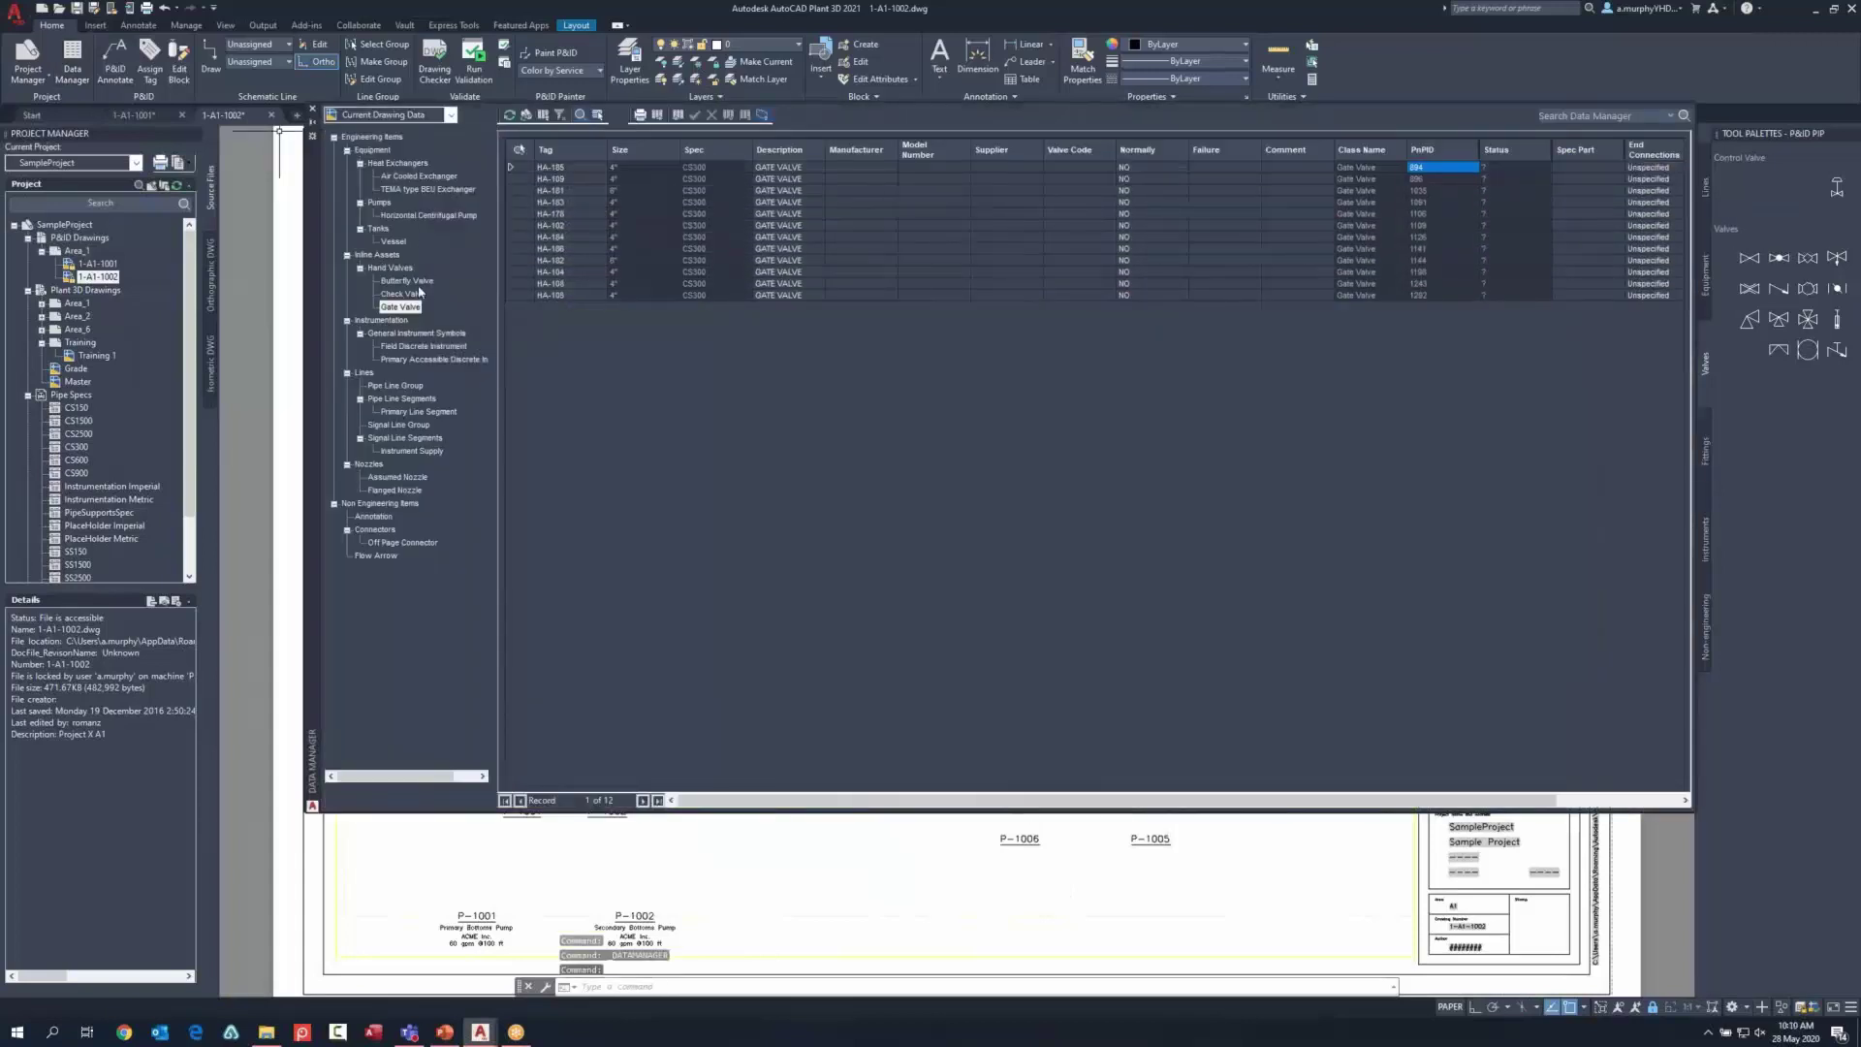
Step: Keep the Data Manager on Current Drawing Data, list the air cooled exchangers and widen the Description column to fit its text
{"action": "left_click", "coordinate": [451, 115]}
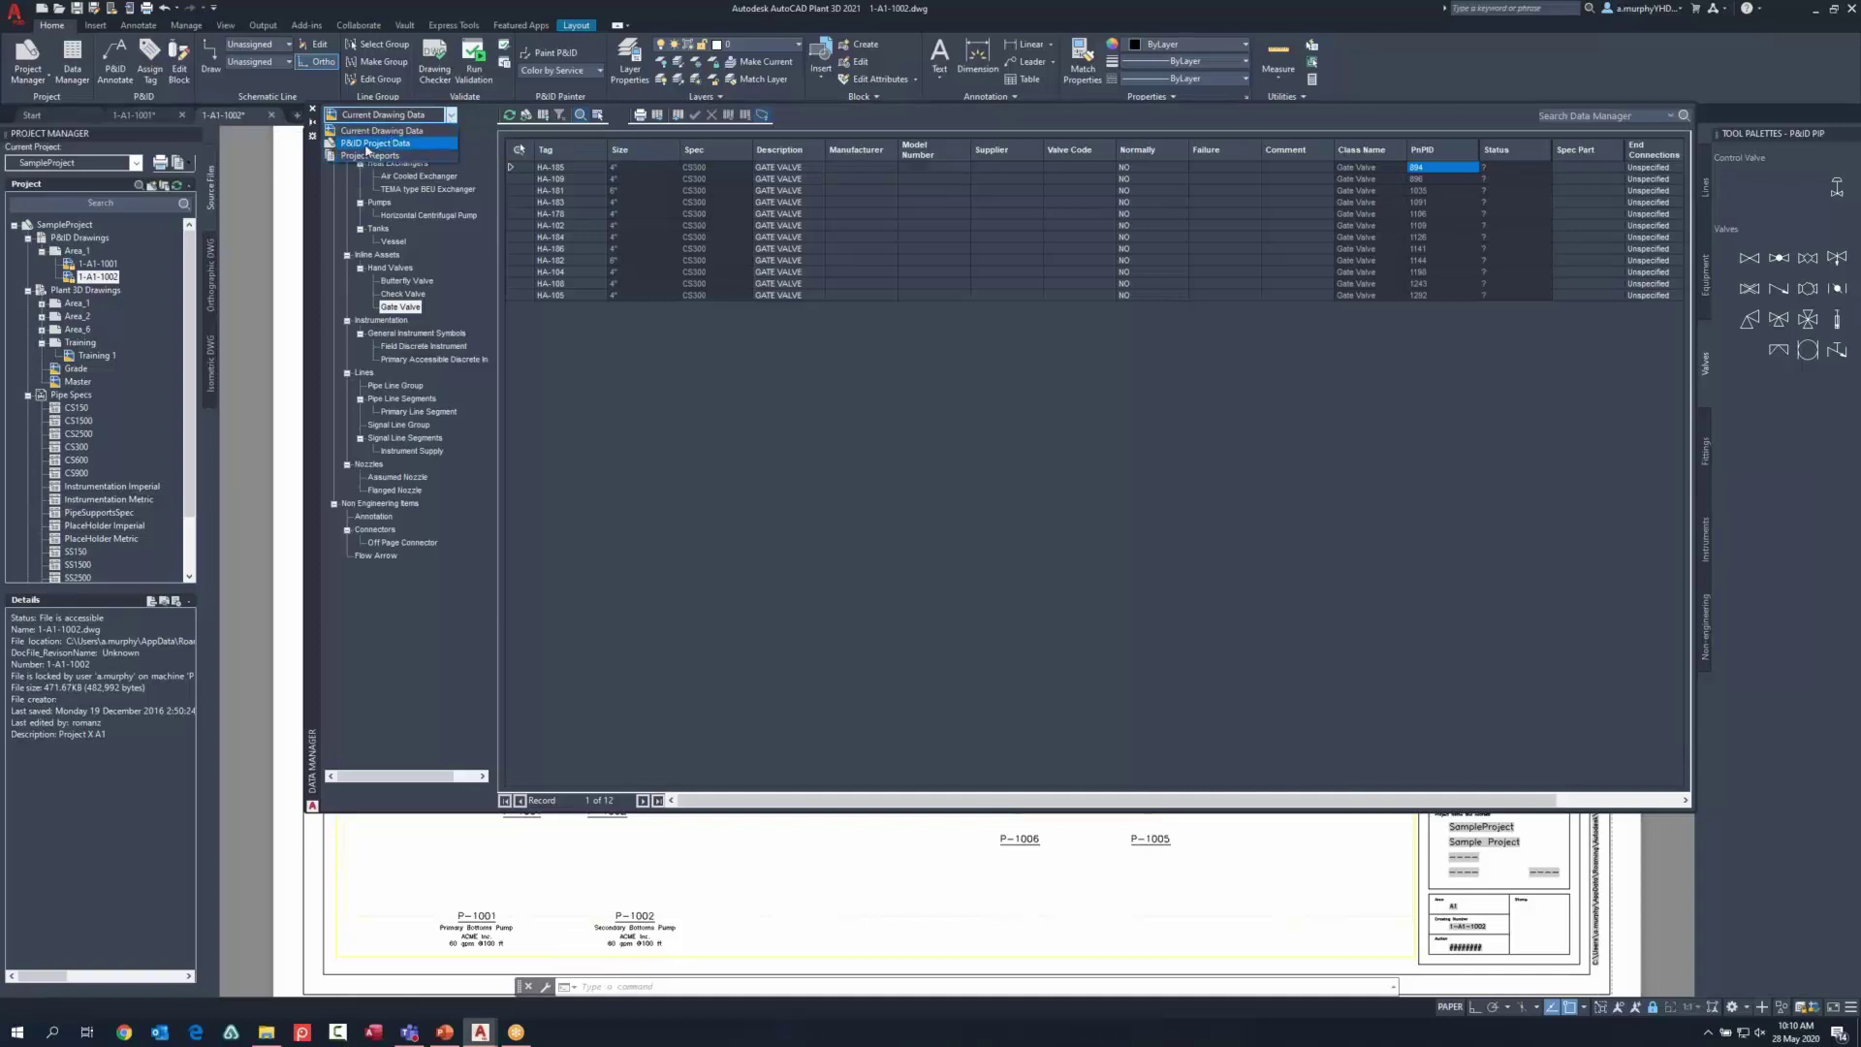
{"action": "left_click", "coordinate": [368, 130]}
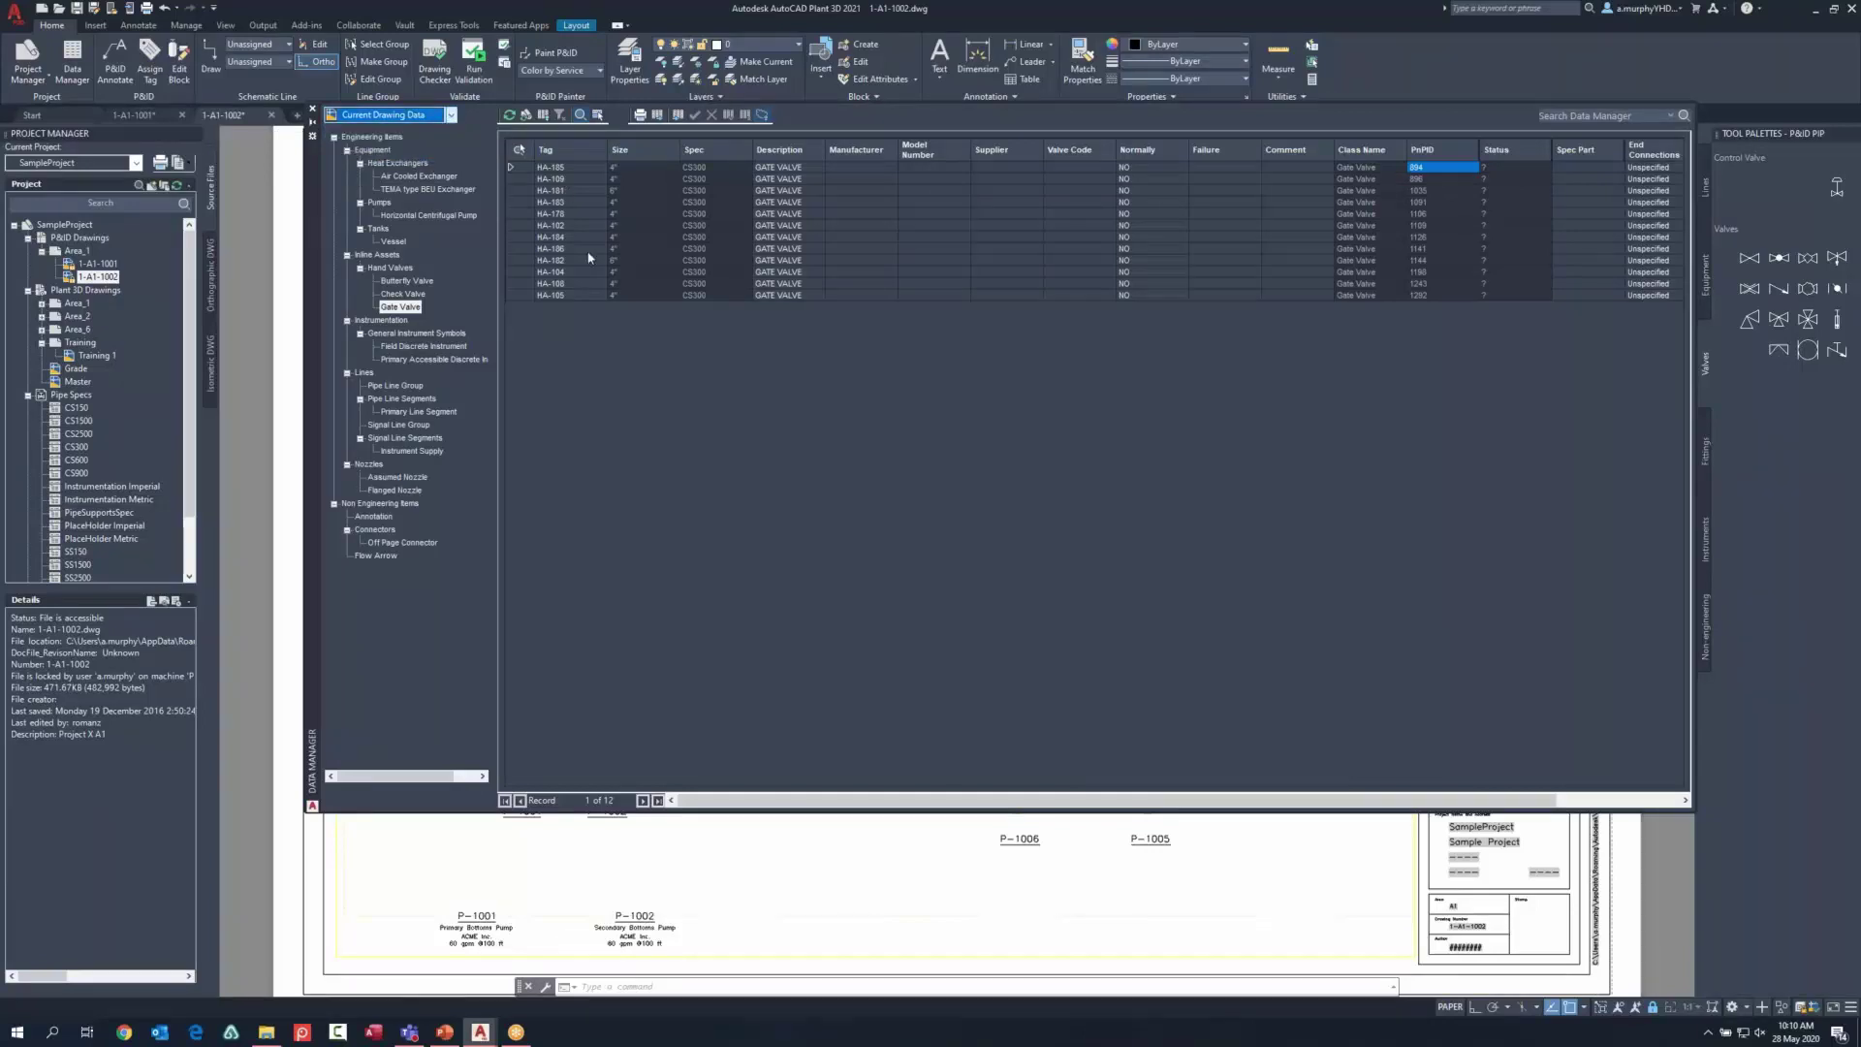
{"action": "left_click", "coordinate": [383, 151]}
{"action": "left_click", "coordinate": [394, 165]}
{"action": "left_click", "coordinate": [406, 179]}
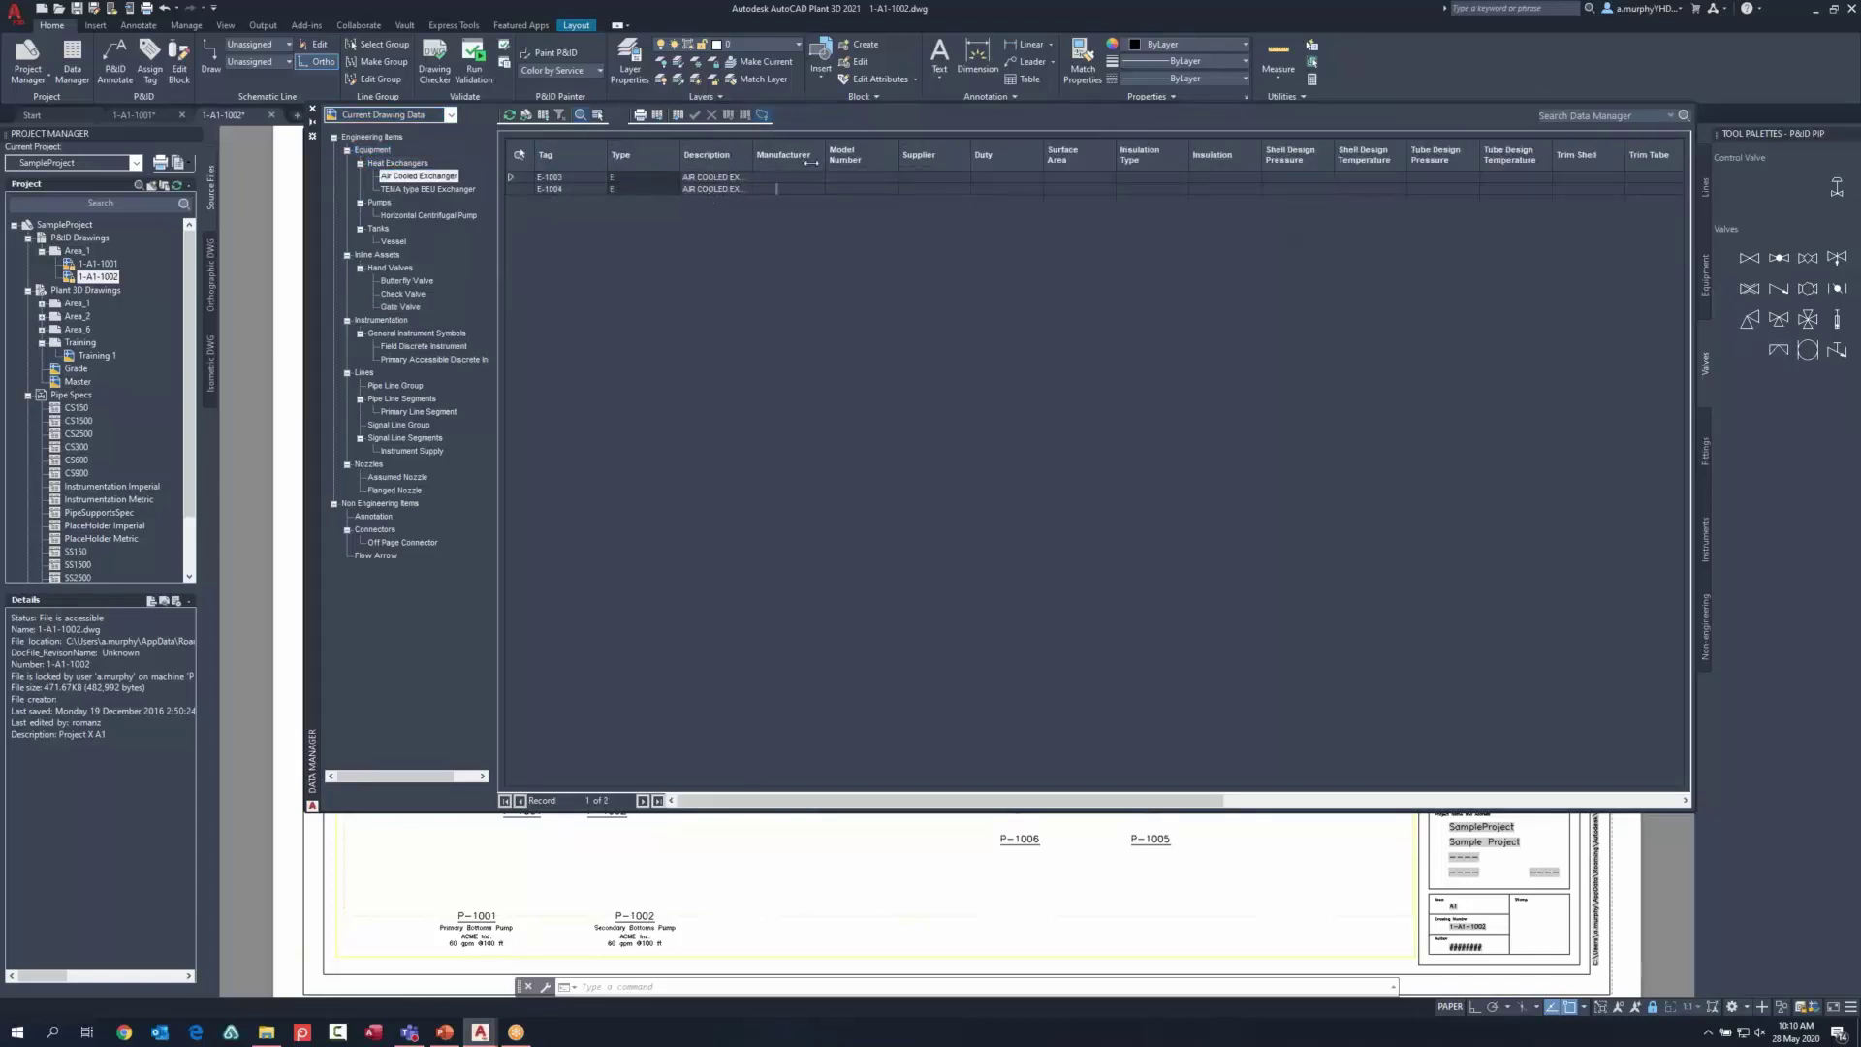
{"action": "double_click", "coordinate": [754, 155]}
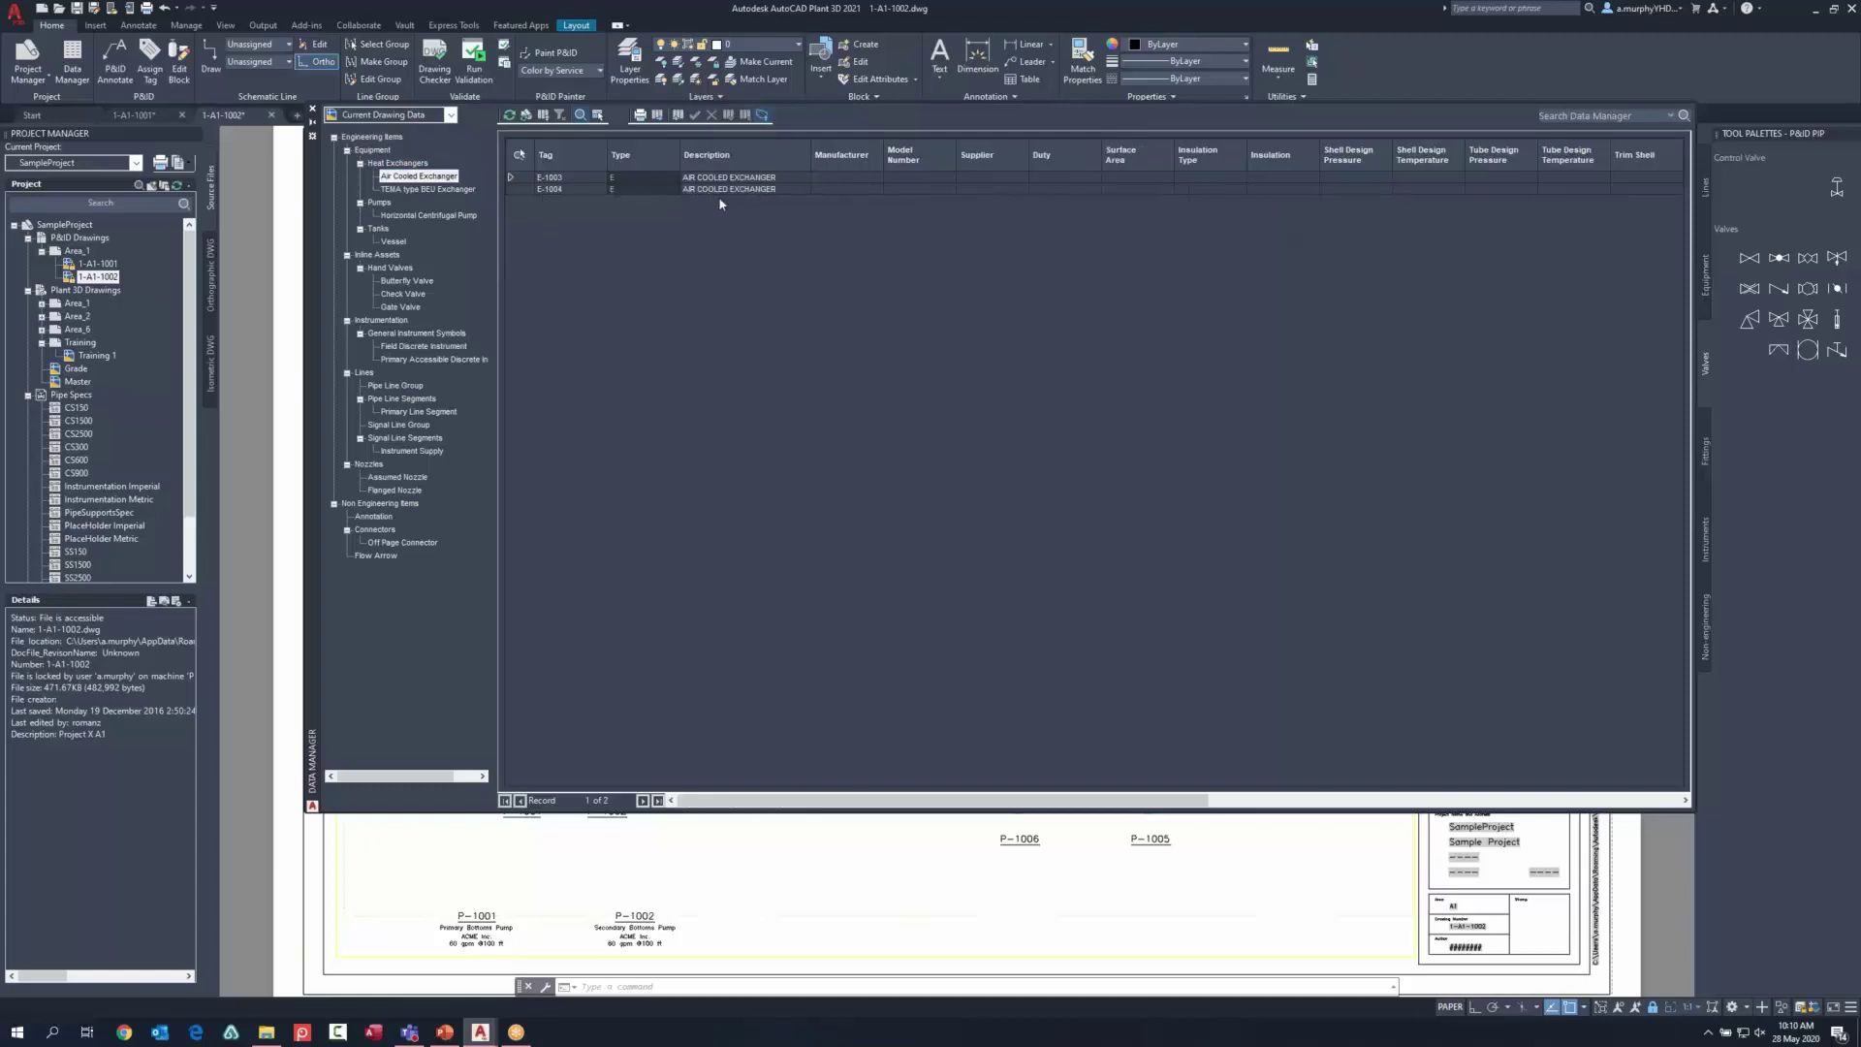
Step: List all hand valves of the current drawing in the Data Manager and widen their Description column
{"action": "left_click", "coordinate": [436, 190]}
{"action": "left_click", "coordinate": [390, 268]}
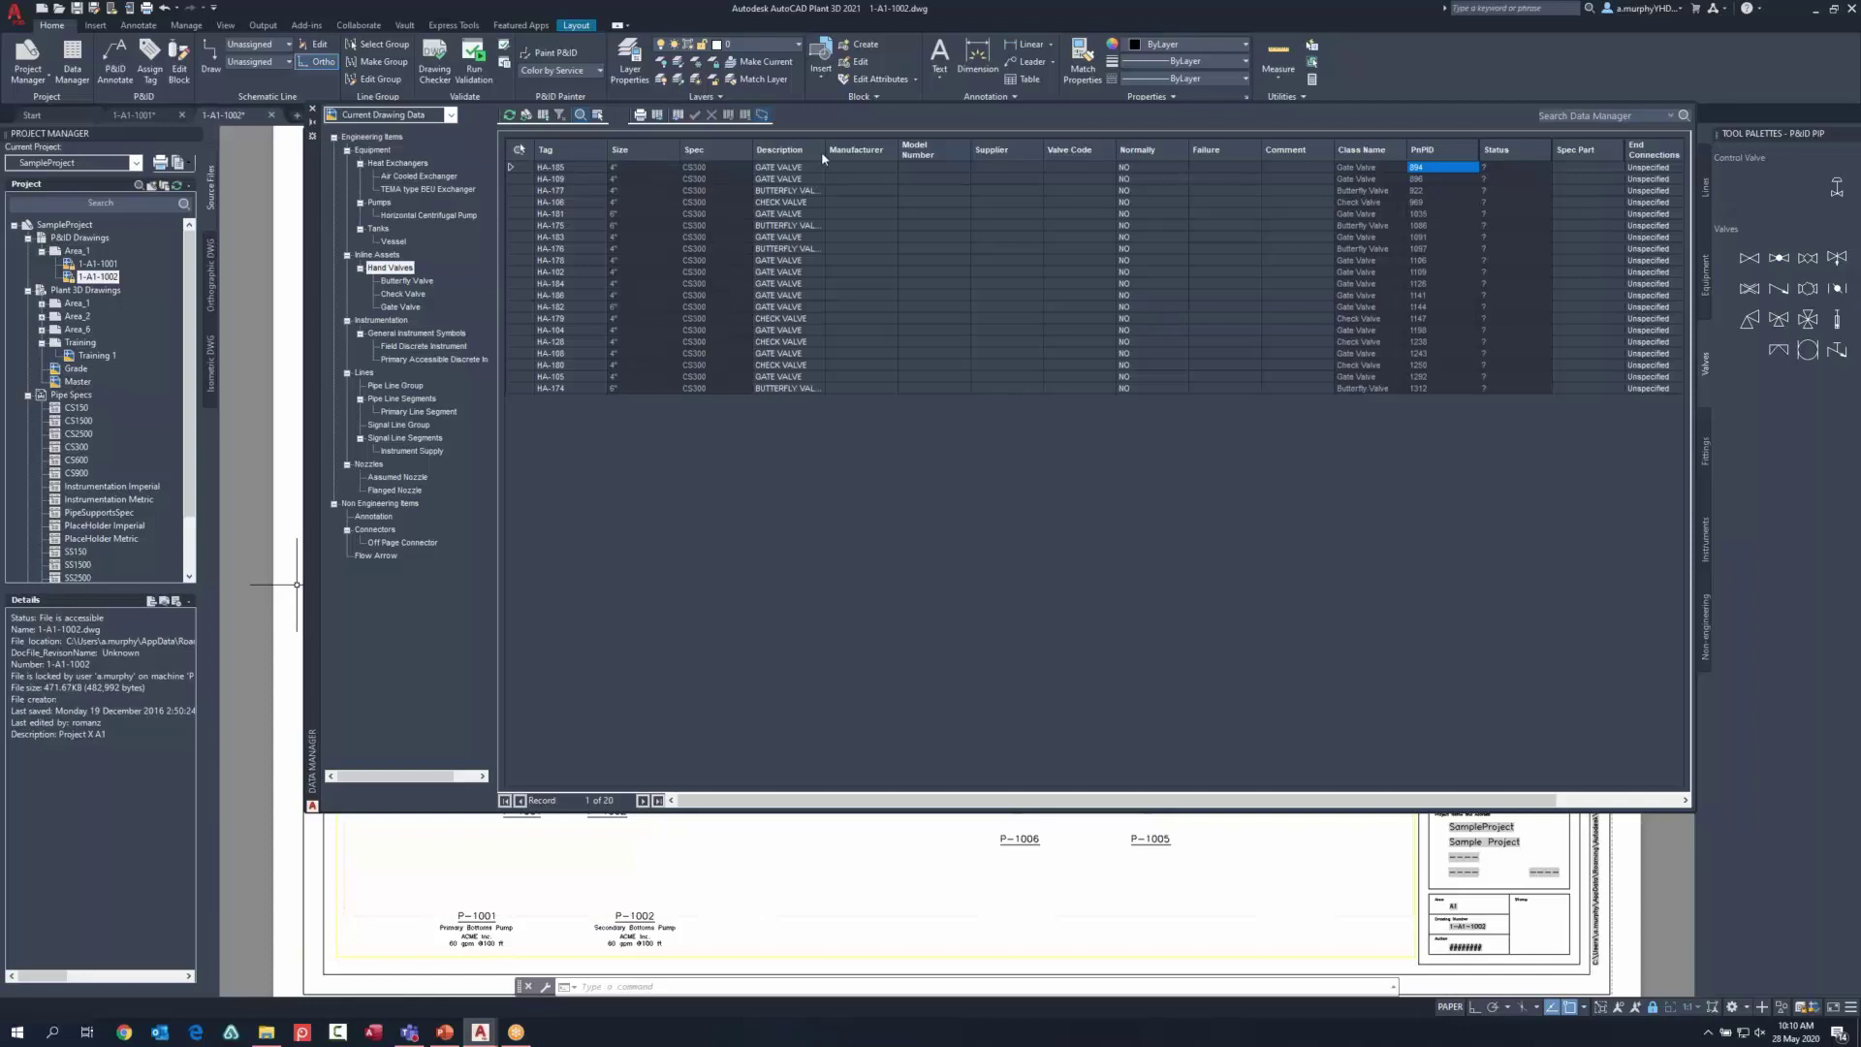
{"action": "left_click_drag", "start_coordinate": [824, 152], "coordinate": [855, 151]}
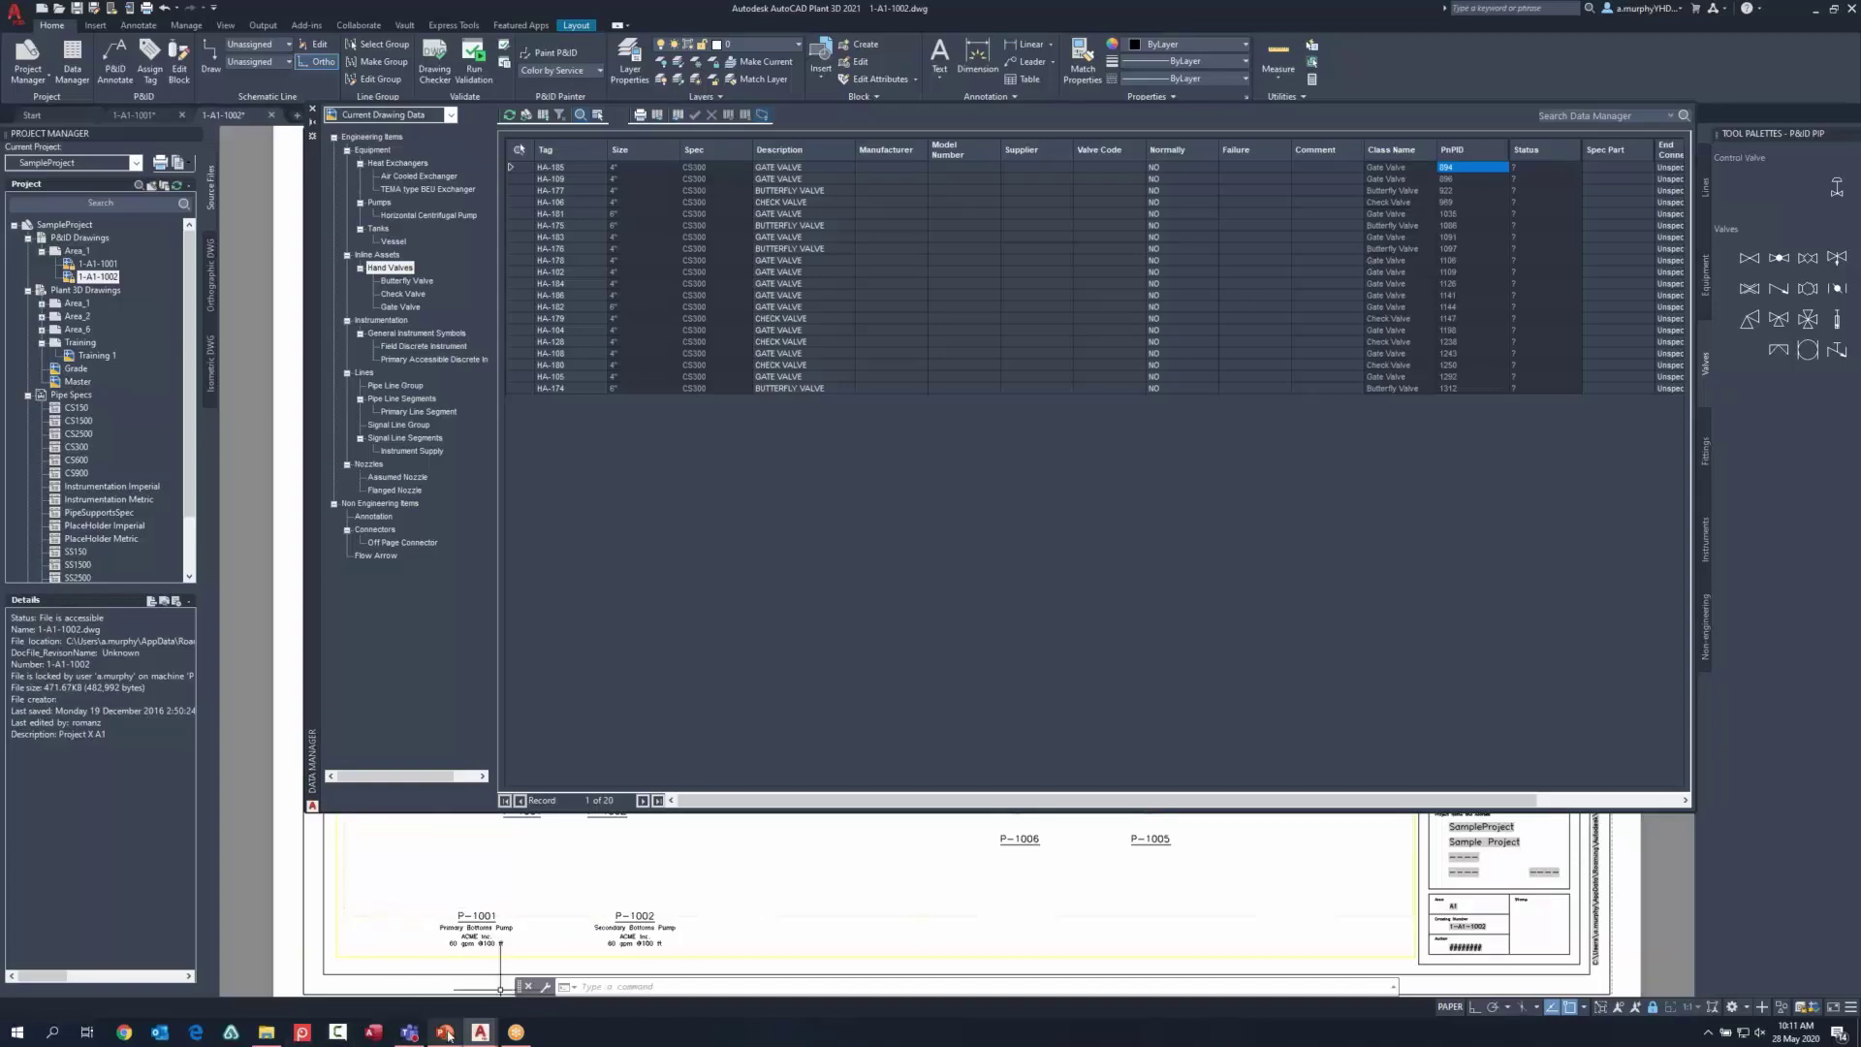
Step: Switch to PowerPoint, advance to the "3D Modelling in Plant 3D" slide and play its embedded video
{"action": "left_click", "coordinate": [448, 1034]}
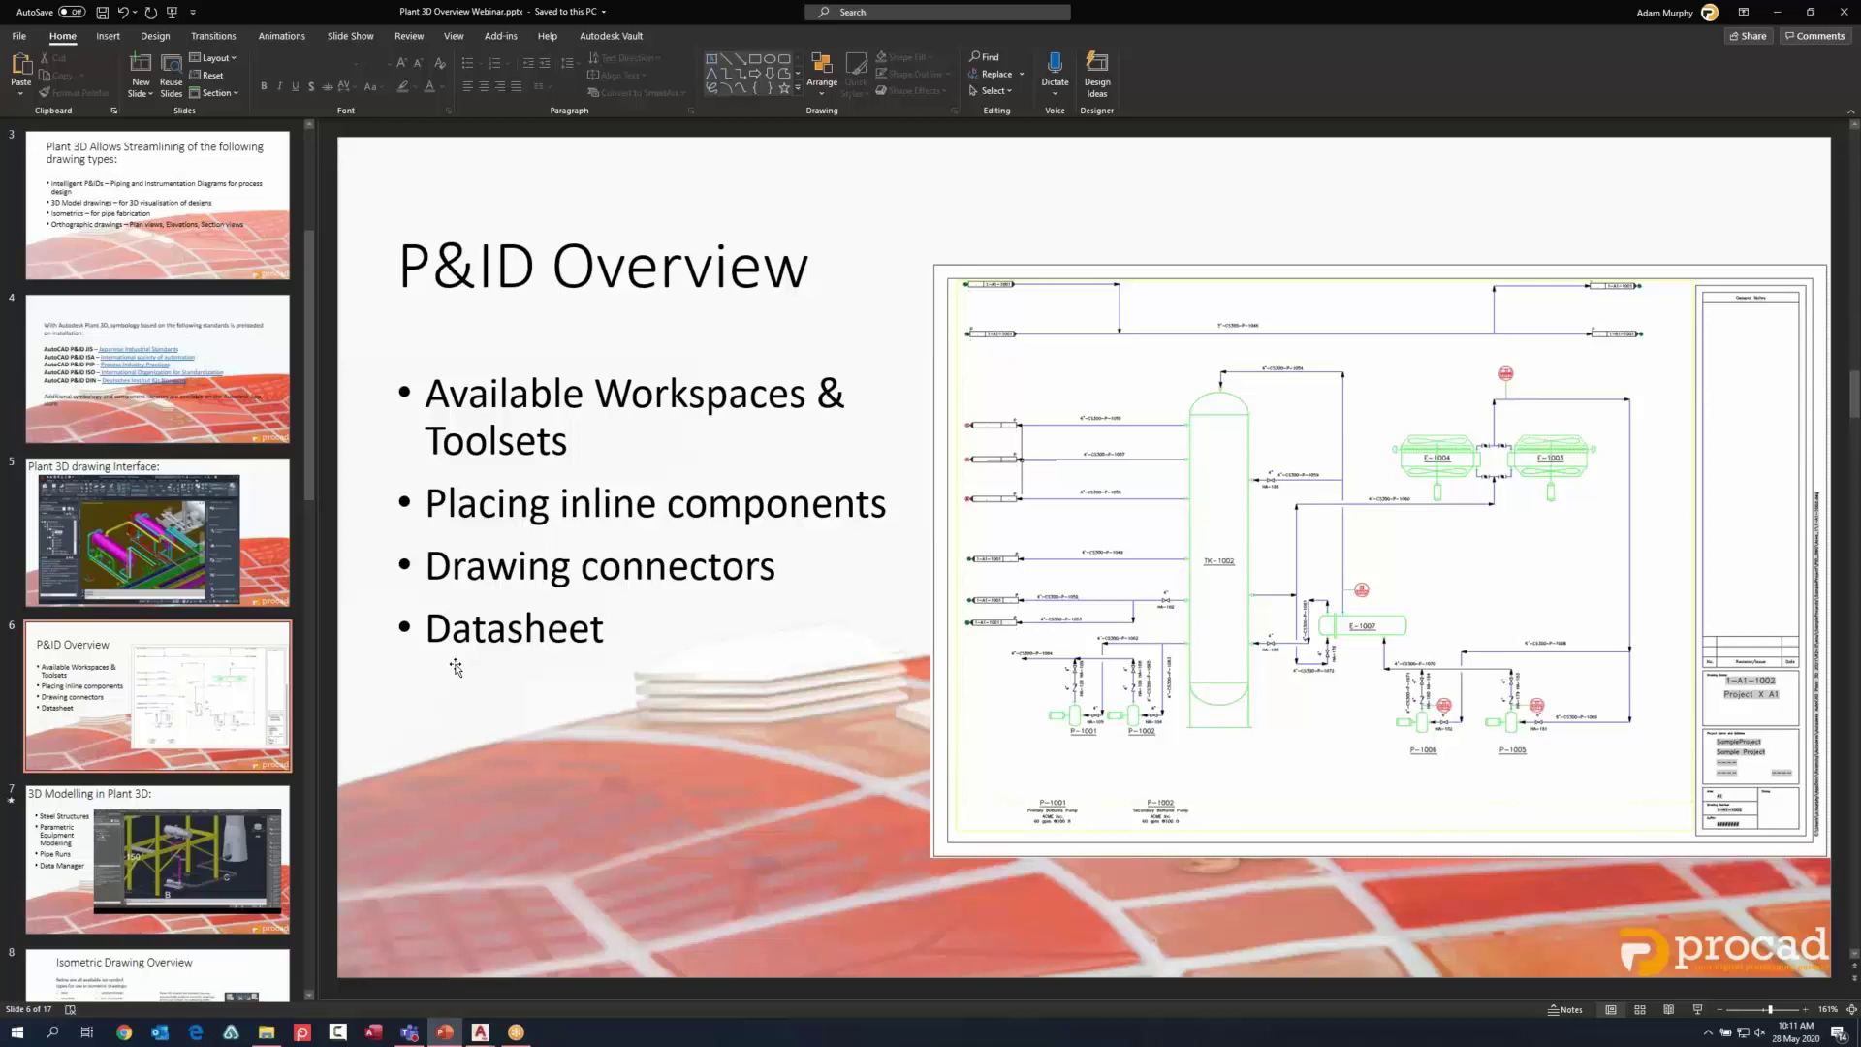
{"action": "scroll", "coordinate": [514, 540], "scroll_direction": "down", "scroll_amount": 1}
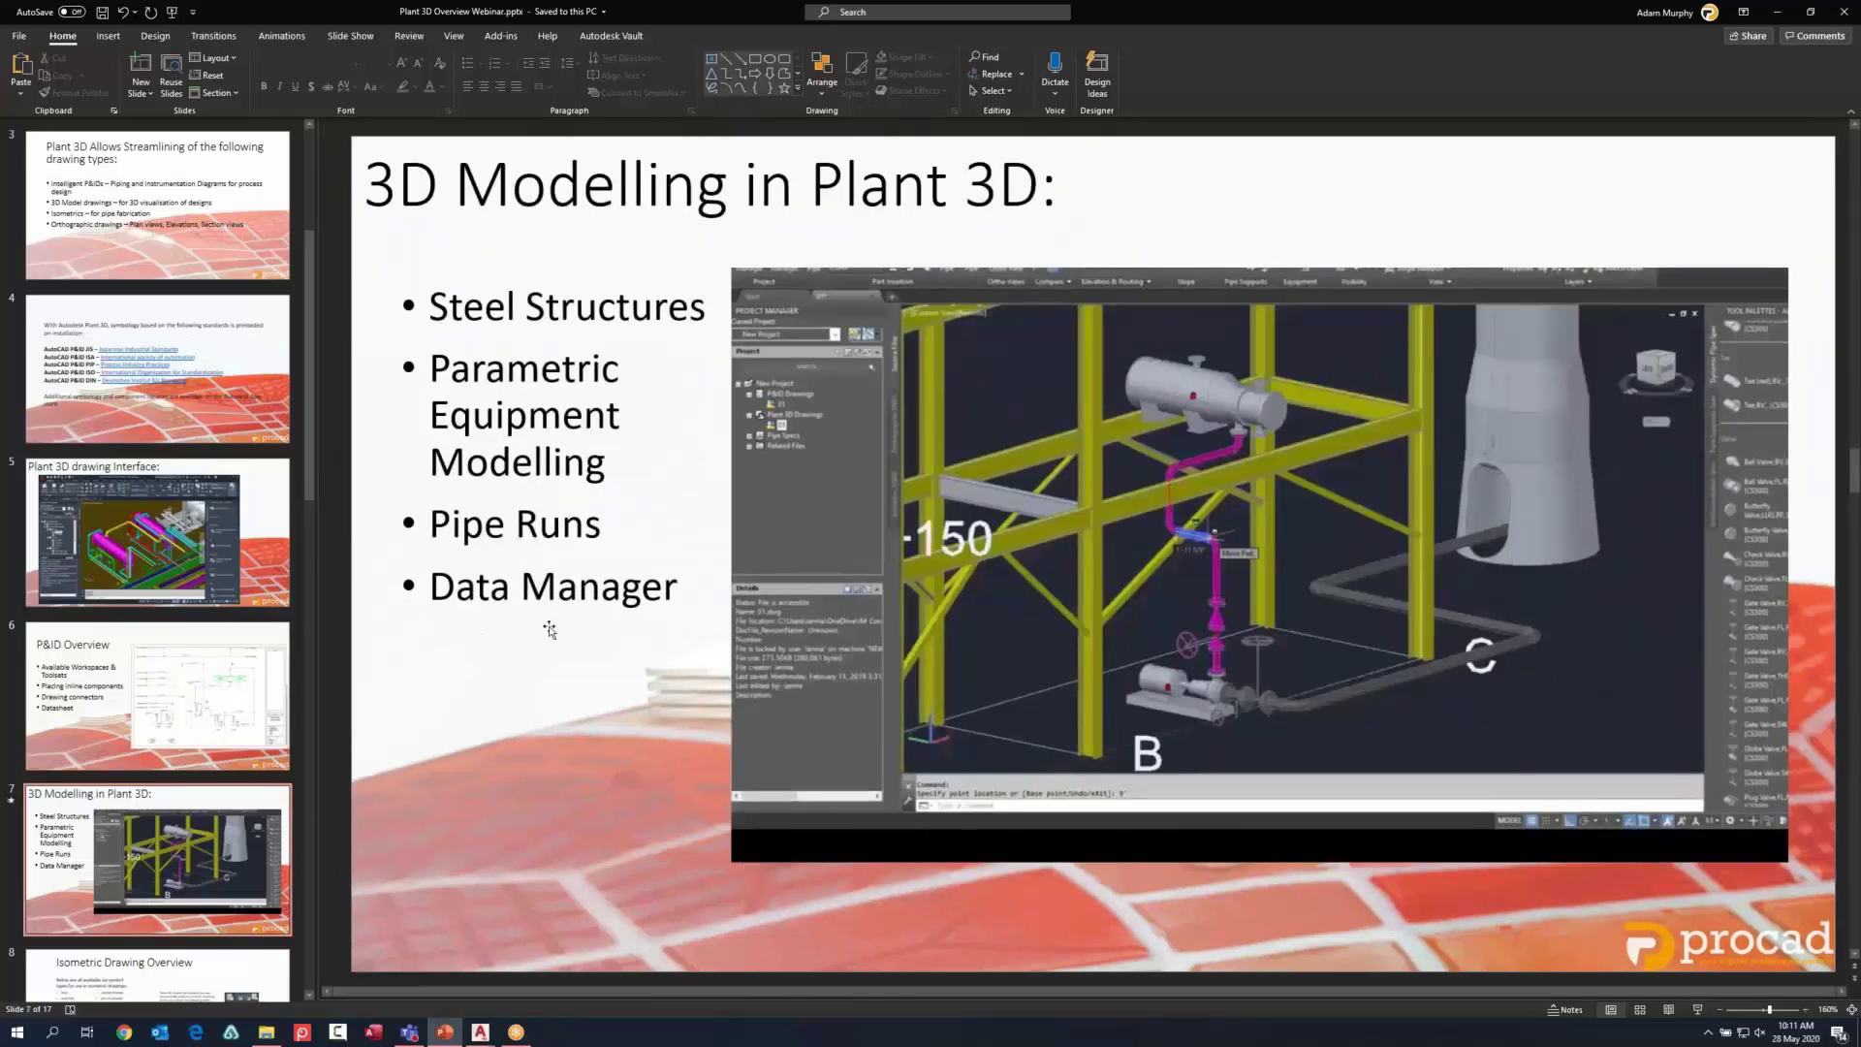
{"action": "left_click", "coordinate": [171, 841]}
{"action": "mouse_move", "coordinate": [1451, 541]}
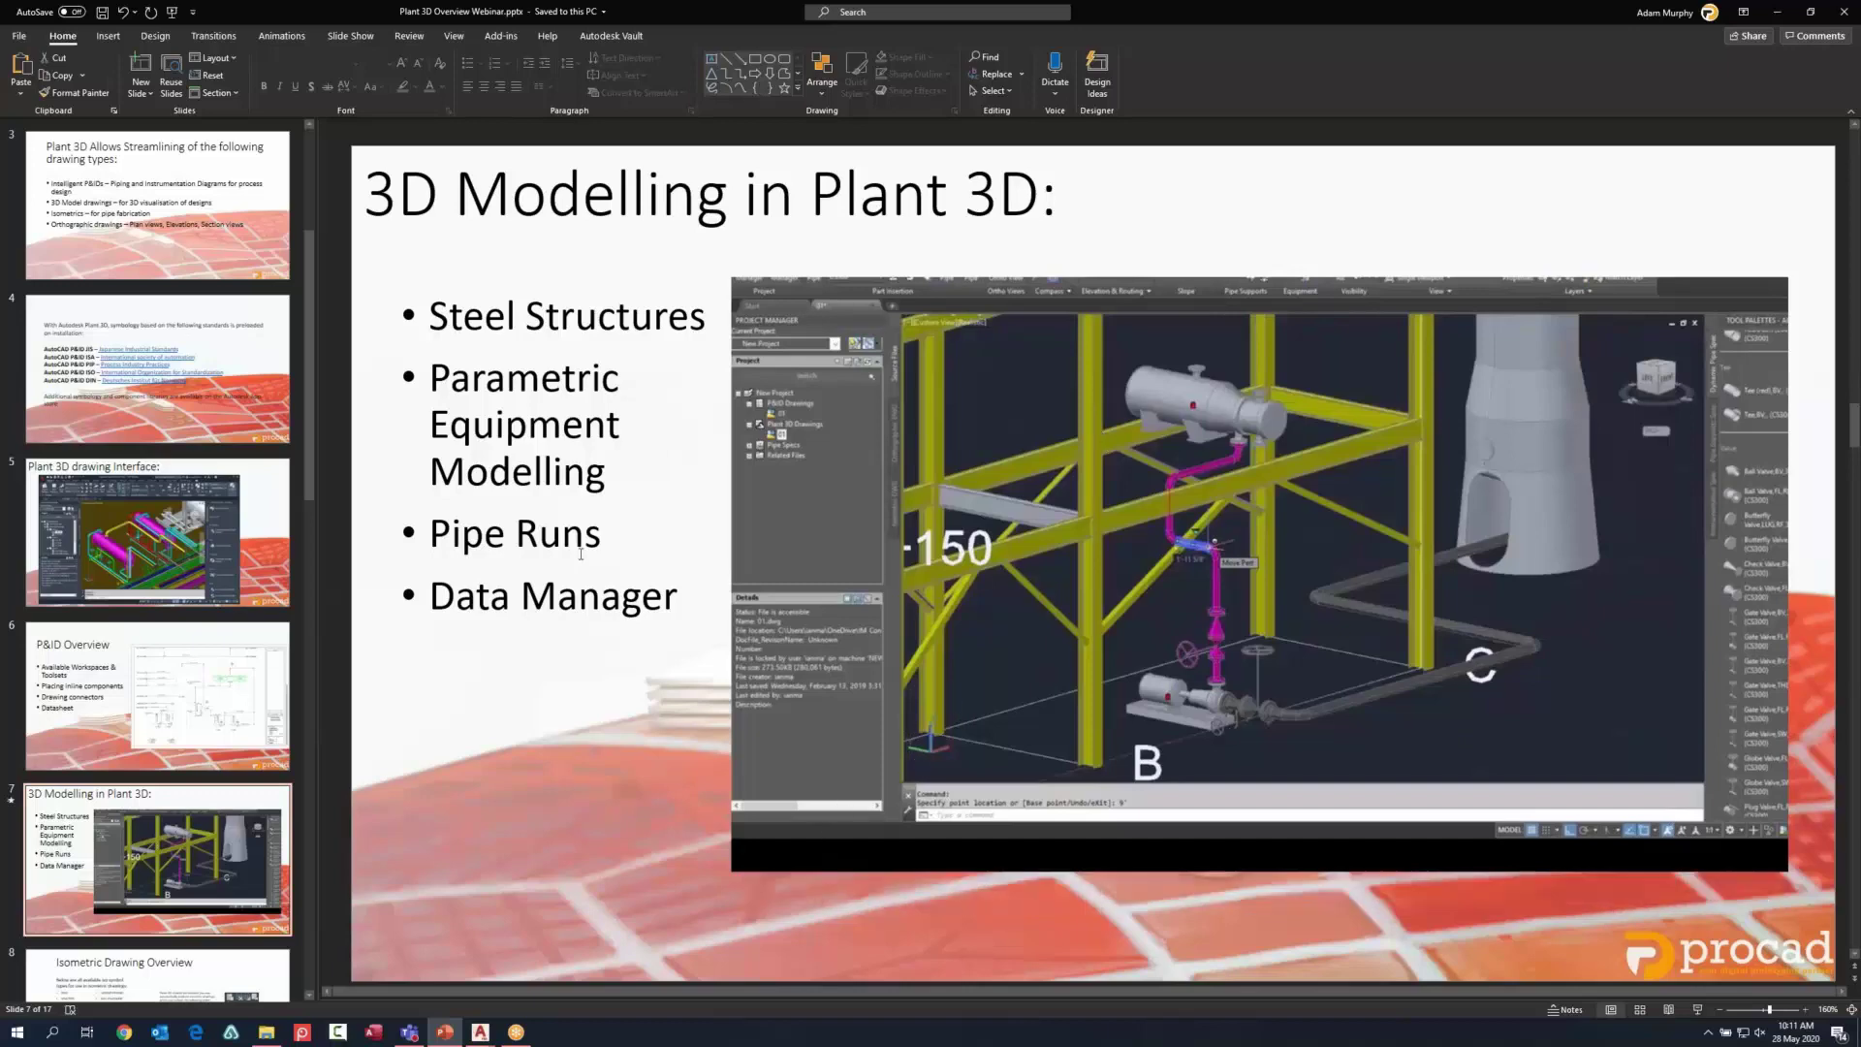
{"action": "mouse_move", "coordinate": [1766, 893]}
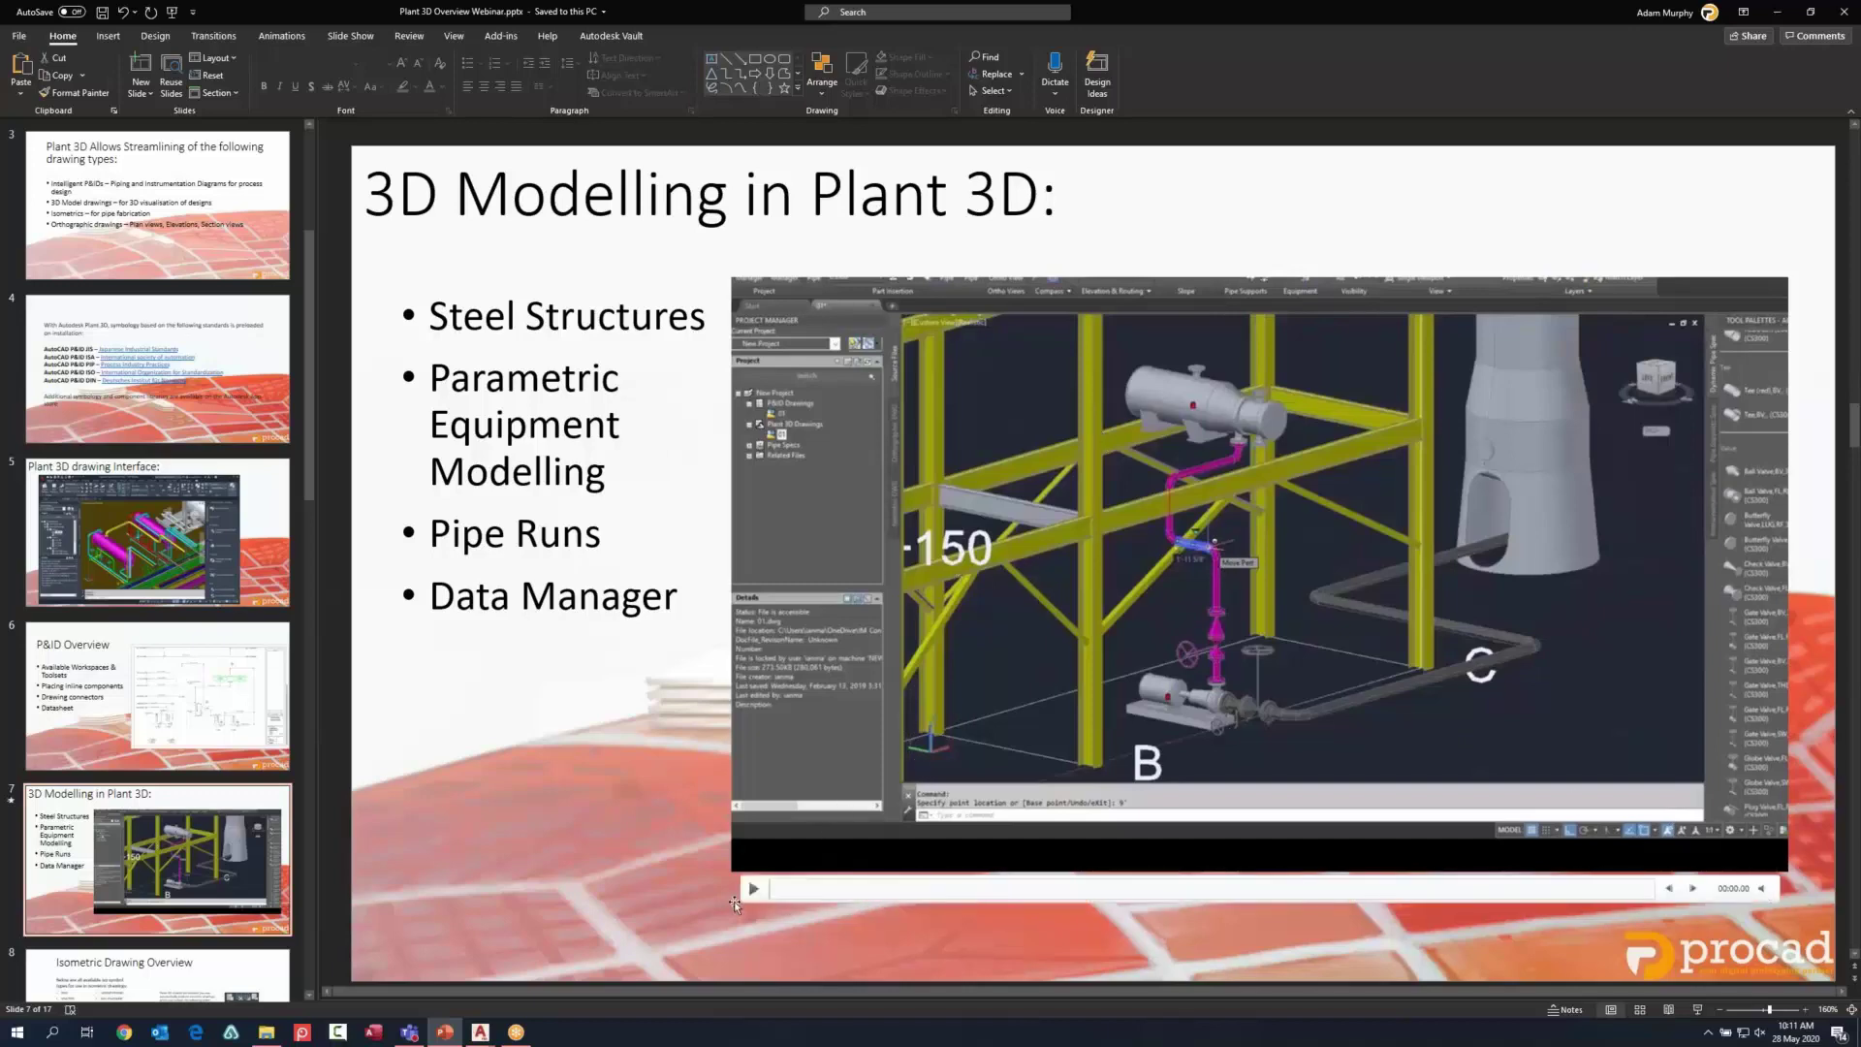
{"action": "left_click", "coordinate": [758, 889]}
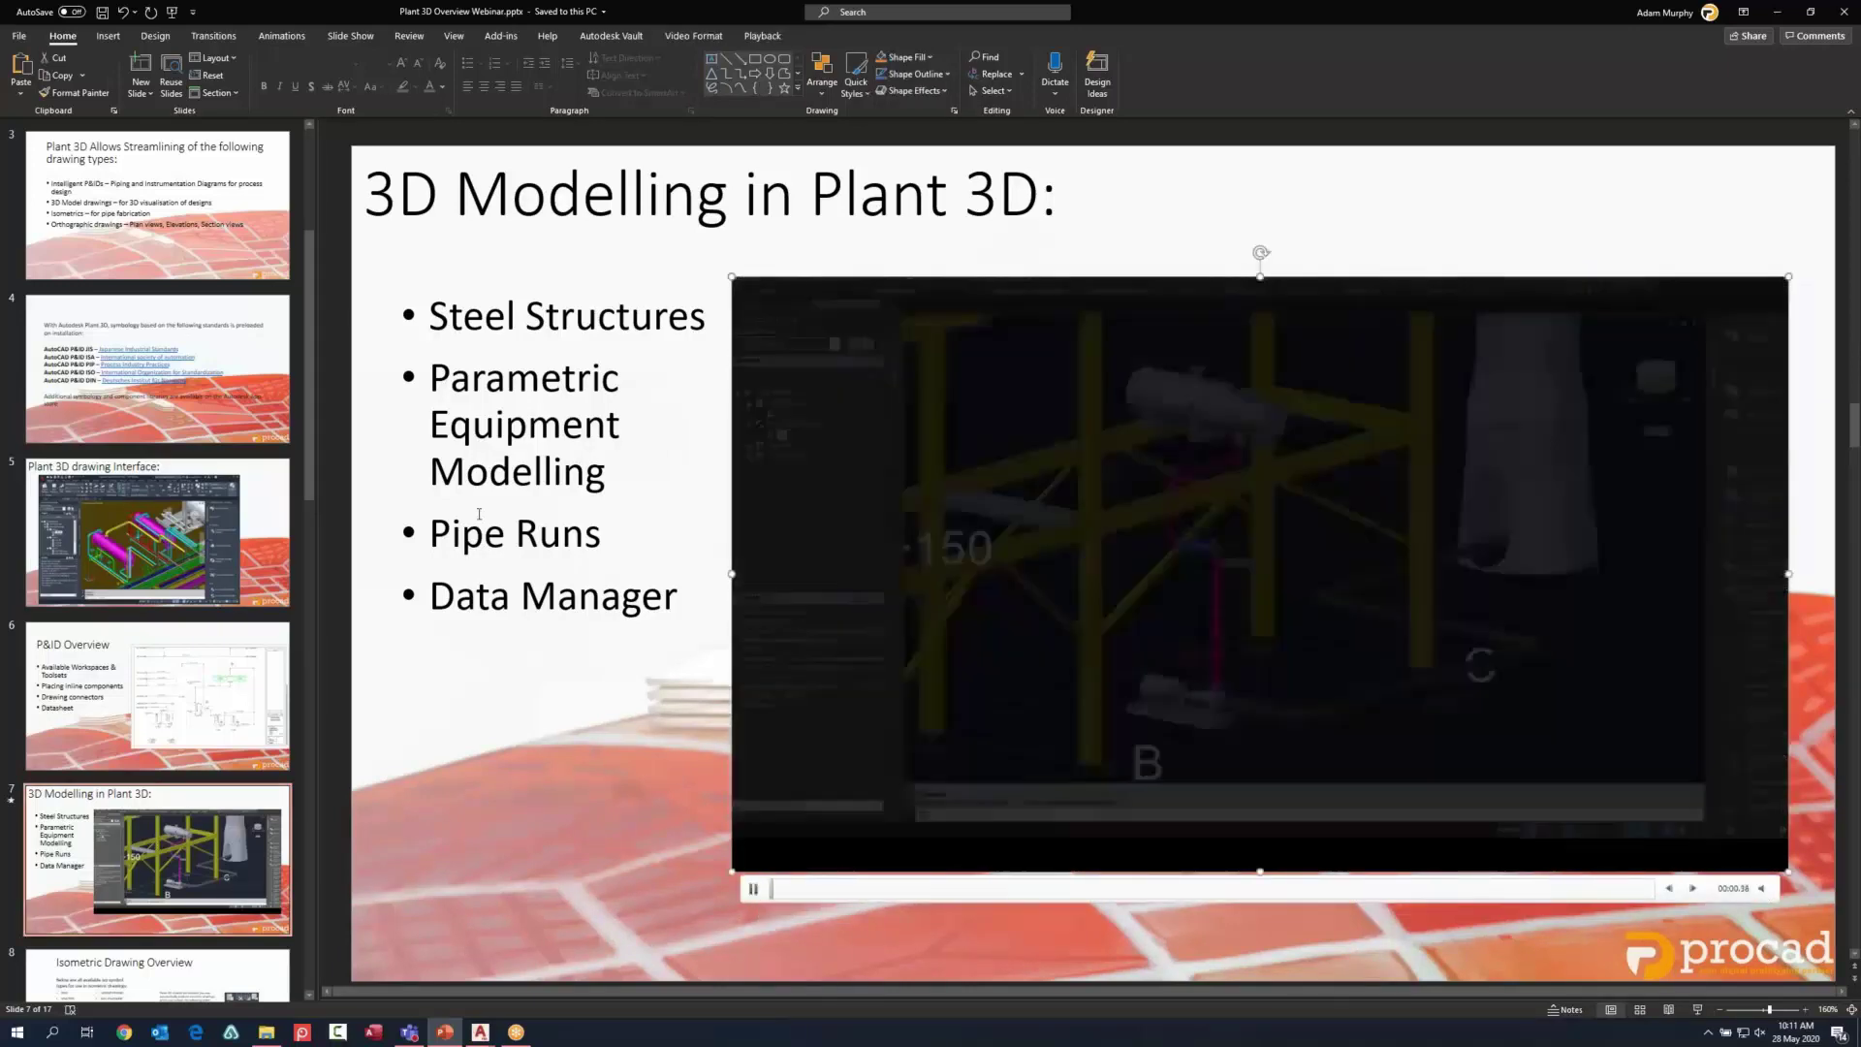
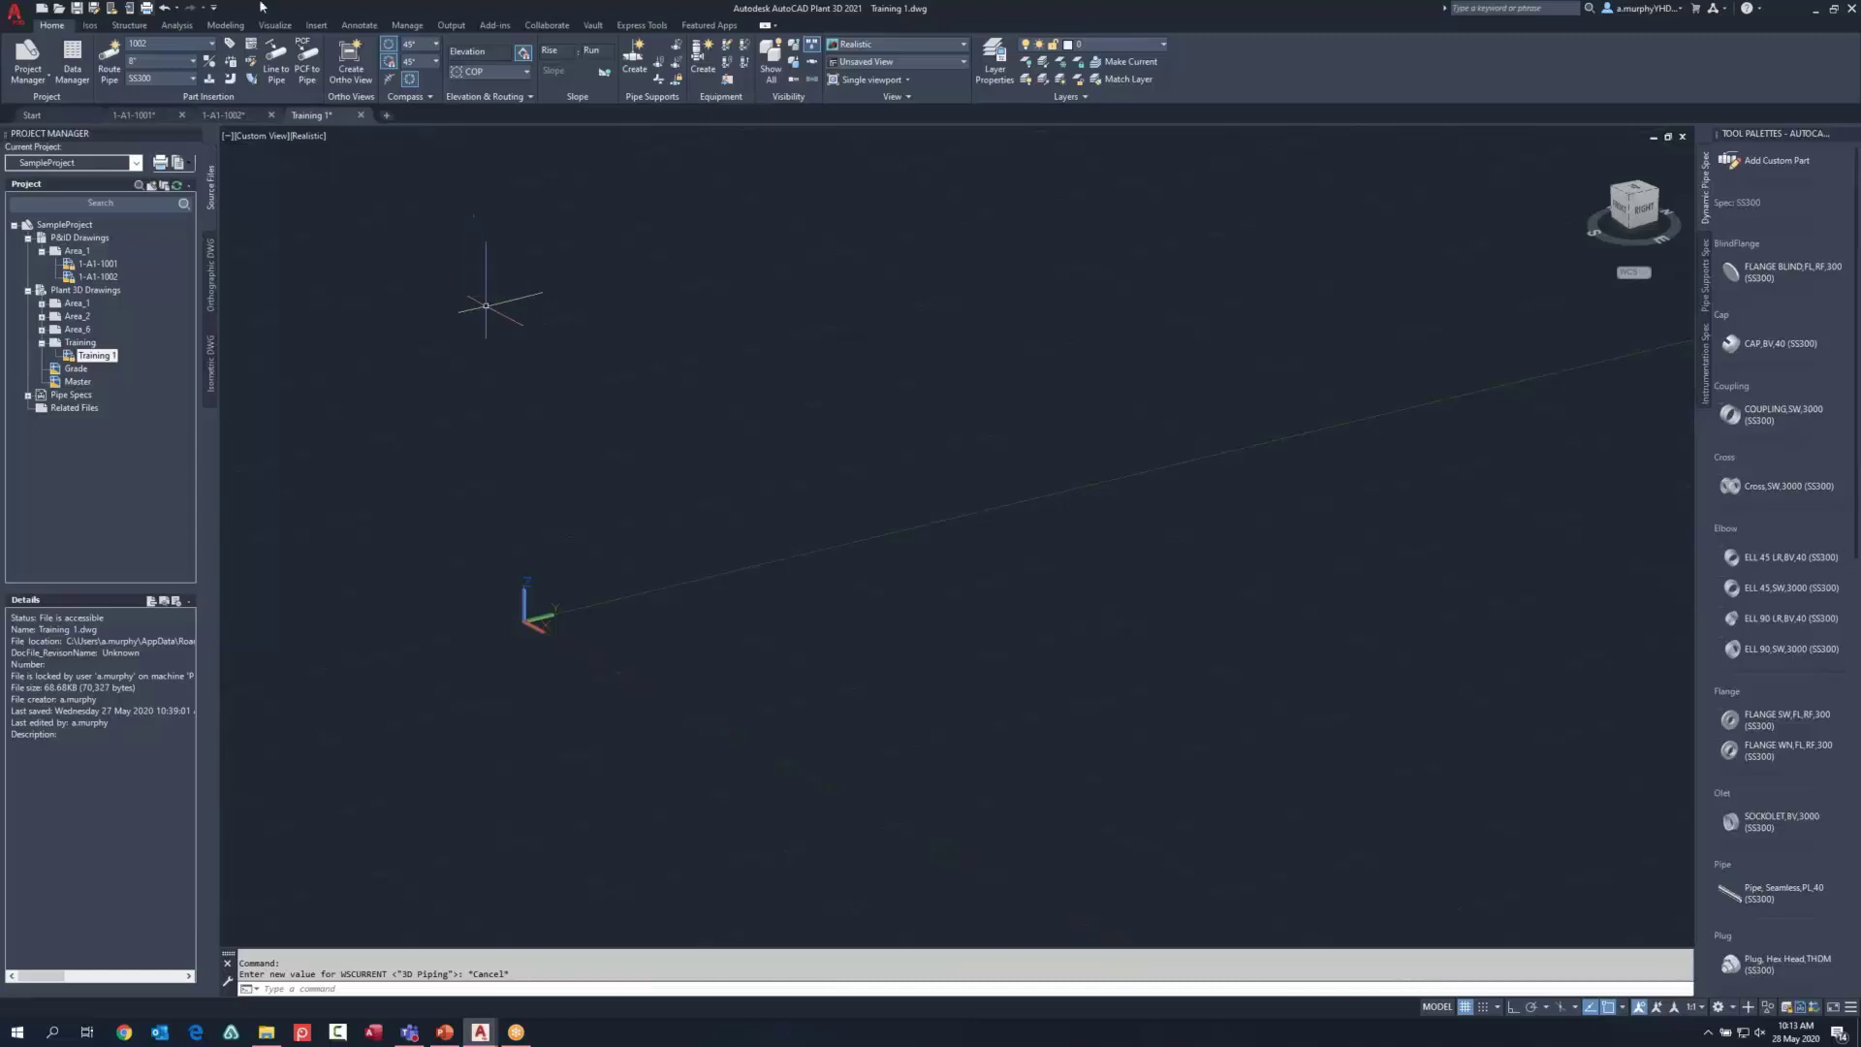
Step: Set the pipe routing parameters in Training 1 to line number 1003, size 4" and spec SS300
{"action": "left_click", "coordinate": [212, 44]}
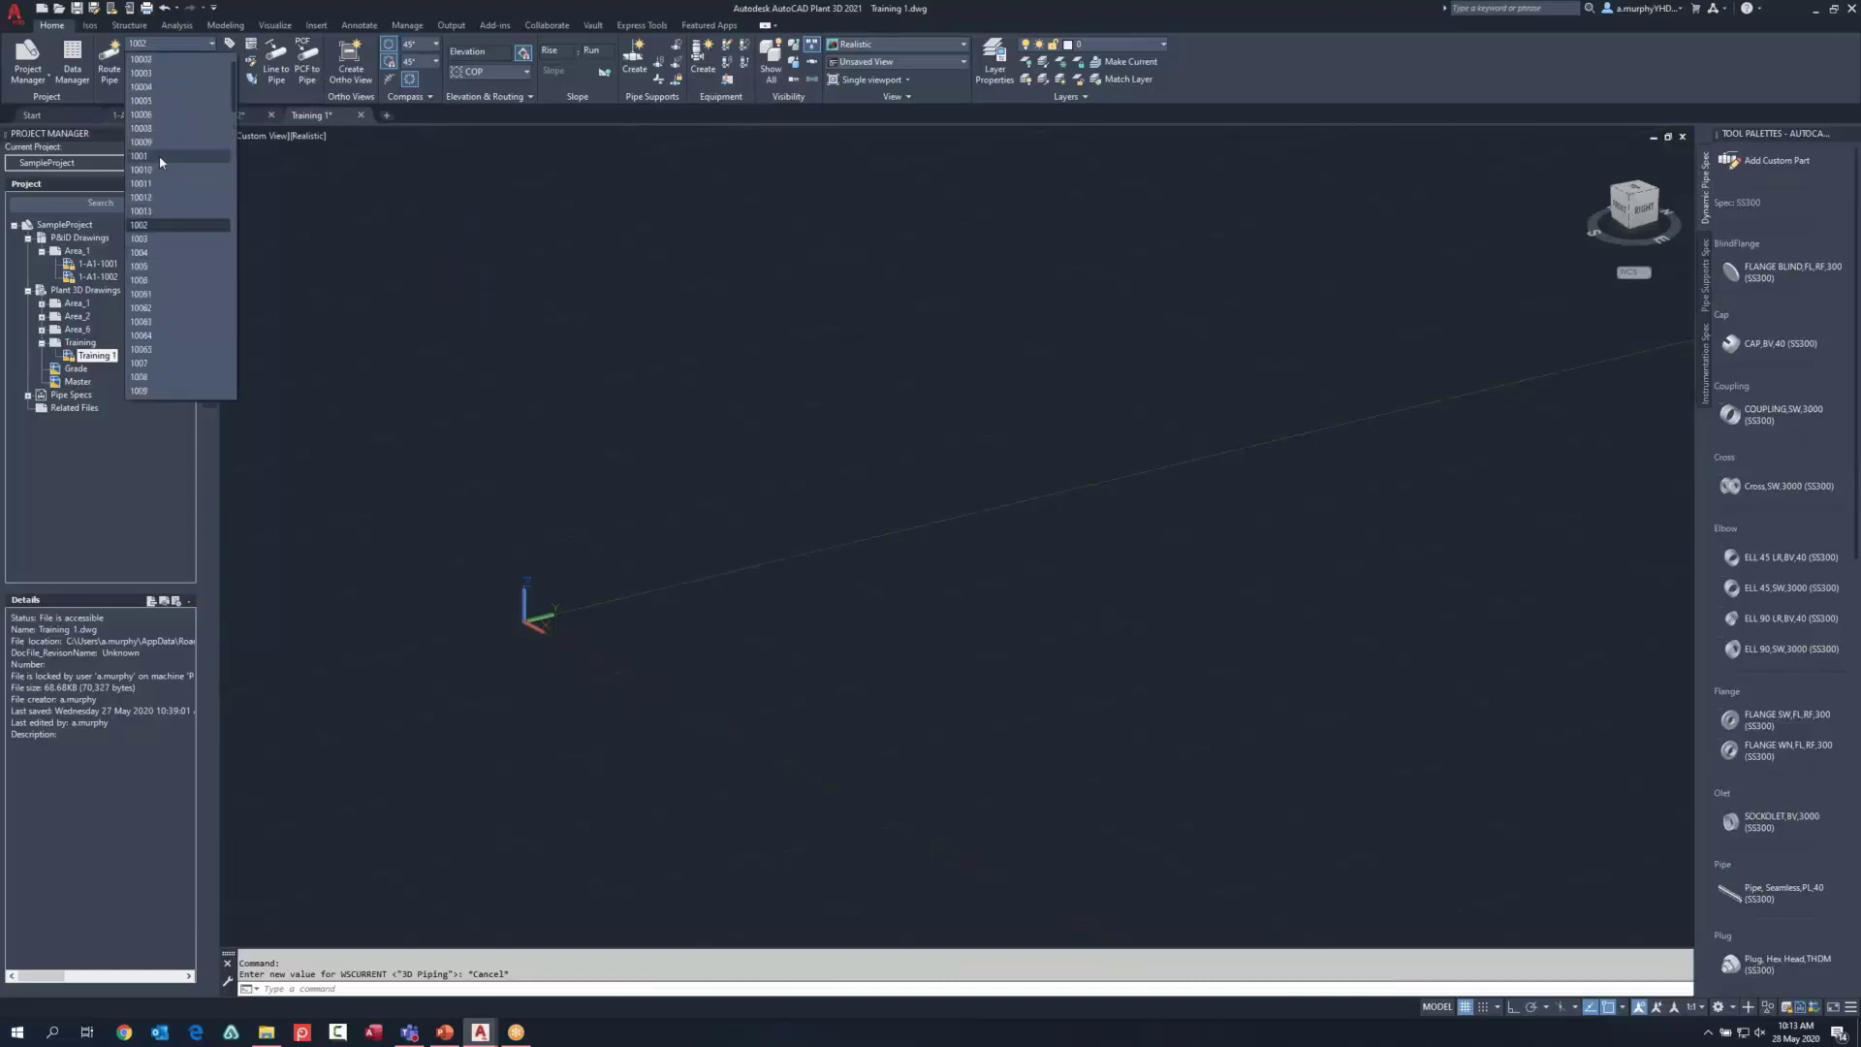
{"action": "left_click", "coordinate": [153, 240]}
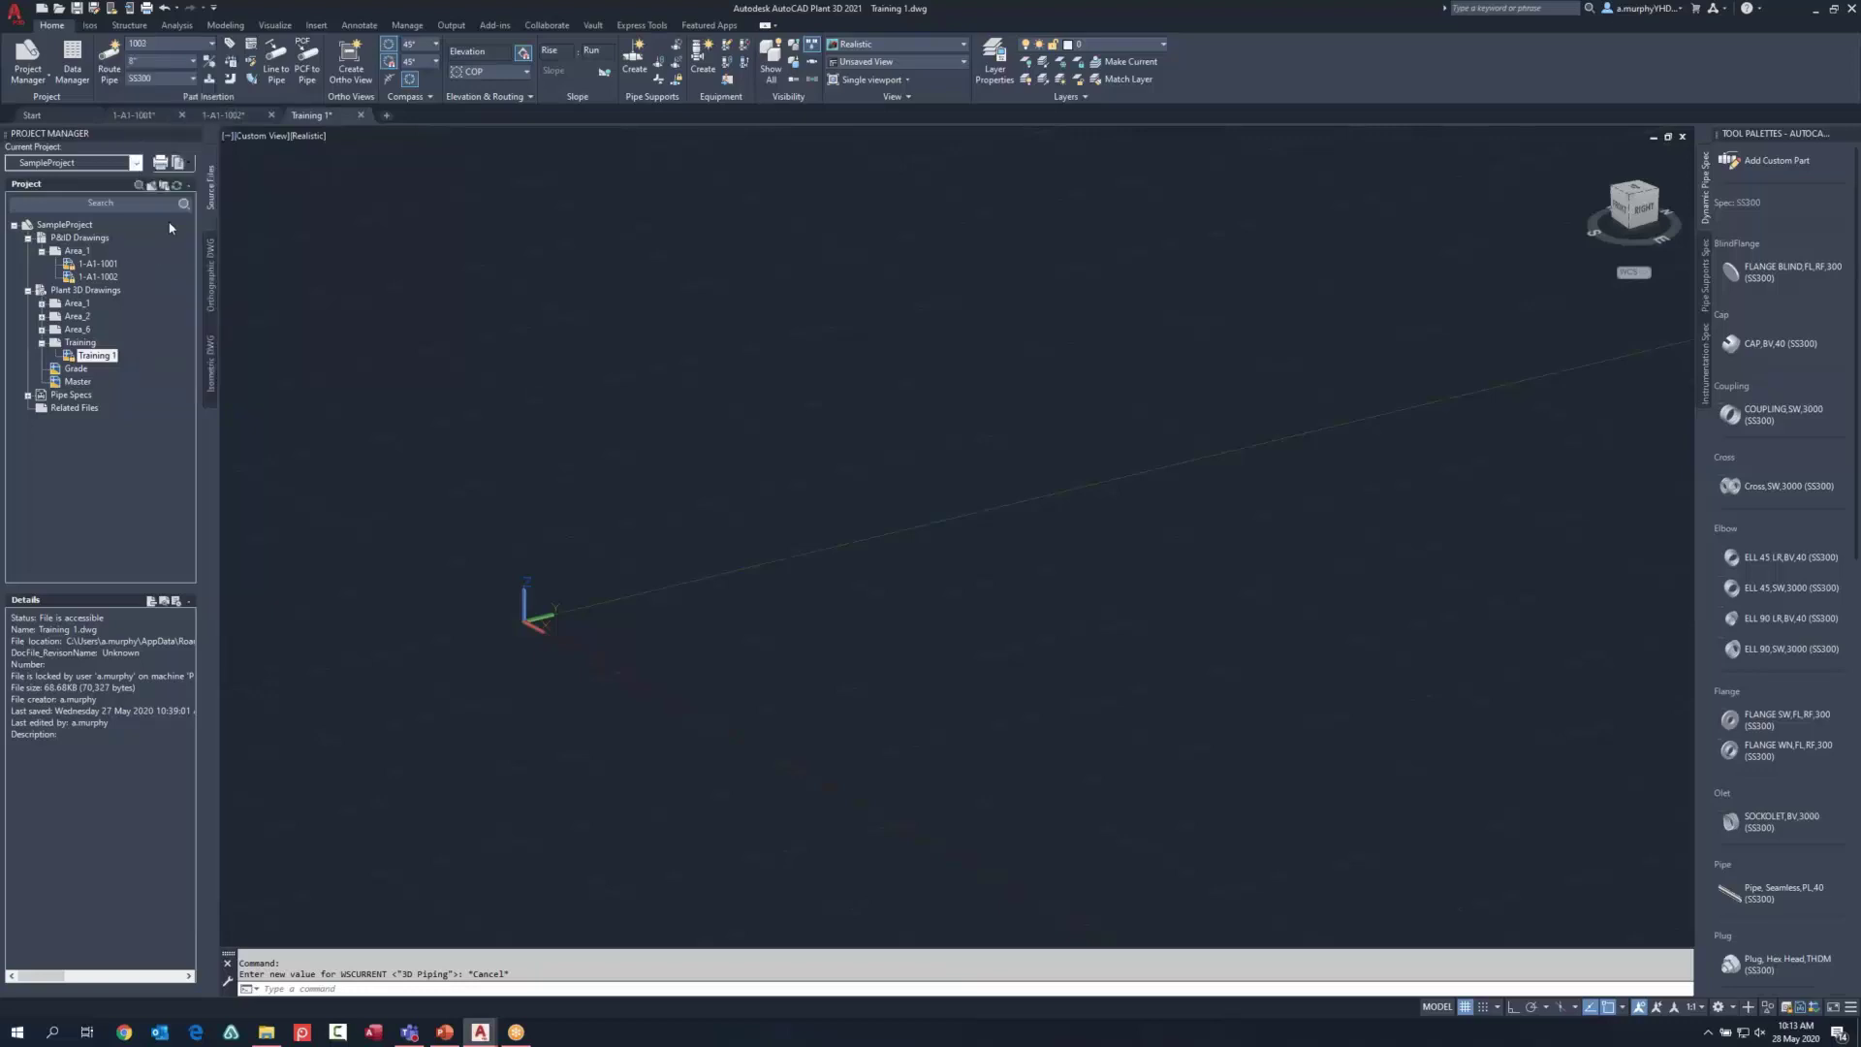
{"action": "left_click", "coordinate": [193, 60]}
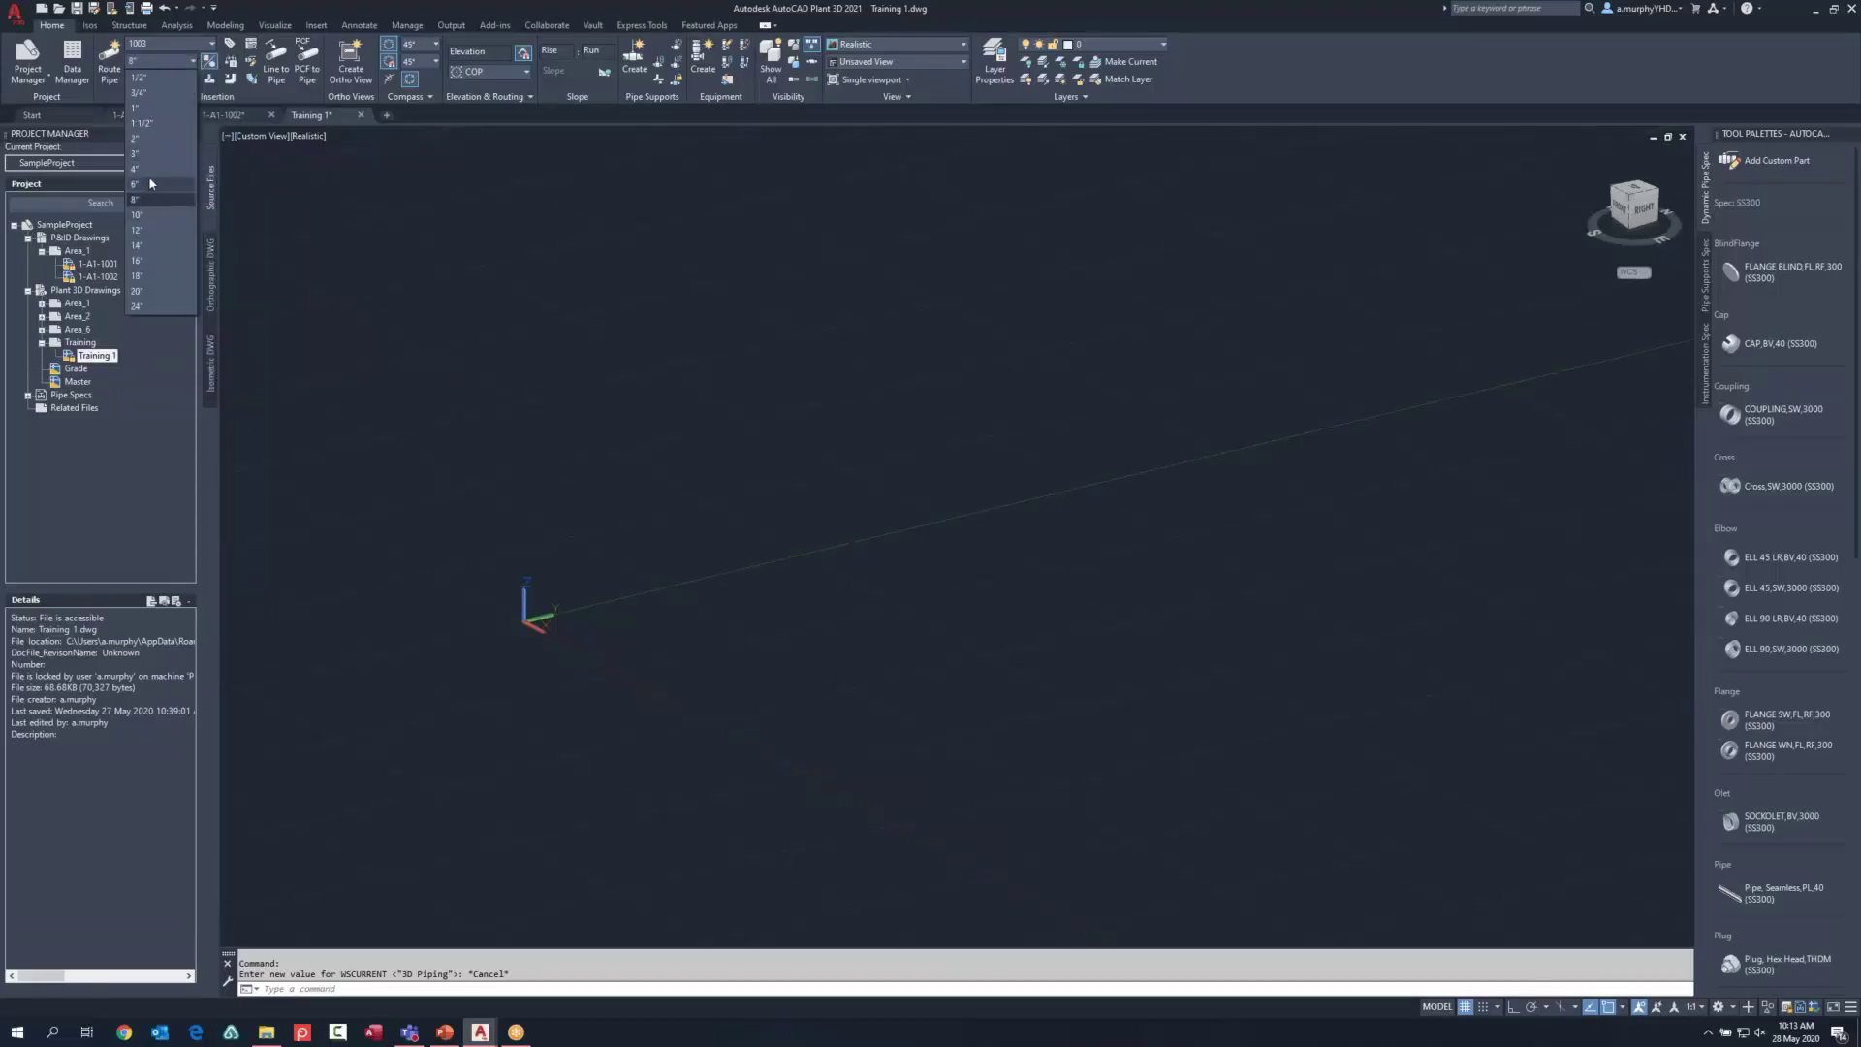
{"action": "left_click", "coordinate": [148, 169]}
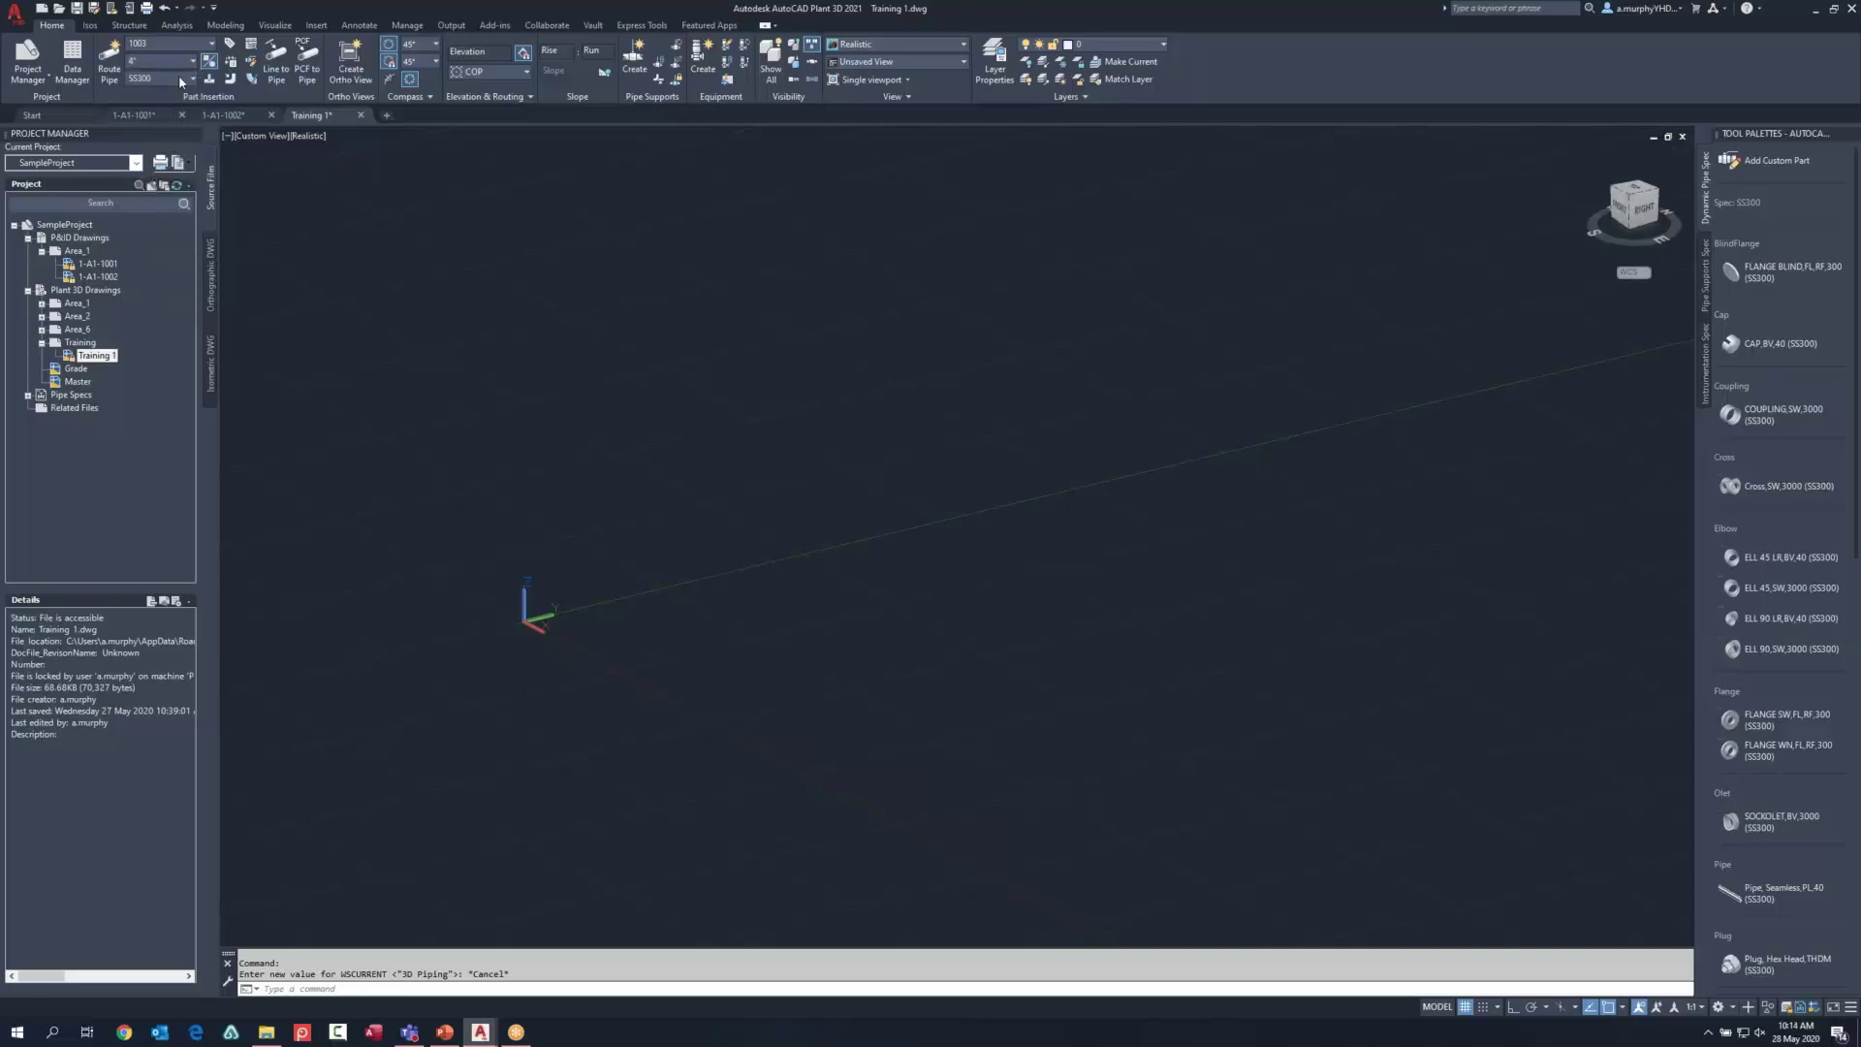
{"action": "left_click", "coordinate": [180, 79]}
{"action": "left_click", "coordinate": [145, 233]}
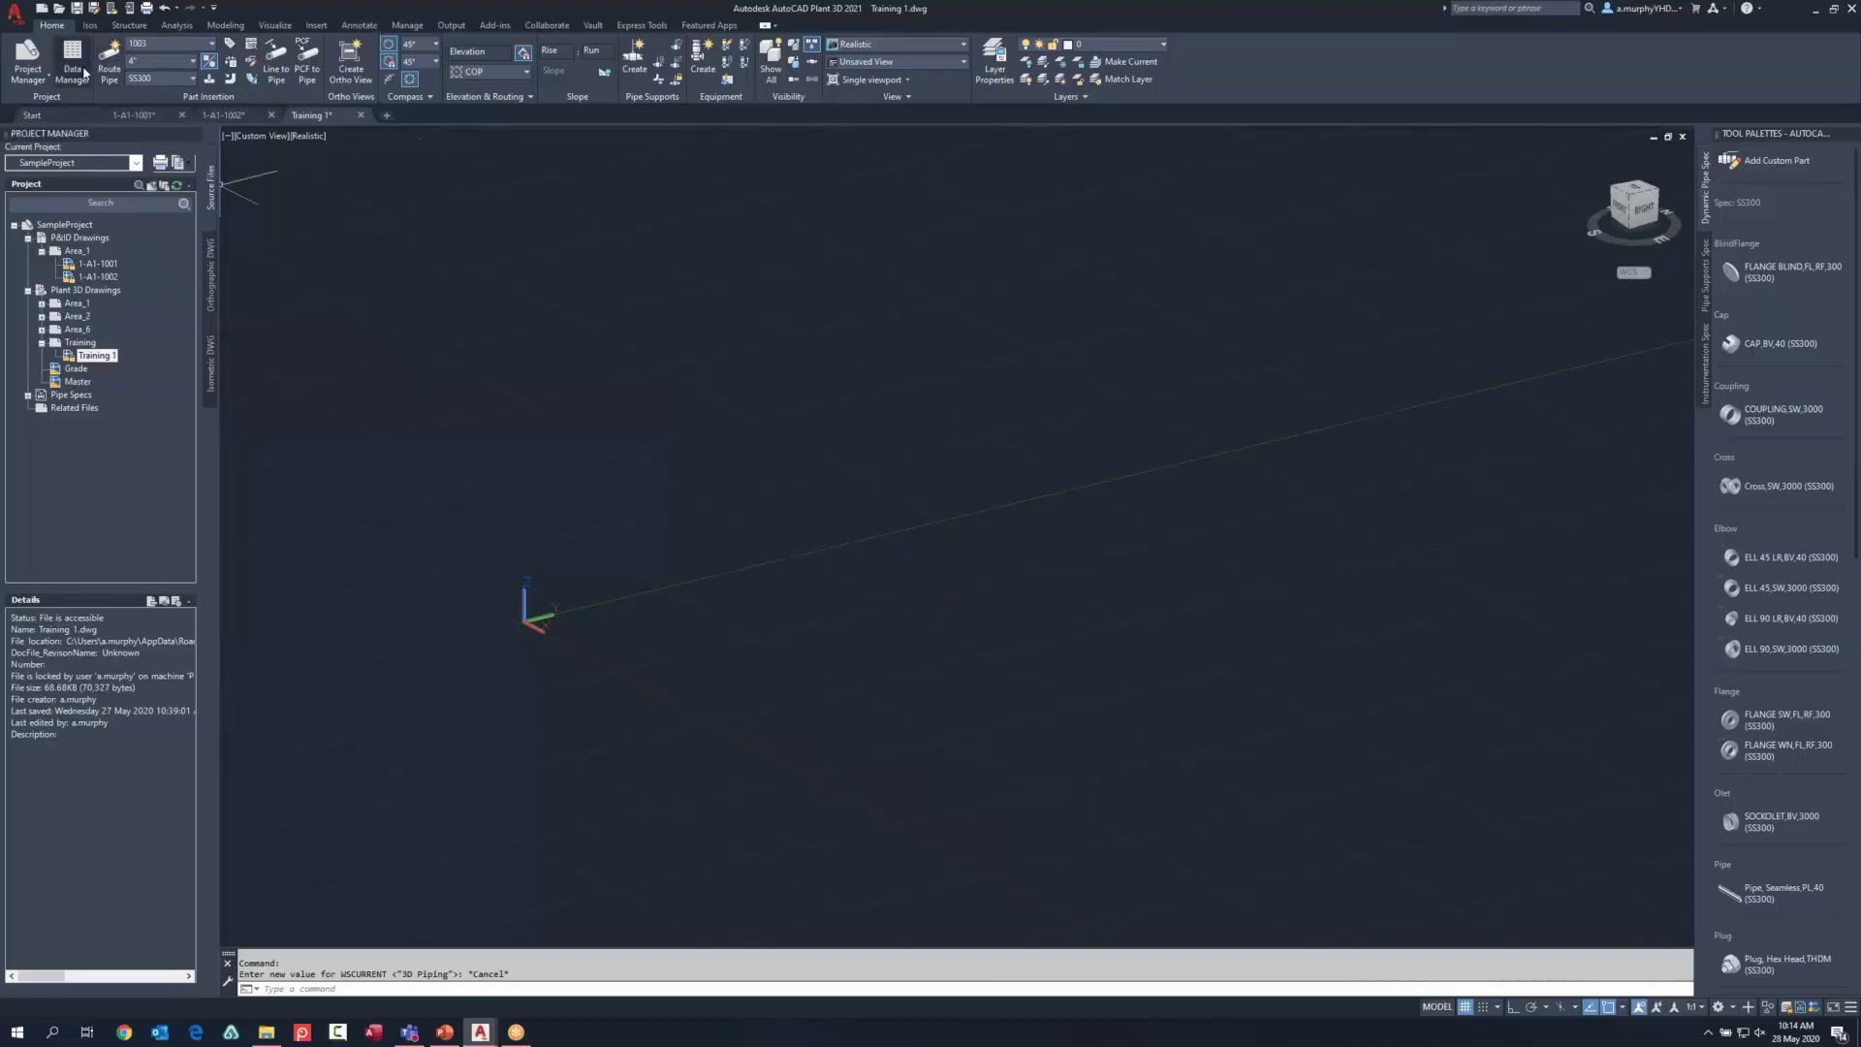
Step: Route a level pipe run of four segments in open model space, with elbows at each change of direction
{"action": "left_click", "coordinate": [113, 64]}
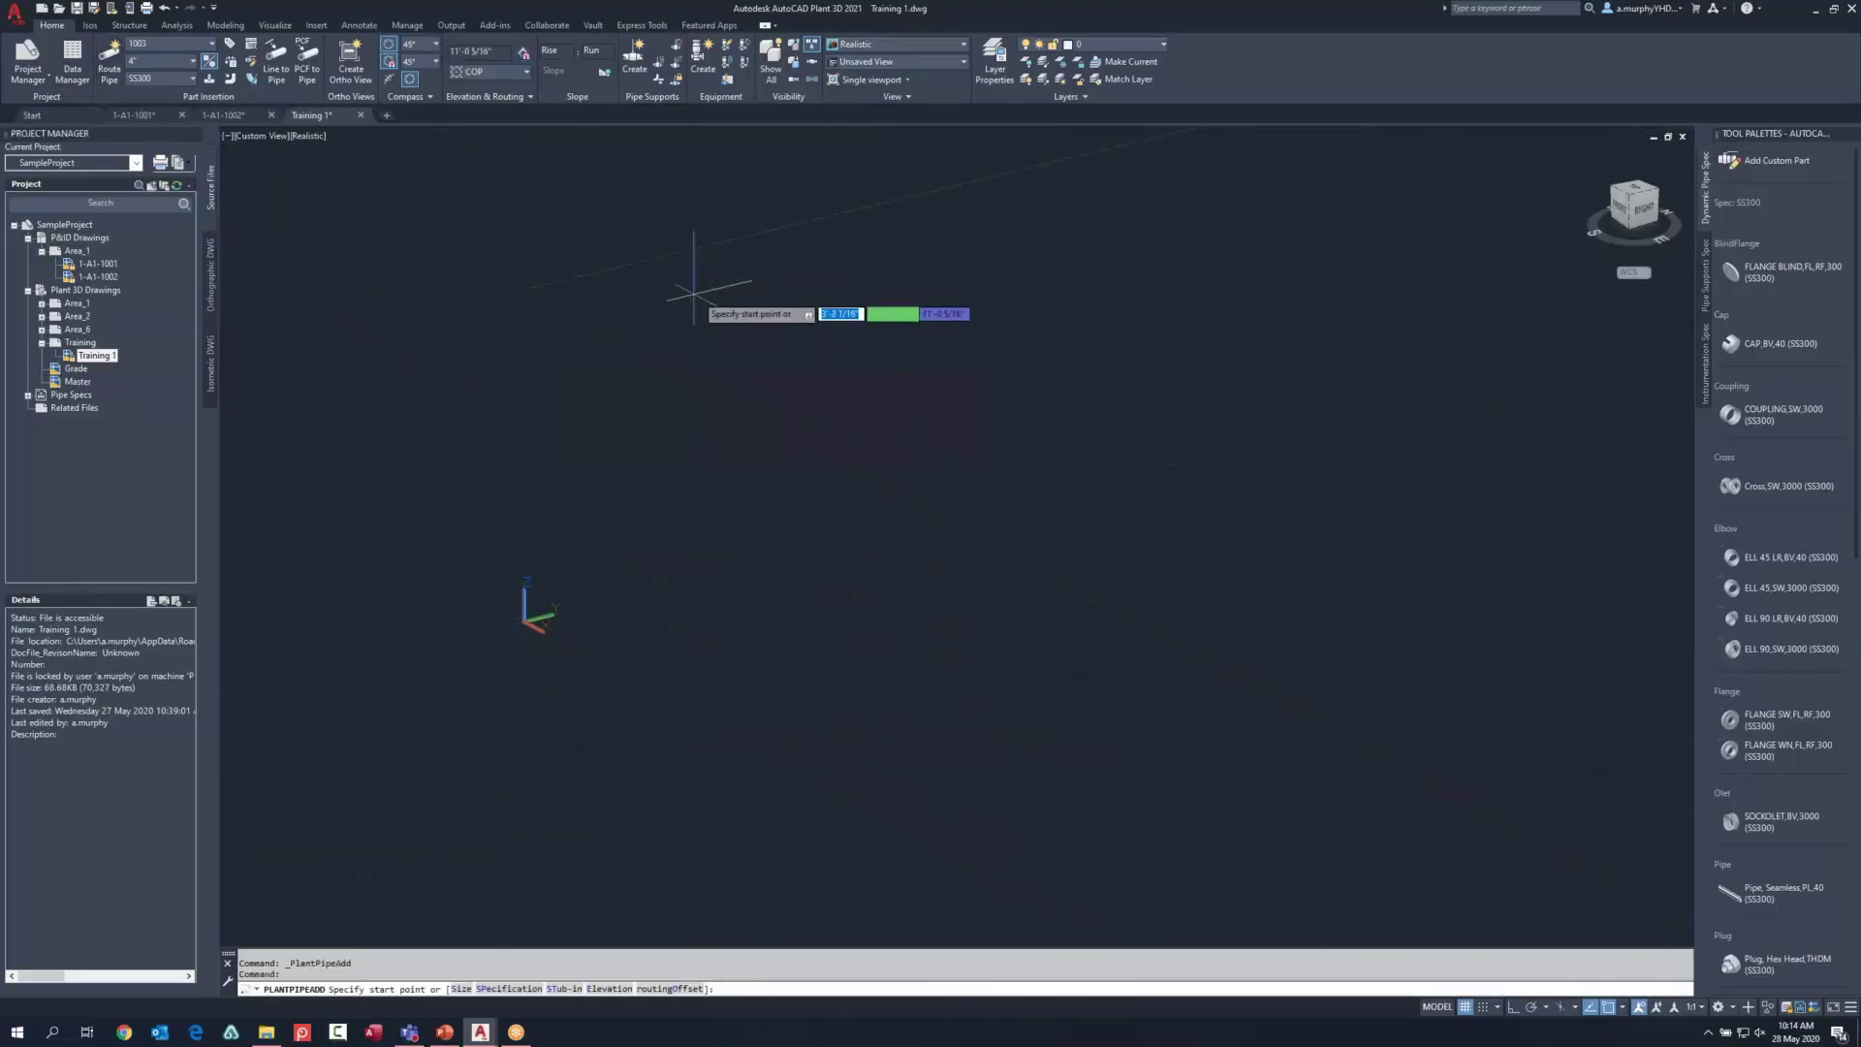
{"action": "left_click", "coordinate": [631, 517]}
{"action": "left_click", "coordinate": [934, 444]}
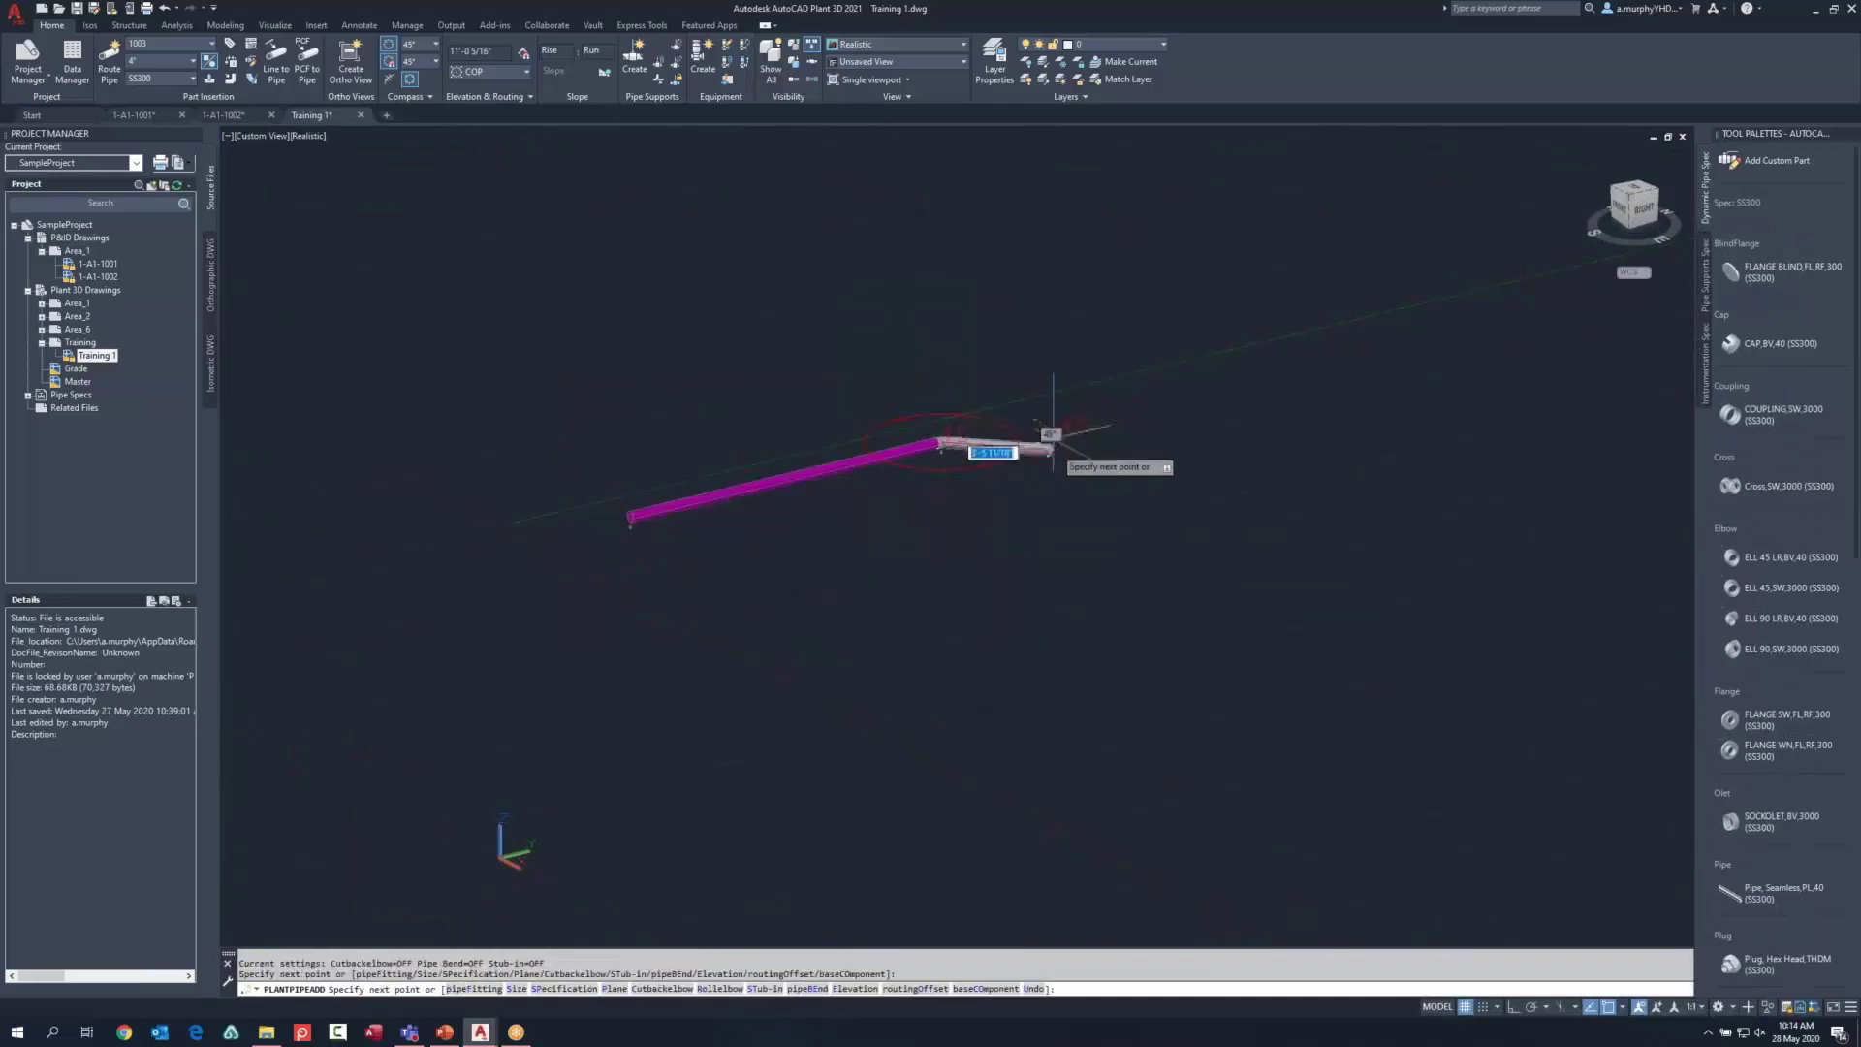
{"action": "left_click", "coordinate": [1073, 514]}
{"action": "left_click", "coordinate": [1008, 637]}
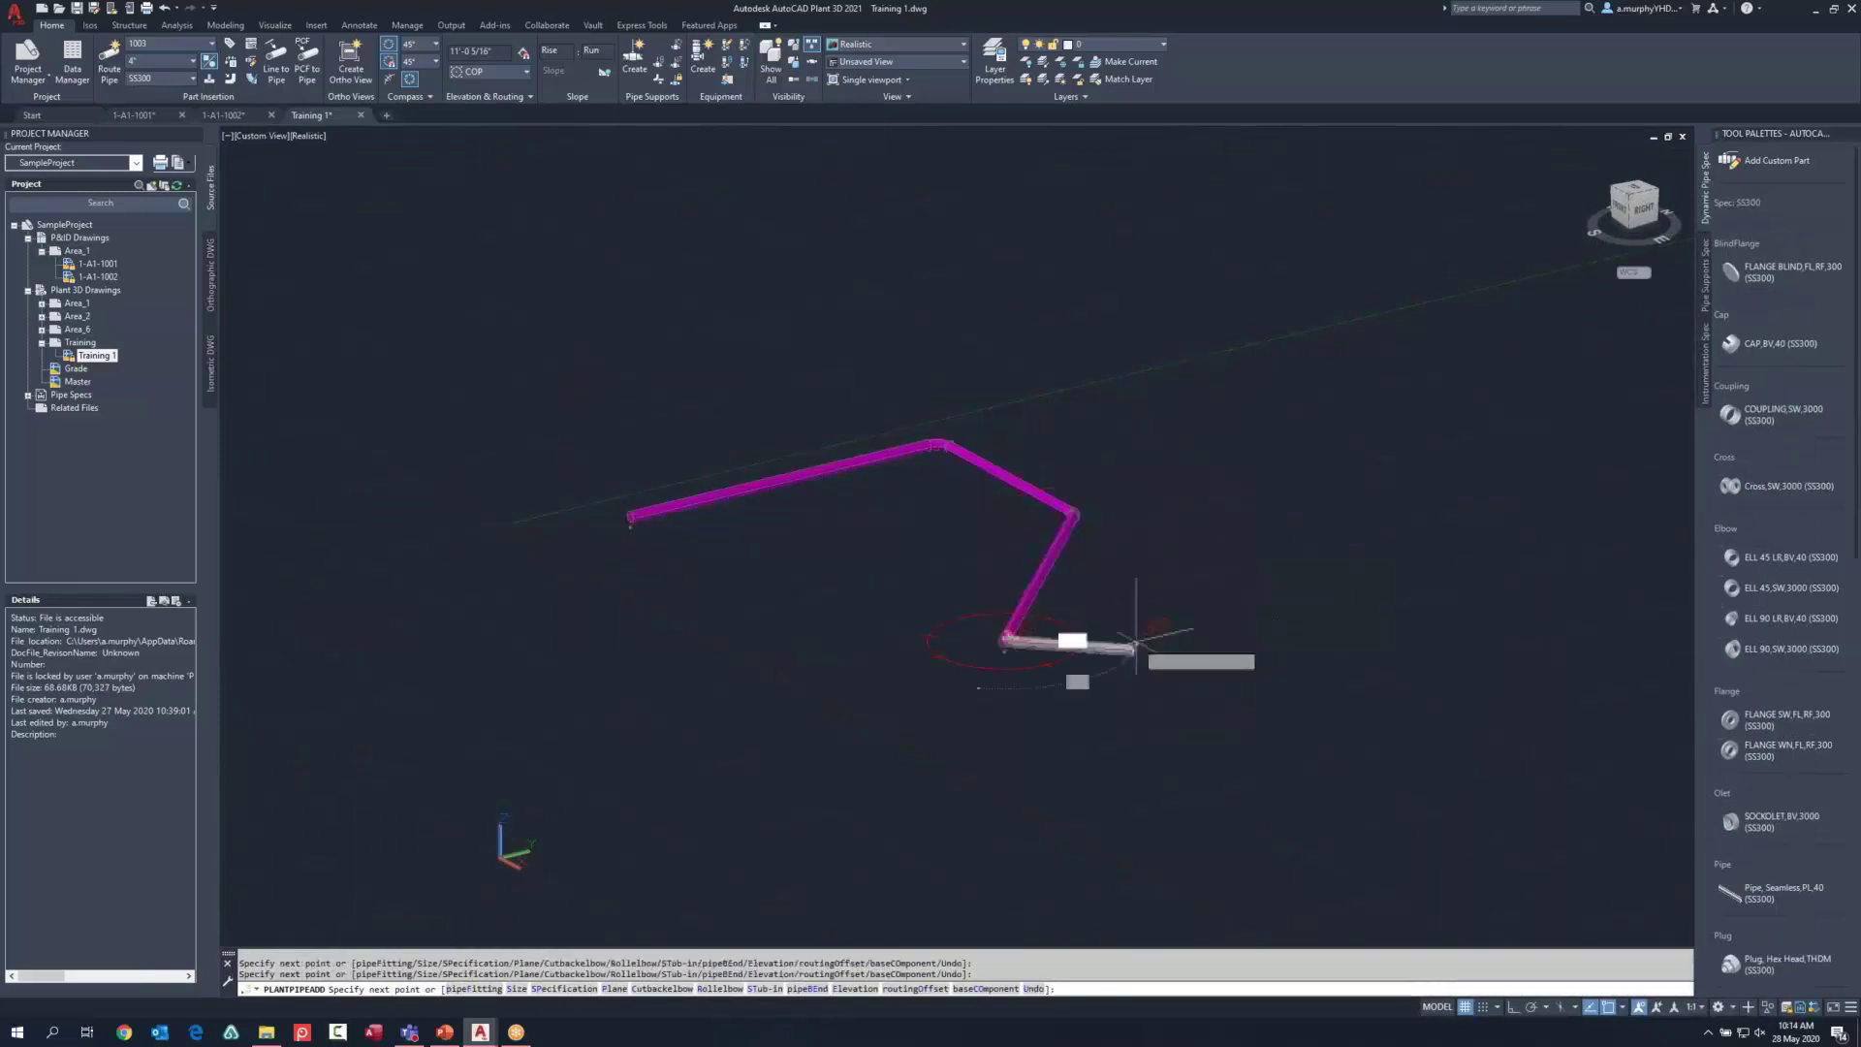
{"action": "scroll", "coordinate": [932, 447], "scroll_direction": "up", "scroll_amount": 10}
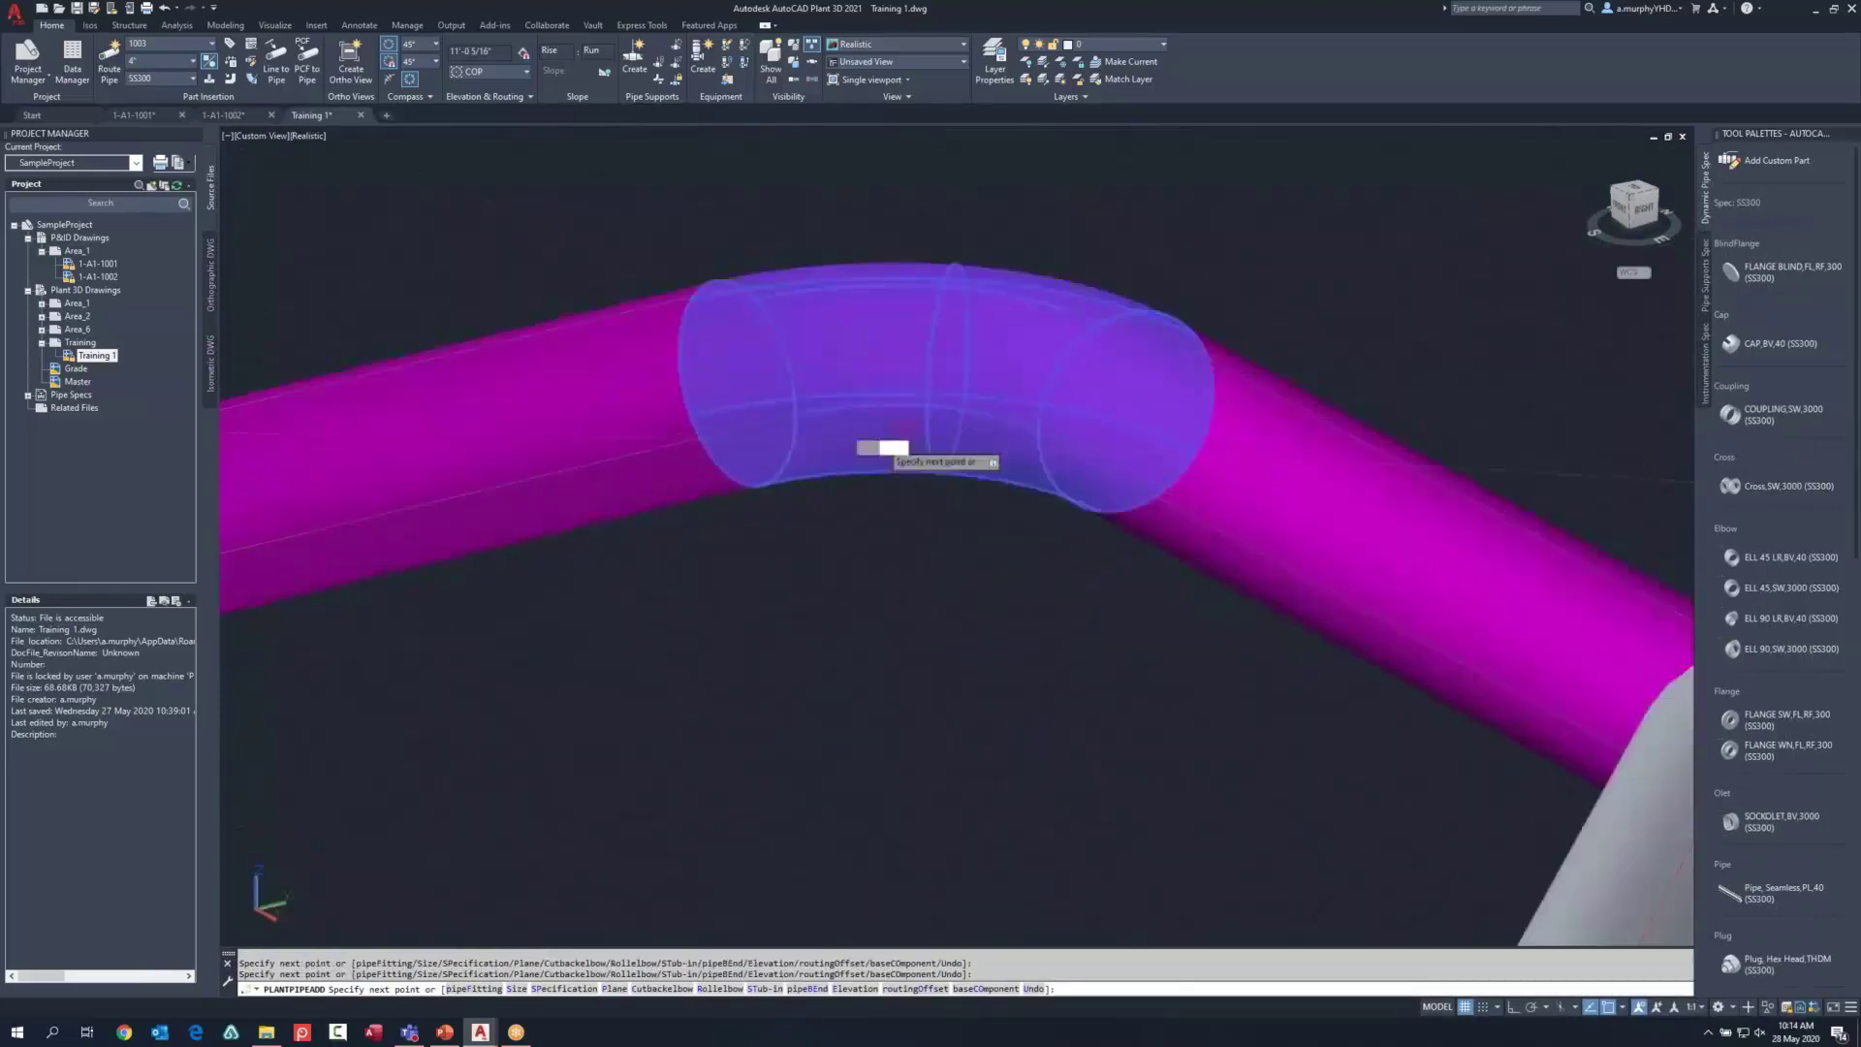
{"action": "scroll", "coordinate": [872, 400], "scroll_direction": "down", "scroll_amount": 6}
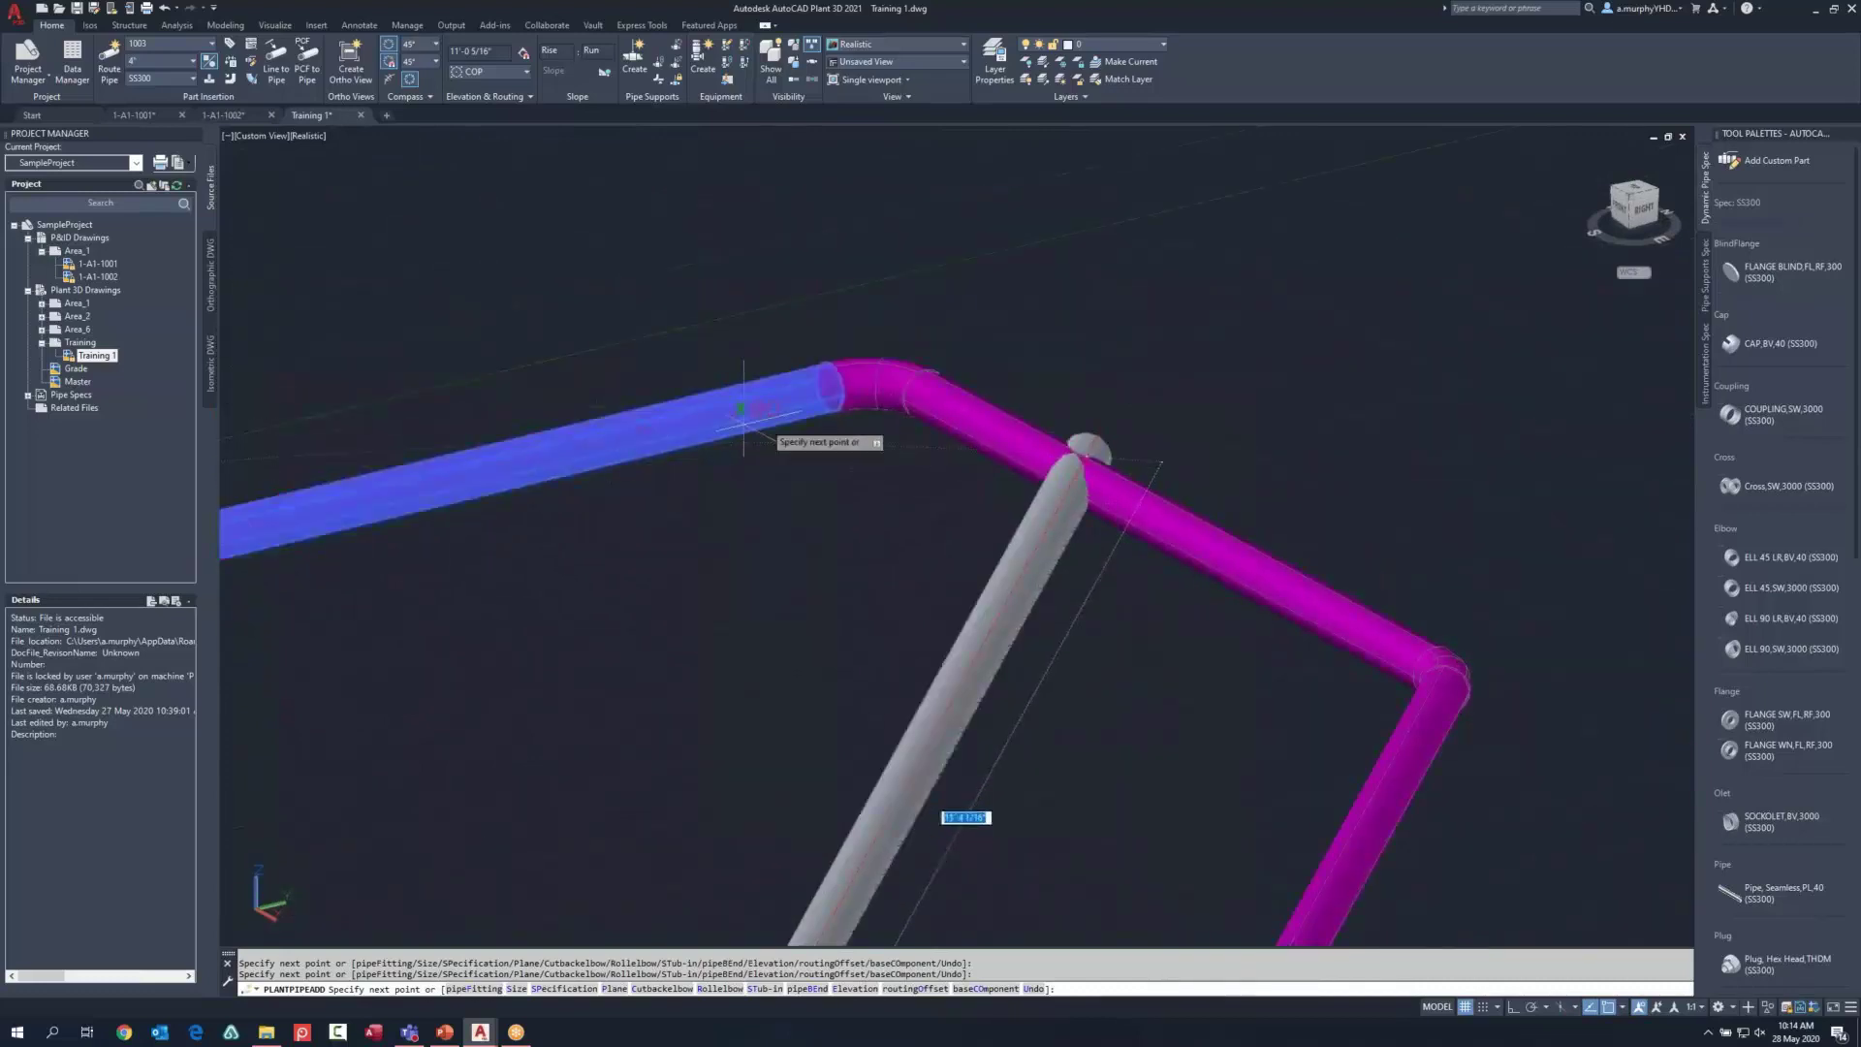
{"action": "middle_click_drag", "start_coordinate": [791, 622], "coordinate": [1163, 335]}
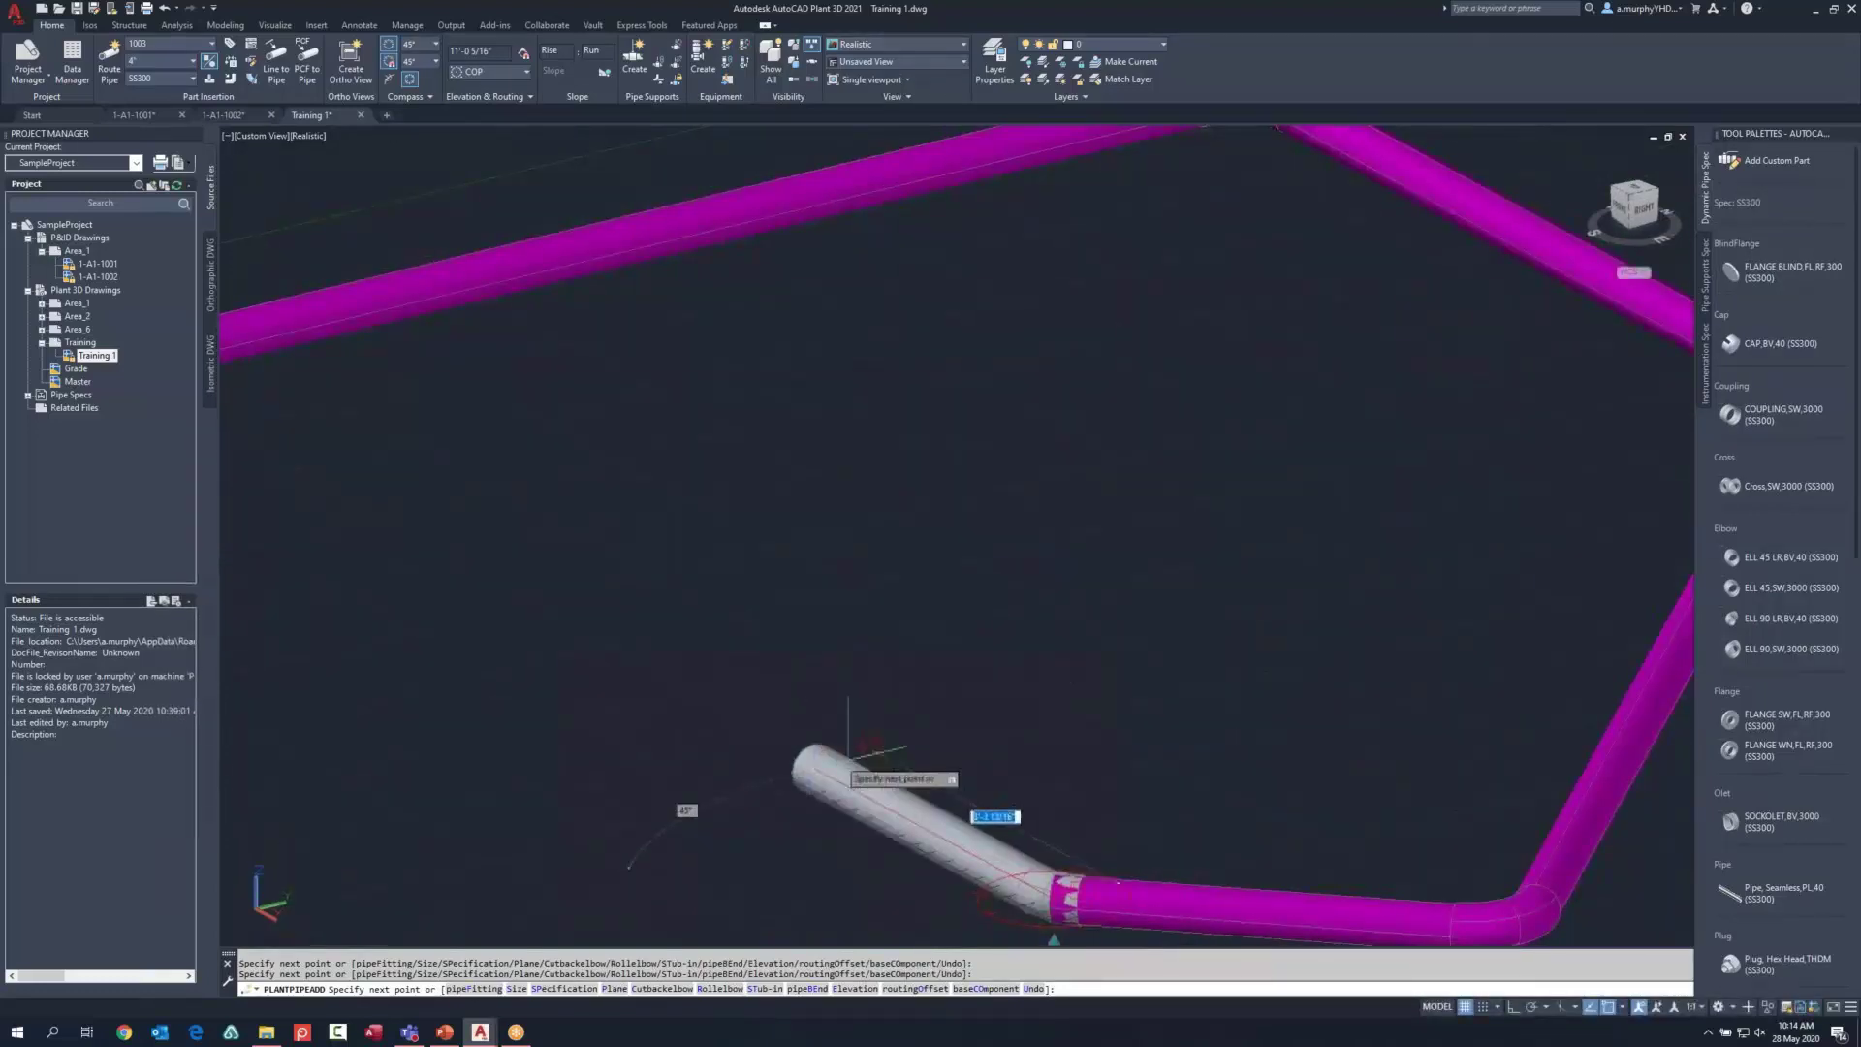
{"action": "scroll", "coordinate": [865, 749], "scroll_direction": "down", "scroll_amount": 6}
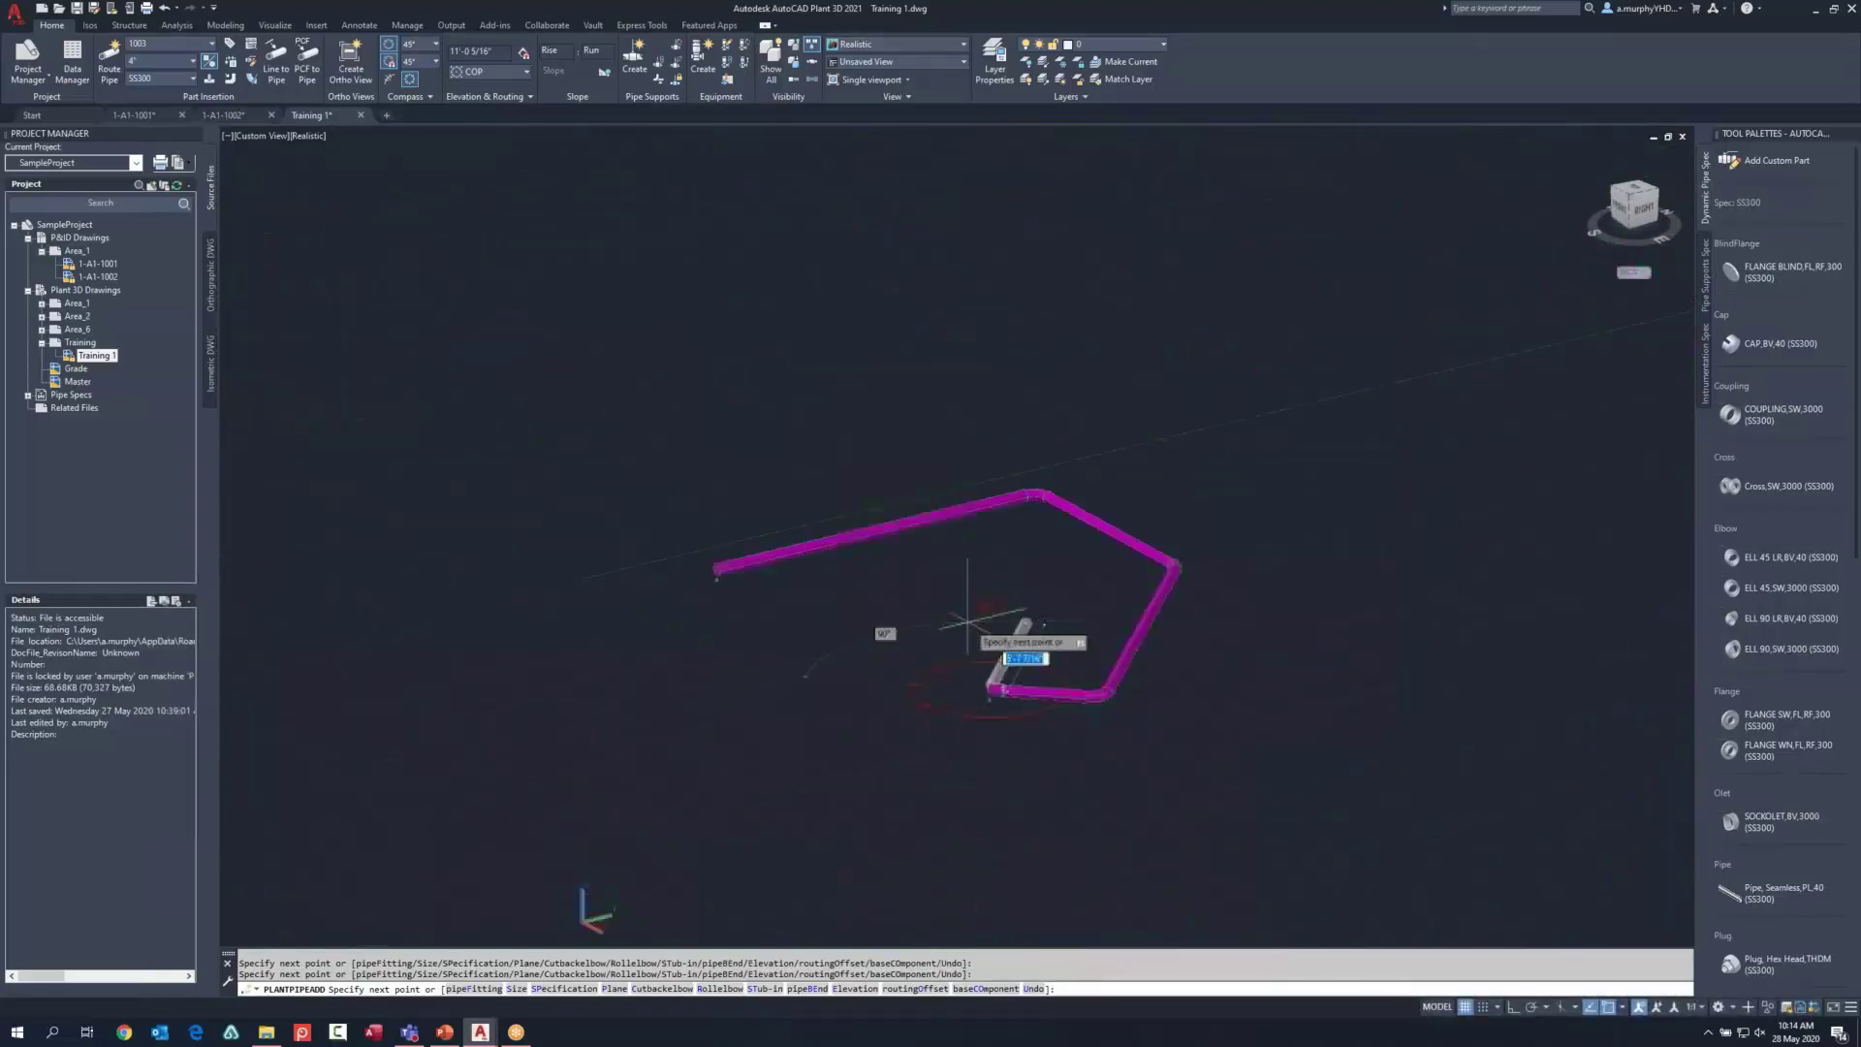
Step: Switch the routing compass to a vertical plane and add a vertical riser at the end of the run
{"action": "right_click", "coordinate": [873, 615], "text": "ctrl"}
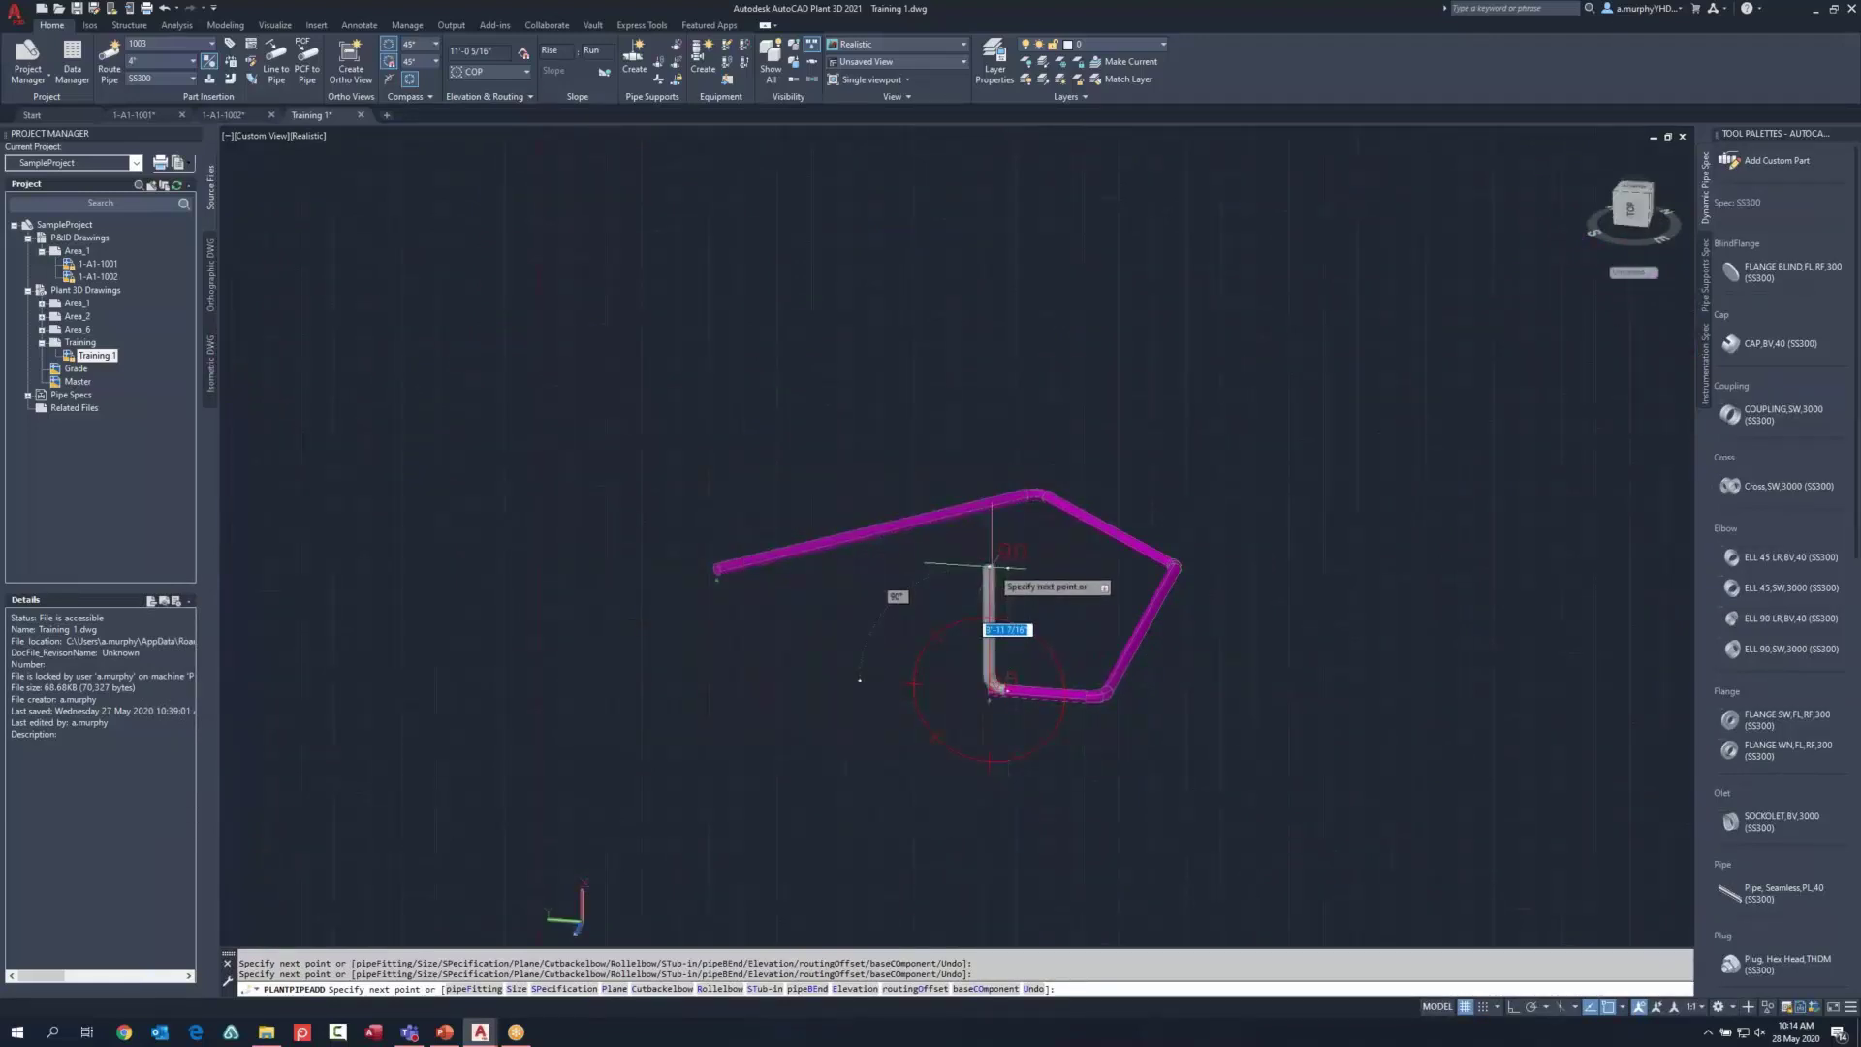
{"action": "left_click", "coordinate": [989, 567]}
{"action": "key", "text": "Return"}
{"action": "middle_click_drag", "start_coordinate": [1000, 563], "coordinate": [1009, 540], "text": "shift"}
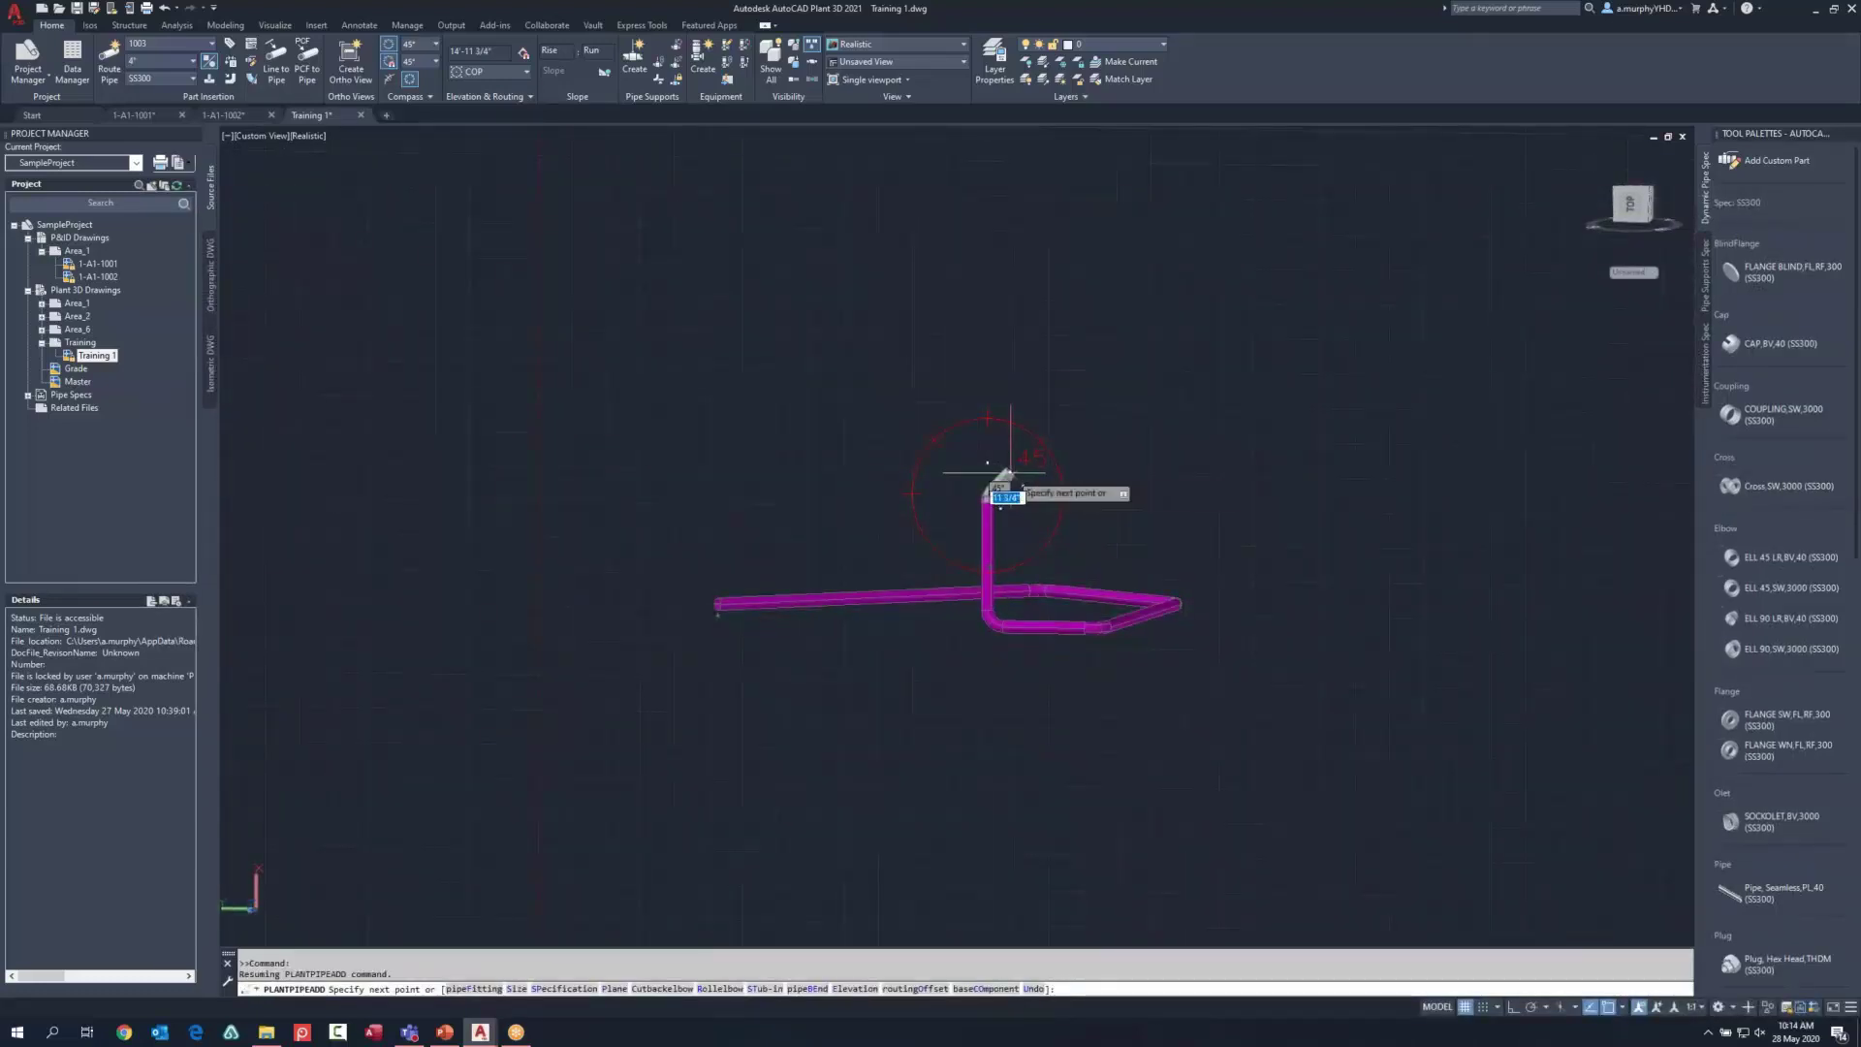
Step: Continue from the riser with a horizontal segment, another vertical riser and a horizontal return segment, switching the compass plane as needed
{"action": "right_click", "coordinate": [999, 480], "text": "ctrl"}
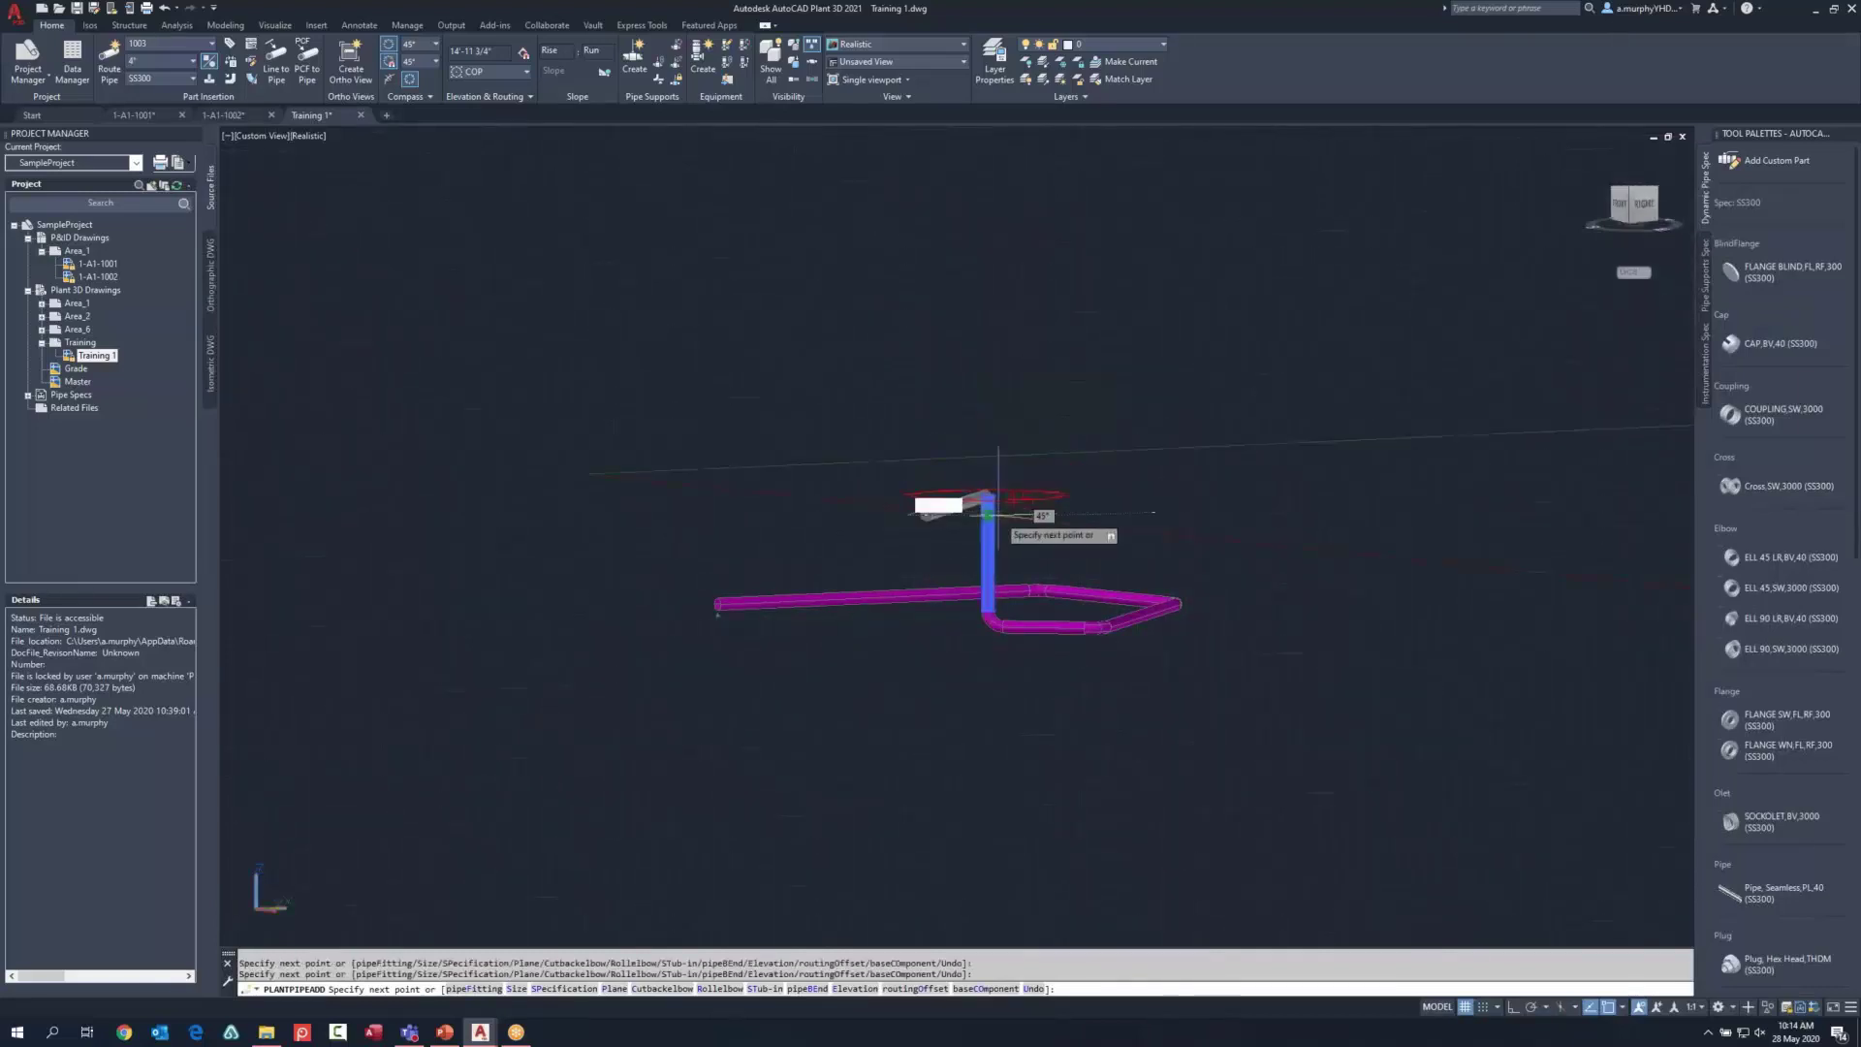
{"action": "middle_click_drag", "start_coordinate": [997, 474], "coordinate": [1018, 540], "text": "shift"}
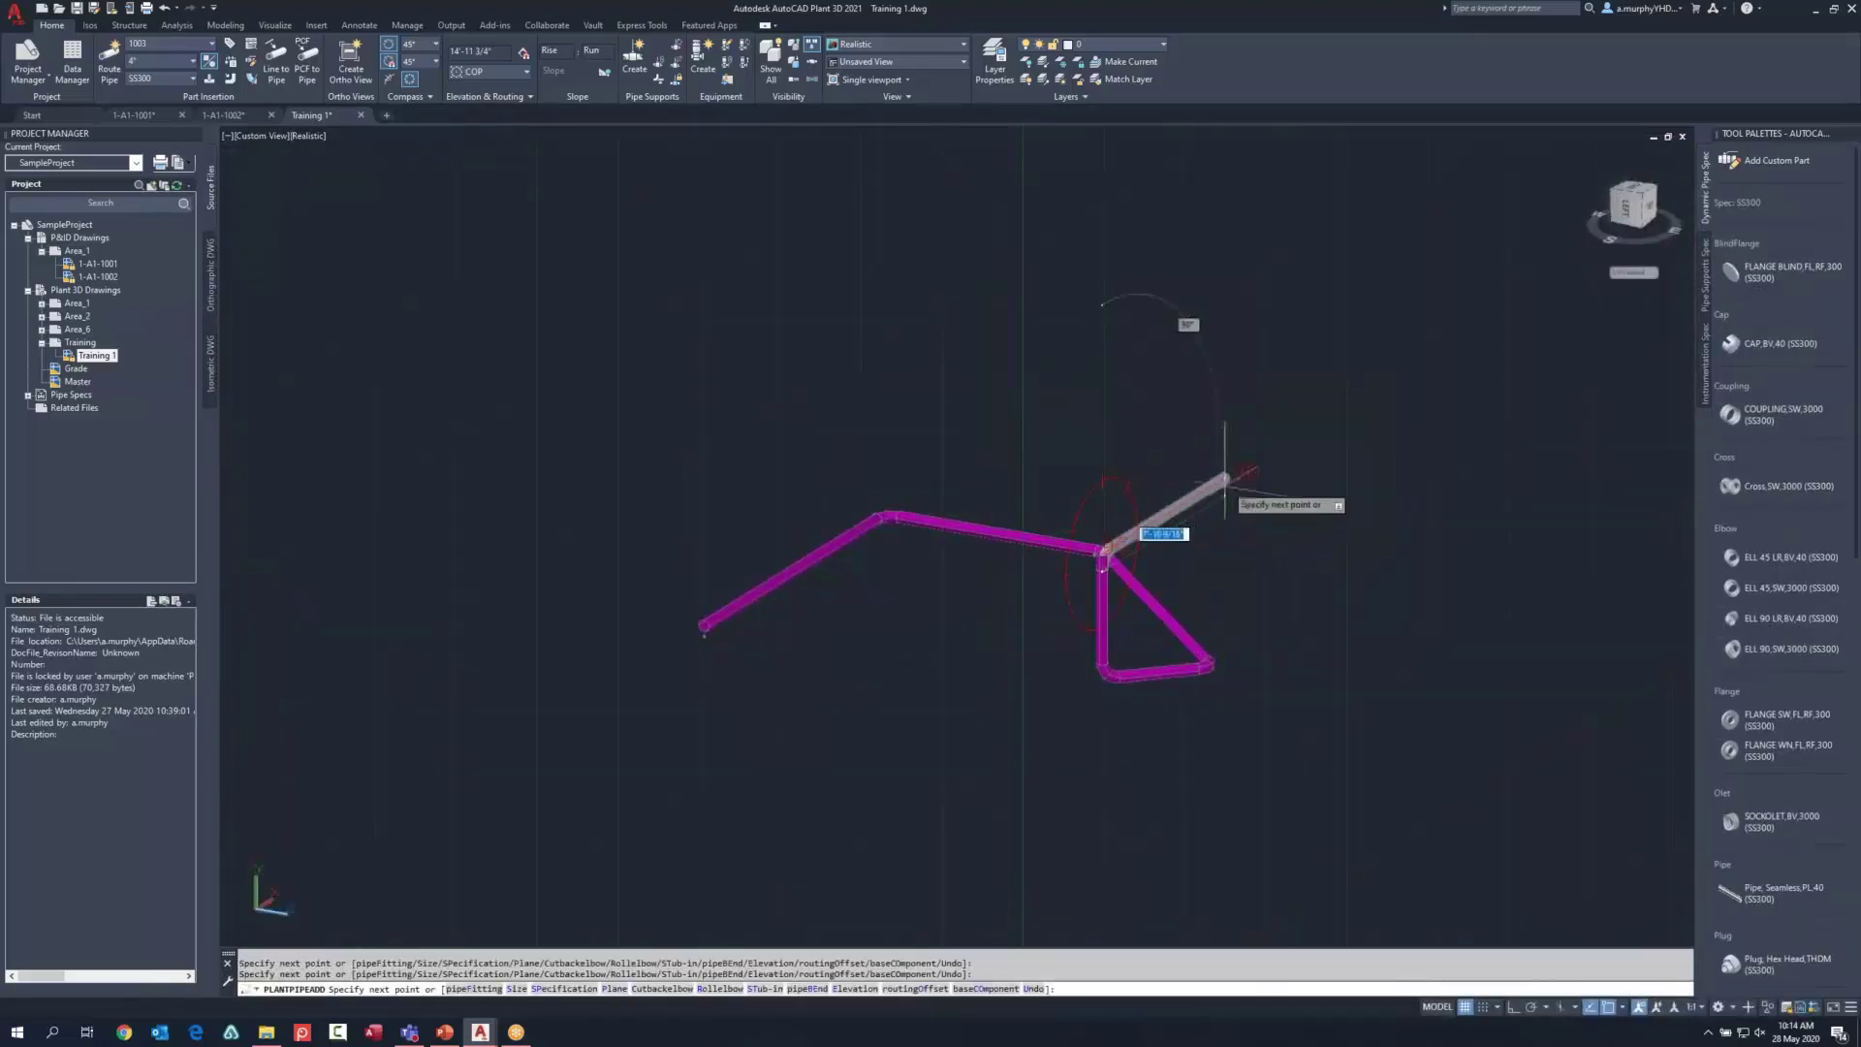
{"action": "left_click", "coordinate": [1344, 473]}
{"action": "left_click", "coordinate": [1182, 378]}
{"action": "left_click", "coordinate": [863, 436]}
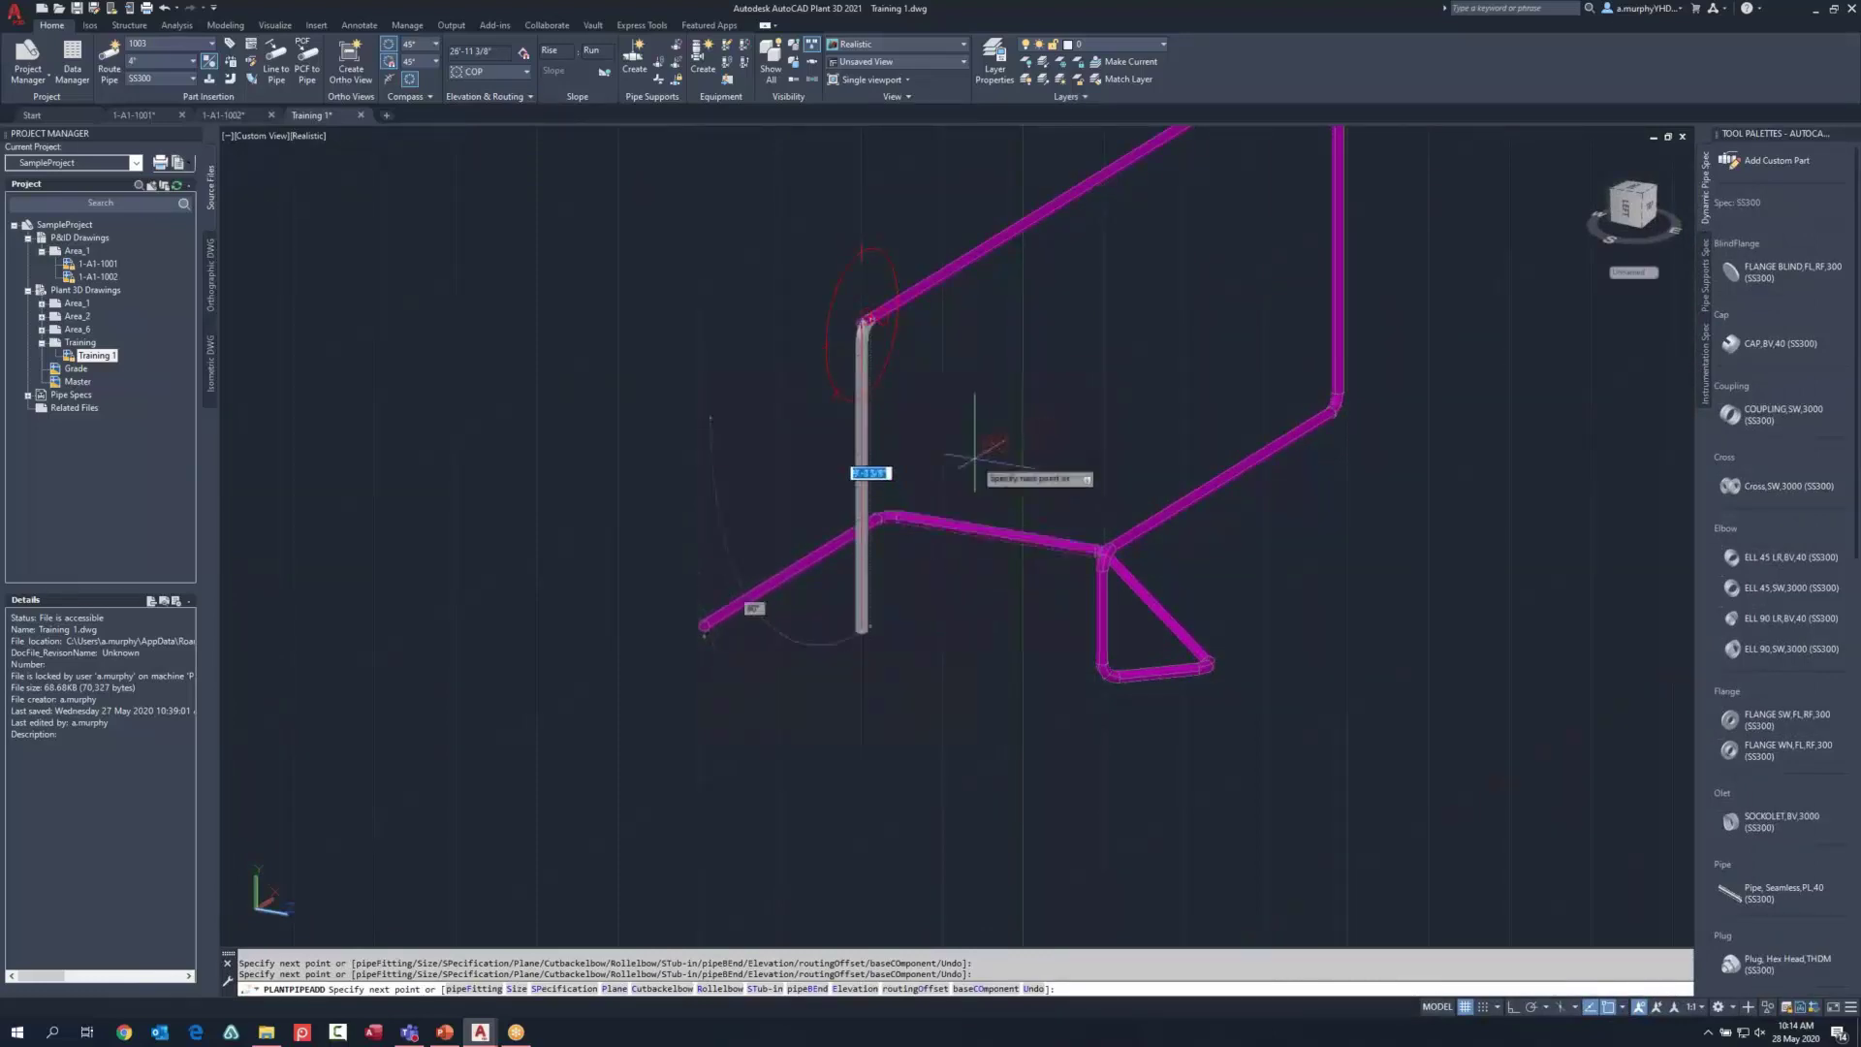
Step: Place the 4" FLANGE BLIND, 300 LB, RF fitting at the open end of the pipe run with a rotation angle of 0
{"action": "key", "text": "Down"}
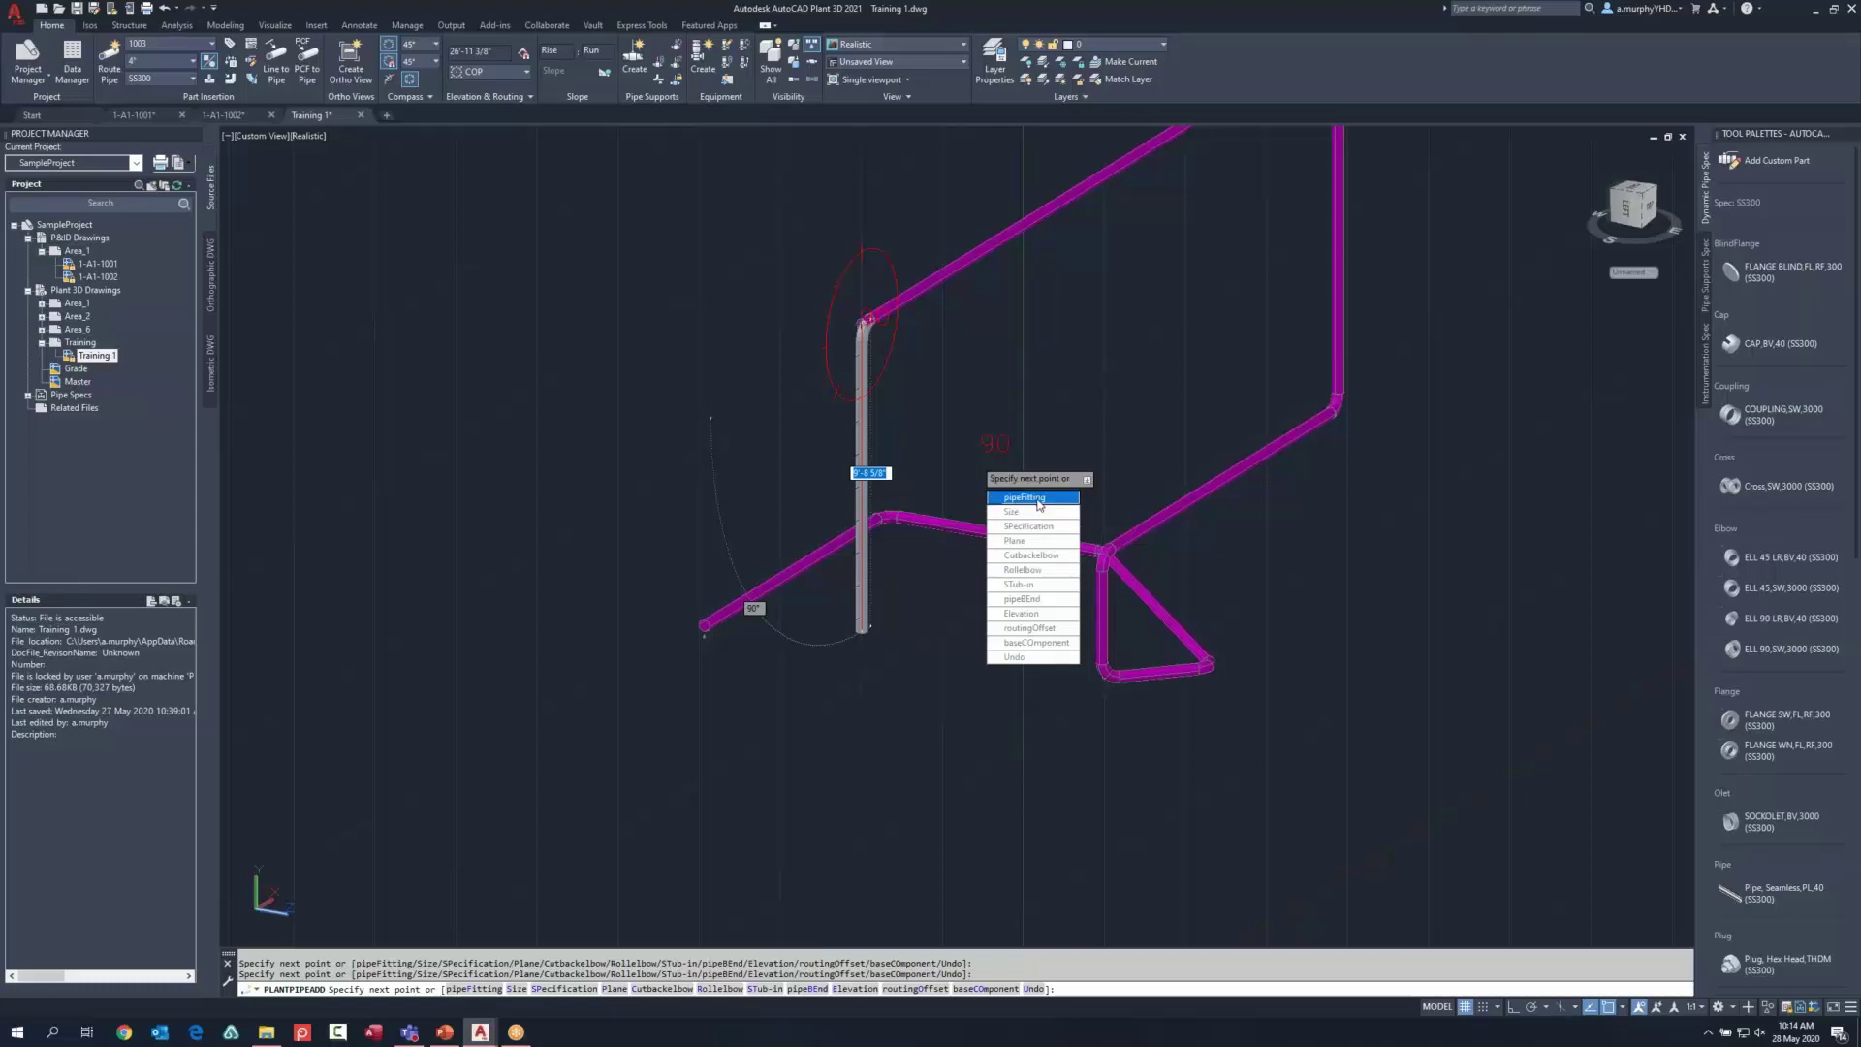
{"action": "left_click", "coordinate": [1024, 497]}
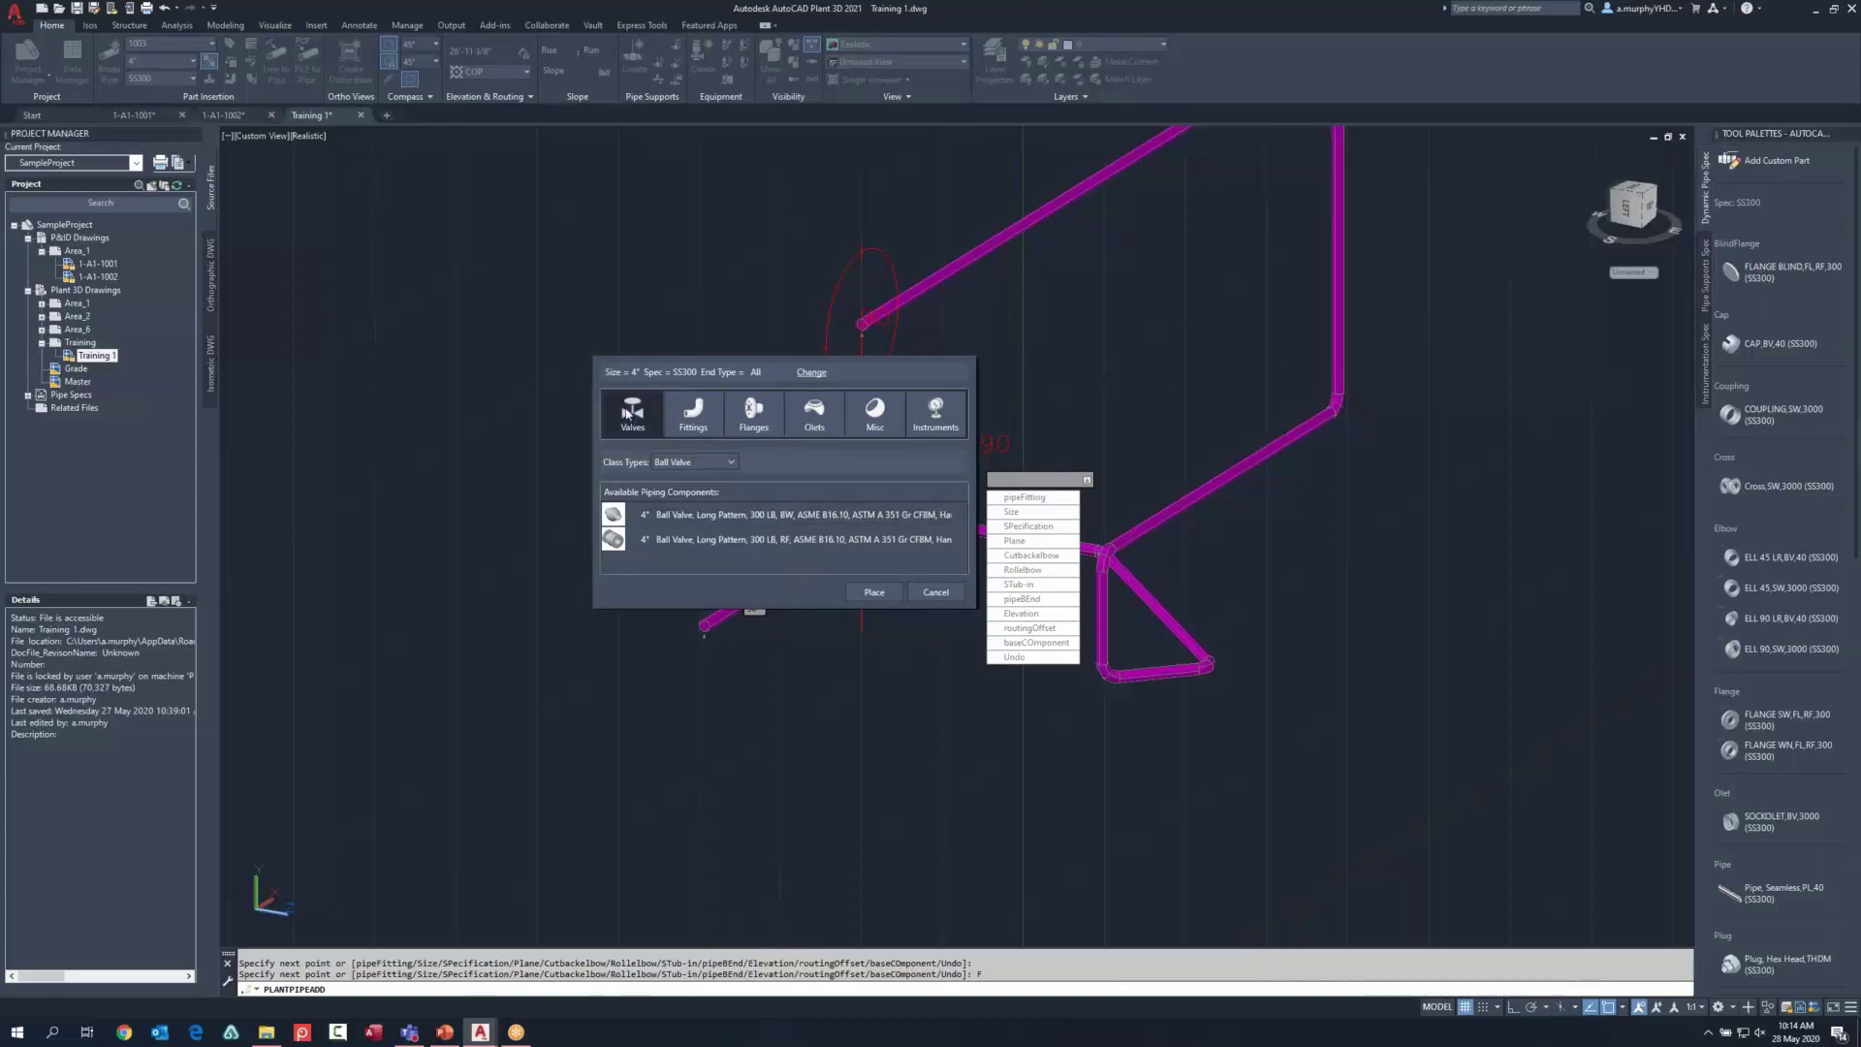
{"action": "left_click", "coordinate": [753, 412]}
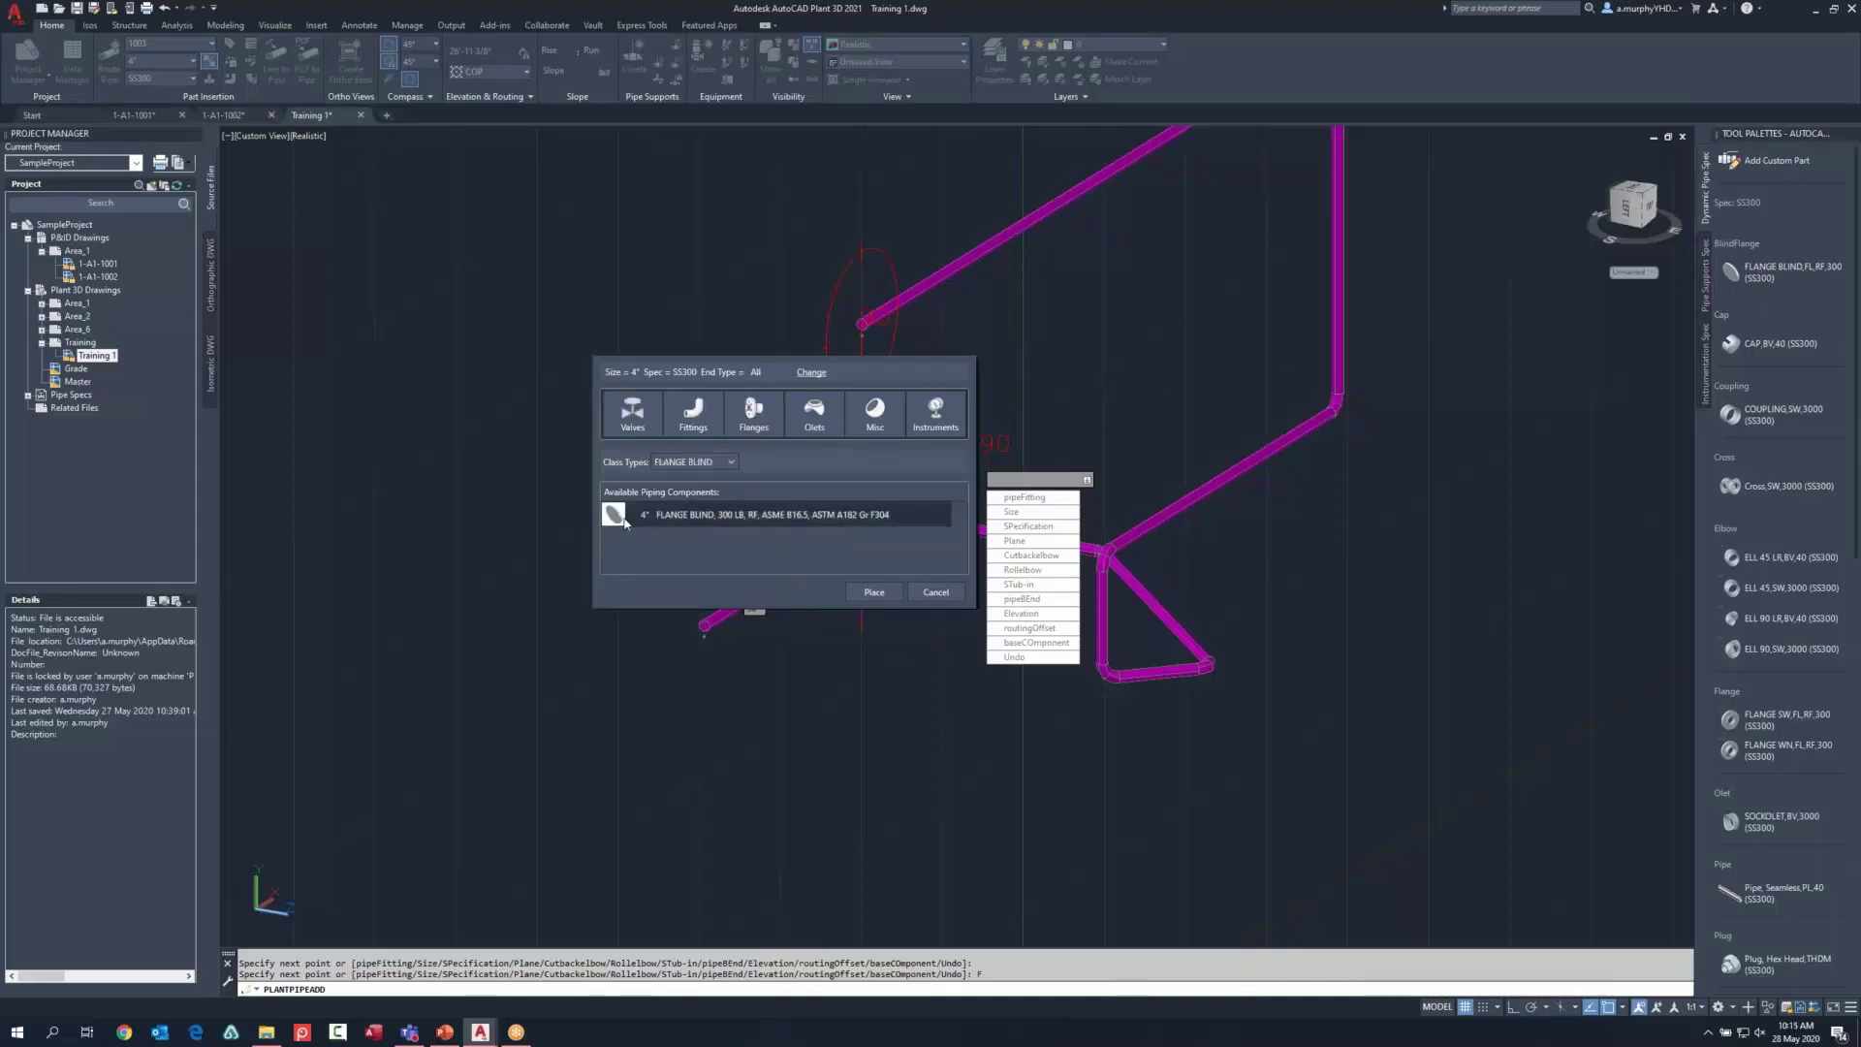
{"action": "left_click", "coordinate": [776, 515]}
{"action": "left_click", "coordinate": [879, 594]}
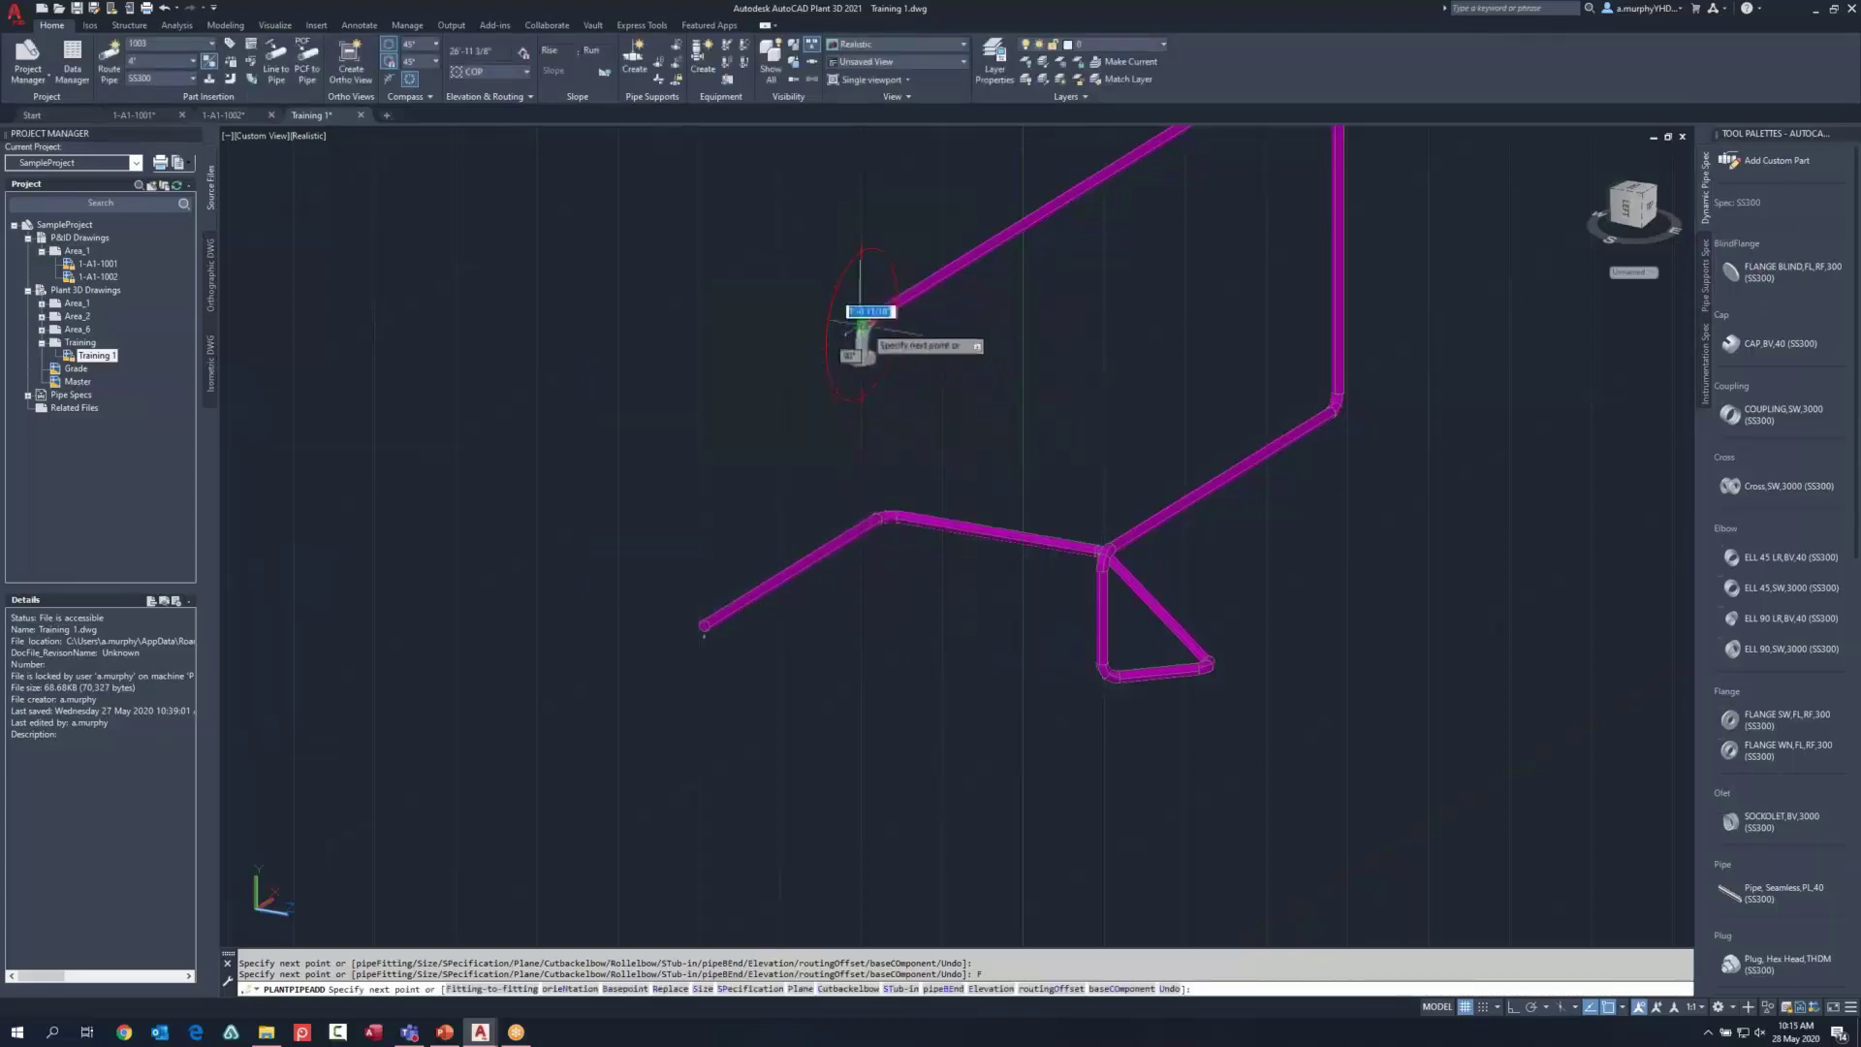
{"action": "scroll", "coordinate": [858, 322], "scroll_direction": "up", "scroll_amount": 2}
{"action": "left_click", "coordinate": [852, 329]}
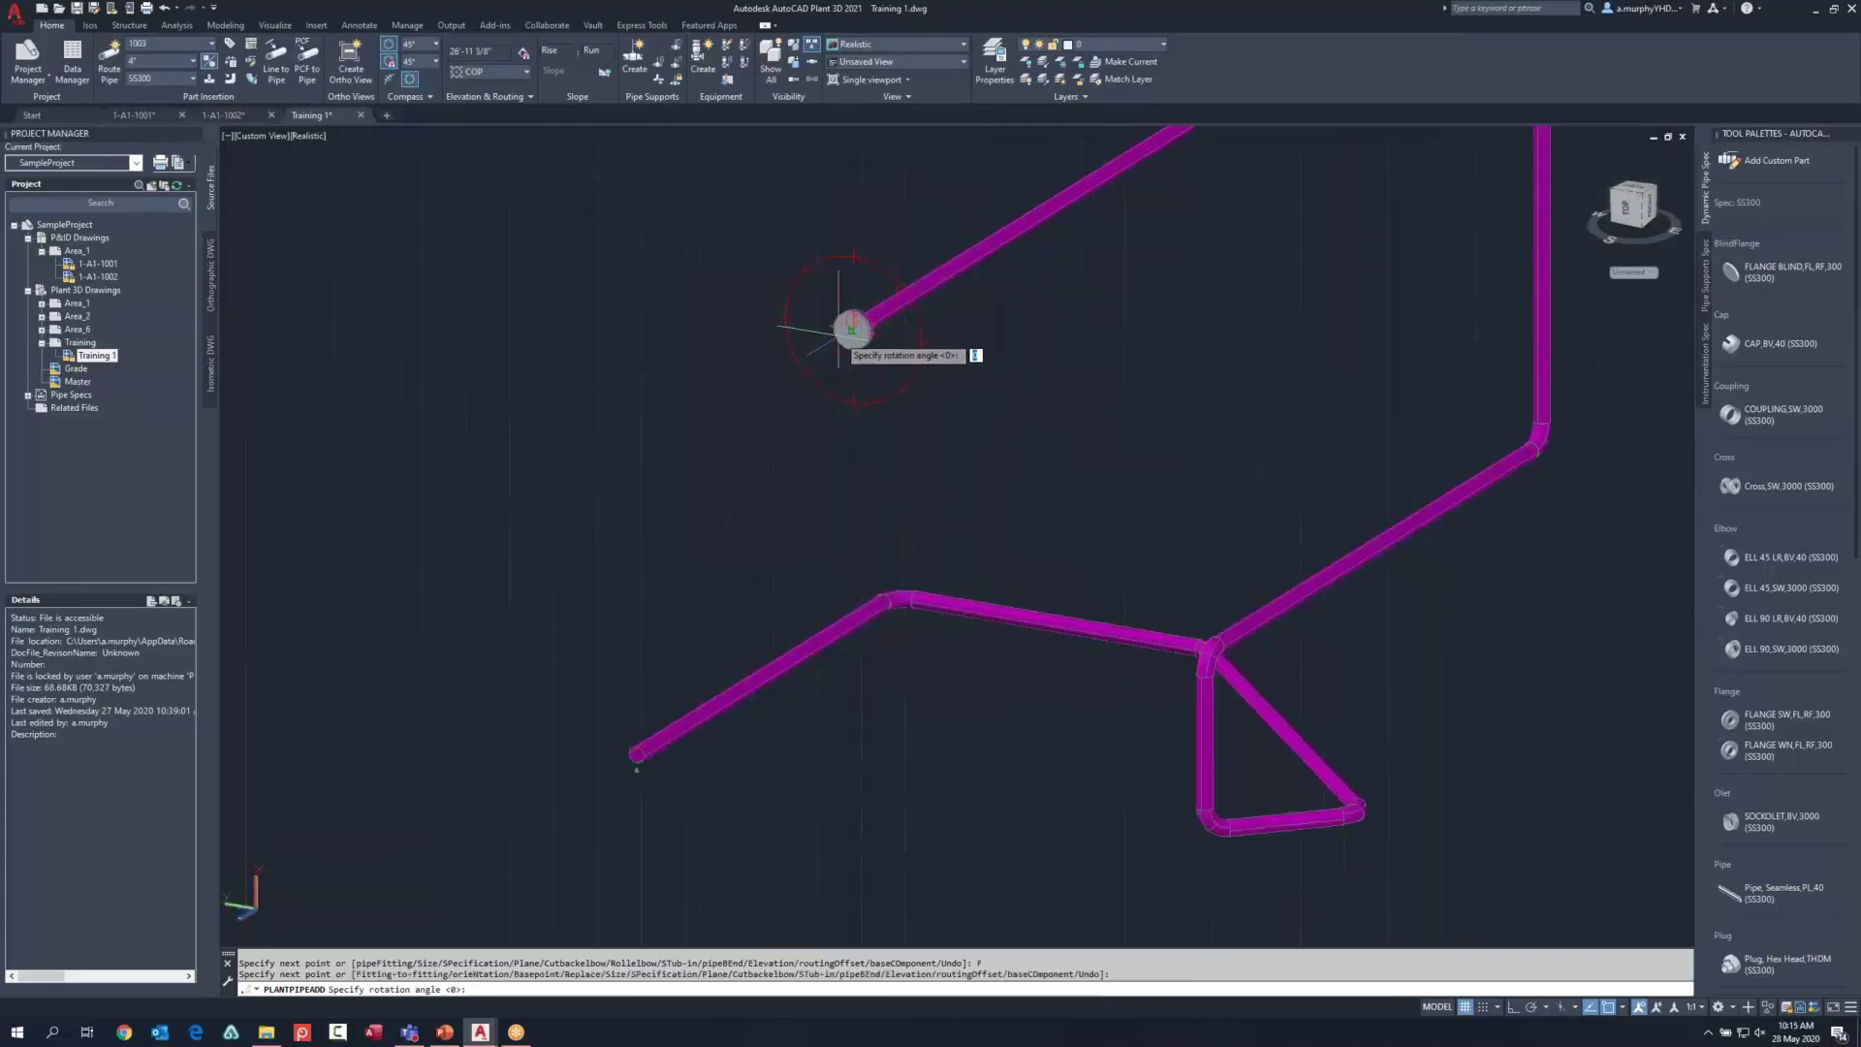
{"action": "key", "text": "Return"}
{"action": "scroll", "coordinate": [859, 328], "scroll_direction": "up", "scroll_amount": 3}
{"action": "scroll", "coordinate": [761, 382], "scroll_direction": "down", "scroll_amount": 2}
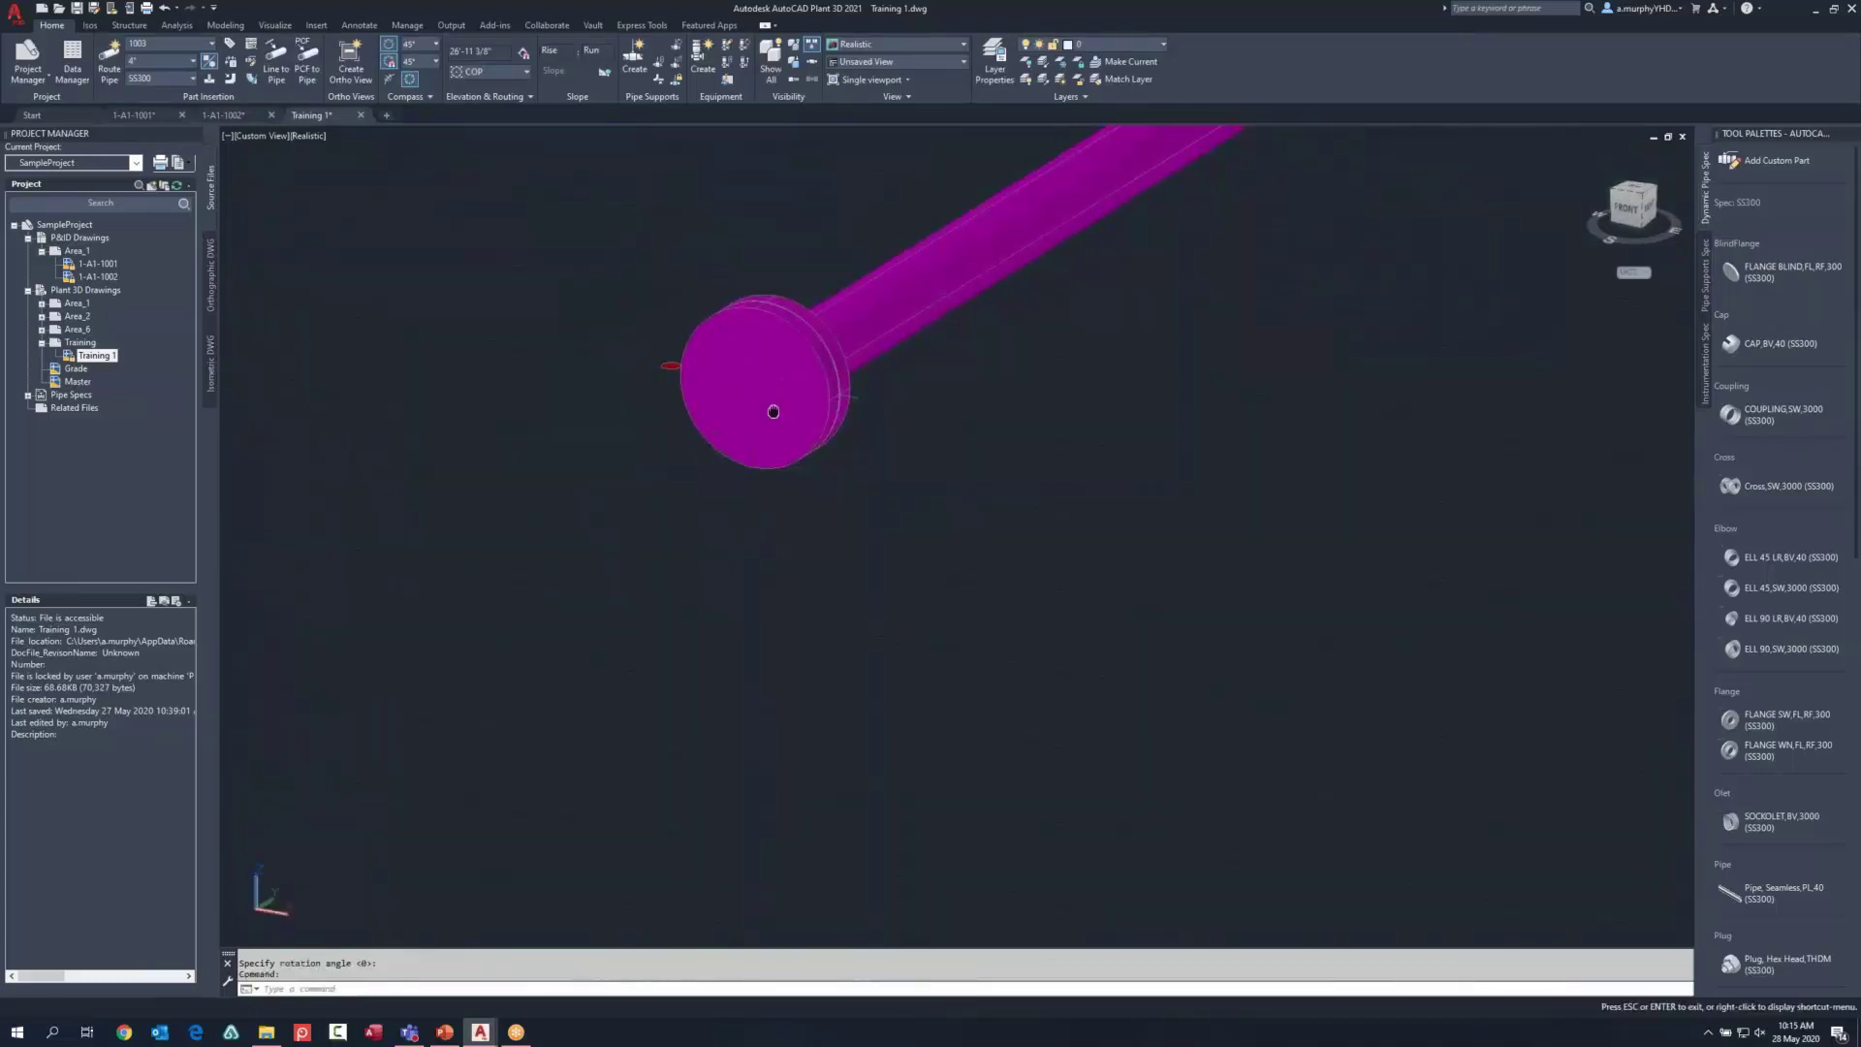
Step: Route a level 12" pipe run of two segments joined by an elbow in open space beside the existing line
{"action": "scroll", "coordinate": [746, 368], "scroll_direction": "down", "scroll_amount": 4}
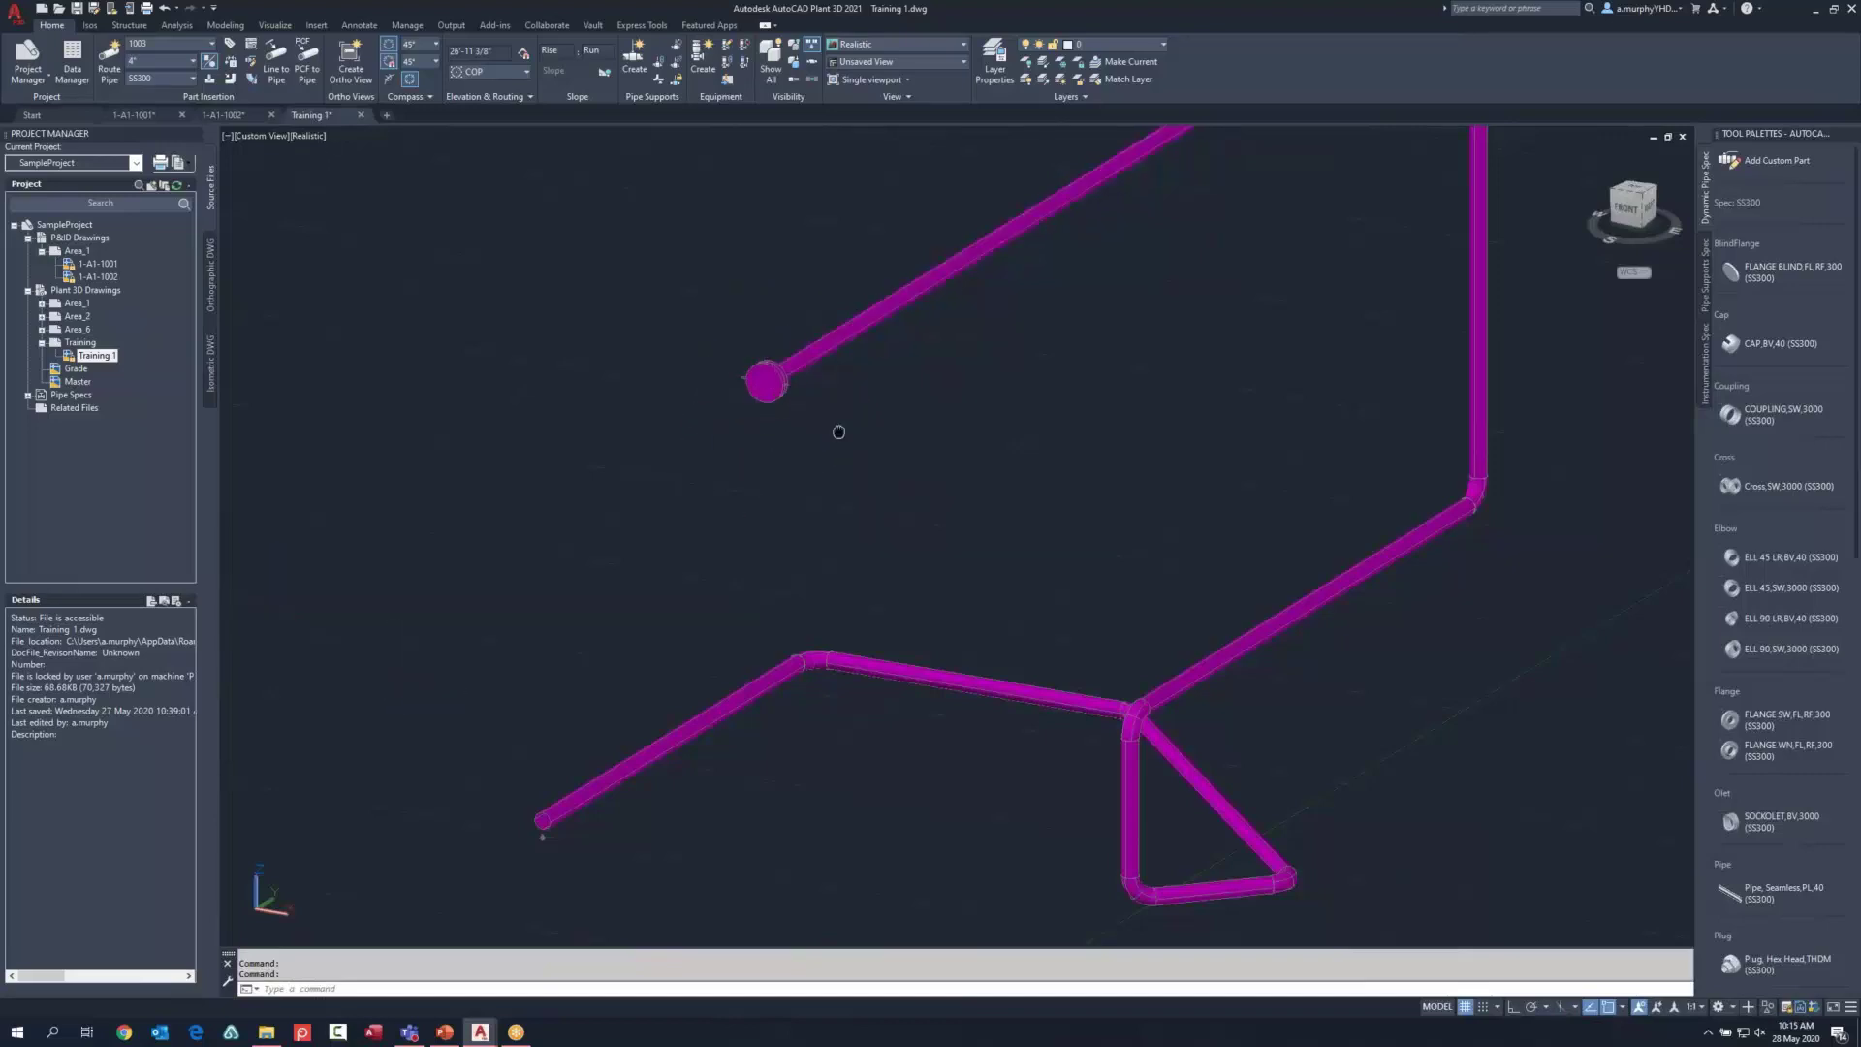
{"action": "middle_click_drag", "start_coordinate": [838, 431], "coordinate": [1037, 481]}
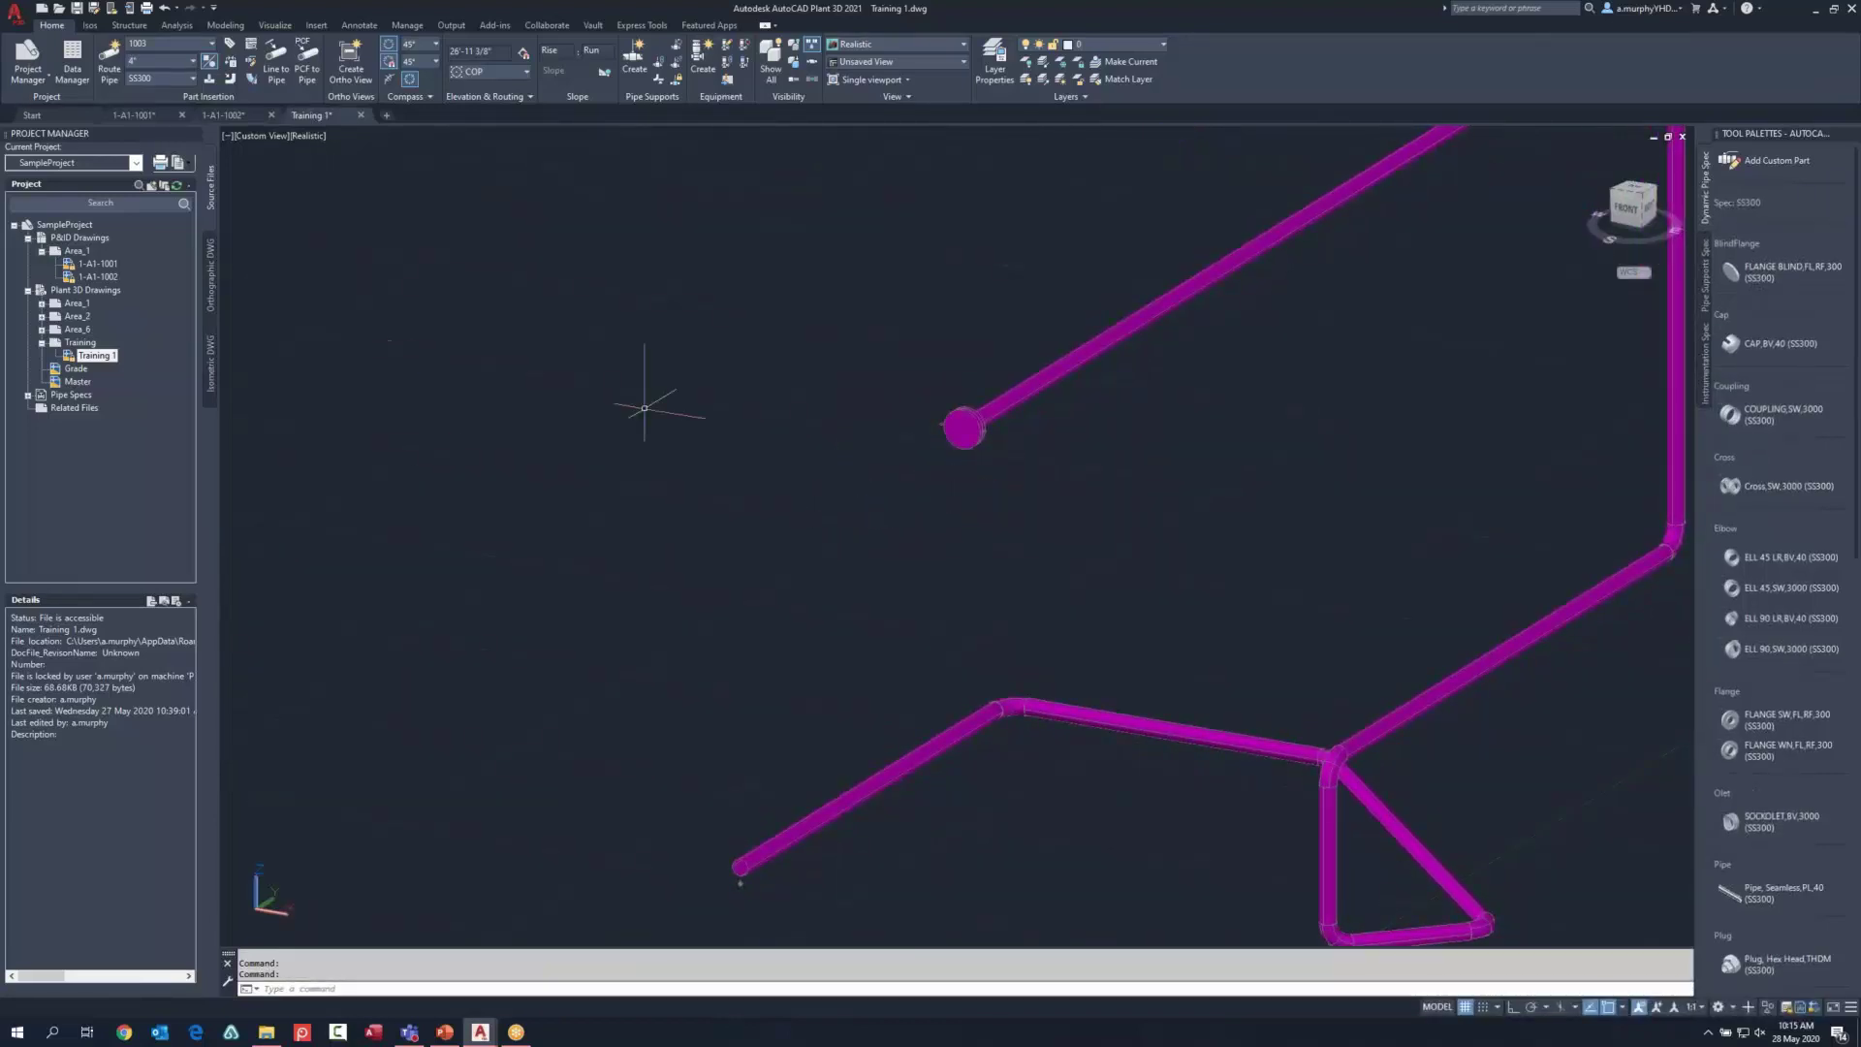
{"action": "middle_click_drag", "start_coordinate": [411, 330], "coordinate": [603, 404]}
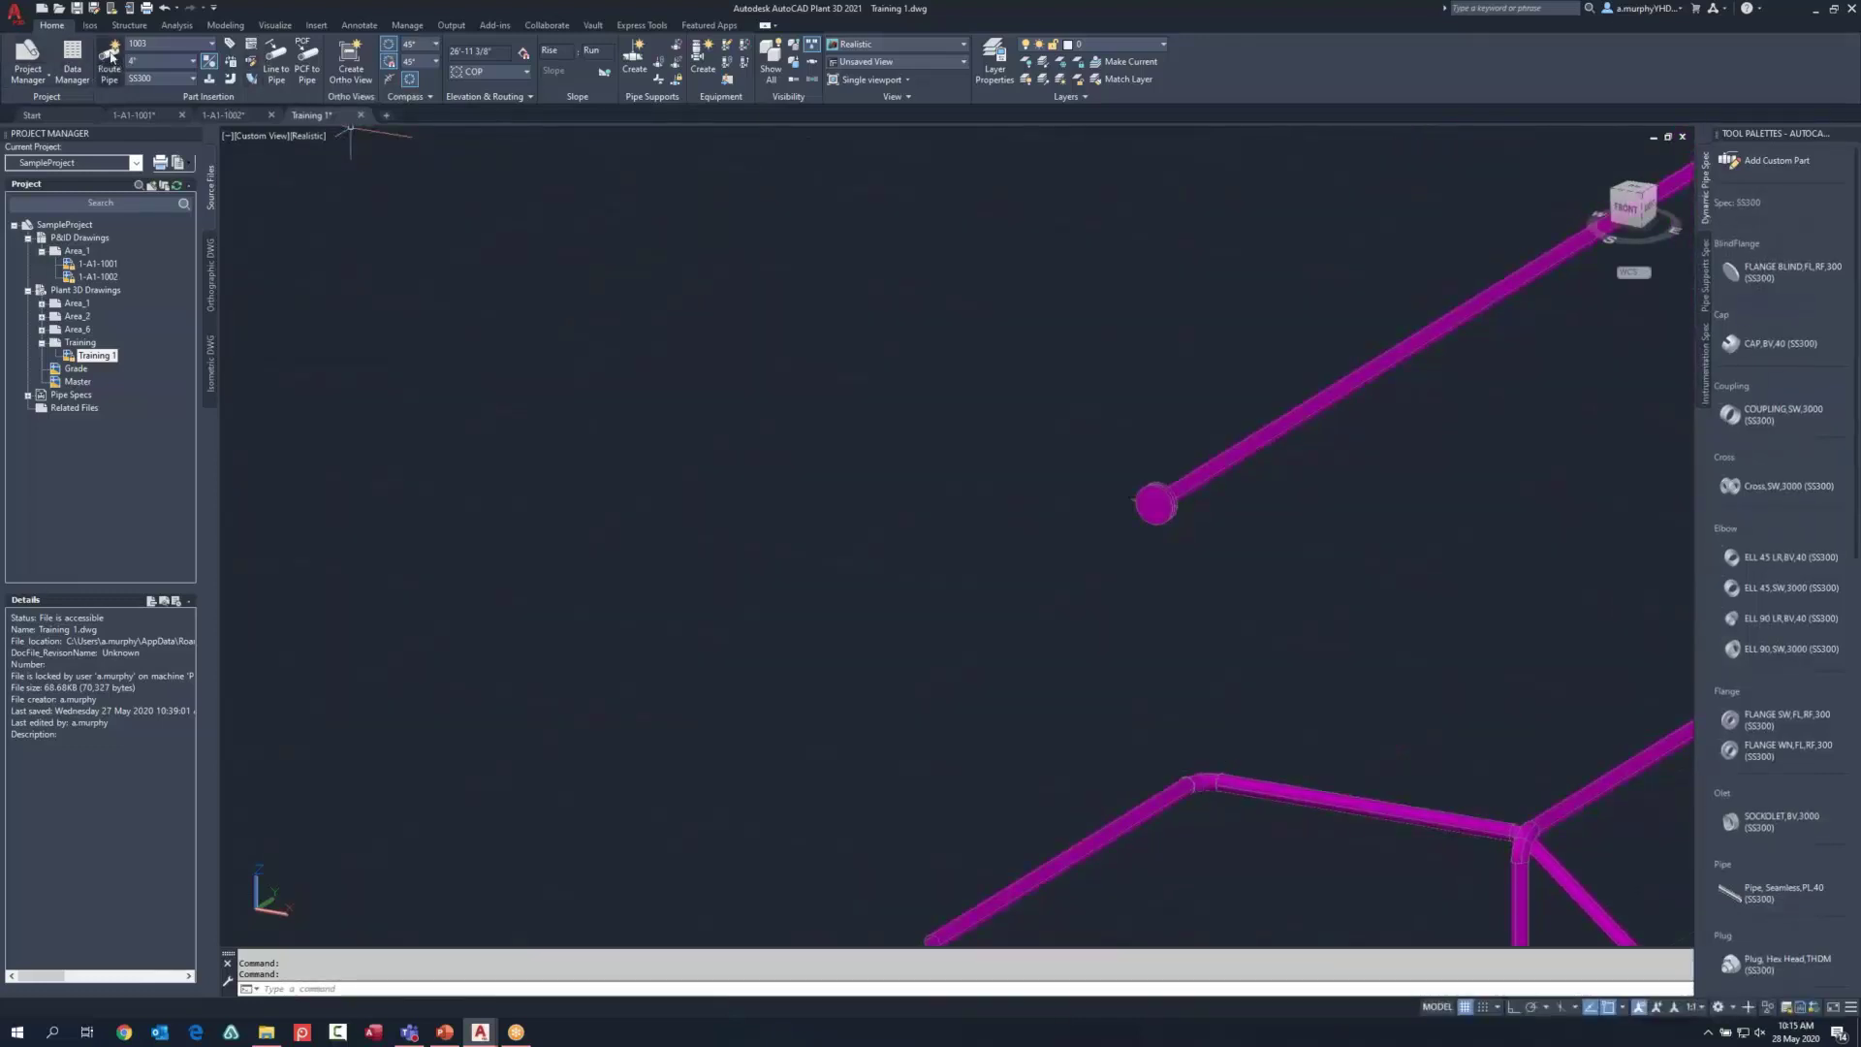
{"action": "left_click", "coordinate": [111, 55]}
{"action": "left_click", "coordinate": [174, 61]}
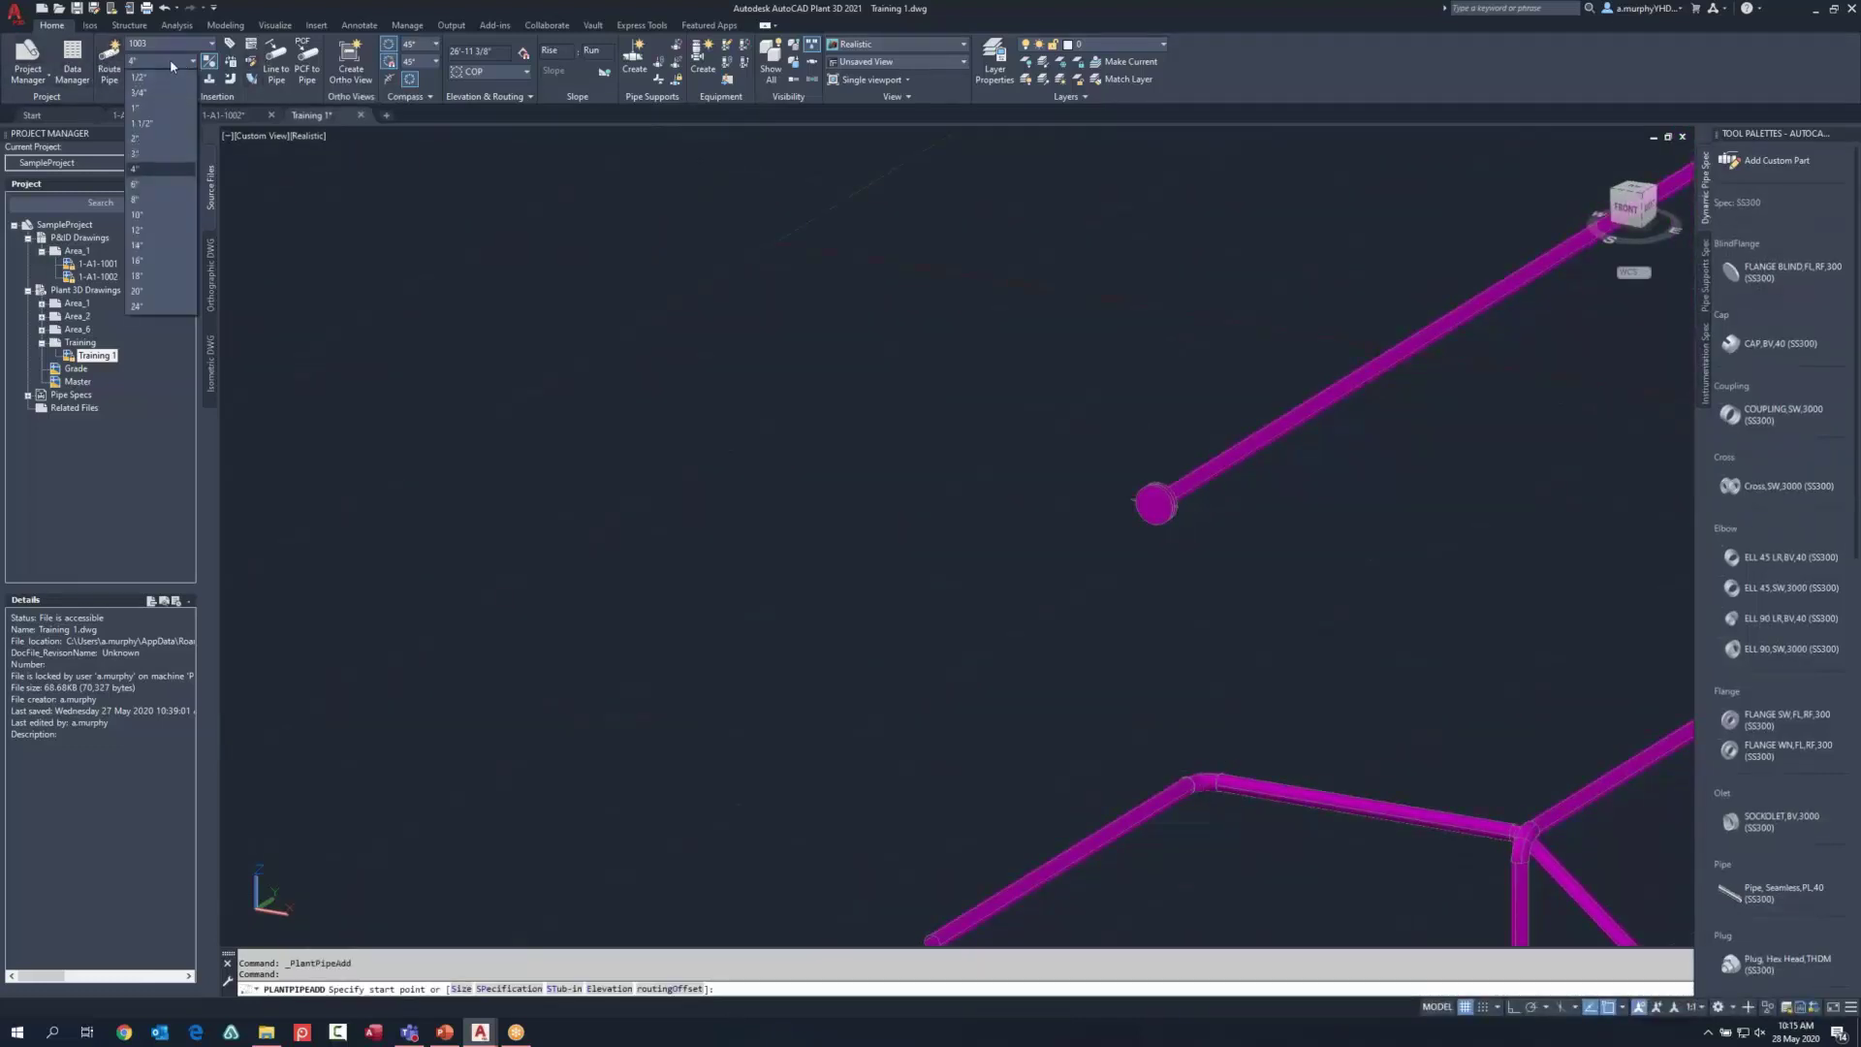
{"action": "left_click", "coordinate": [143, 235]}
{"action": "left_click", "coordinate": [759, 577]}
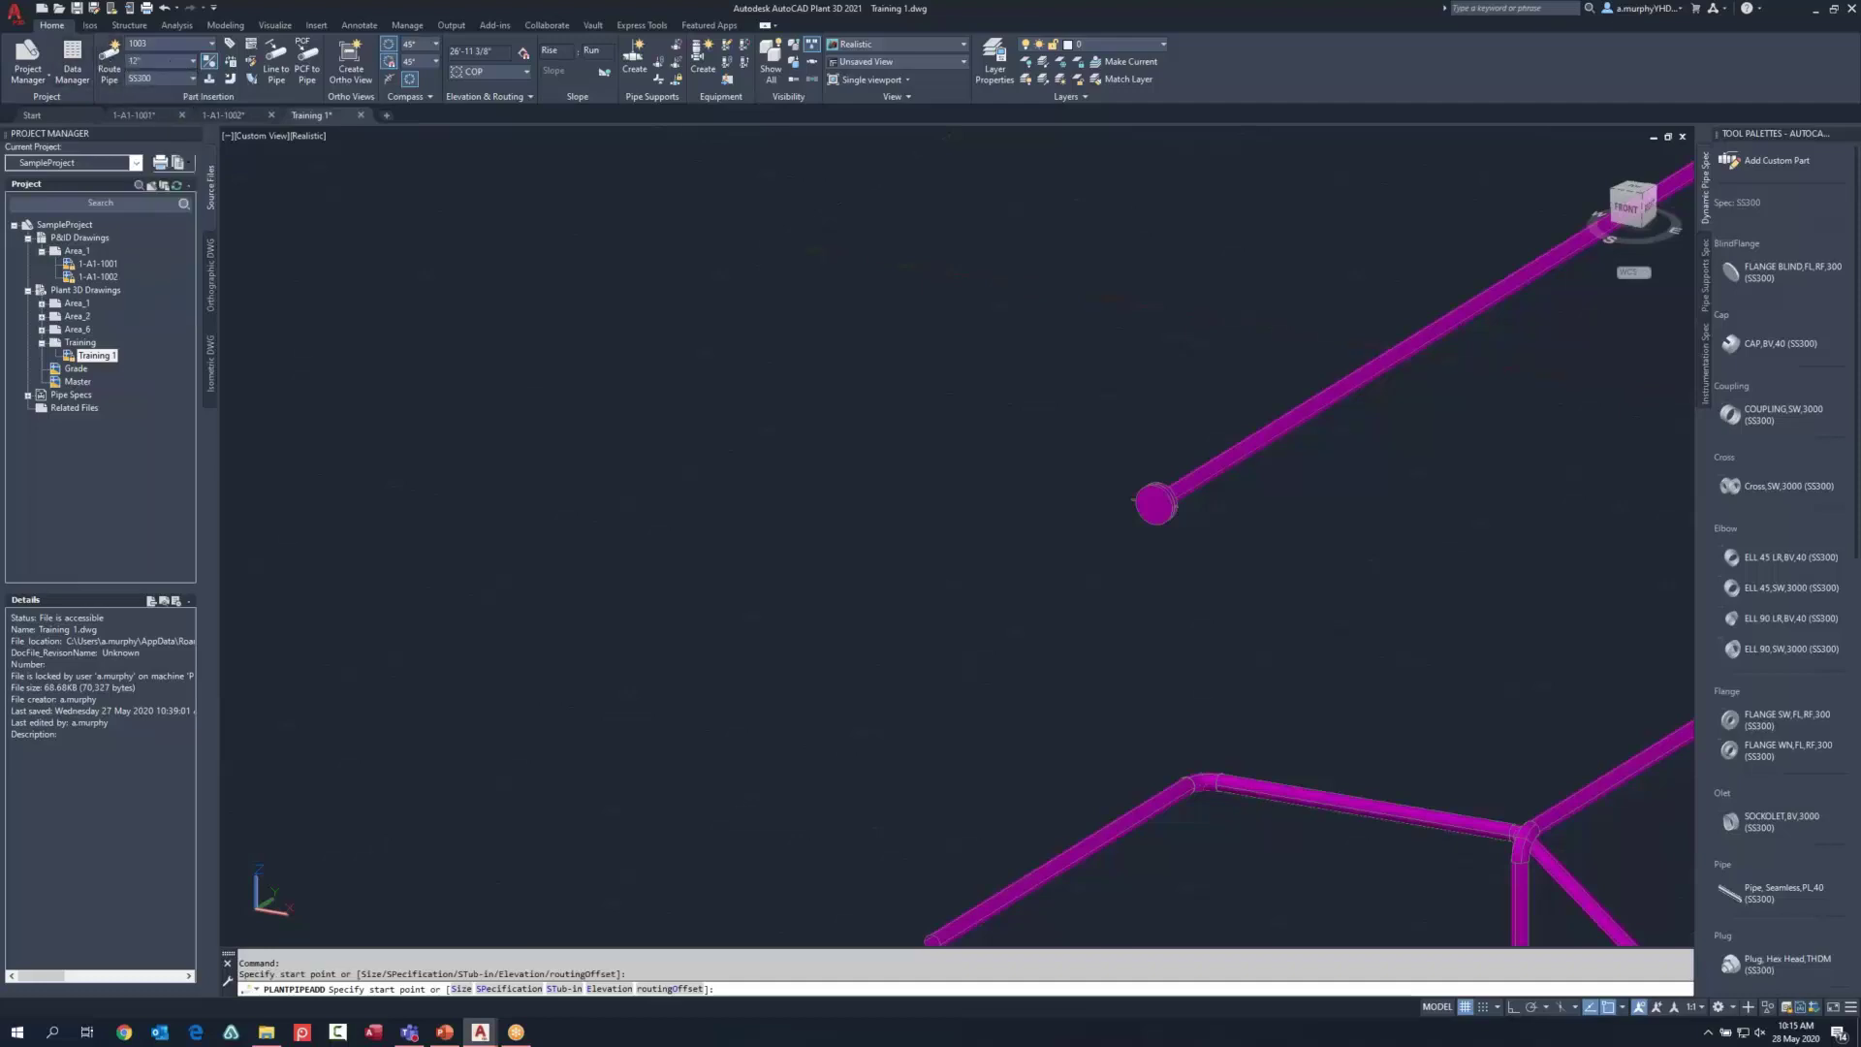
{"action": "left_click", "coordinate": [1223, 641]}
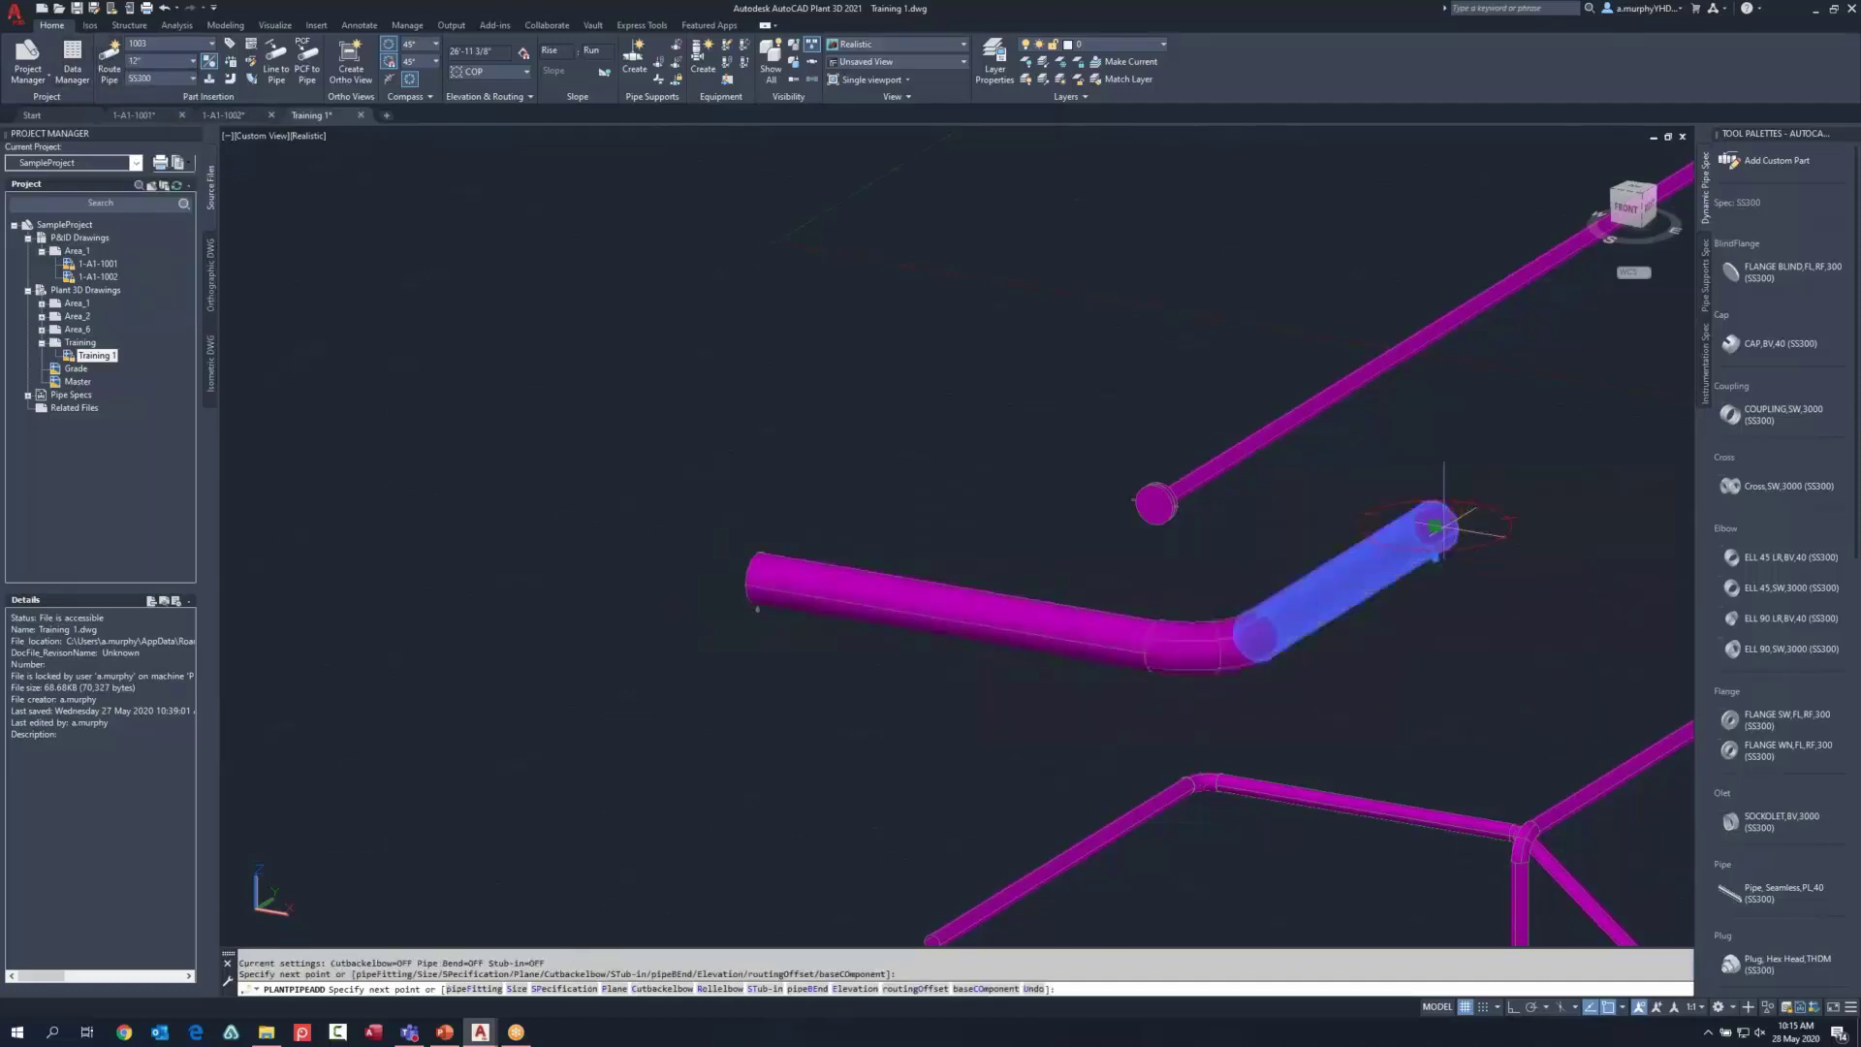
{"action": "left_click", "coordinate": [1435, 528]}
{"action": "key", "text": "Escape"}
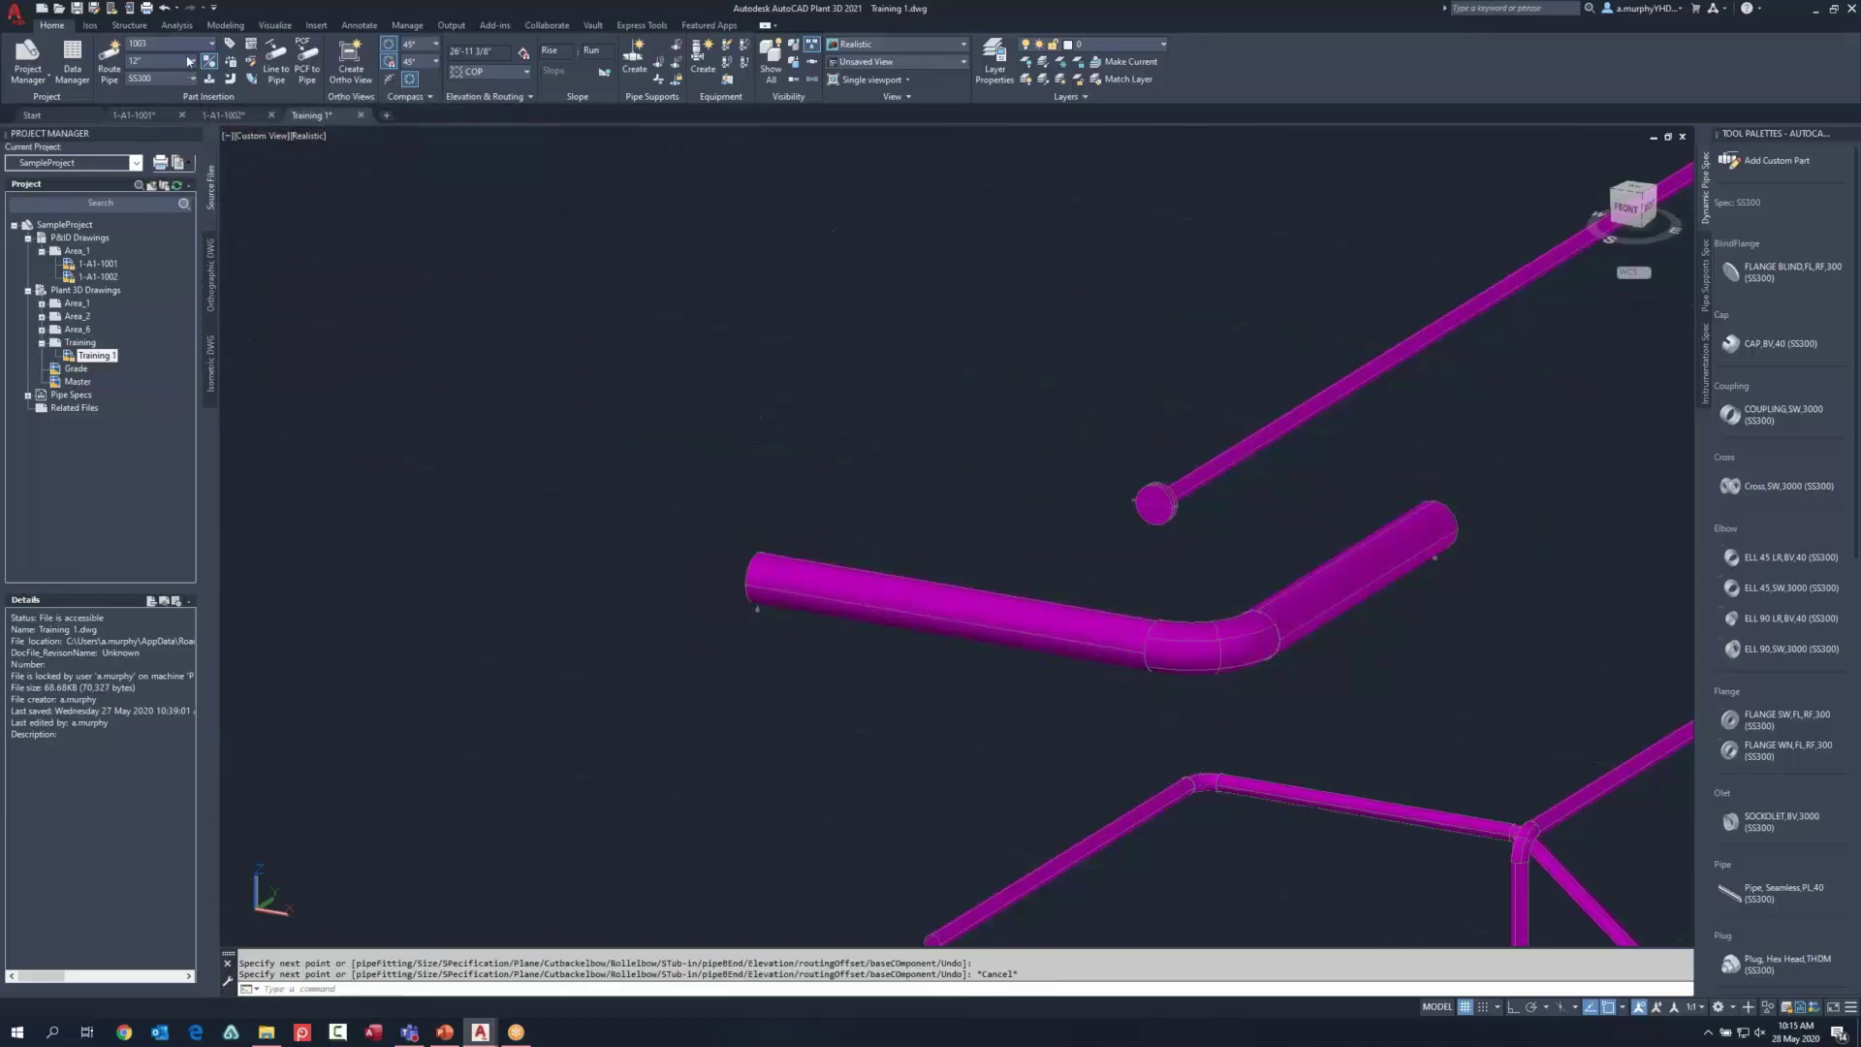
Step: Route a level 18" pipe run of two segments joined by an elbow behind the 12" run, dismissing any errors
{"action": "left_click", "coordinate": [106, 62]}
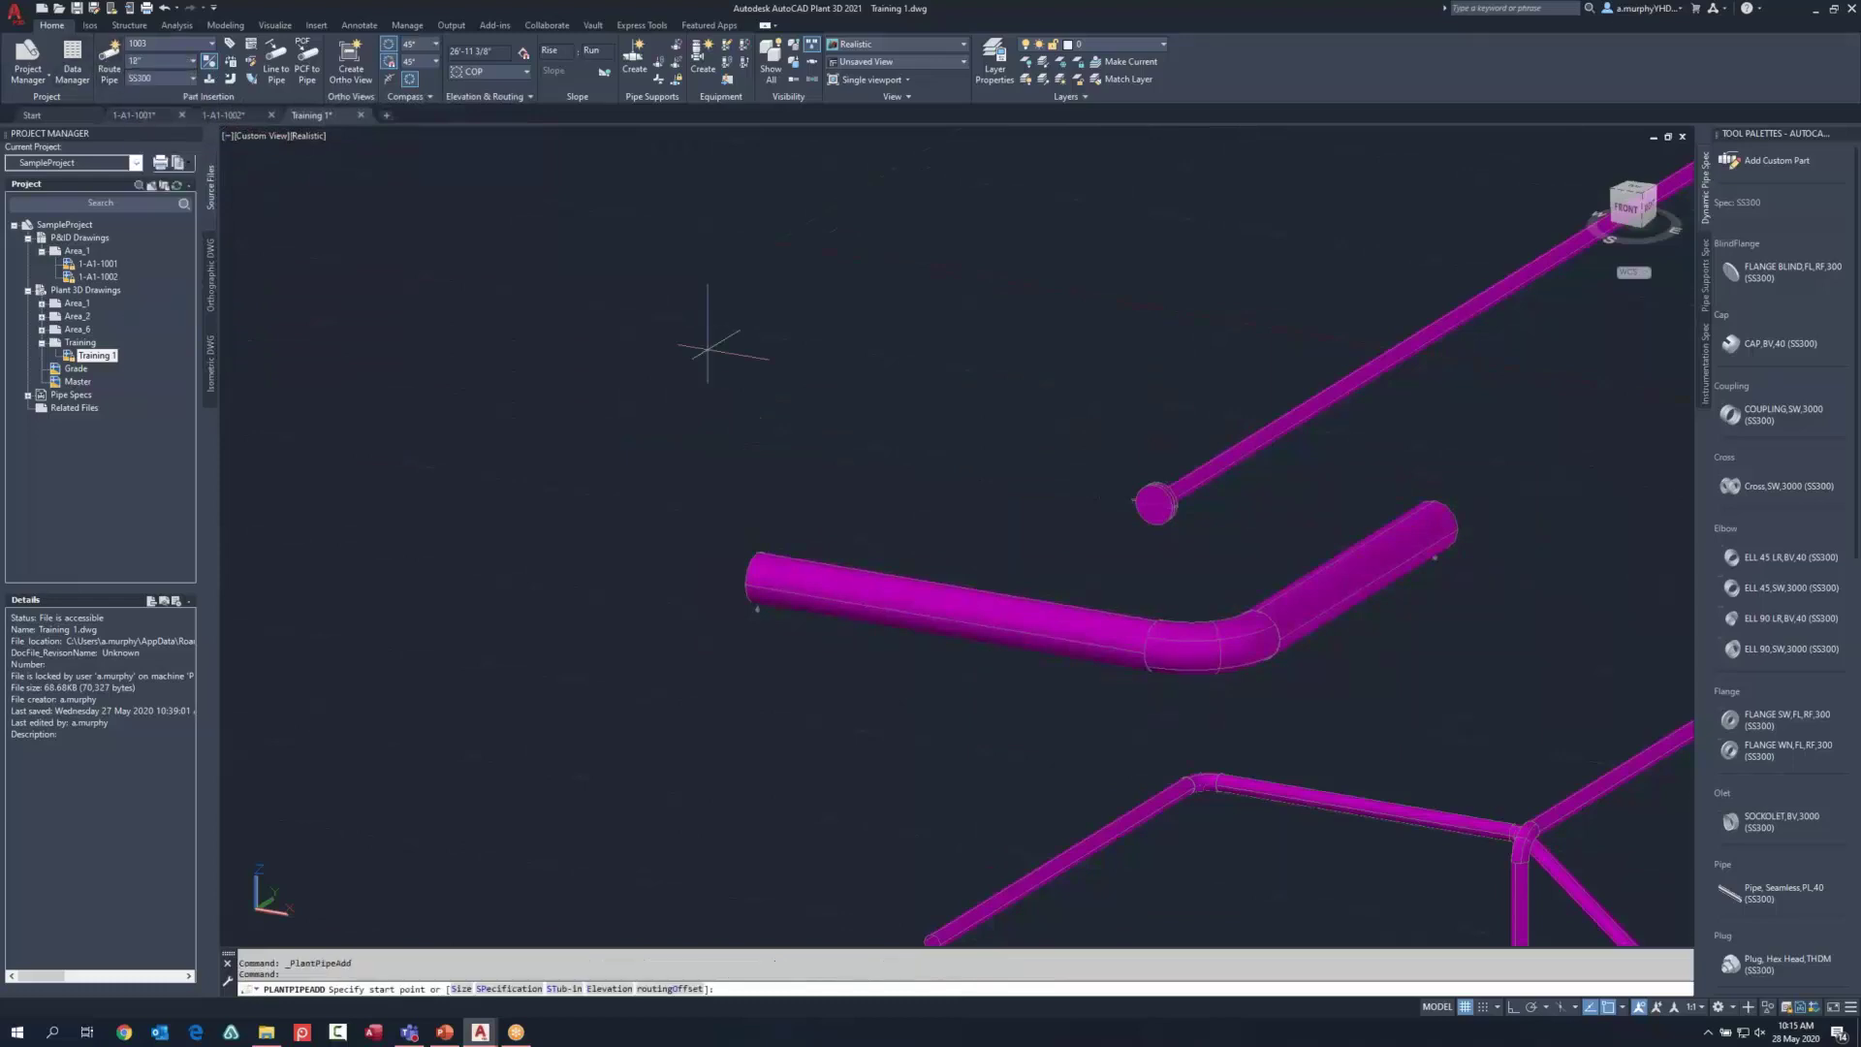
{"action": "left_click", "coordinate": [805, 414]}
{"action": "left_click", "coordinate": [1022, 276]}
{"action": "left_click", "coordinate": [1151, 481]}
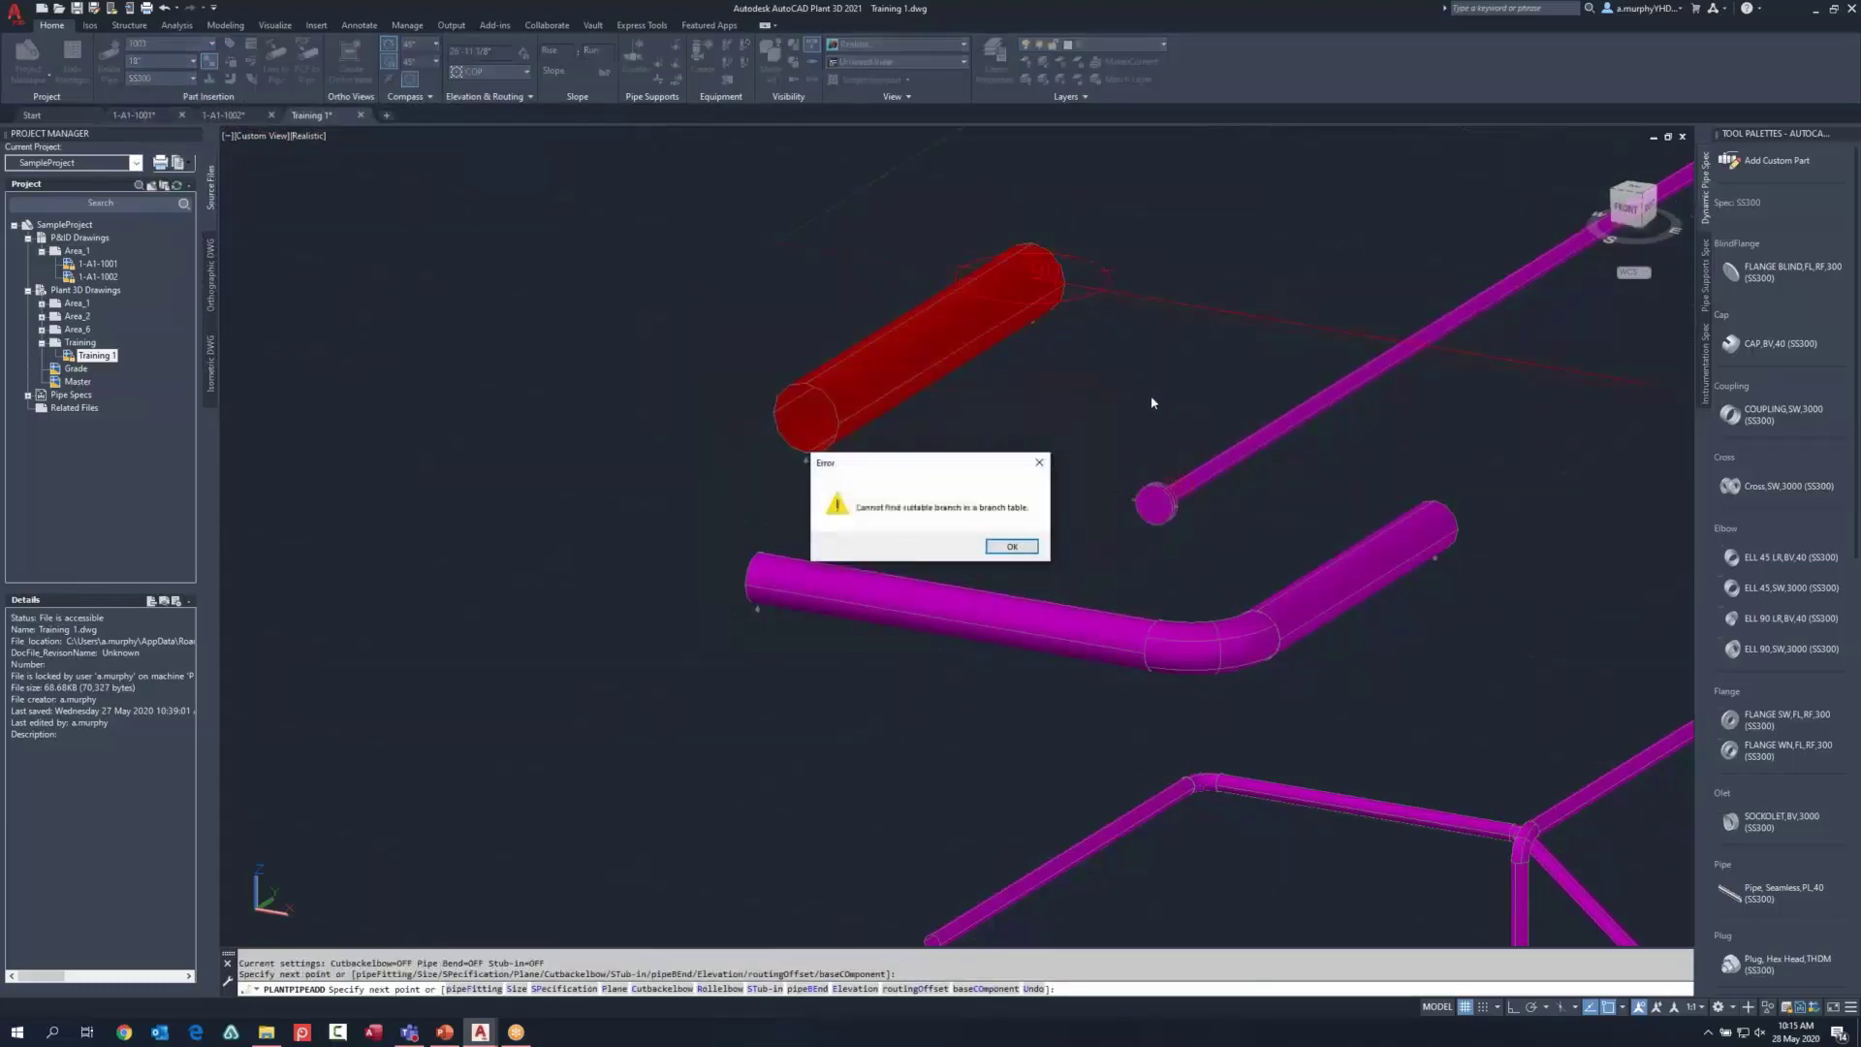
{"action": "left_click", "coordinate": [1017, 546]}
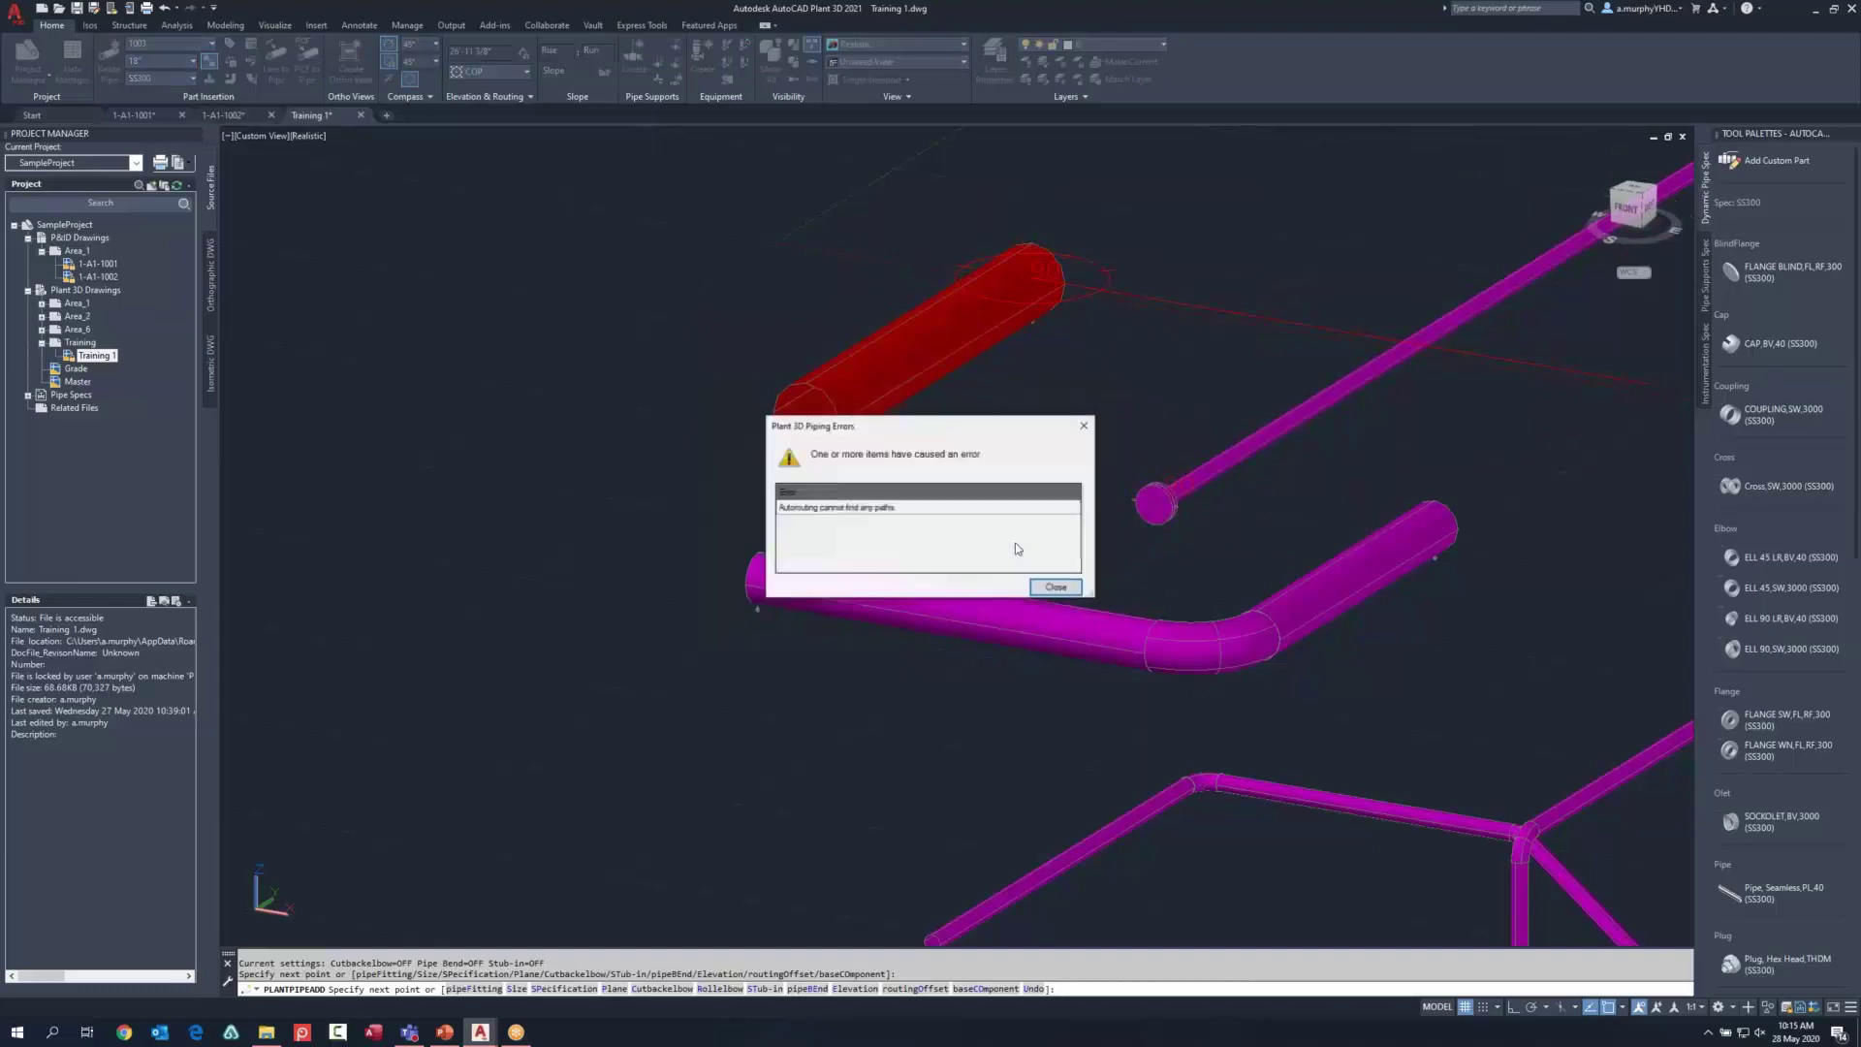
{"action": "left_click", "coordinate": [1059, 585]}
{"action": "key", "text": "Escape"}
{"action": "scroll", "coordinate": [933, 620], "scroll_direction": "down", "scroll_amount": 6}
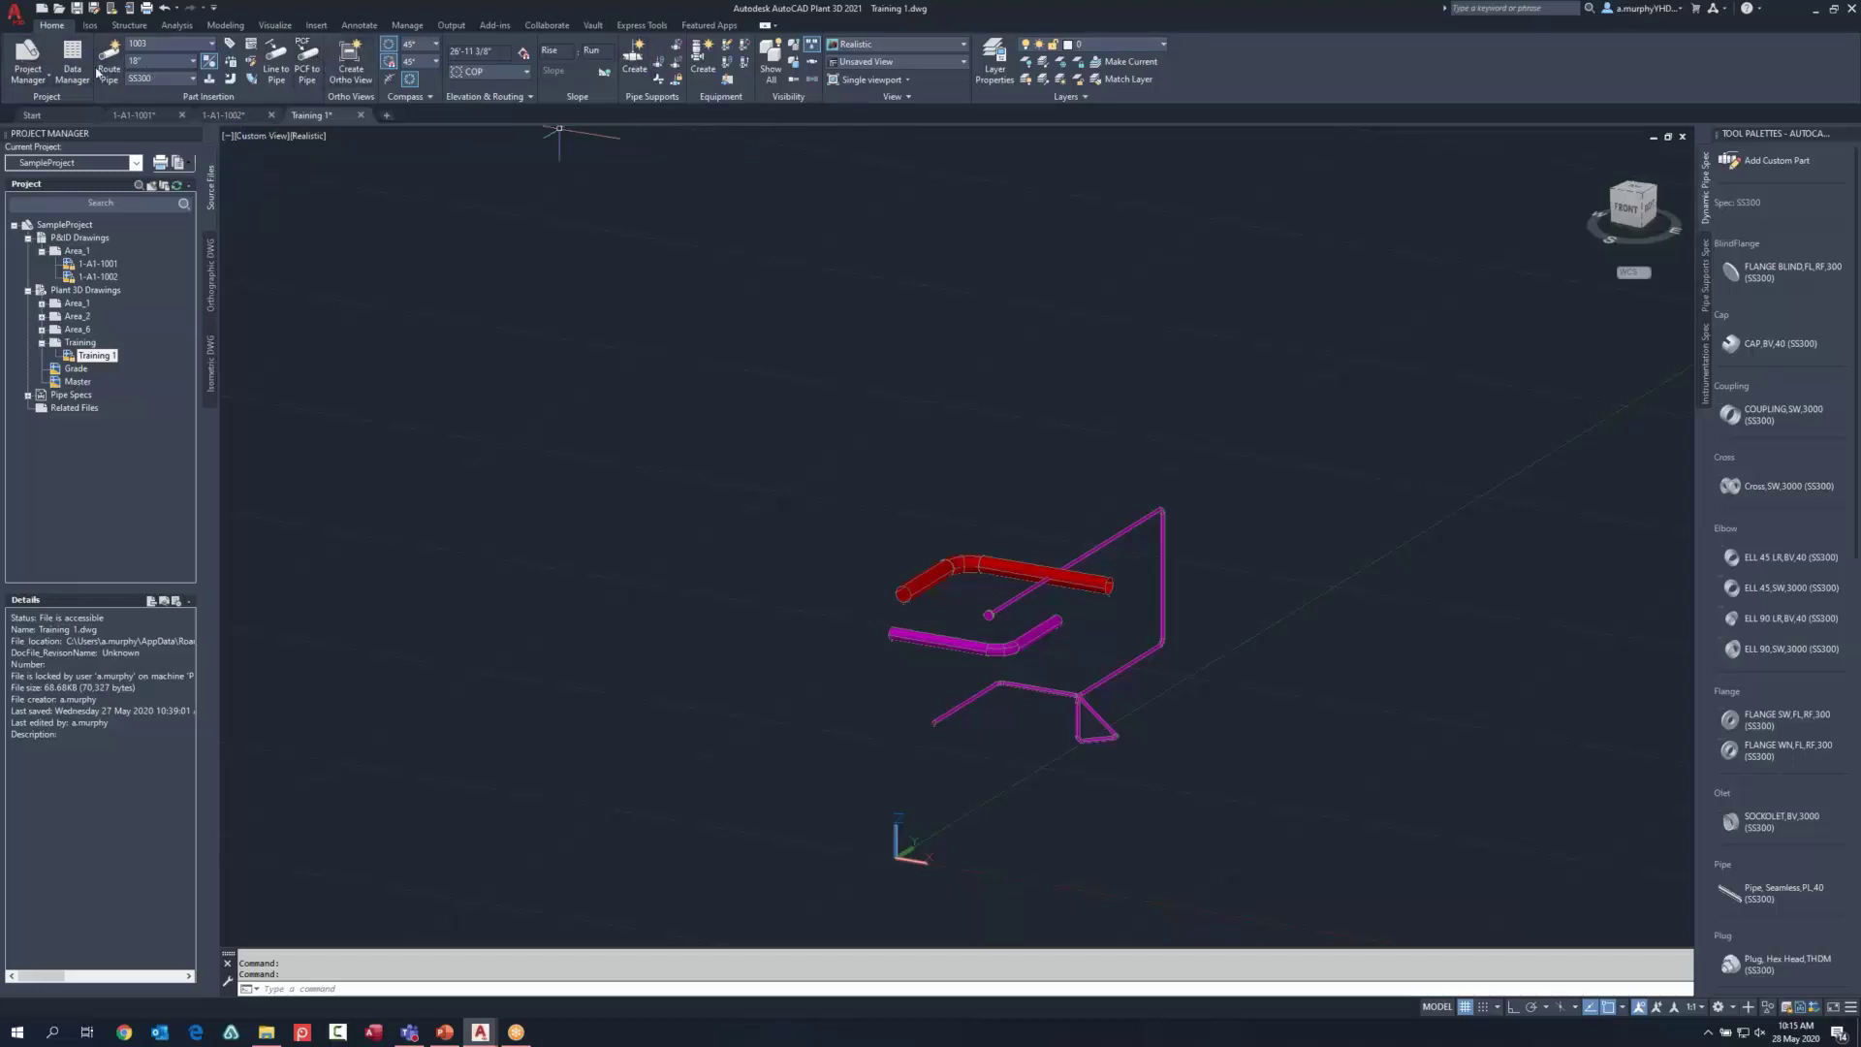
Step: Start another 18" pipe run in open space, set the compass snap increment to 15°, and place its first two segments
{"action": "left_click", "coordinate": [107, 62]}
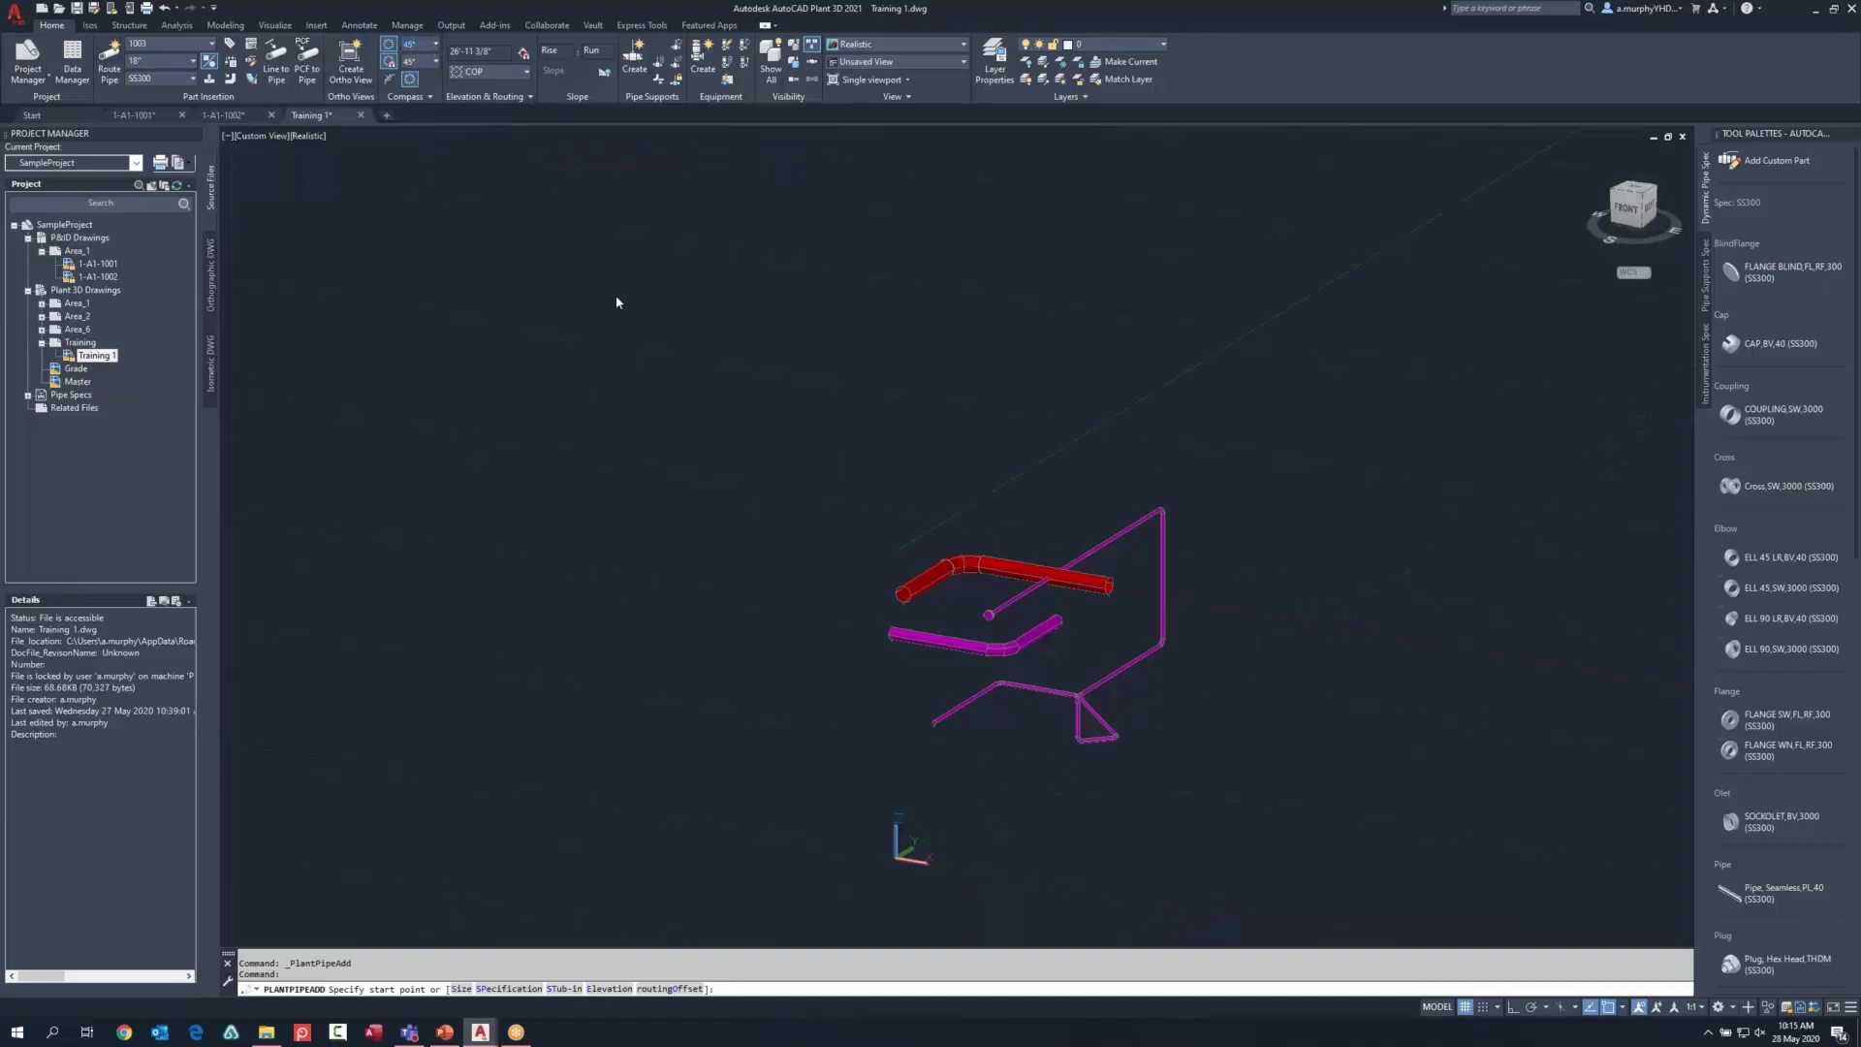
{"action": "left_click", "coordinate": [865, 430]}
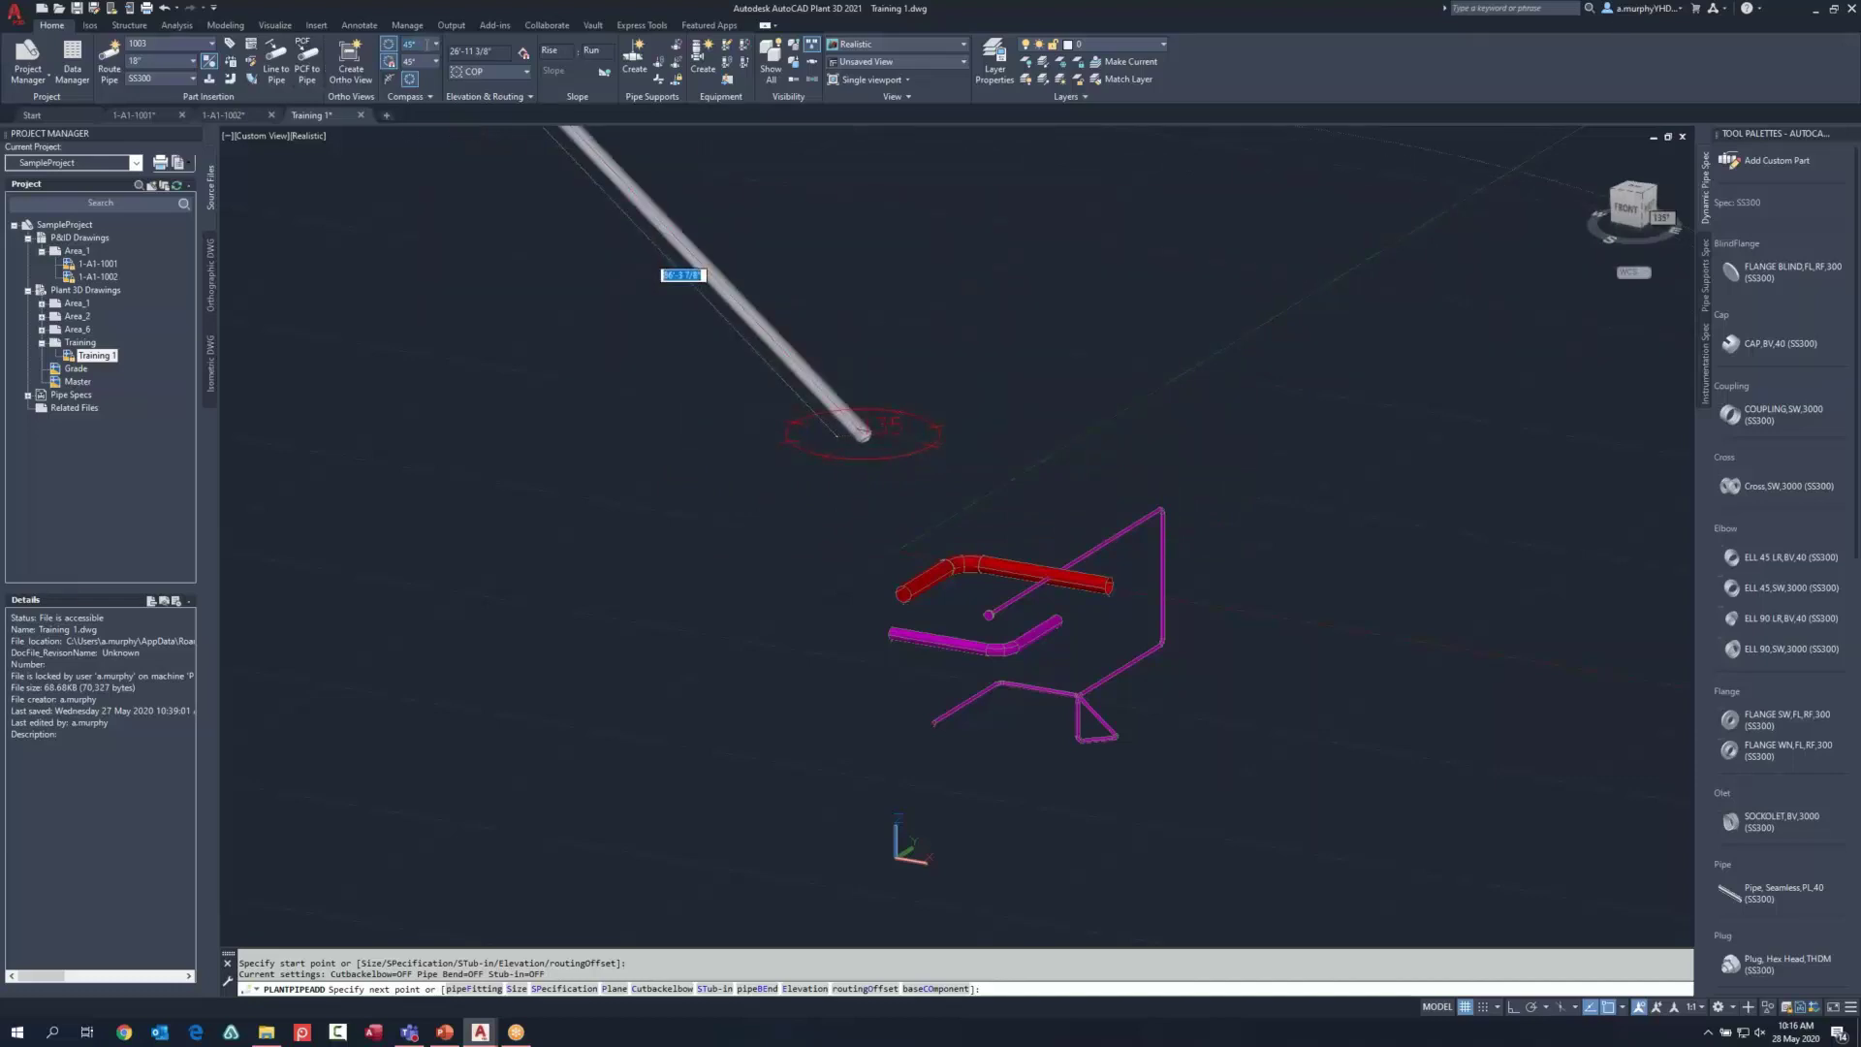
{"action": "left_click", "coordinate": [437, 45]}
{"action": "left_click", "coordinate": [424, 77]}
{"action": "left_click", "coordinate": [635, 194]}
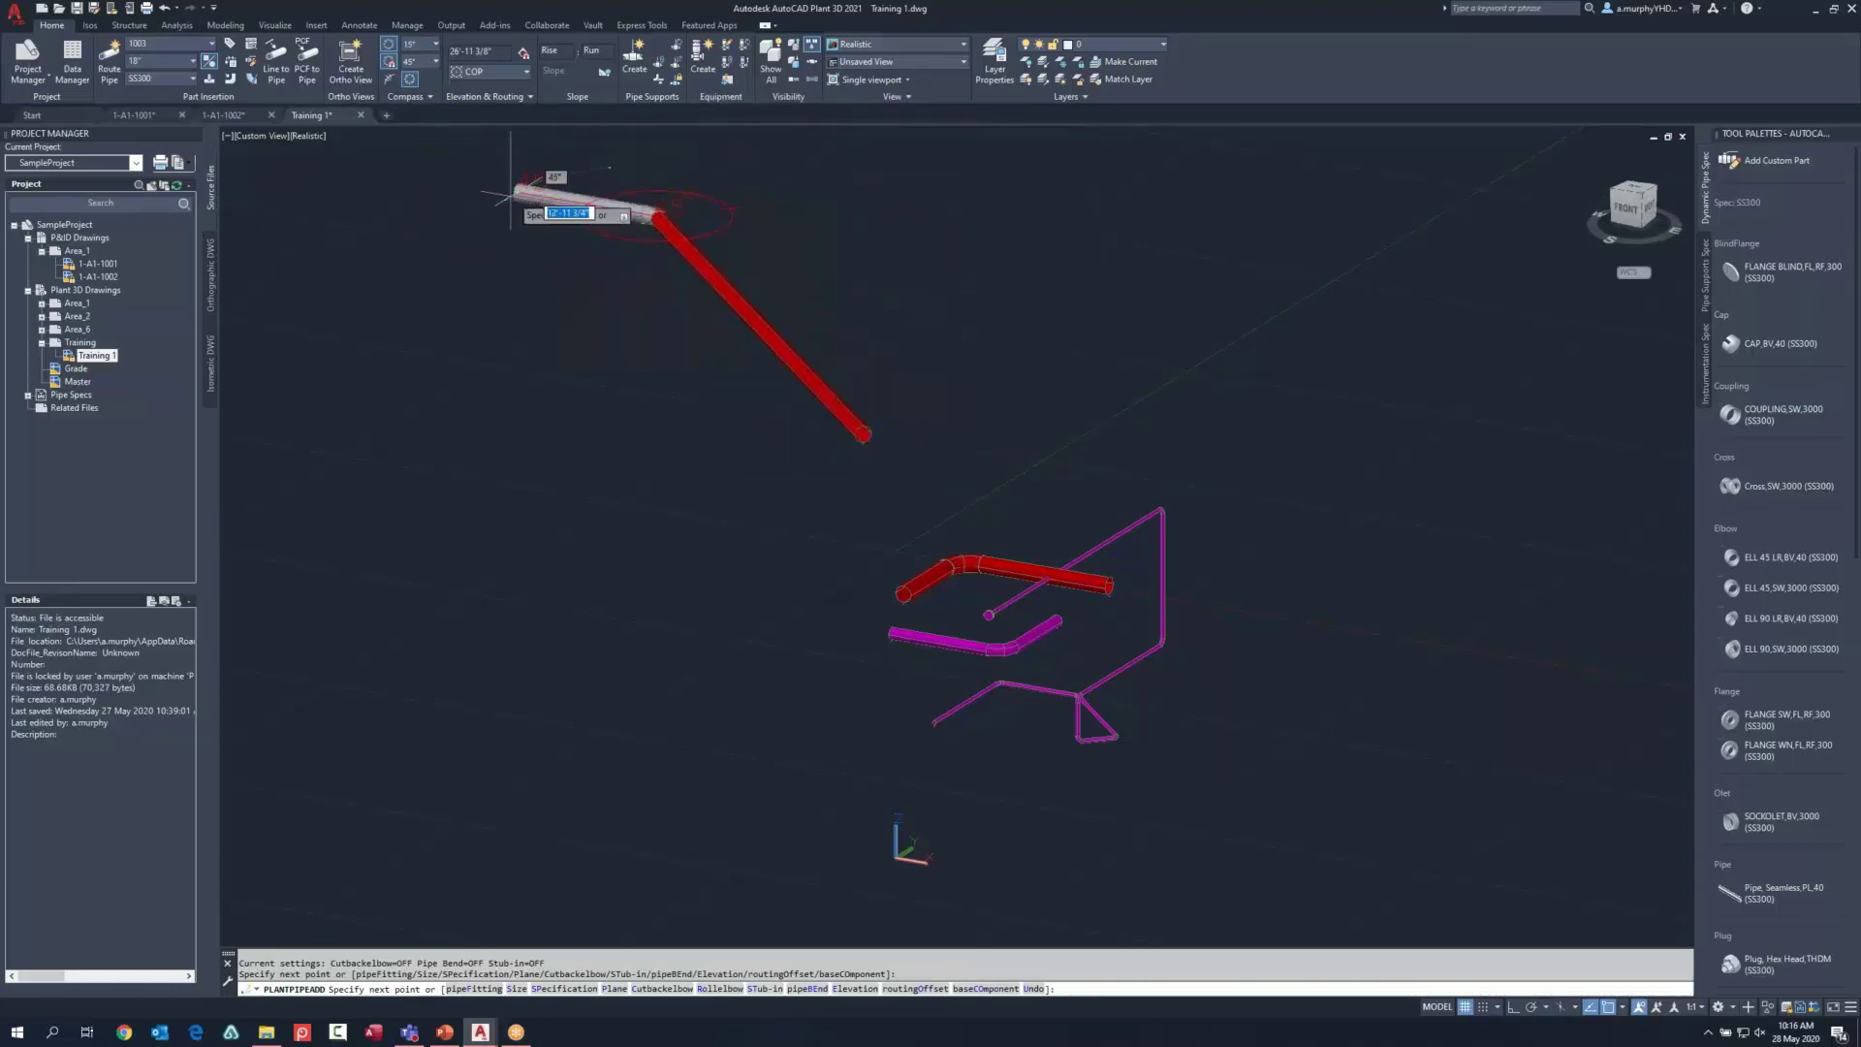
{"action": "left_click", "coordinate": [488, 232]}
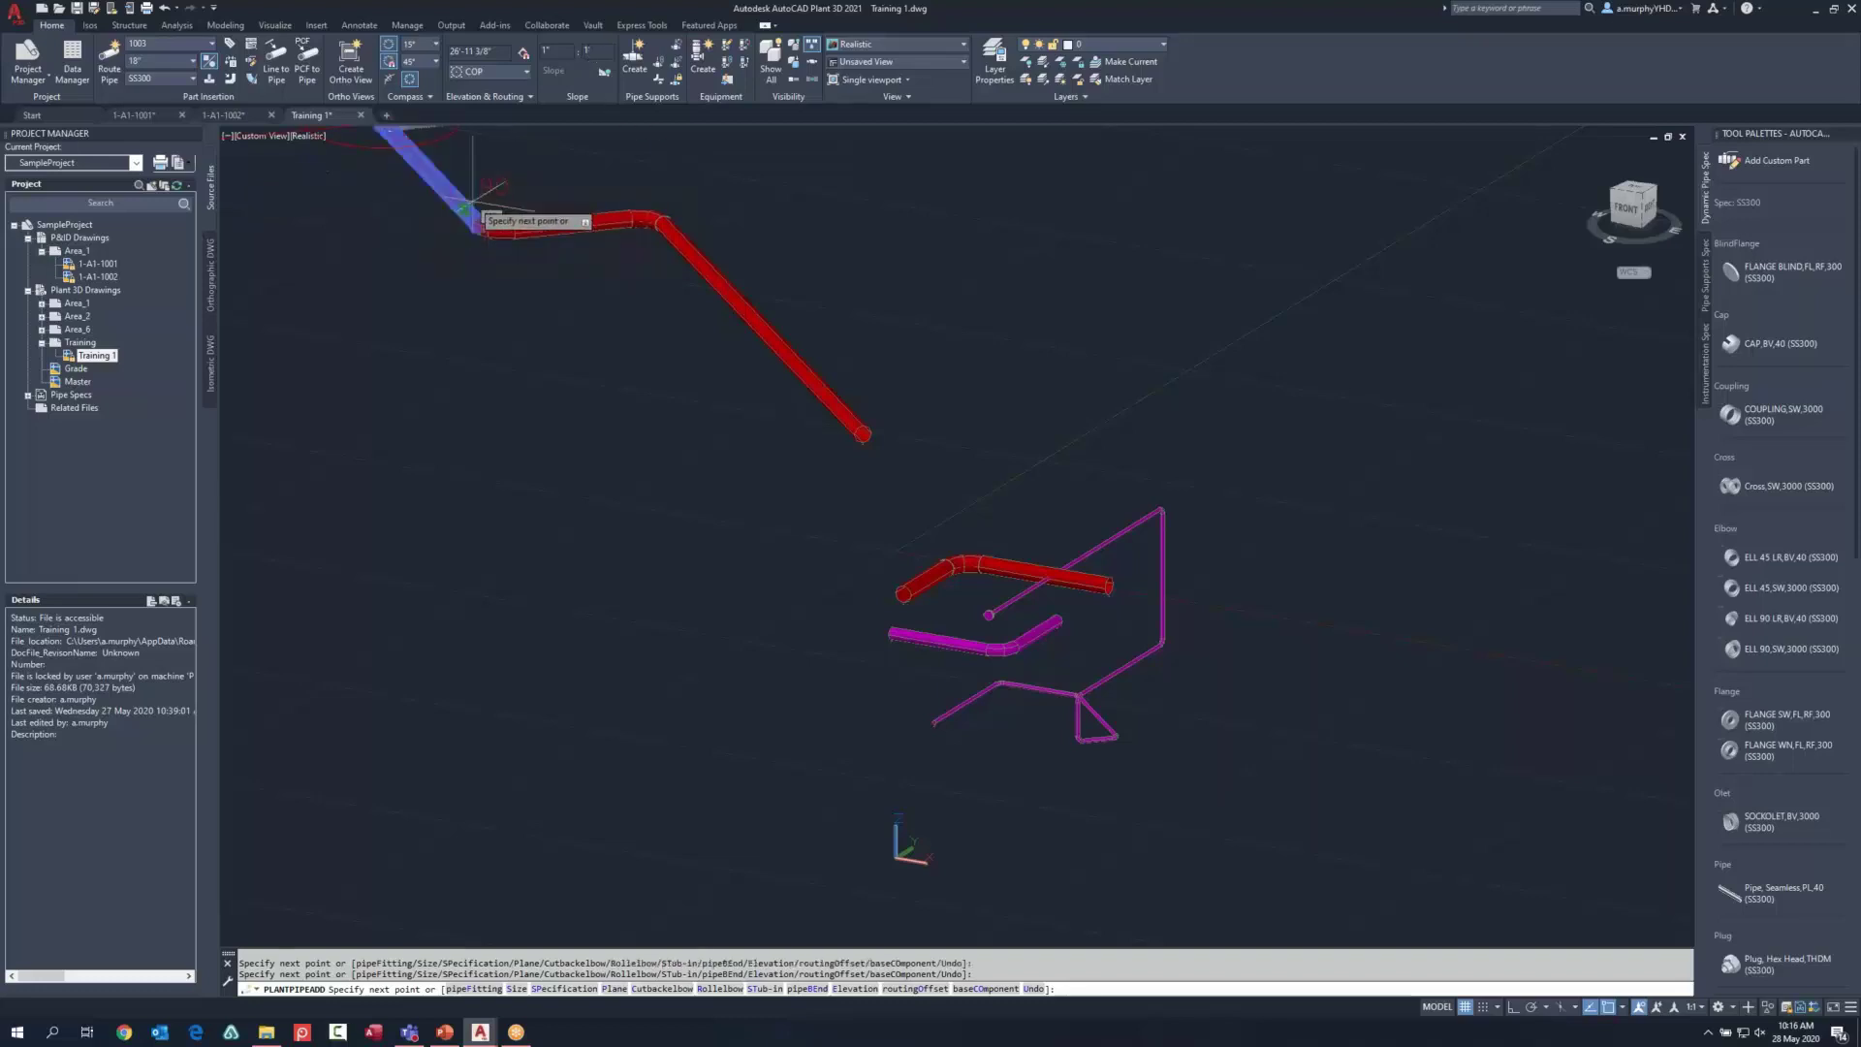
Step: Extend the new 18" run with further long segments, placing points from both the angled and the front view
{"action": "middle_click_drag", "start_coordinate": [478, 218], "coordinate": [740, 324]}
{"action": "left_click", "coordinate": [639, 332]}
{"action": "middle_click_drag", "start_coordinate": [550, 502], "coordinate": [838, 559]}
{"action": "scroll", "coordinate": [838, 560], "scroll_direction": "down", "scroll_amount": 10}
{"action": "scroll", "coordinate": [741, 559], "scroll_direction": "up", "scroll_amount": 2}
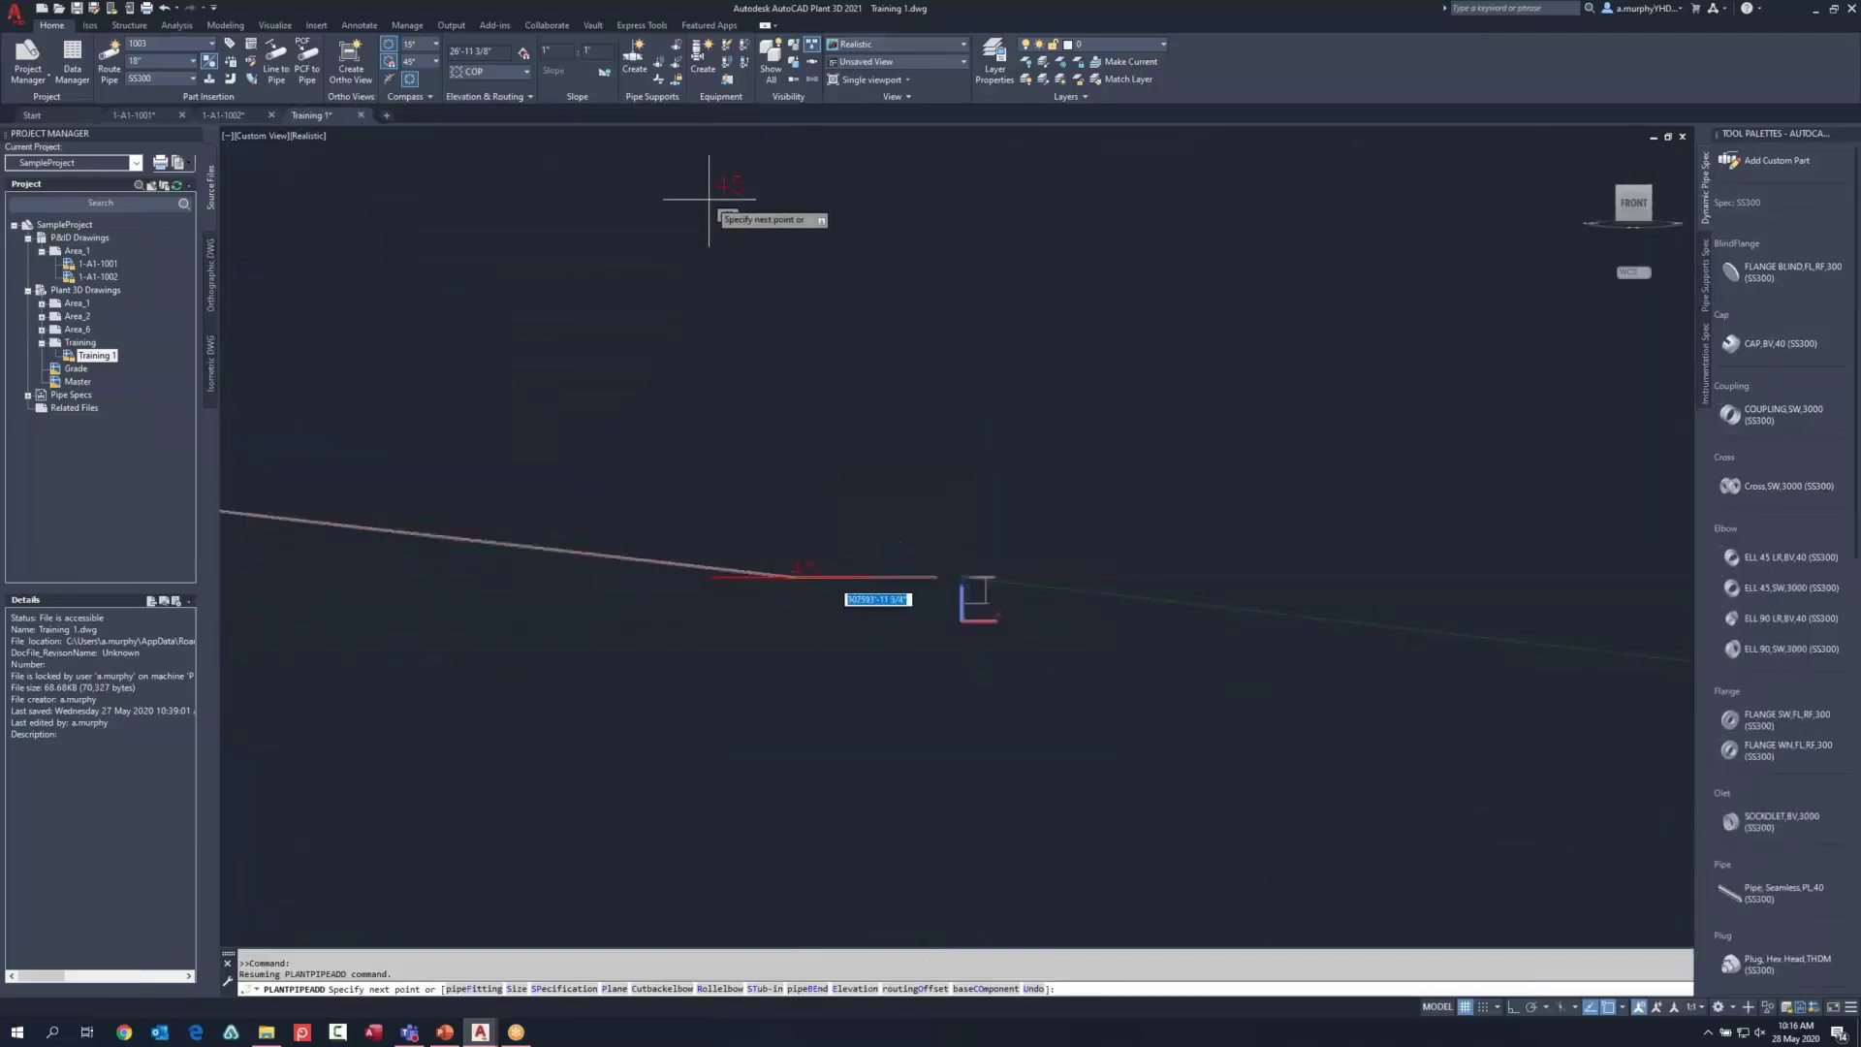
{"action": "left_click", "coordinate": [656, 450]}
{"action": "mouse_move", "coordinate": [602, 573]}
{"action": "middle_mouse_down"}
{"action": "mouse_move", "coordinate": [843, 587]}
{"action": "mouse_move", "coordinate": [846, 625]}
{"action": "middle_mouse_up"}
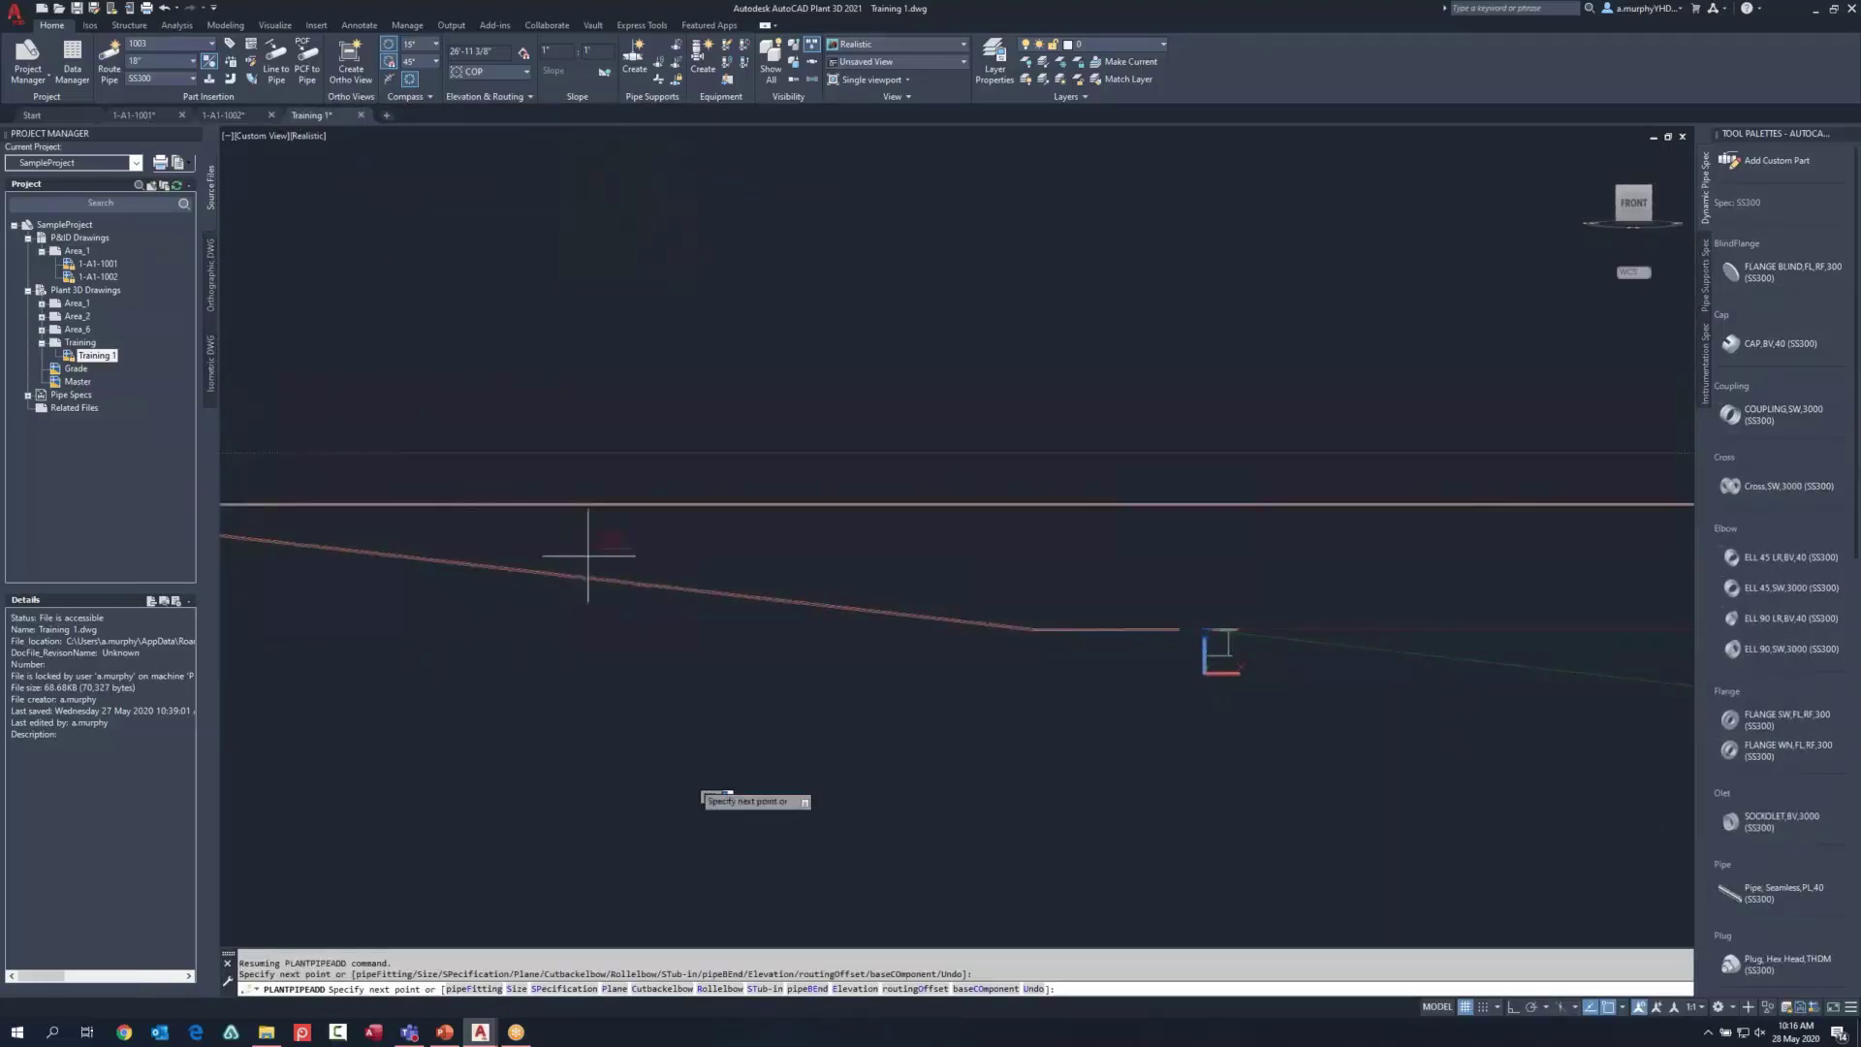
{"action": "scroll", "coordinate": [841, 809], "scroll_direction": "down", "scroll_amount": 8}
{"action": "middle_click_drag", "start_coordinate": [563, 738], "coordinate": [700, 747]}
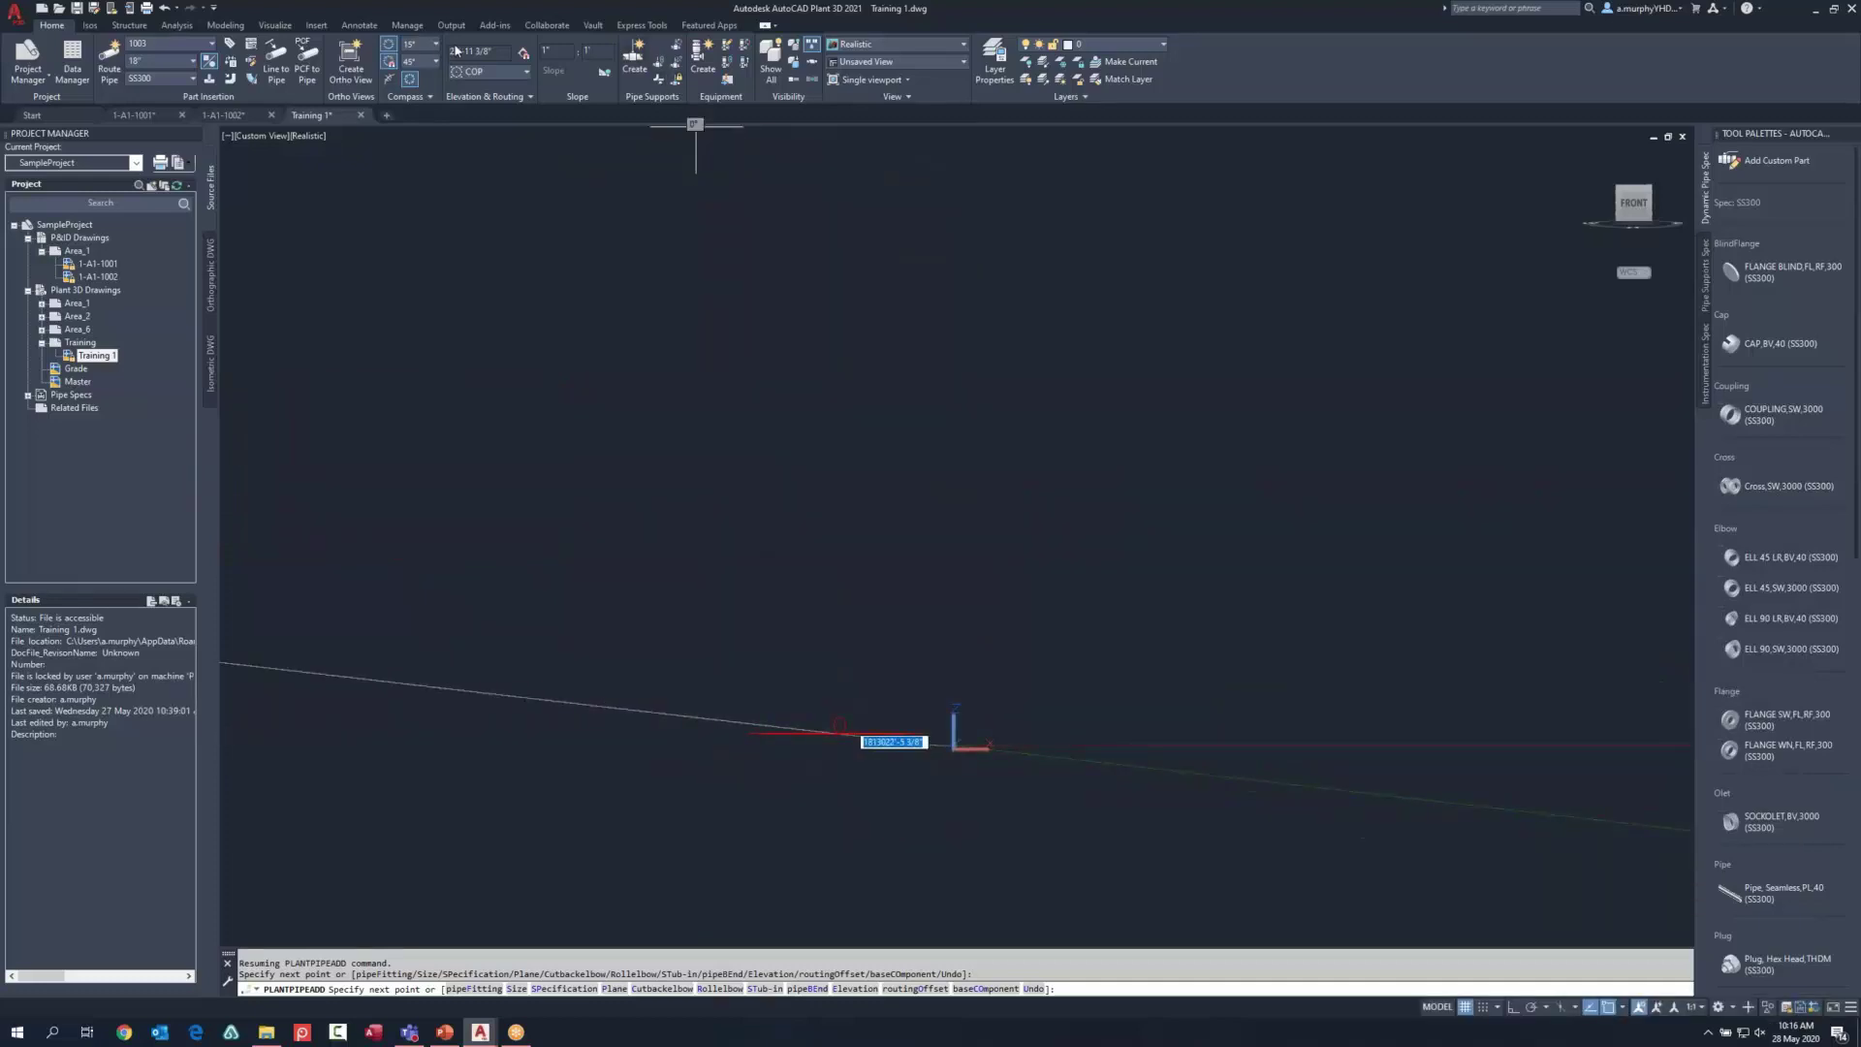
Step: Turn on sloped routing for the 18" run and add another segment from an angled view
{"action": "left_click", "coordinate": [604, 78]}
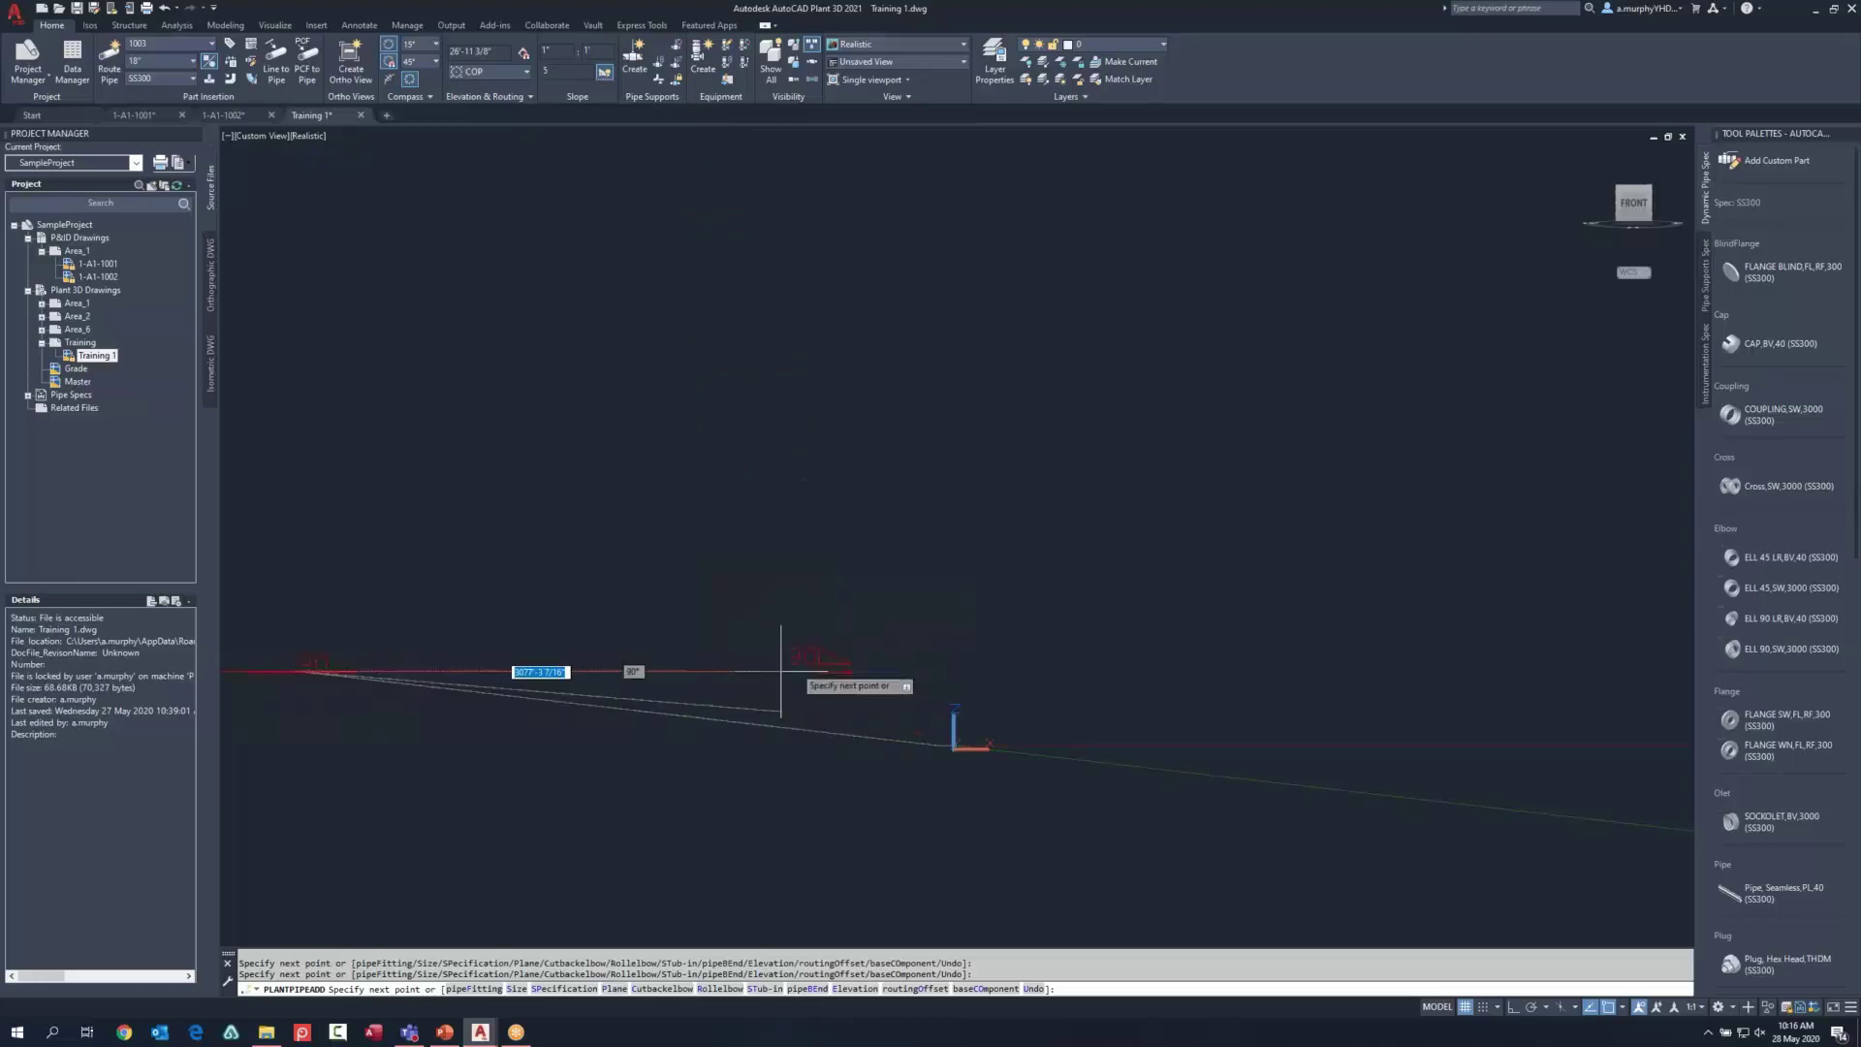
{"action": "middle_click_drag", "start_coordinate": [528, 700], "coordinate": [801, 729], "text": "shift"}
{"action": "middle_click", "coordinate": [801, 729]}
{"action": "middle_click", "coordinate": [801, 729]}
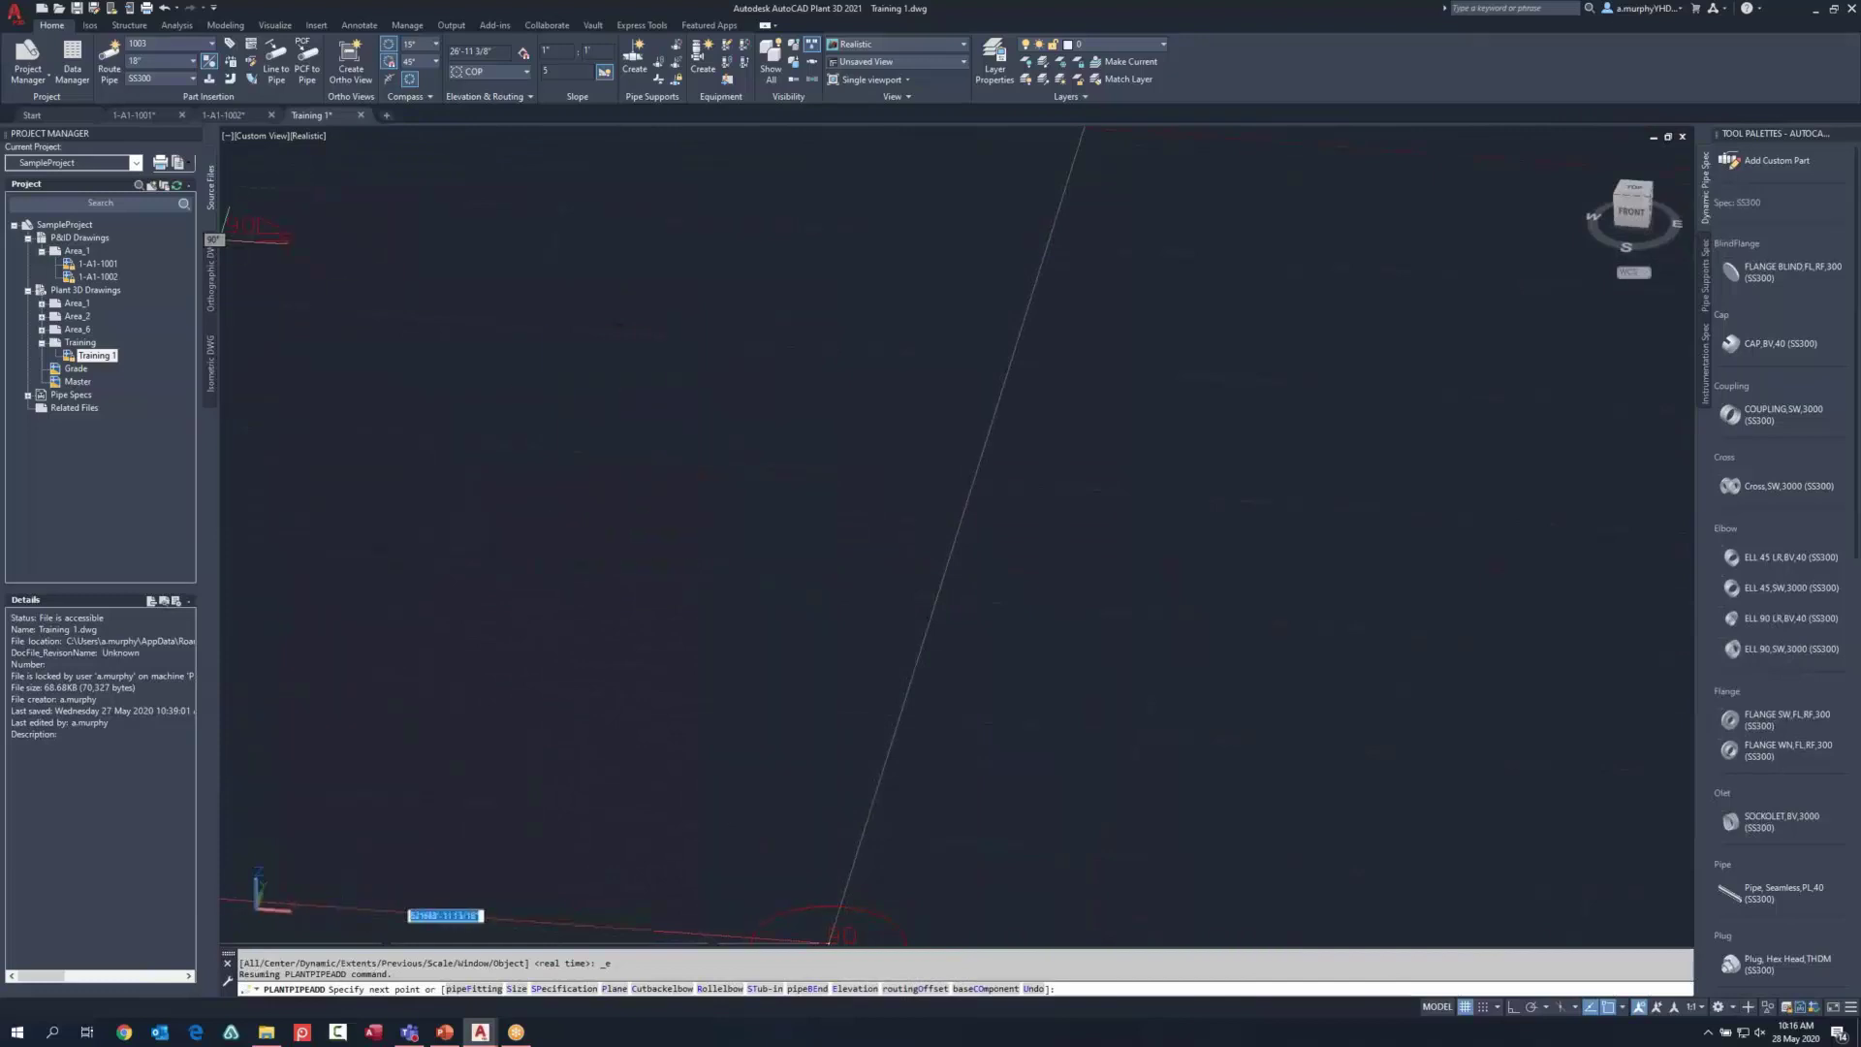
{"action": "left_click", "coordinate": [673, 454]}
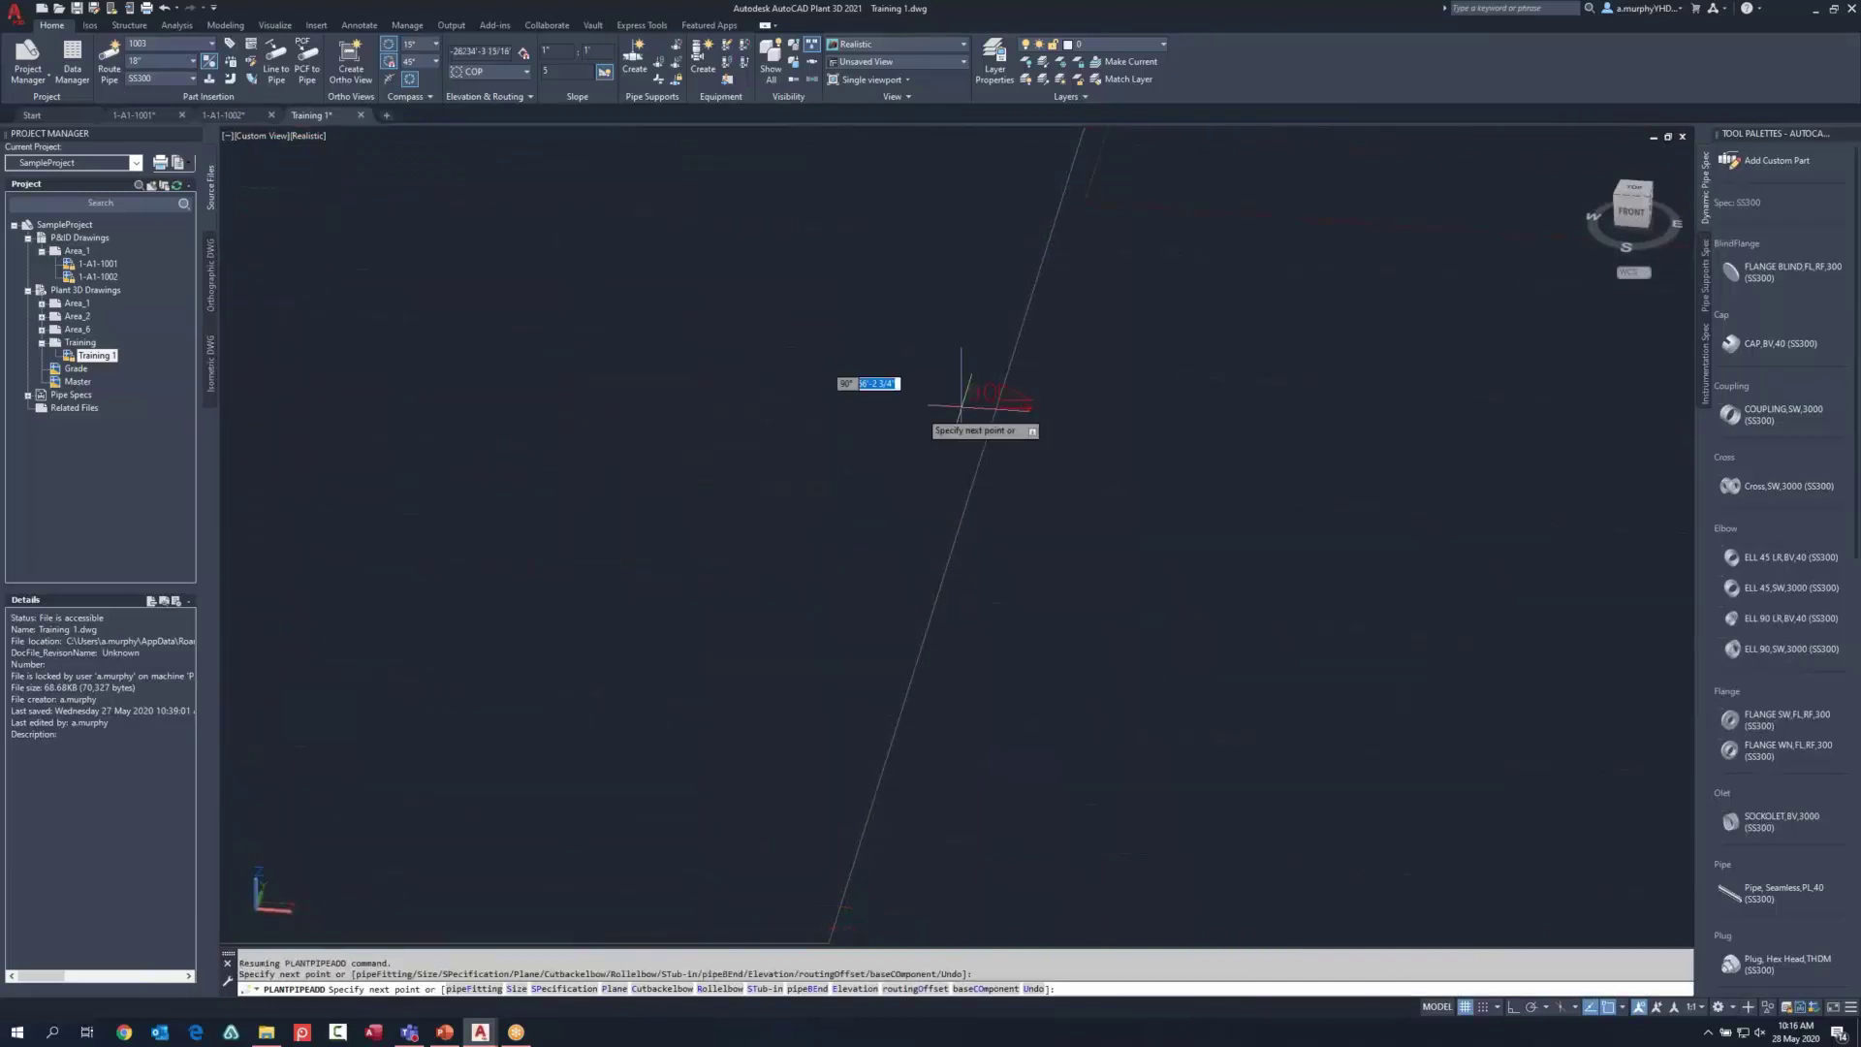
Step: Start a separate 18" pipe run with sloped routing on and place its points with changes of direction
{"action": "left_click", "coordinate": [104, 60]}
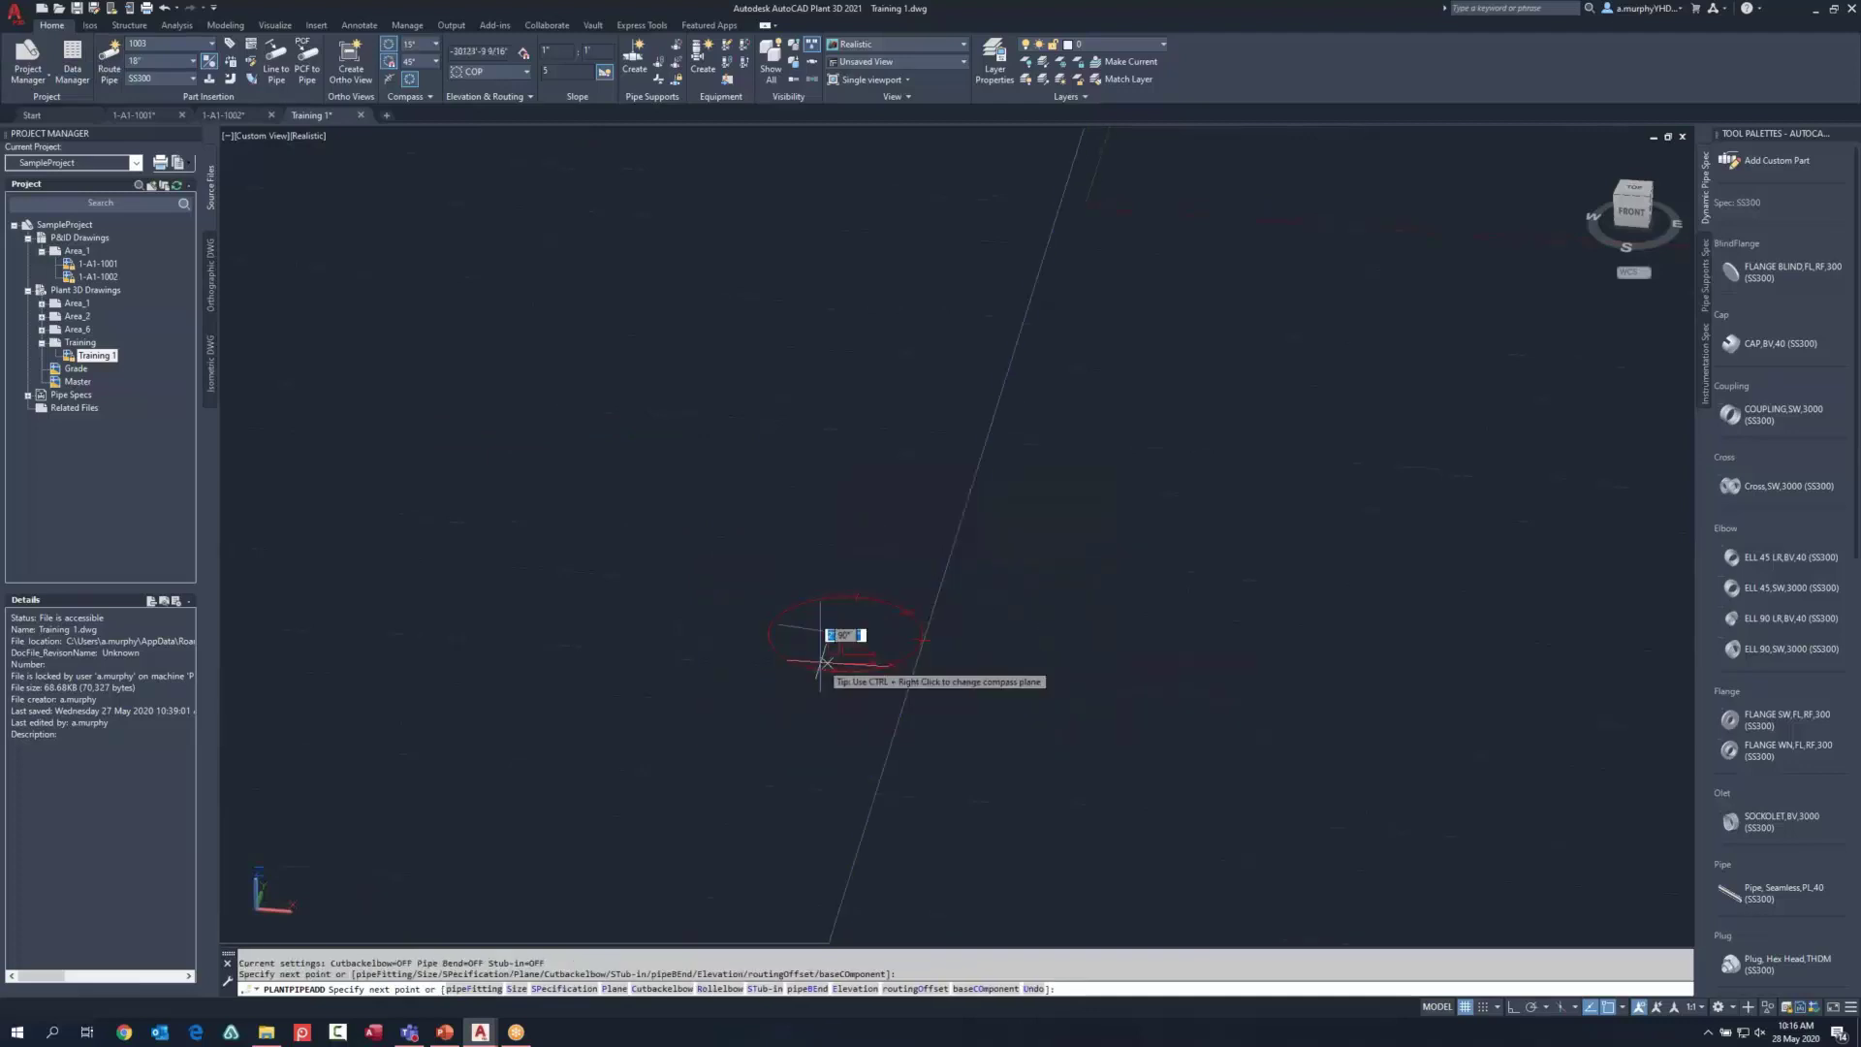
{"action": "scroll", "coordinate": [823, 657], "scroll_direction": "up", "scroll_amount": 10}
{"action": "scroll", "coordinate": [1152, 252], "scroll_direction": "up", "scroll_amount": 7}
{"action": "middle_click_drag", "start_coordinate": [1189, 249], "coordinate": [893, 504]}
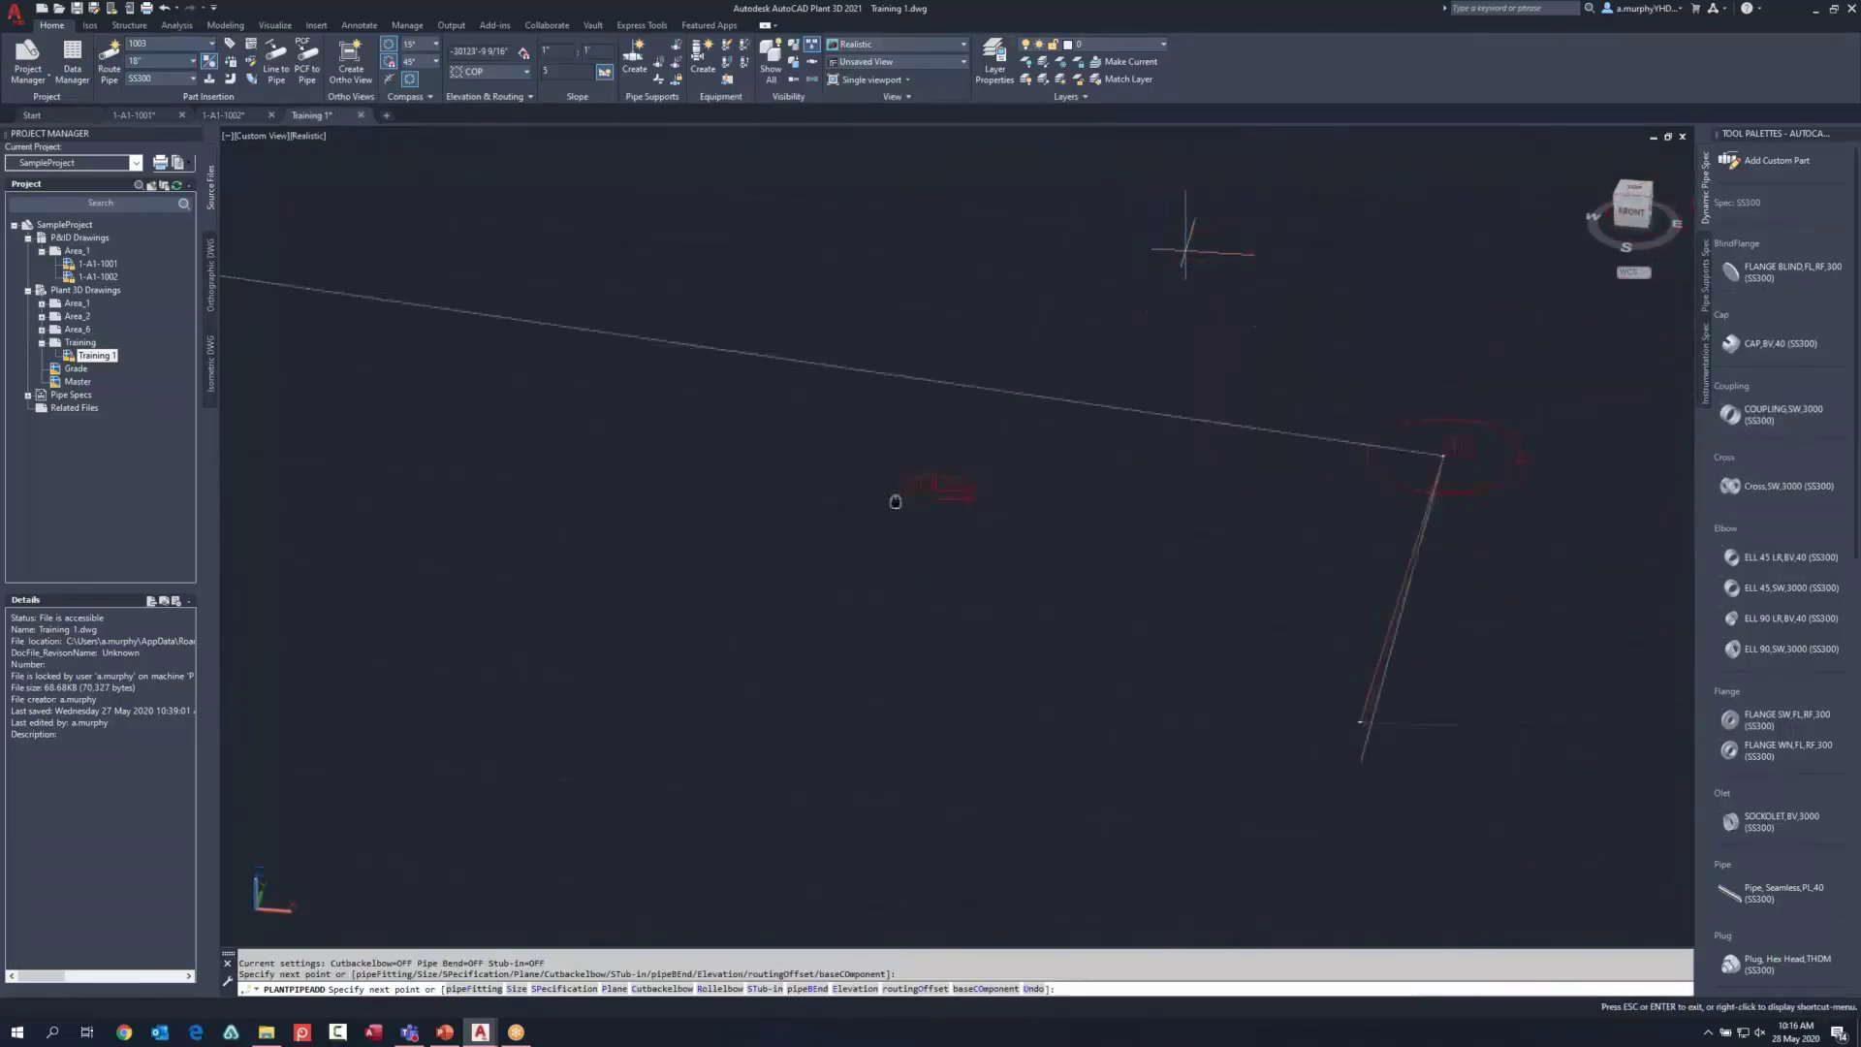
{"action": "scroll", "coordinate": [893, 503], "scroll_direction": "down", "scroll_amount": 2}
{"action": "left_click", "coordinate": [896, 498]}
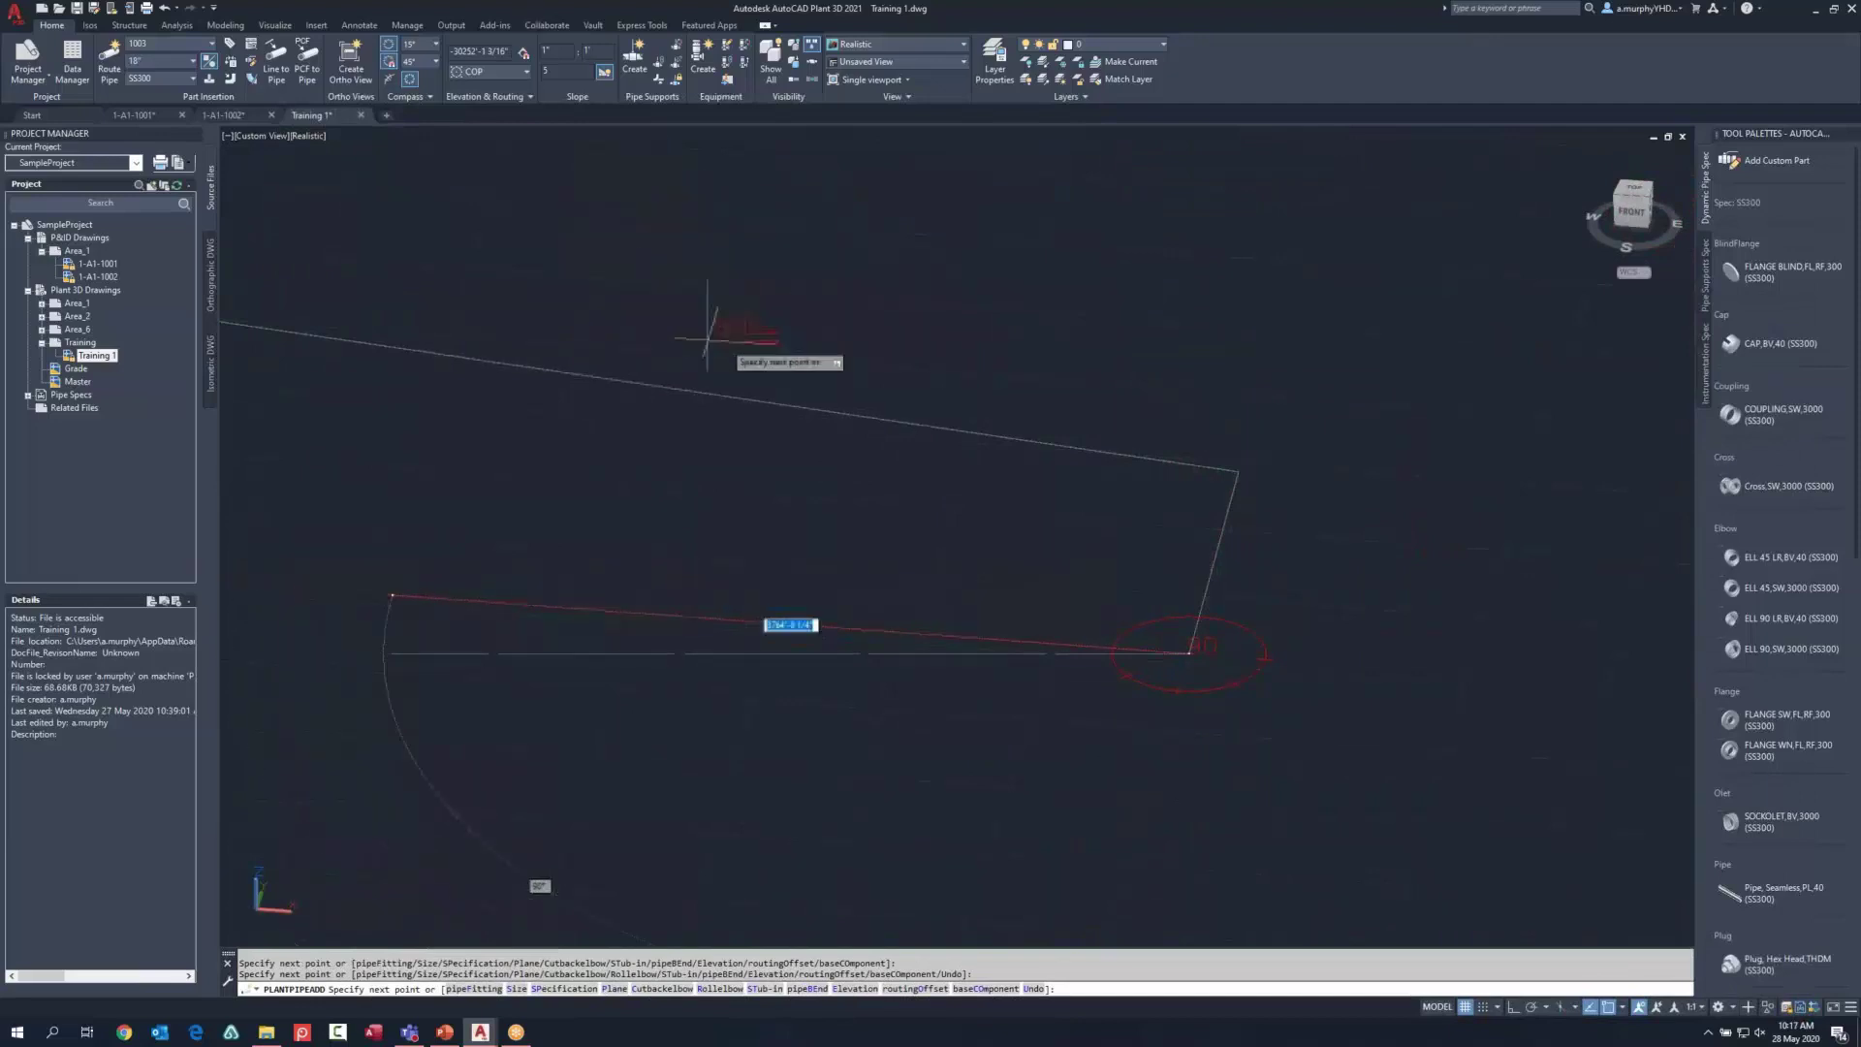
{"action": "left_click", "coordinate": [679, 419]}
Step: Examine the newly routed sloped 18" pipe segments up close and end the pipe routing
{"action": "scroll", "coordinate": [542, 662], "scroll_direction": "up", "scroll_amount": 9}
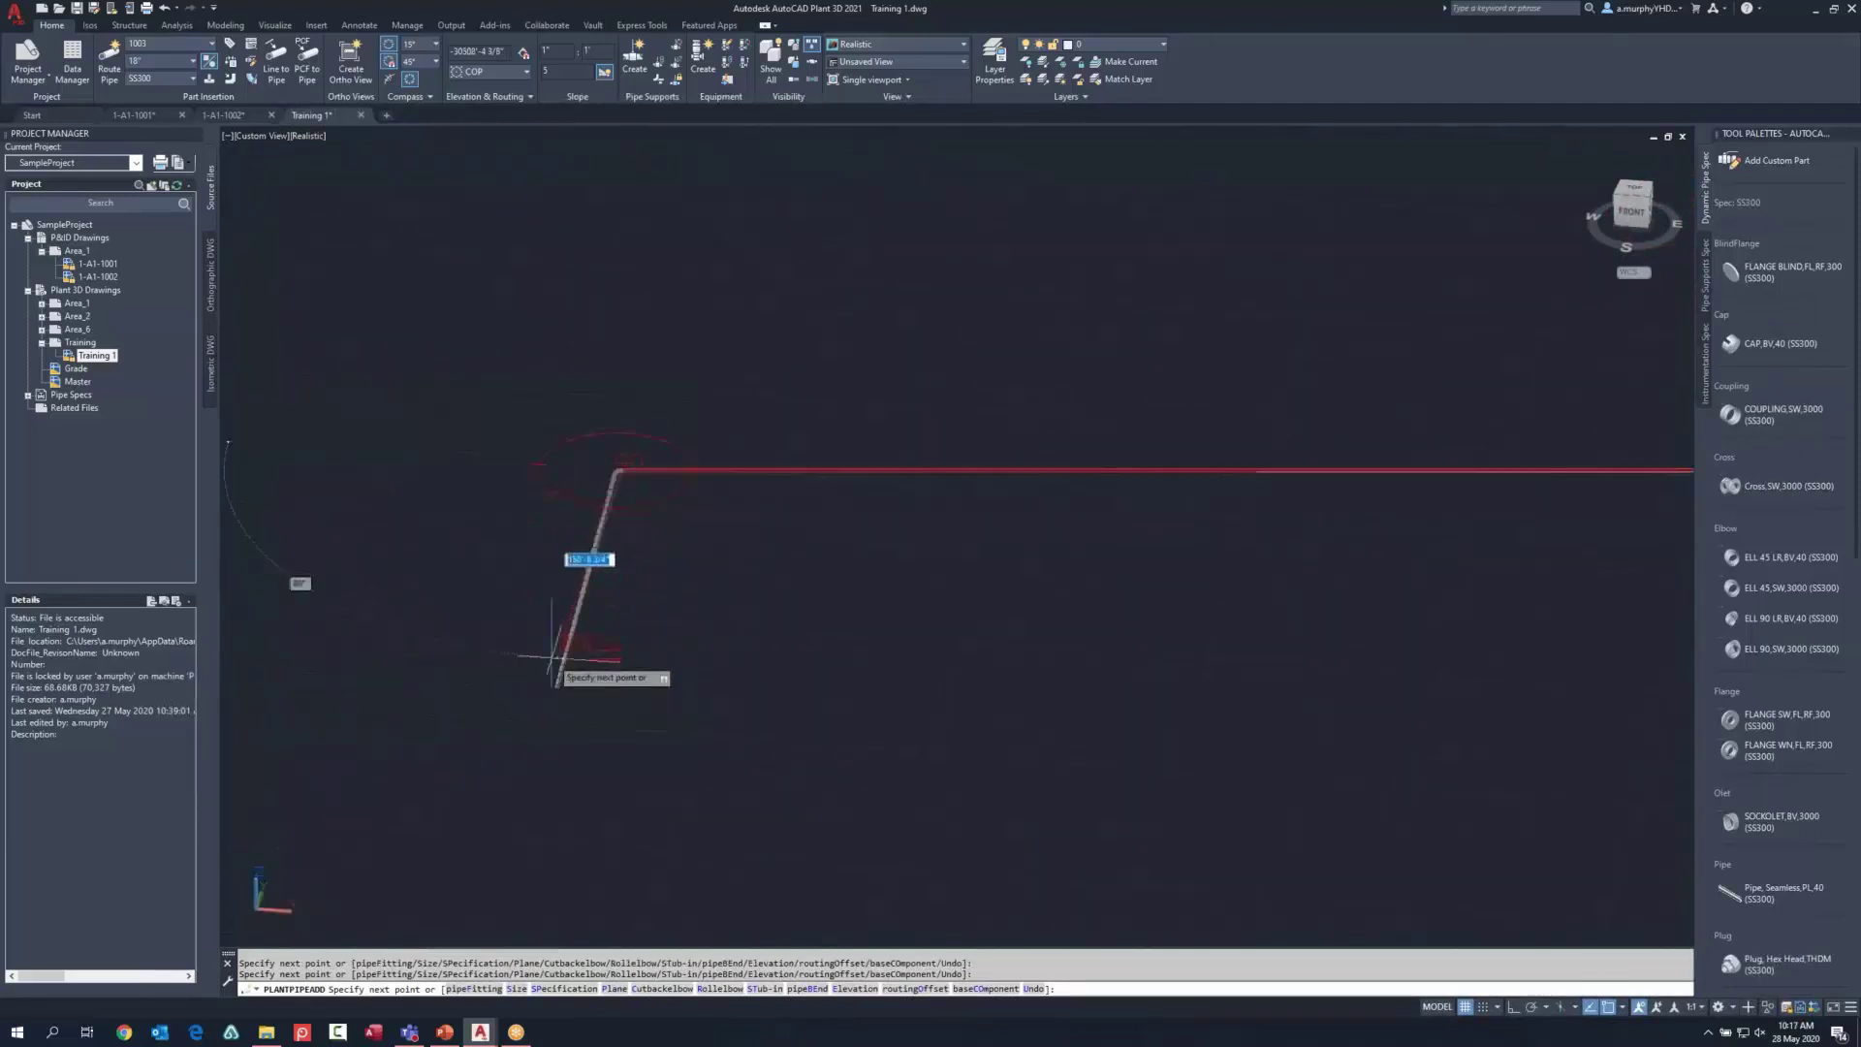
{"action": "scroll", "coordinate": [671, 453], "scroll_direction": "up", "scroll_amount": 8}
{"action": "middle_click_drag", "start_coordinate": [884, 498], "coordinate": [950, 441]}
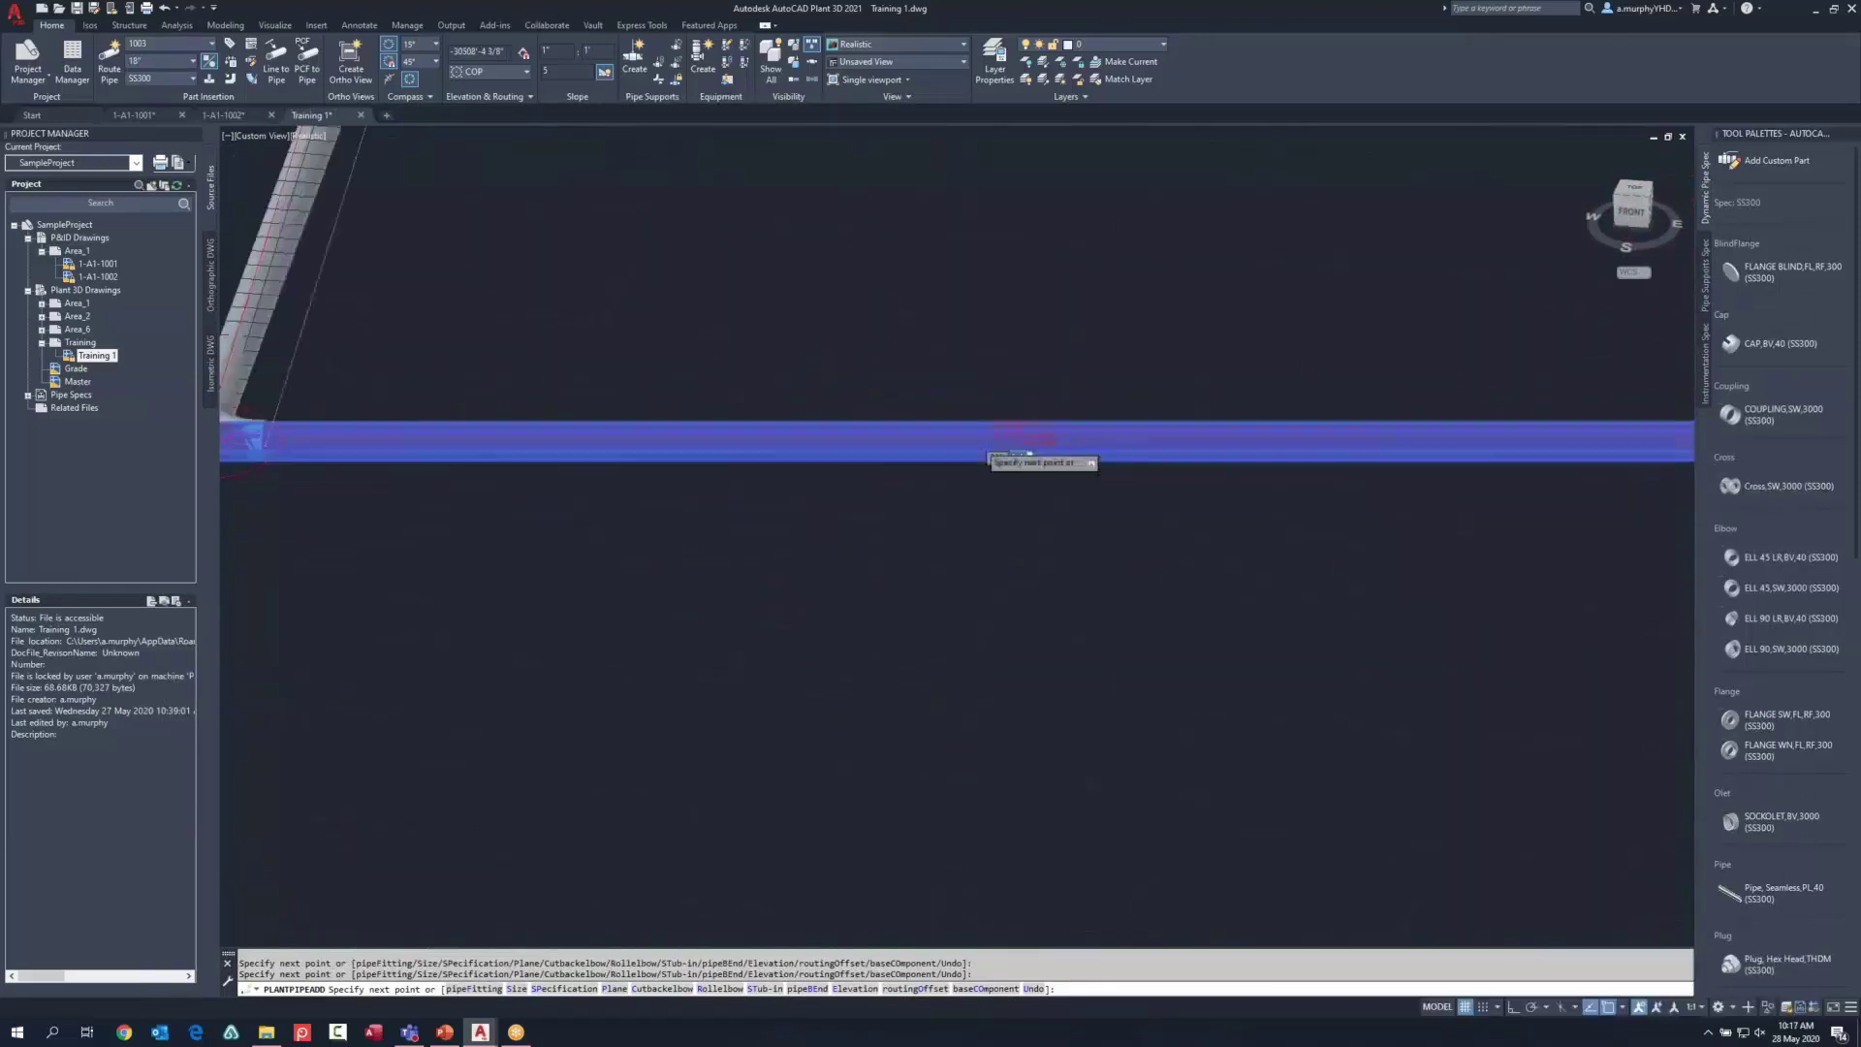
{"action": "scroll", "coordinate": [913, 594], "scroll_direction": "up", "scroll_amount": 2}
{"action": "middle_click_drag", "start_coordinate": [913, 593], "coordinate": [913, 542], "text": "shift"}
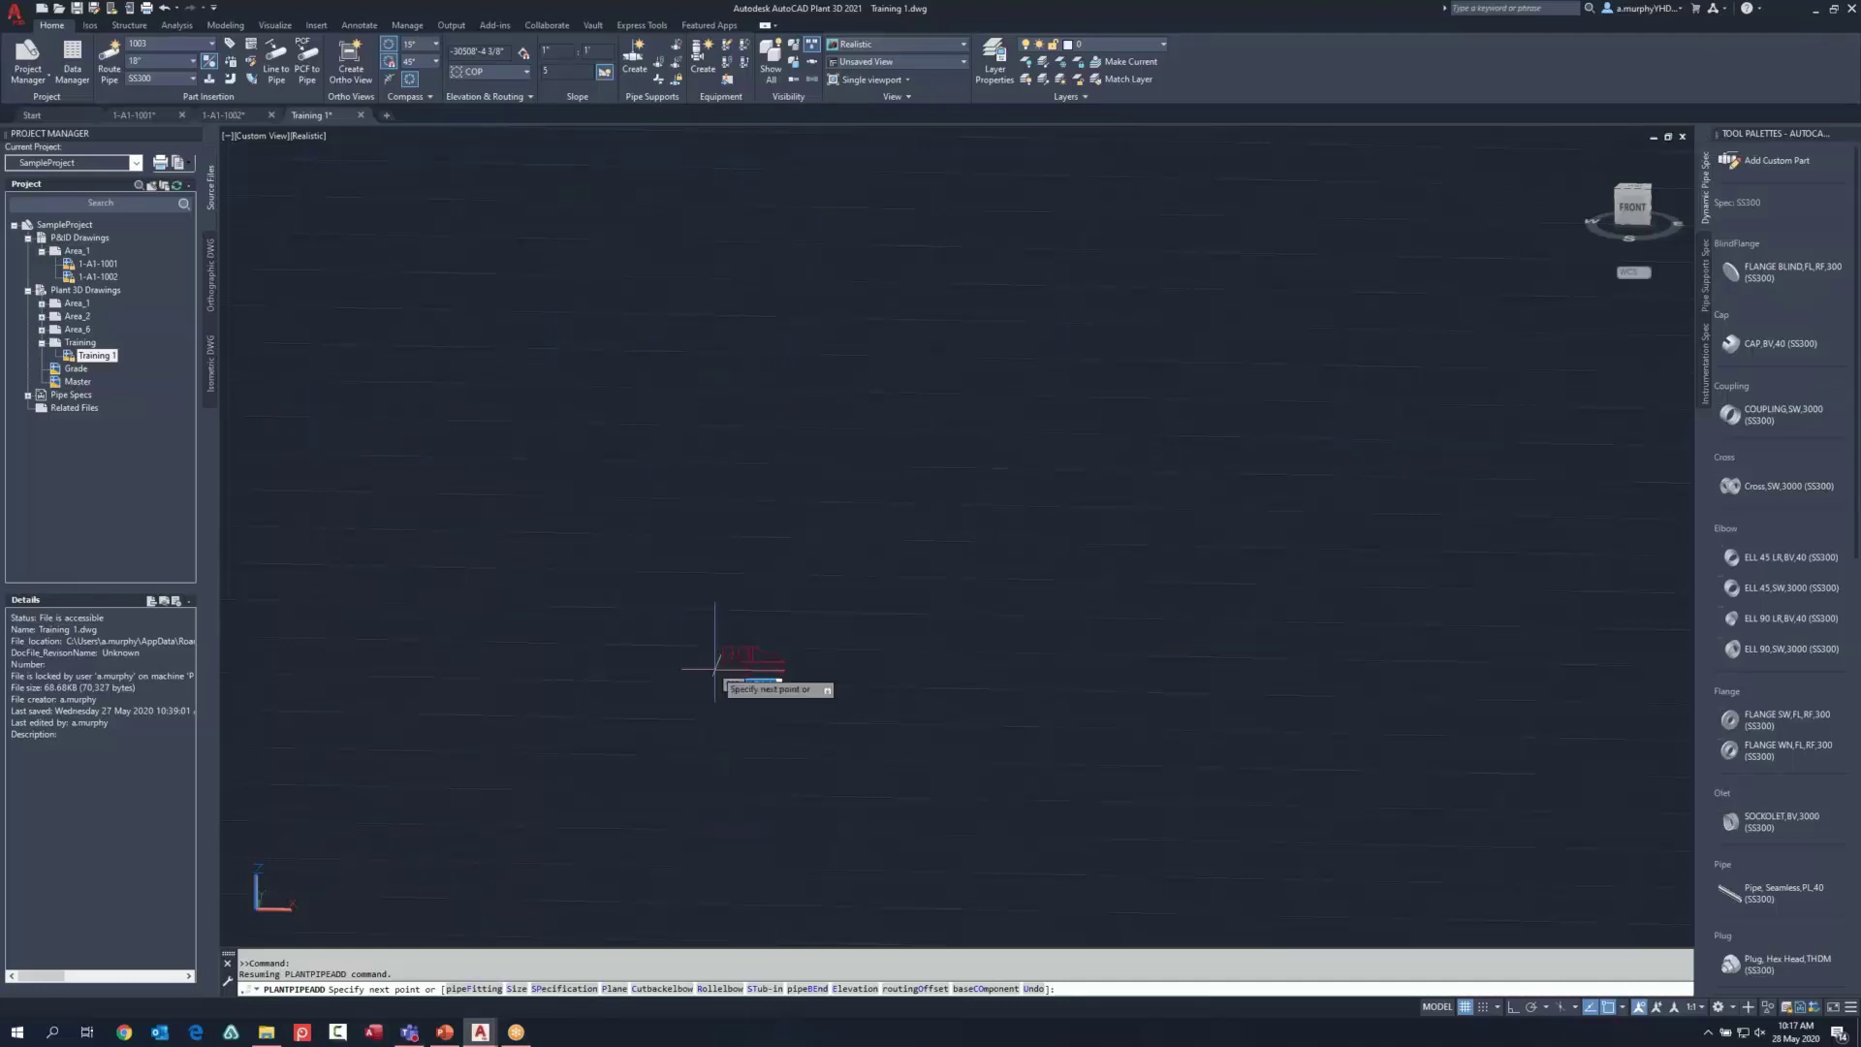
{"action": "key", "text": "Escape"}
{"action": "key", "text": "Escape"}
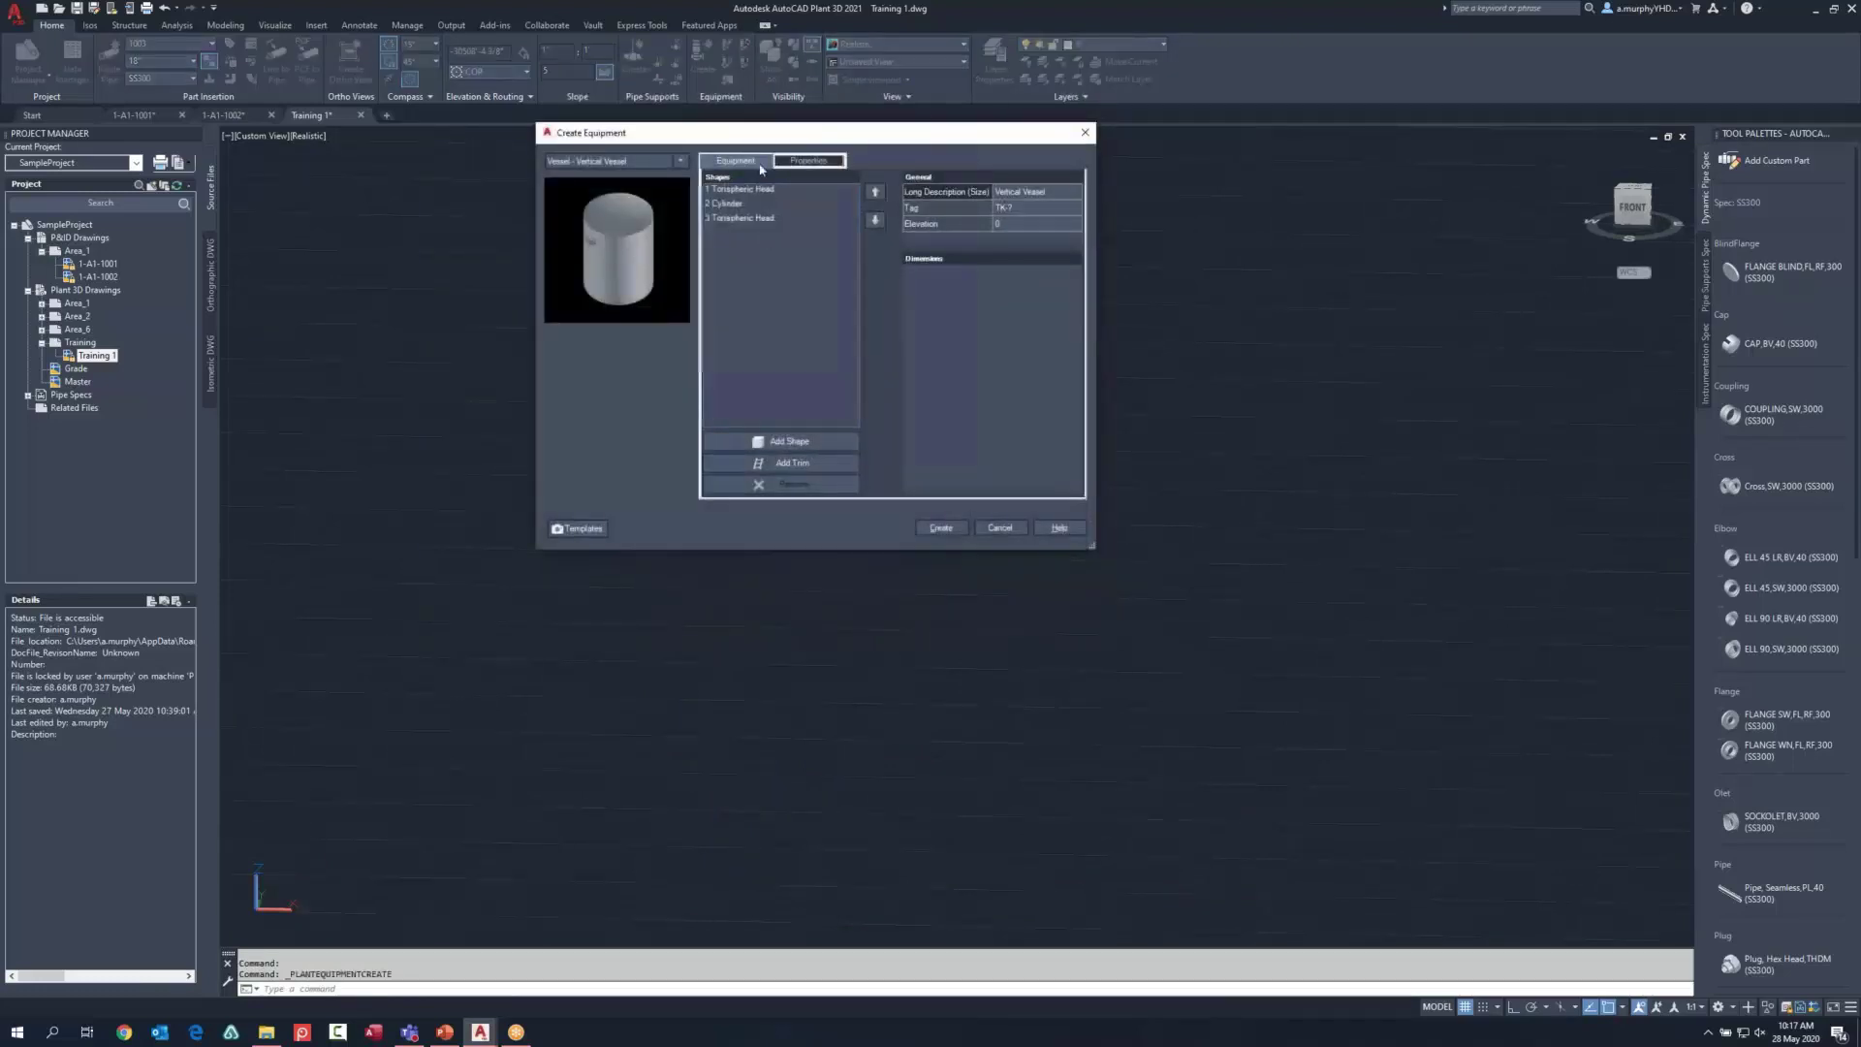
Step: Create a Centrifugal Pump with its default dimensions and place it with its rotation in open model space
{"action": "left_click_drag", "start_coordinate": [786, 140], "coordinate": [749, 220]}
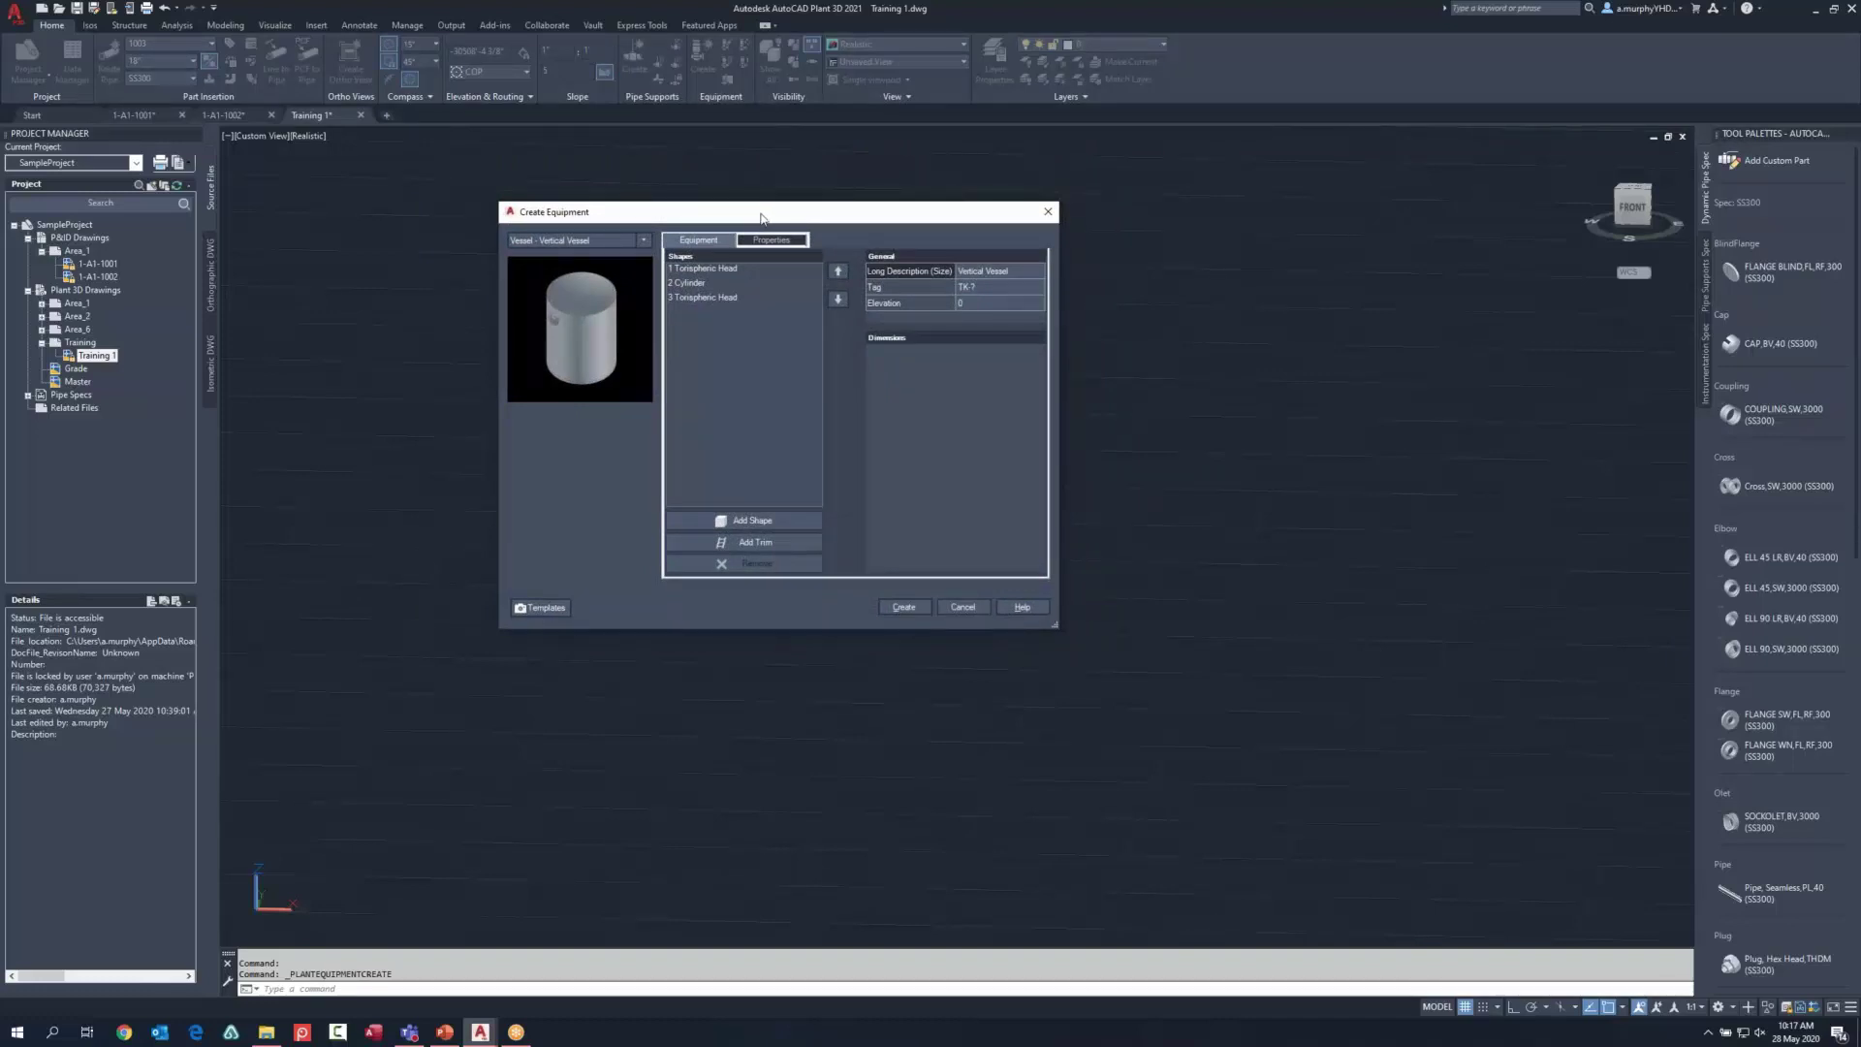
{"action": "left_click", "coordinate": [644, 240]}
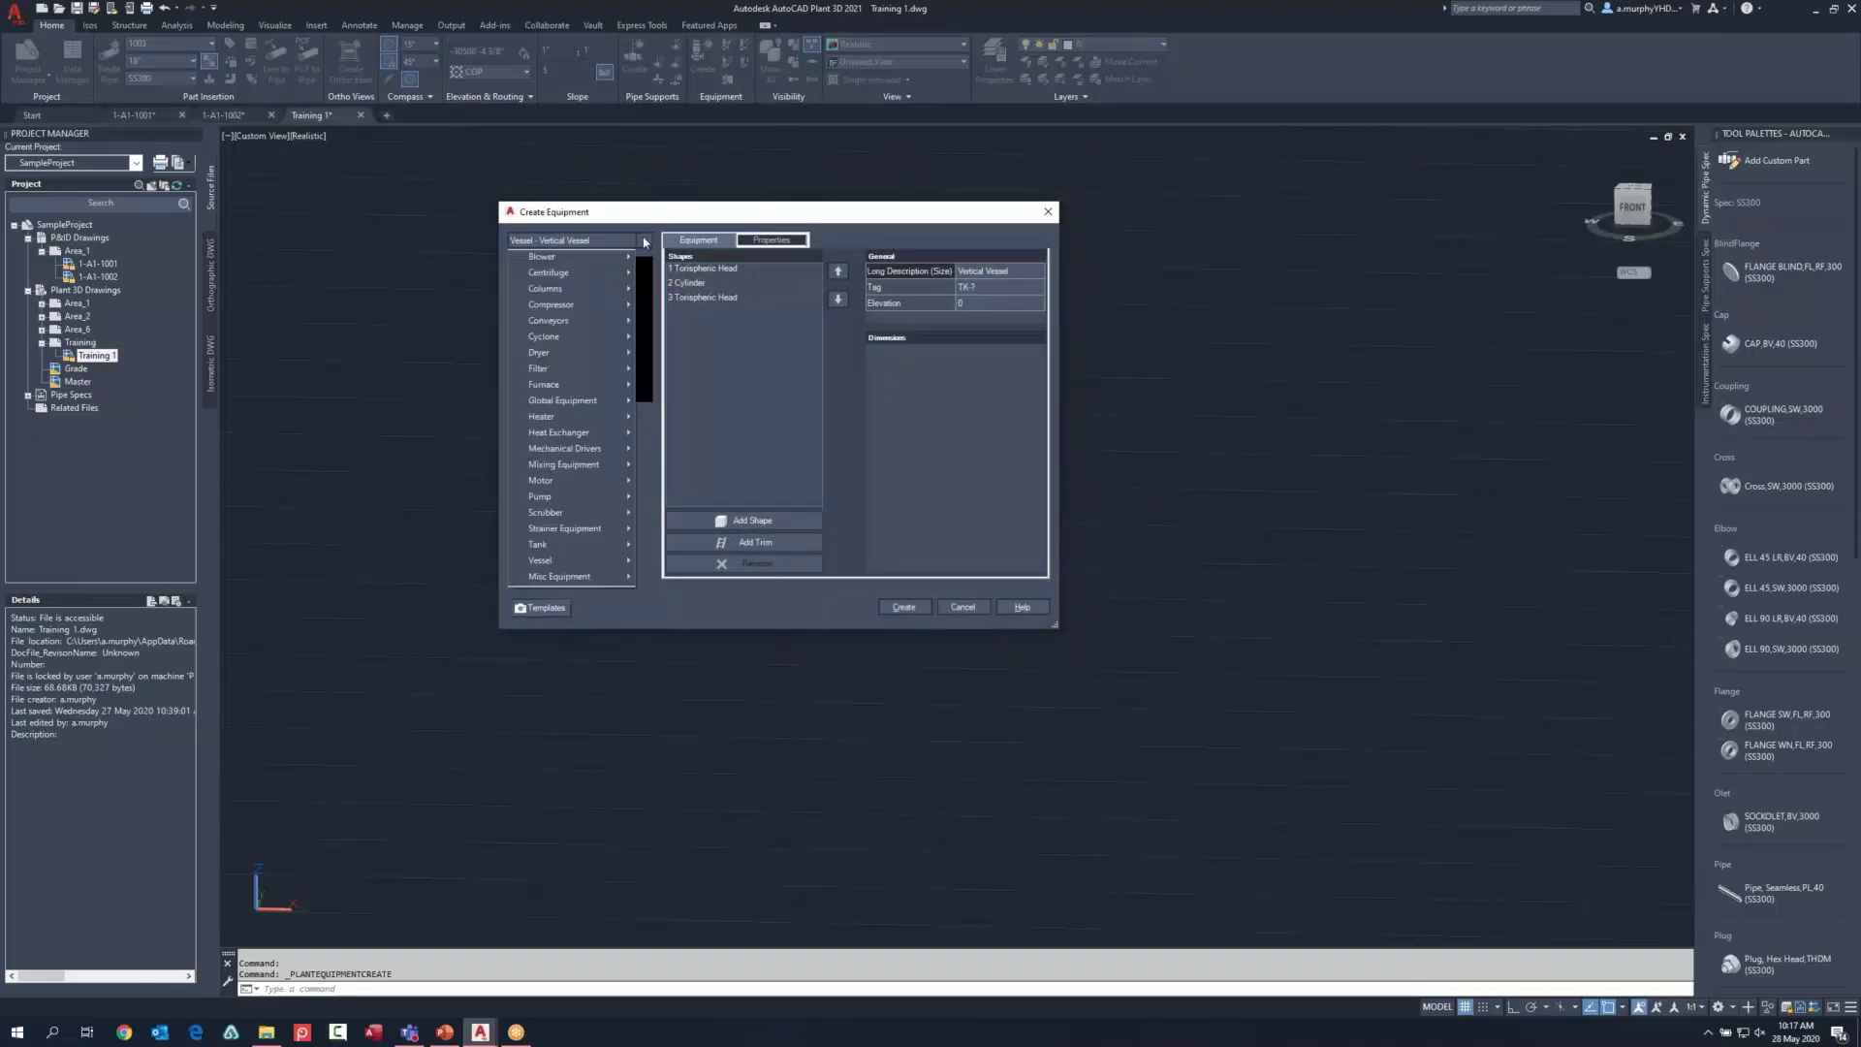
{"action": "mouse_move", "coordinate": [570, 500]}
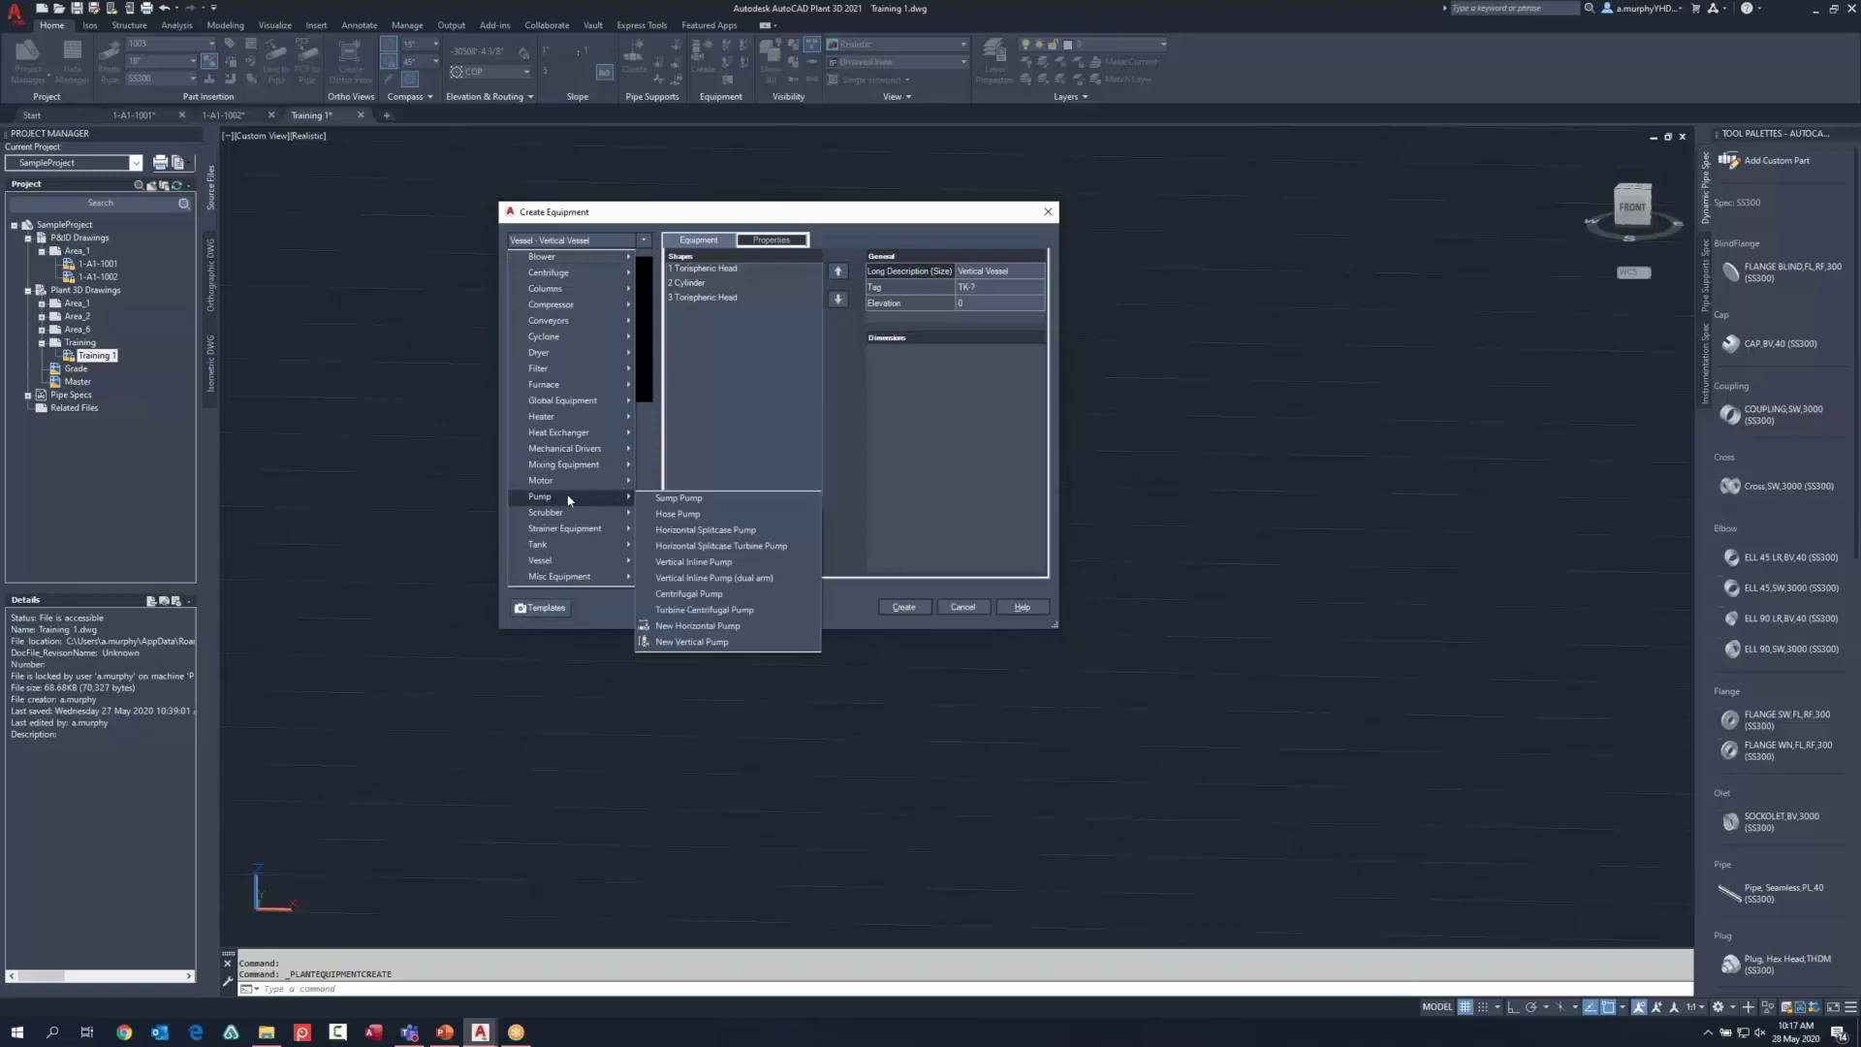
{"action": "left_click", "coordinate": [690, 594]}
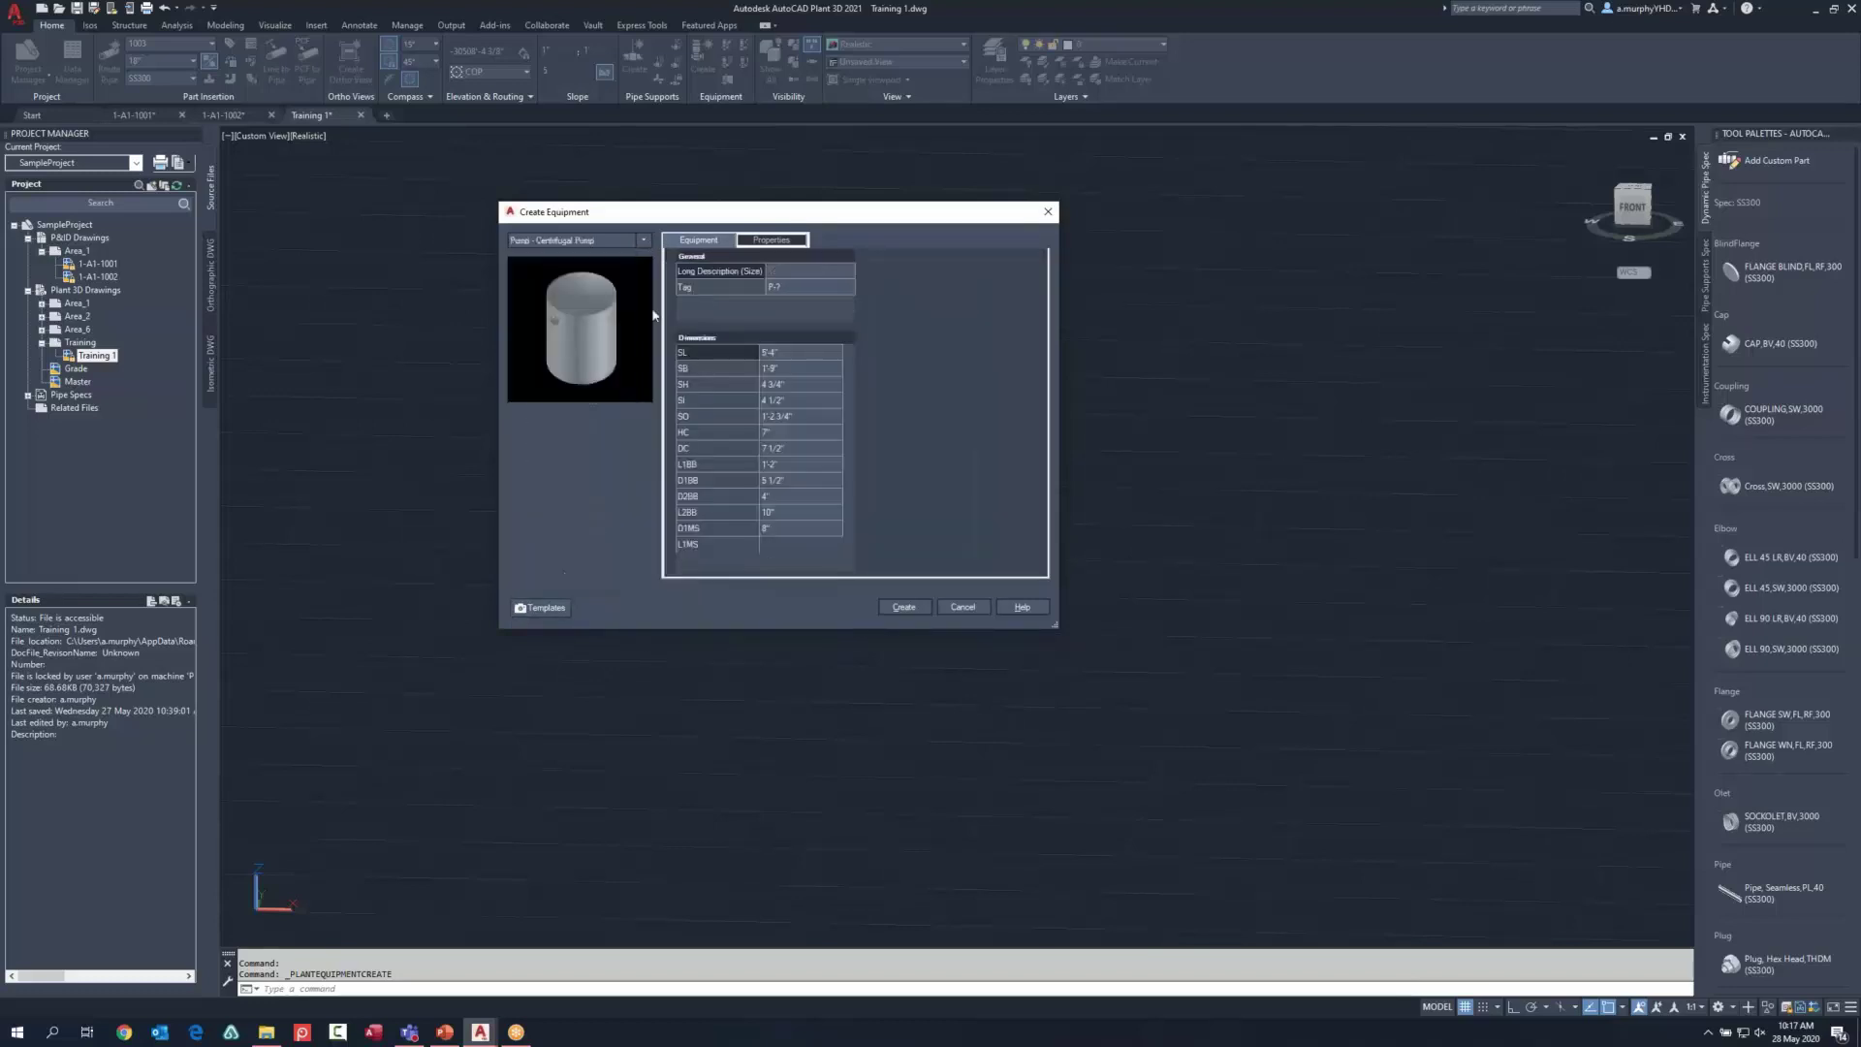
{"action": "left_click", "coordinate": [904, 607]}
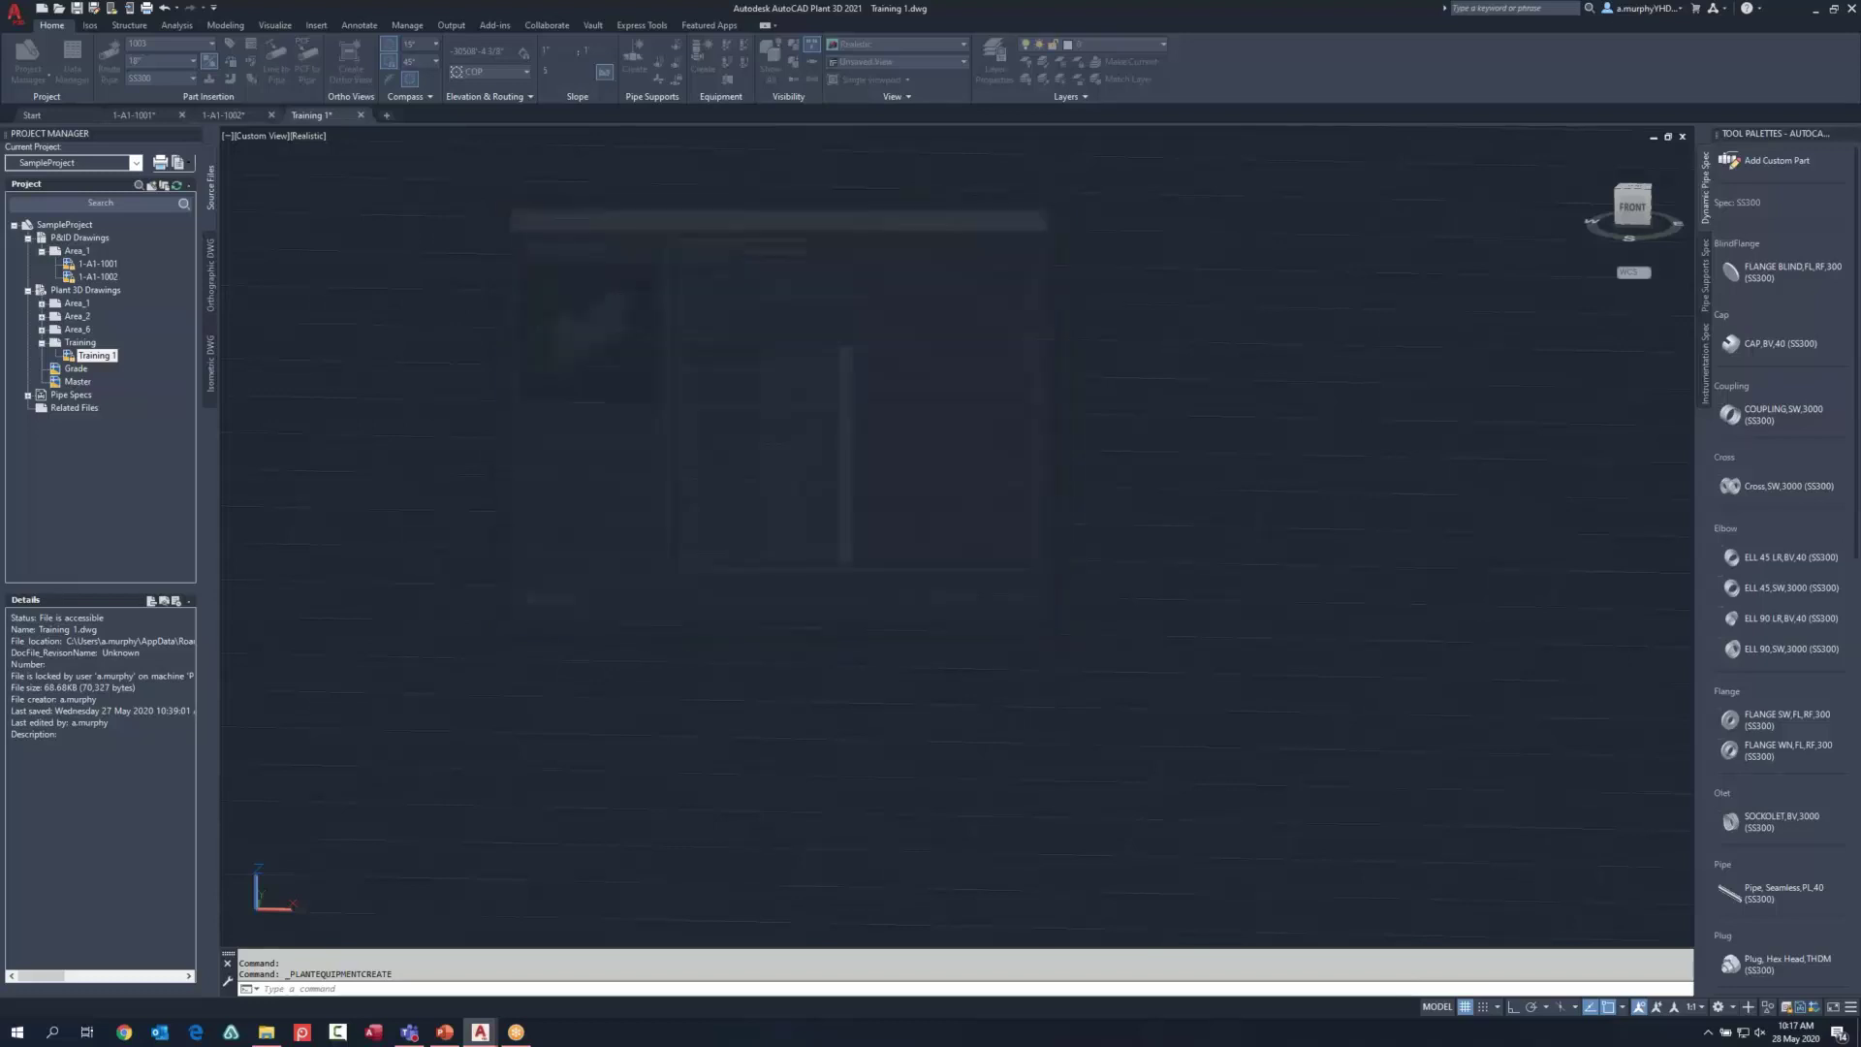
{"action": "left_click", "coordinate": [834, 679]}
{"action": "left_click", "coordinate": [1024, 690]}
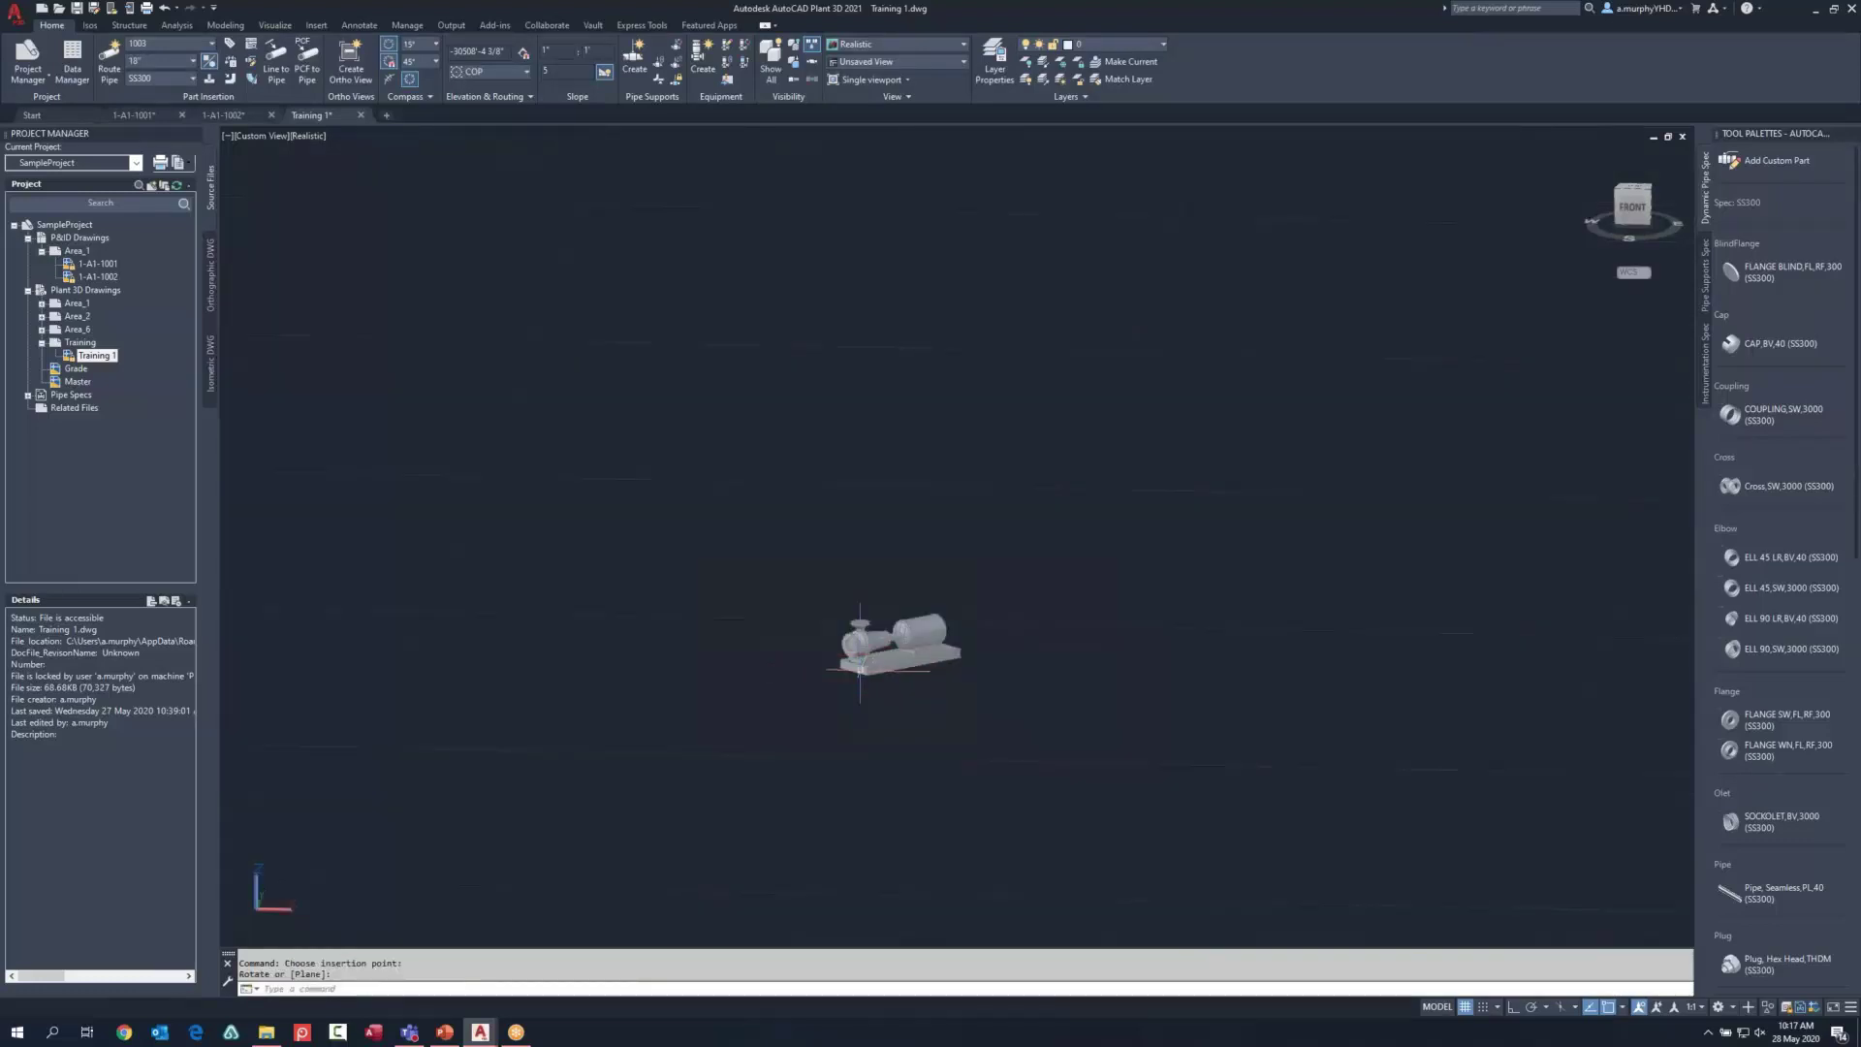
{"action": "scroll", "coordinate": [904, 631], "scroll_direction": "up", "scroll_amount": 5}
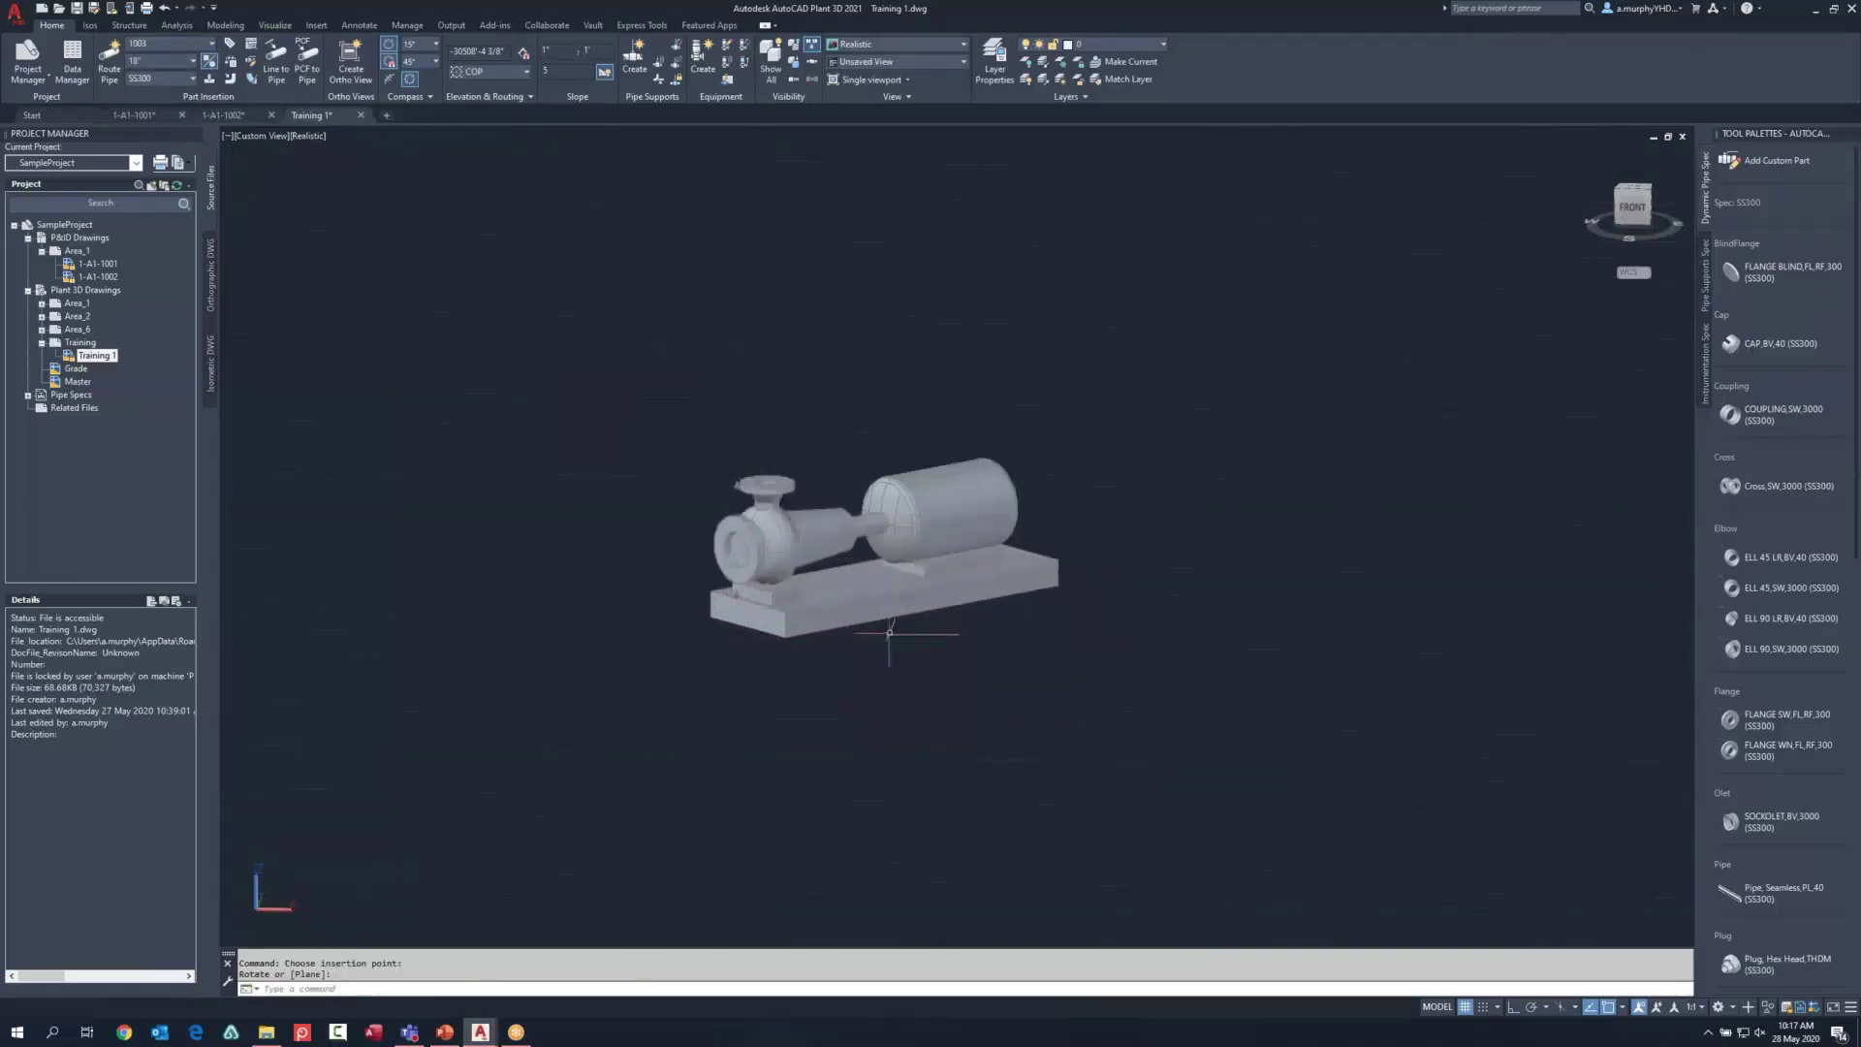
Step: Start creating a new piece of equipment and set its type to Vertical Vessel
{"action": "left_click", "coordinate": [634, 57]}
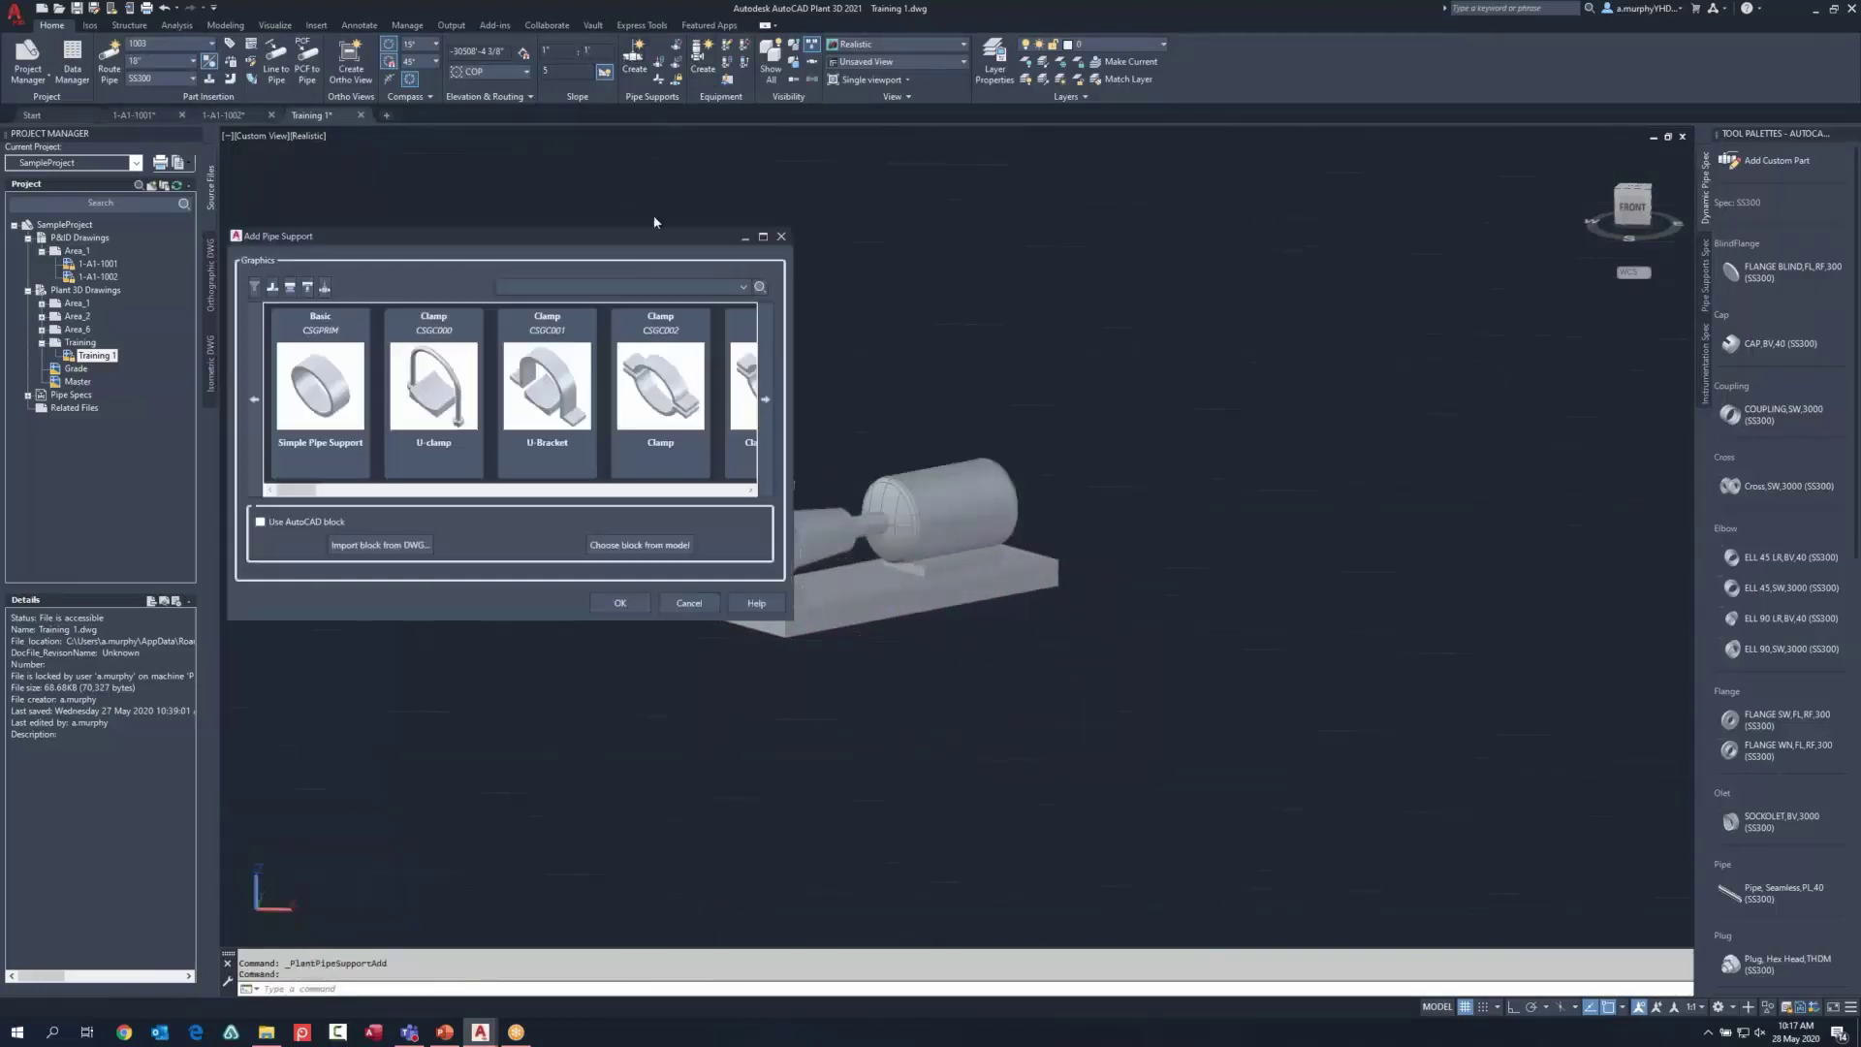
{"action": "left_click", "coordinate": [690, 603]}
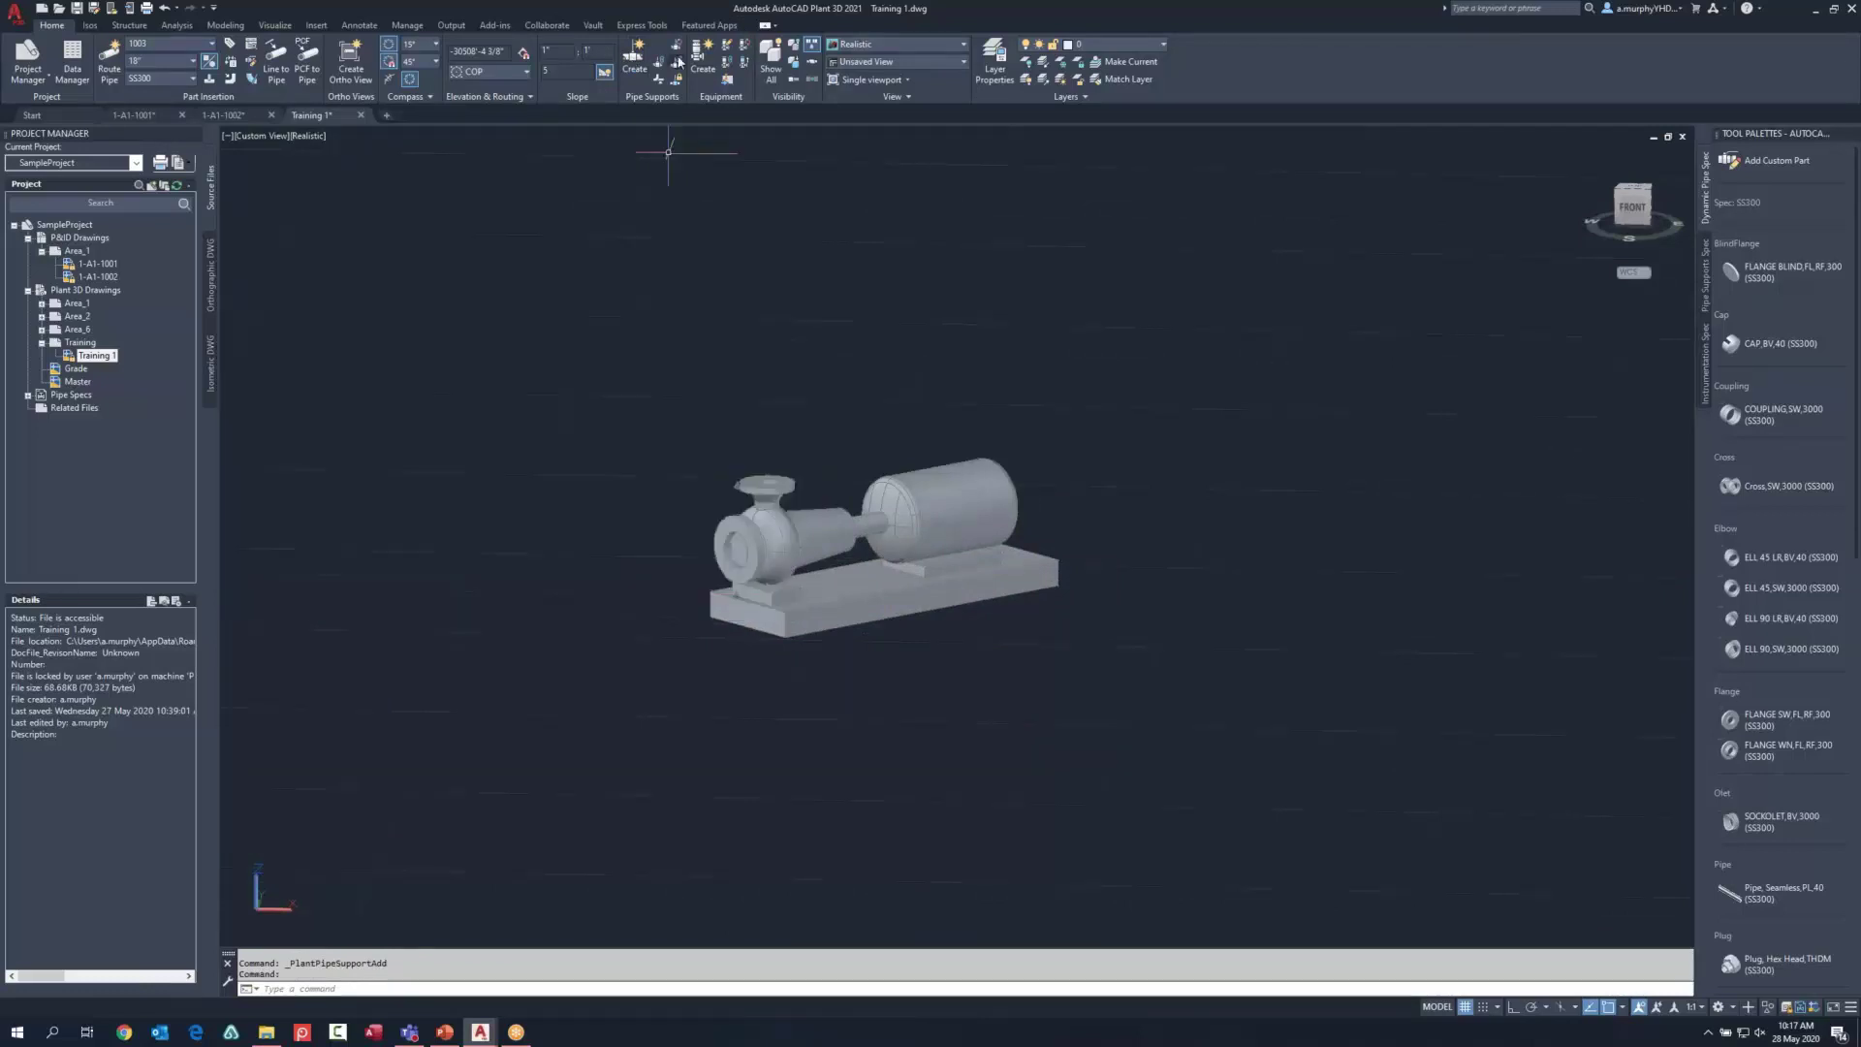
{"action": "left_click", "coordinate": [703, 60]}
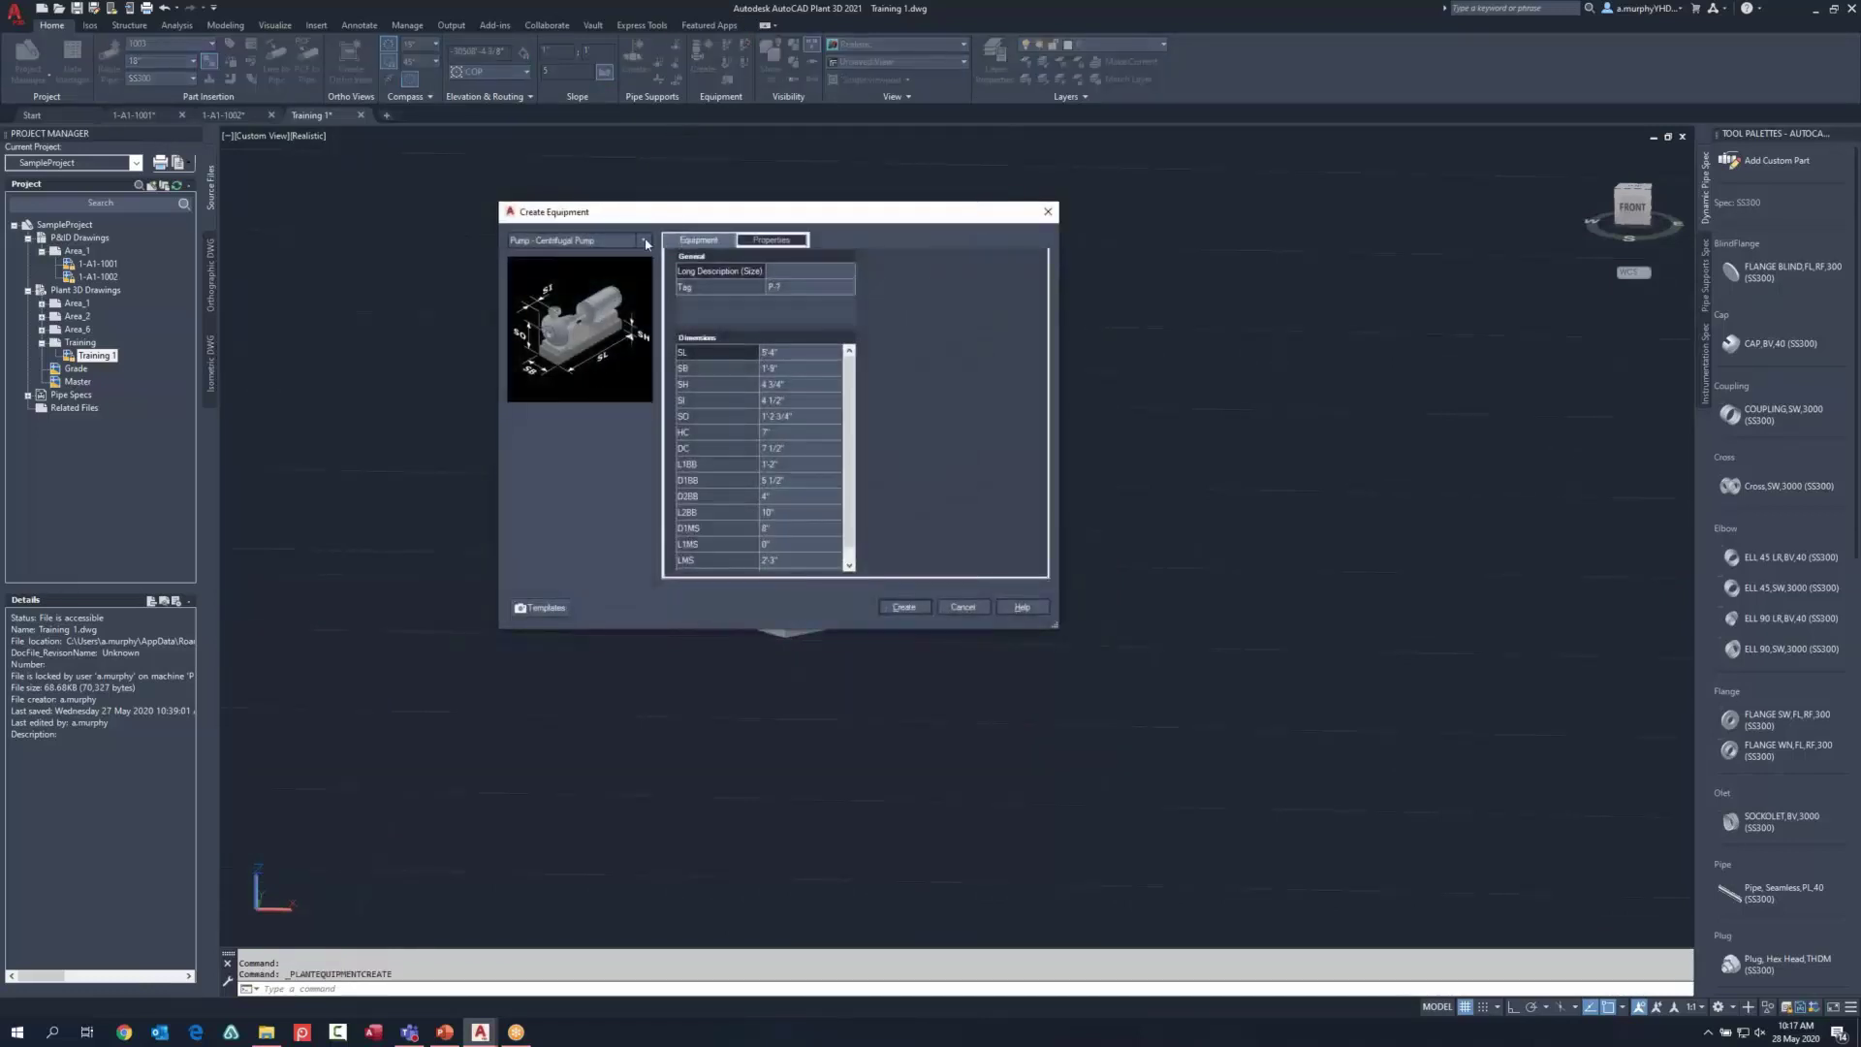
{"action": "left_click", "coordinate": [645, 241]}
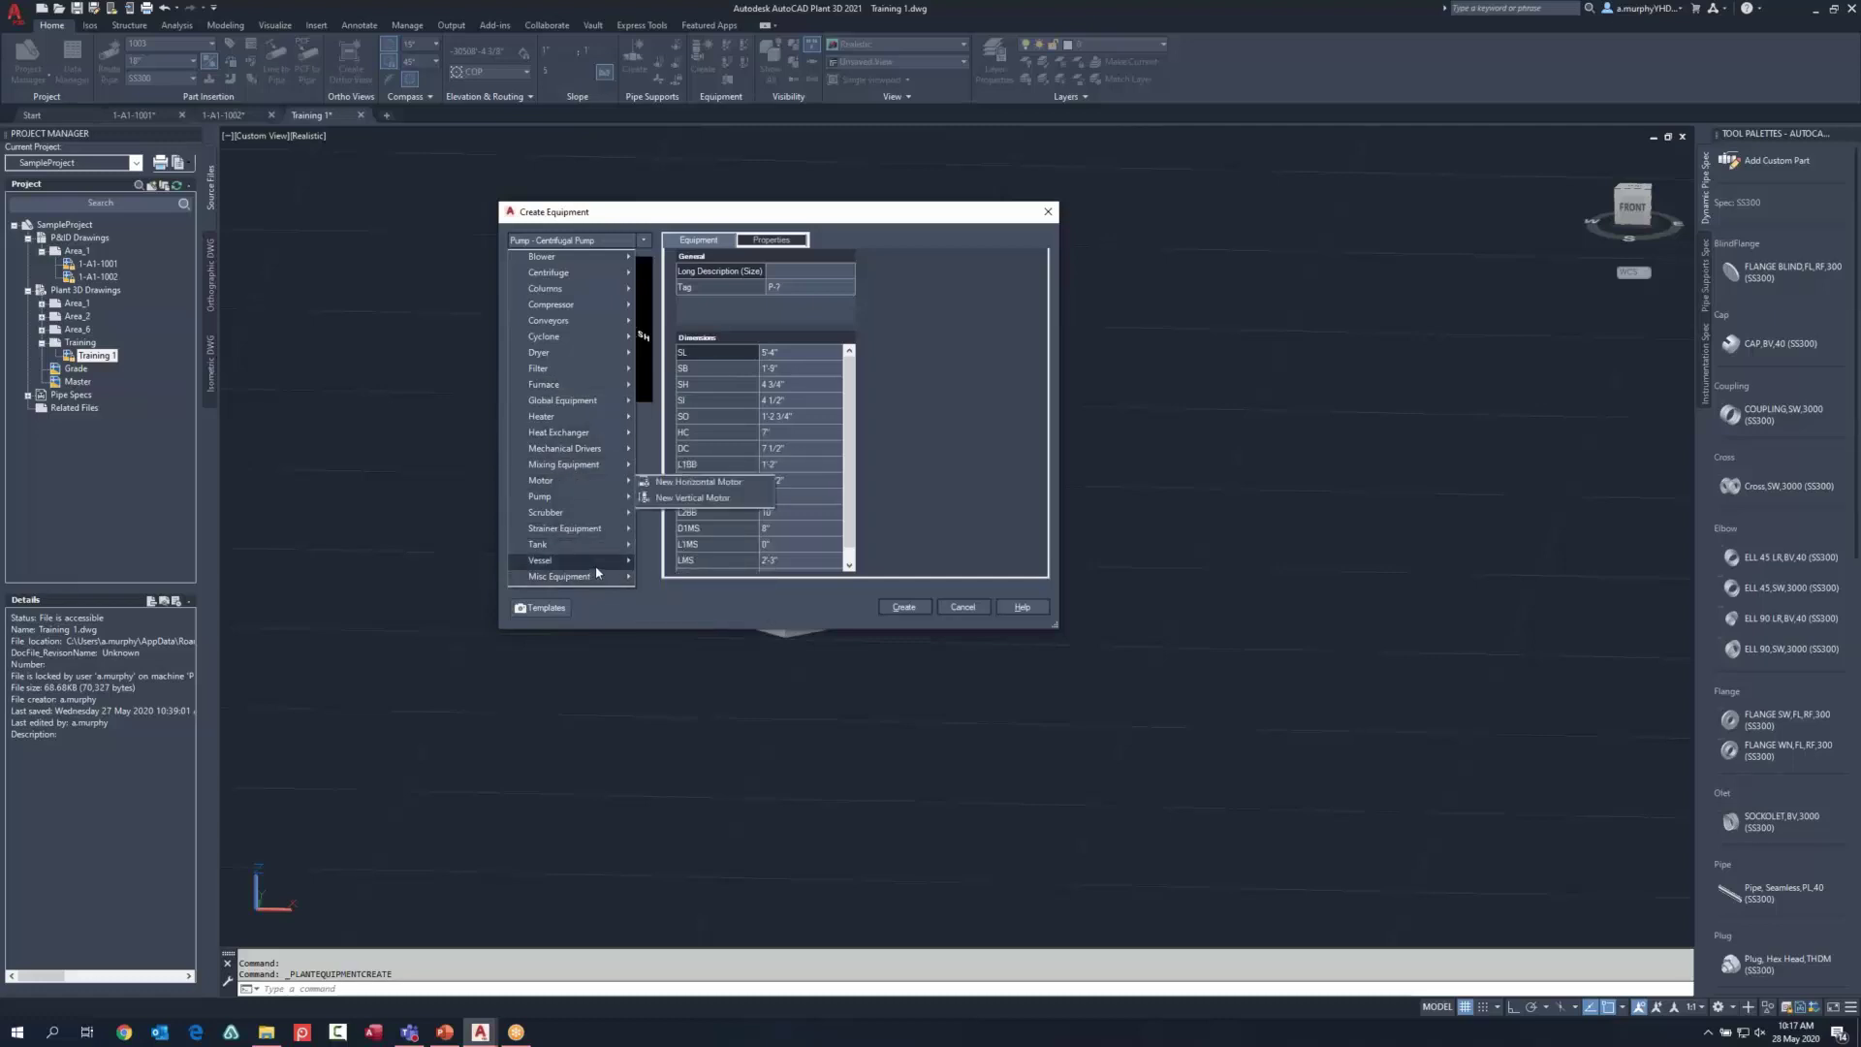
{"action": "mouse_move", "coordinate": [582, 561]}
{"action": "left_click", "coordinate": [694, 562]}
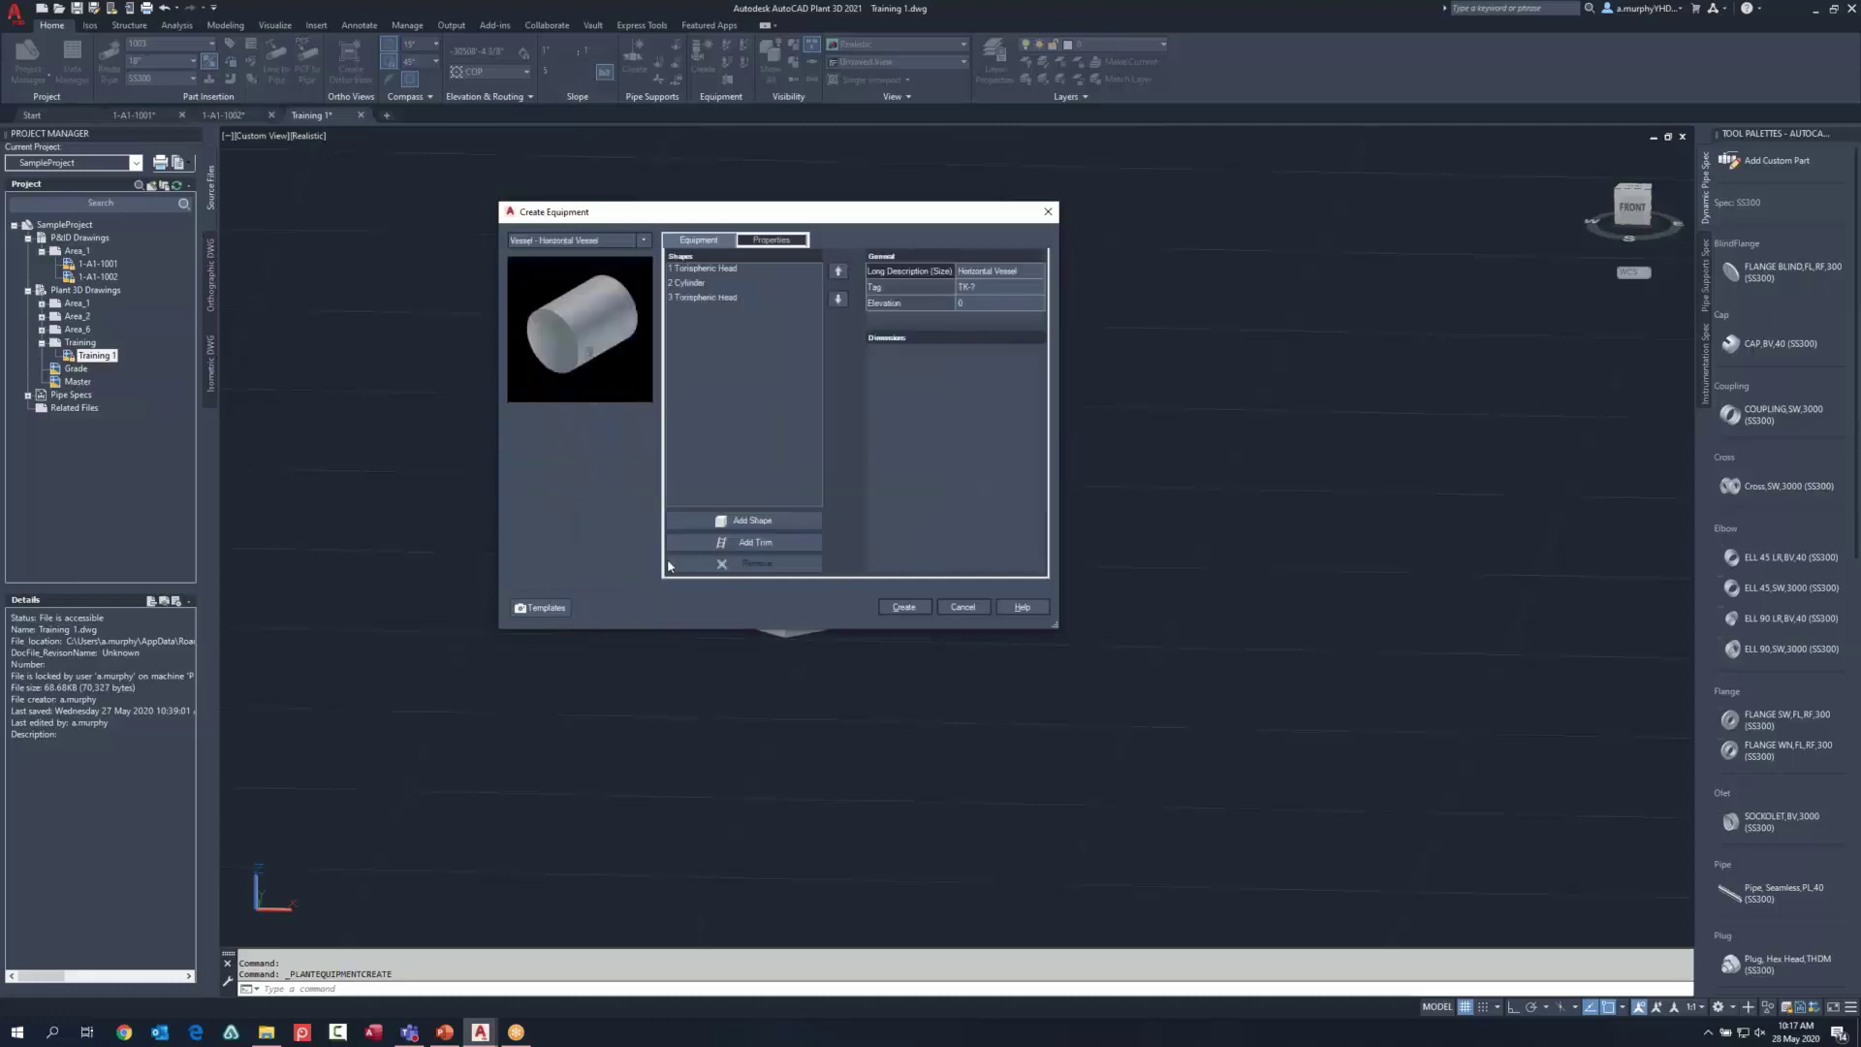
{"action": "left_click", "coordinate": [644, 241]}
{"action": "mouse_move", "coordinate": [606, 560]}
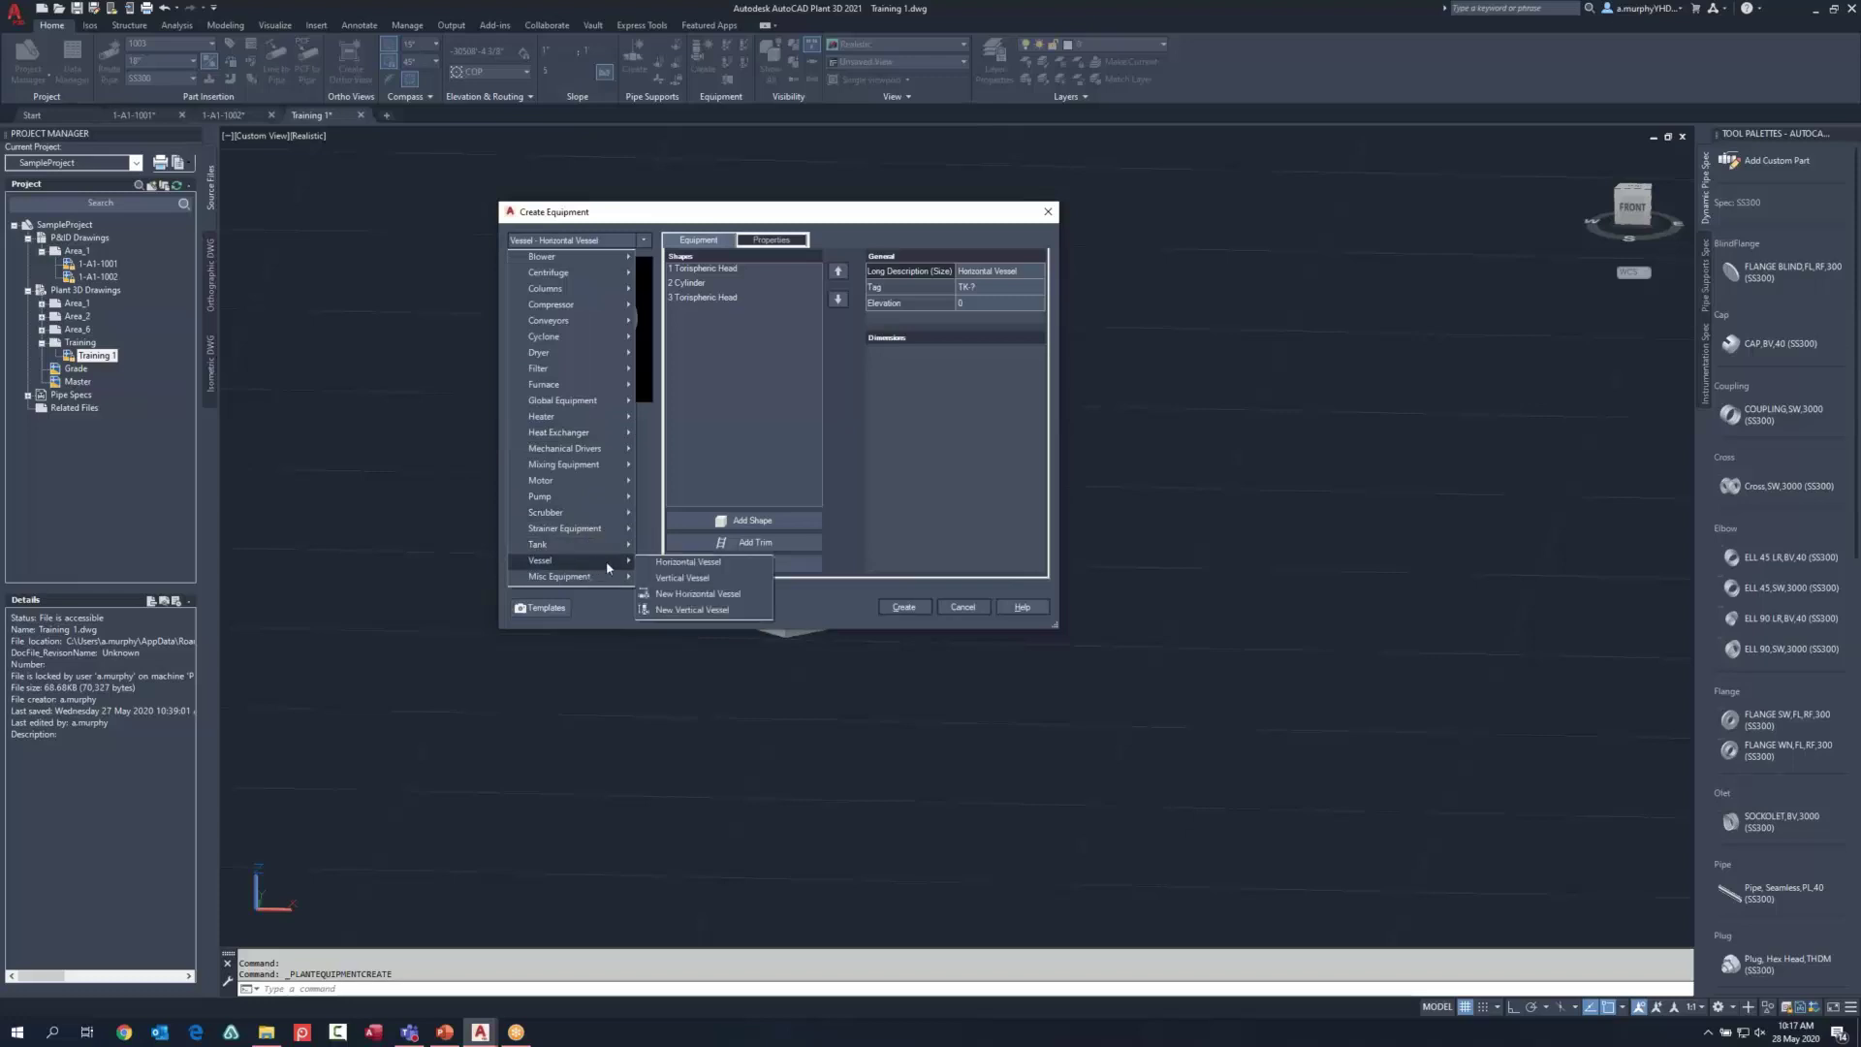
{"action": "left_click", "coordinate": [683, 578]}
Step: Review the vertical vessel's head and cylinder shapes and the shape types that can be added
{"action": "left_click", "coordinate": [721, 269]}
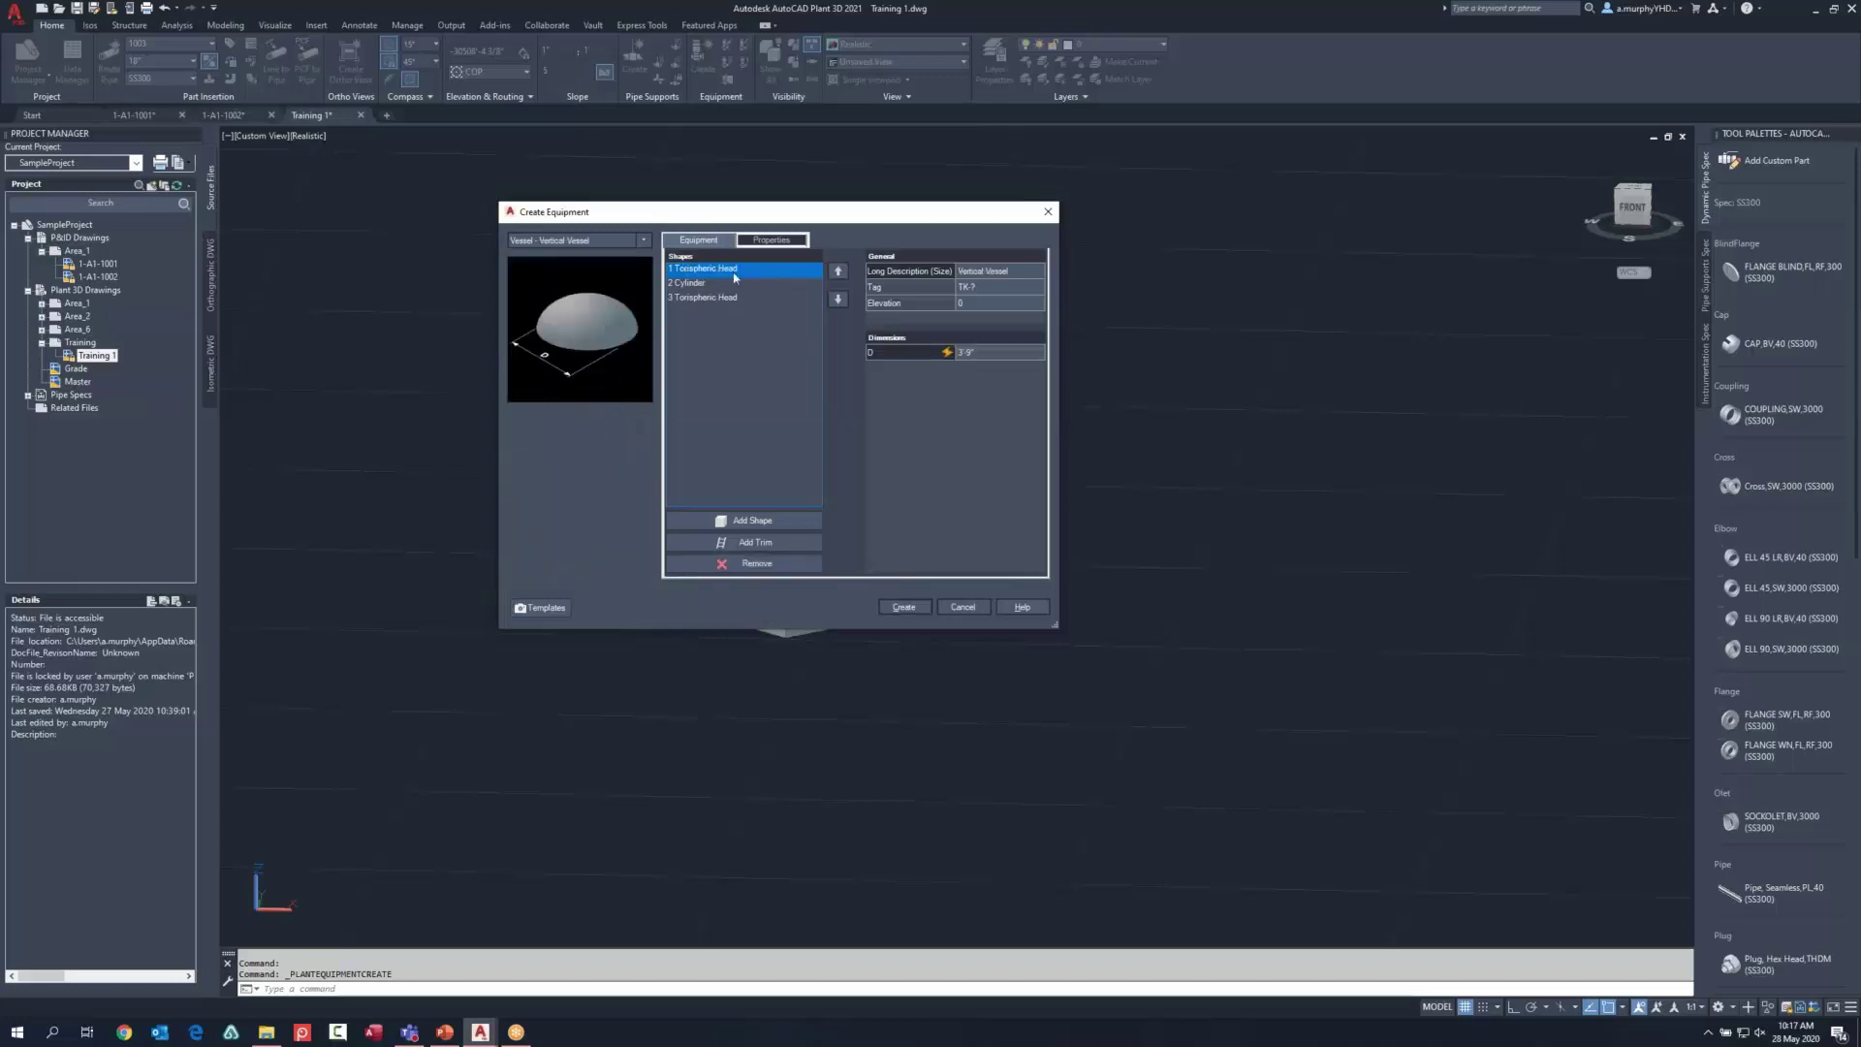
{"action": "left_click", "coordinate": [696, 283]}
{"action": "left_click", "coordinate": [721, 298]}
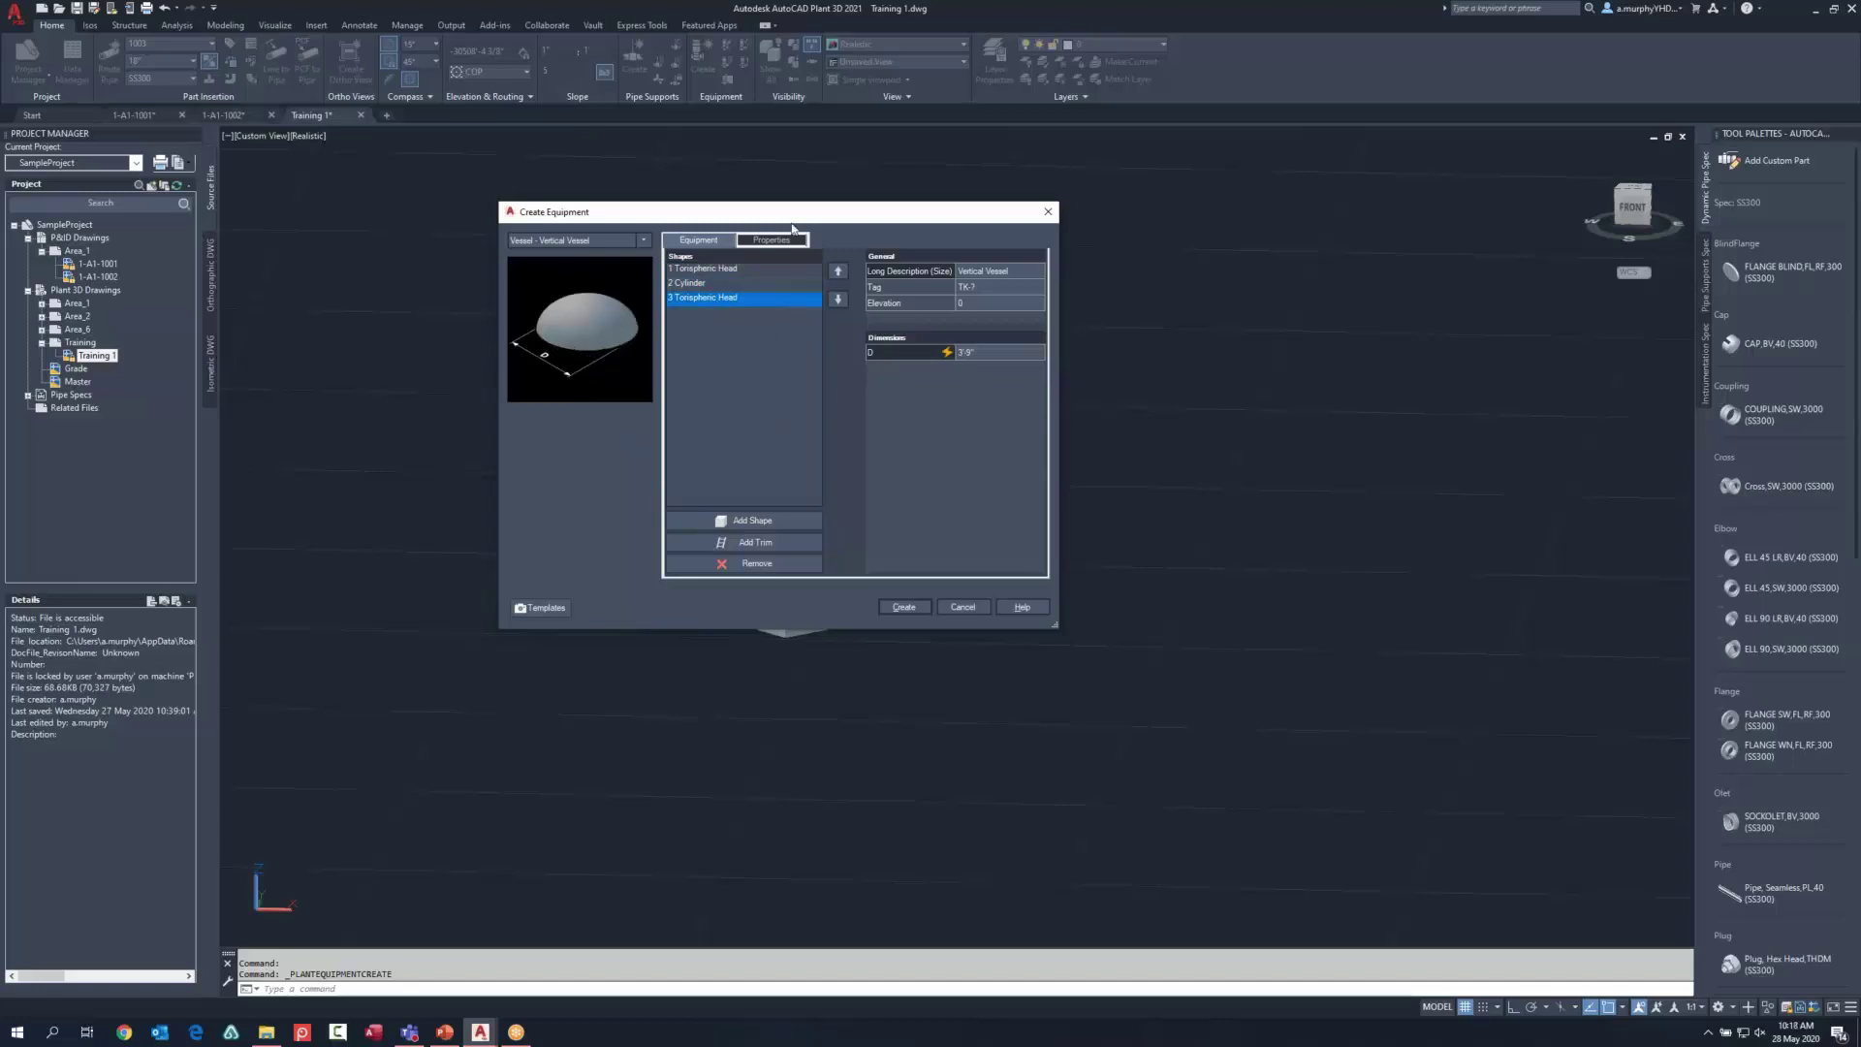
{"action": "left_click", "coordinate": [746, 521]}
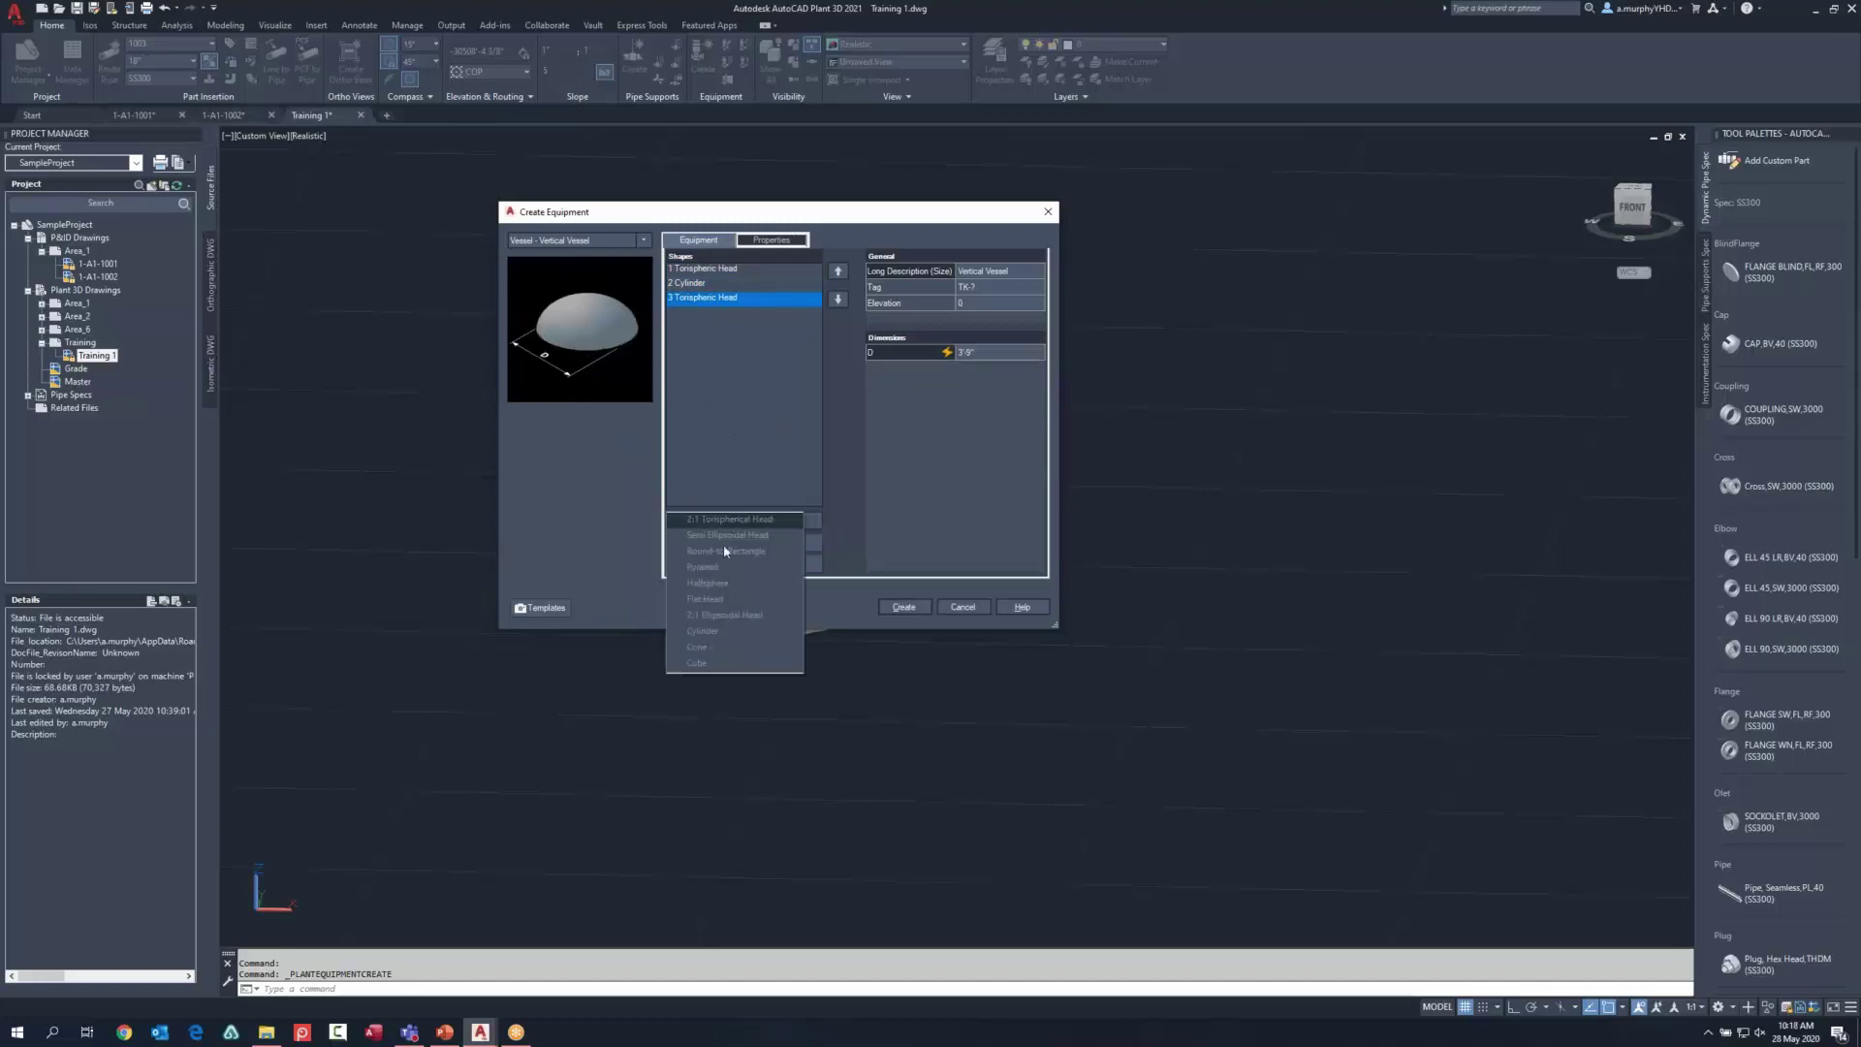
{"action": "left_click", "coordinate": [781, 438]}
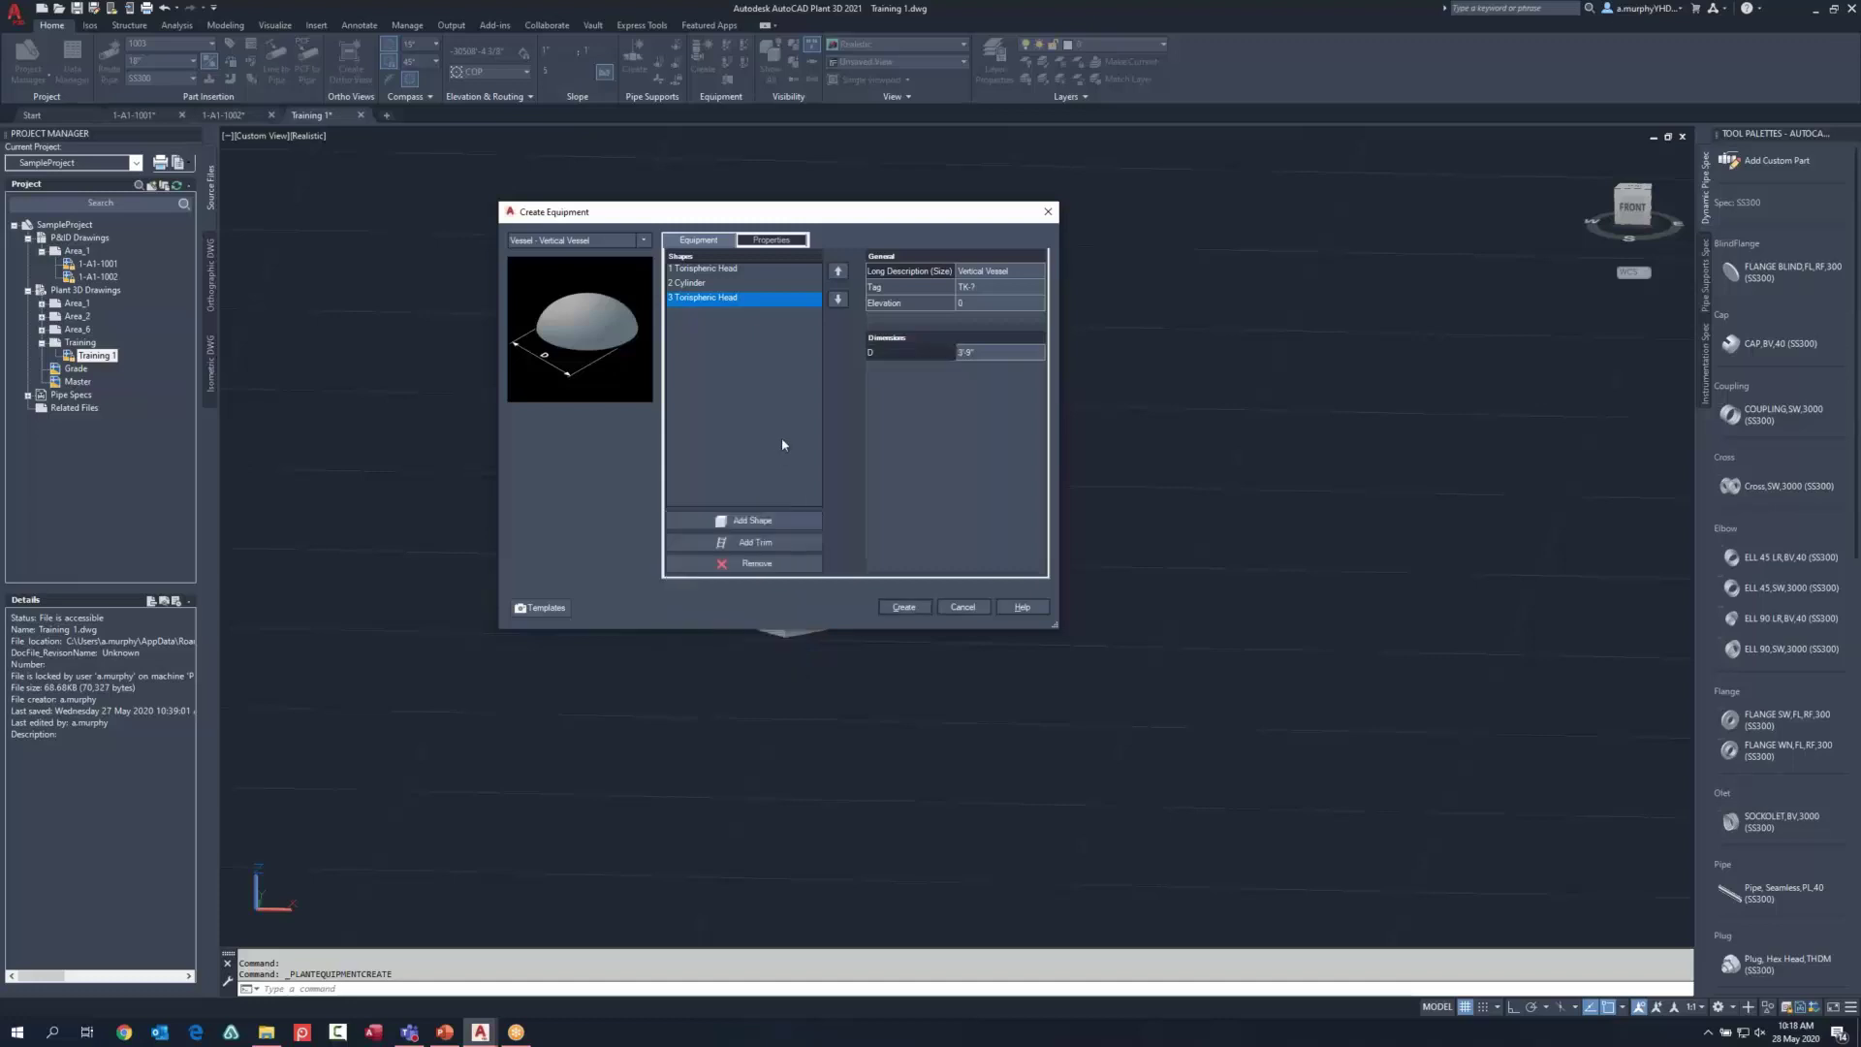
Step: Add a Platform trim with default settings to the vertical vessel, create it and place it with its rotation beside the pump
{"action": "left_click", "coordinate": [774, 544]}
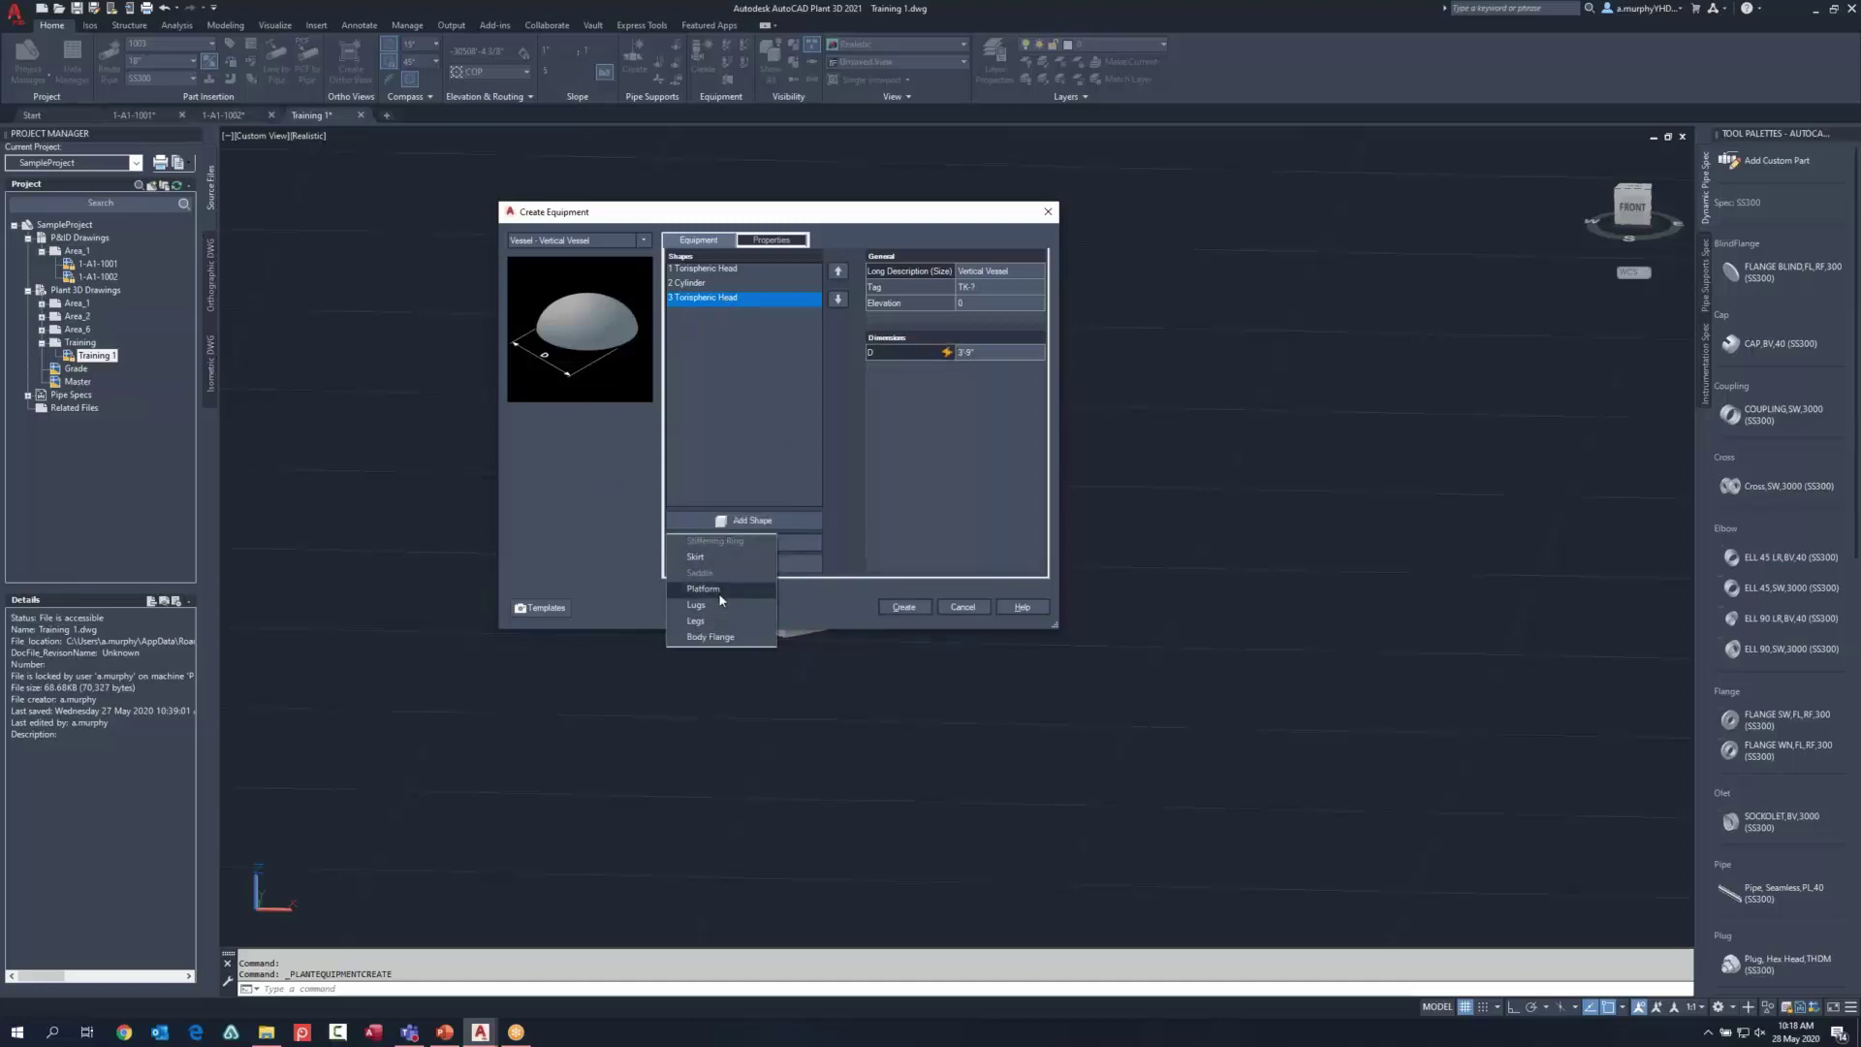
{"action": "left_click", "coordinate": [718, 589]}
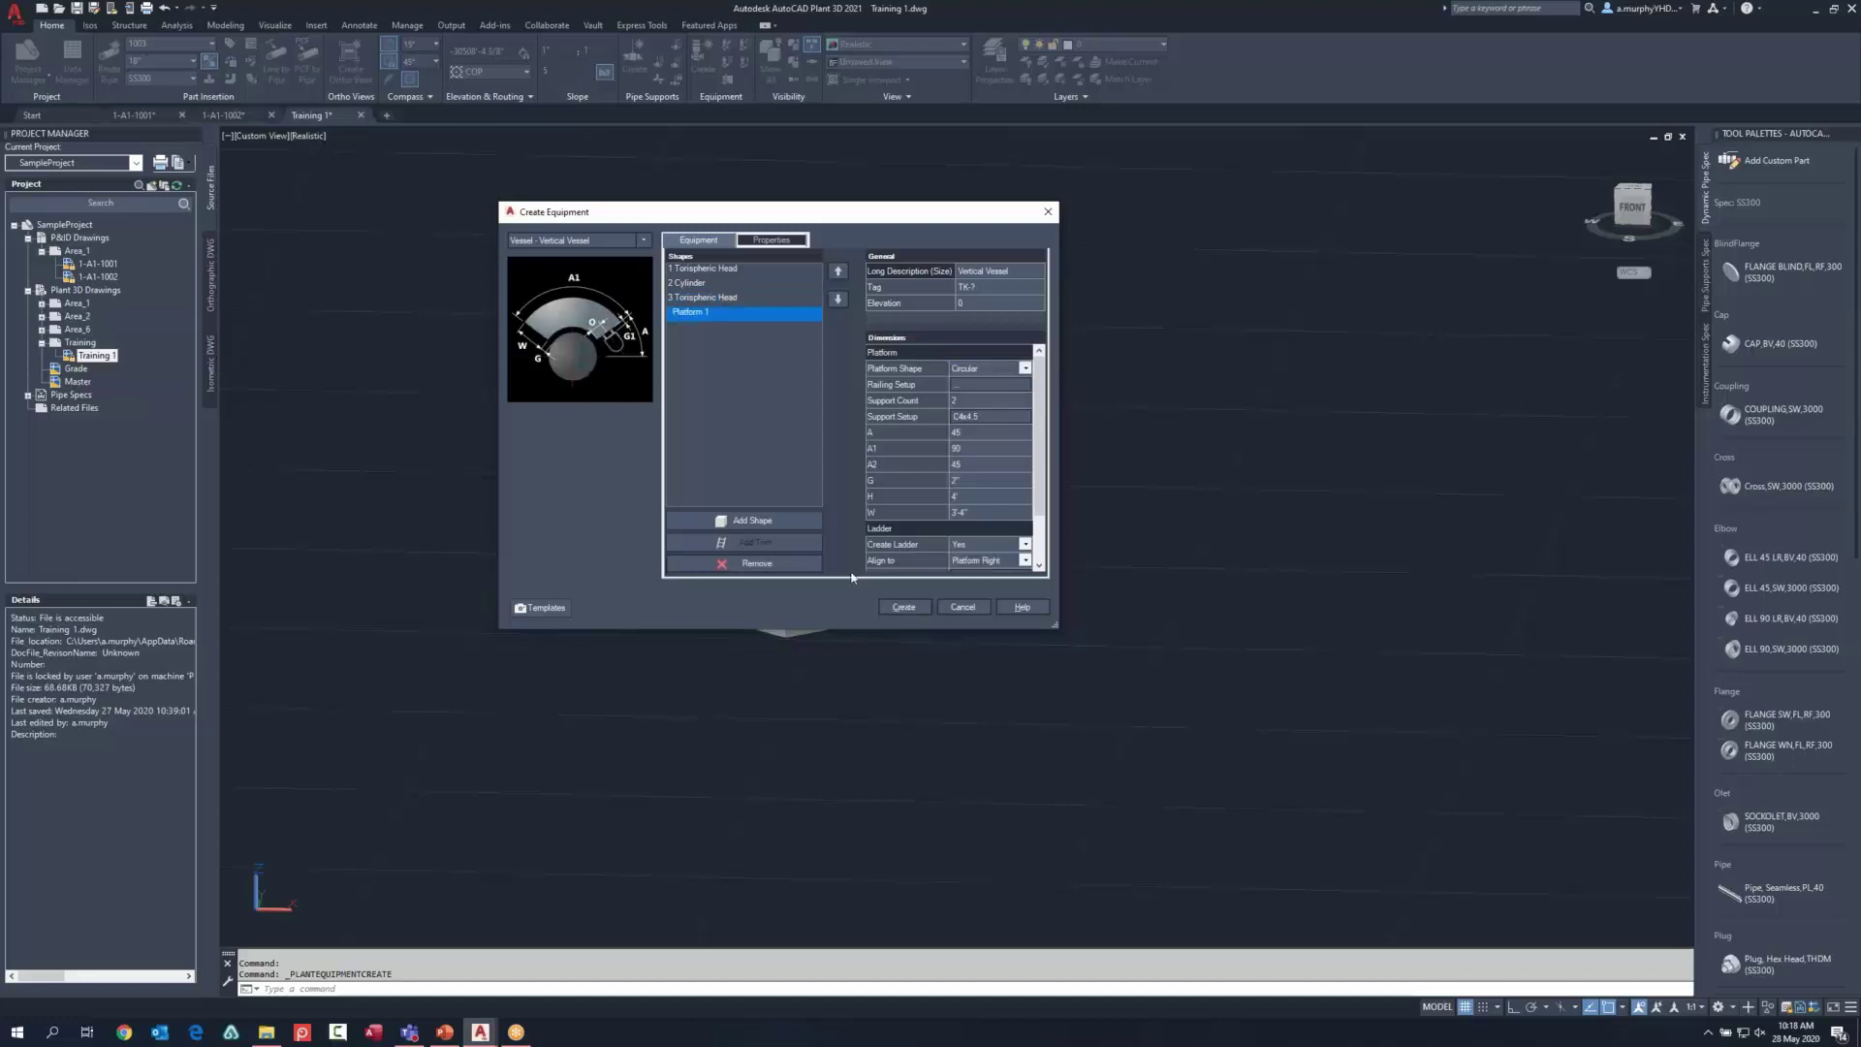
{"action": "left_click", "coordinate": [902, 608]}
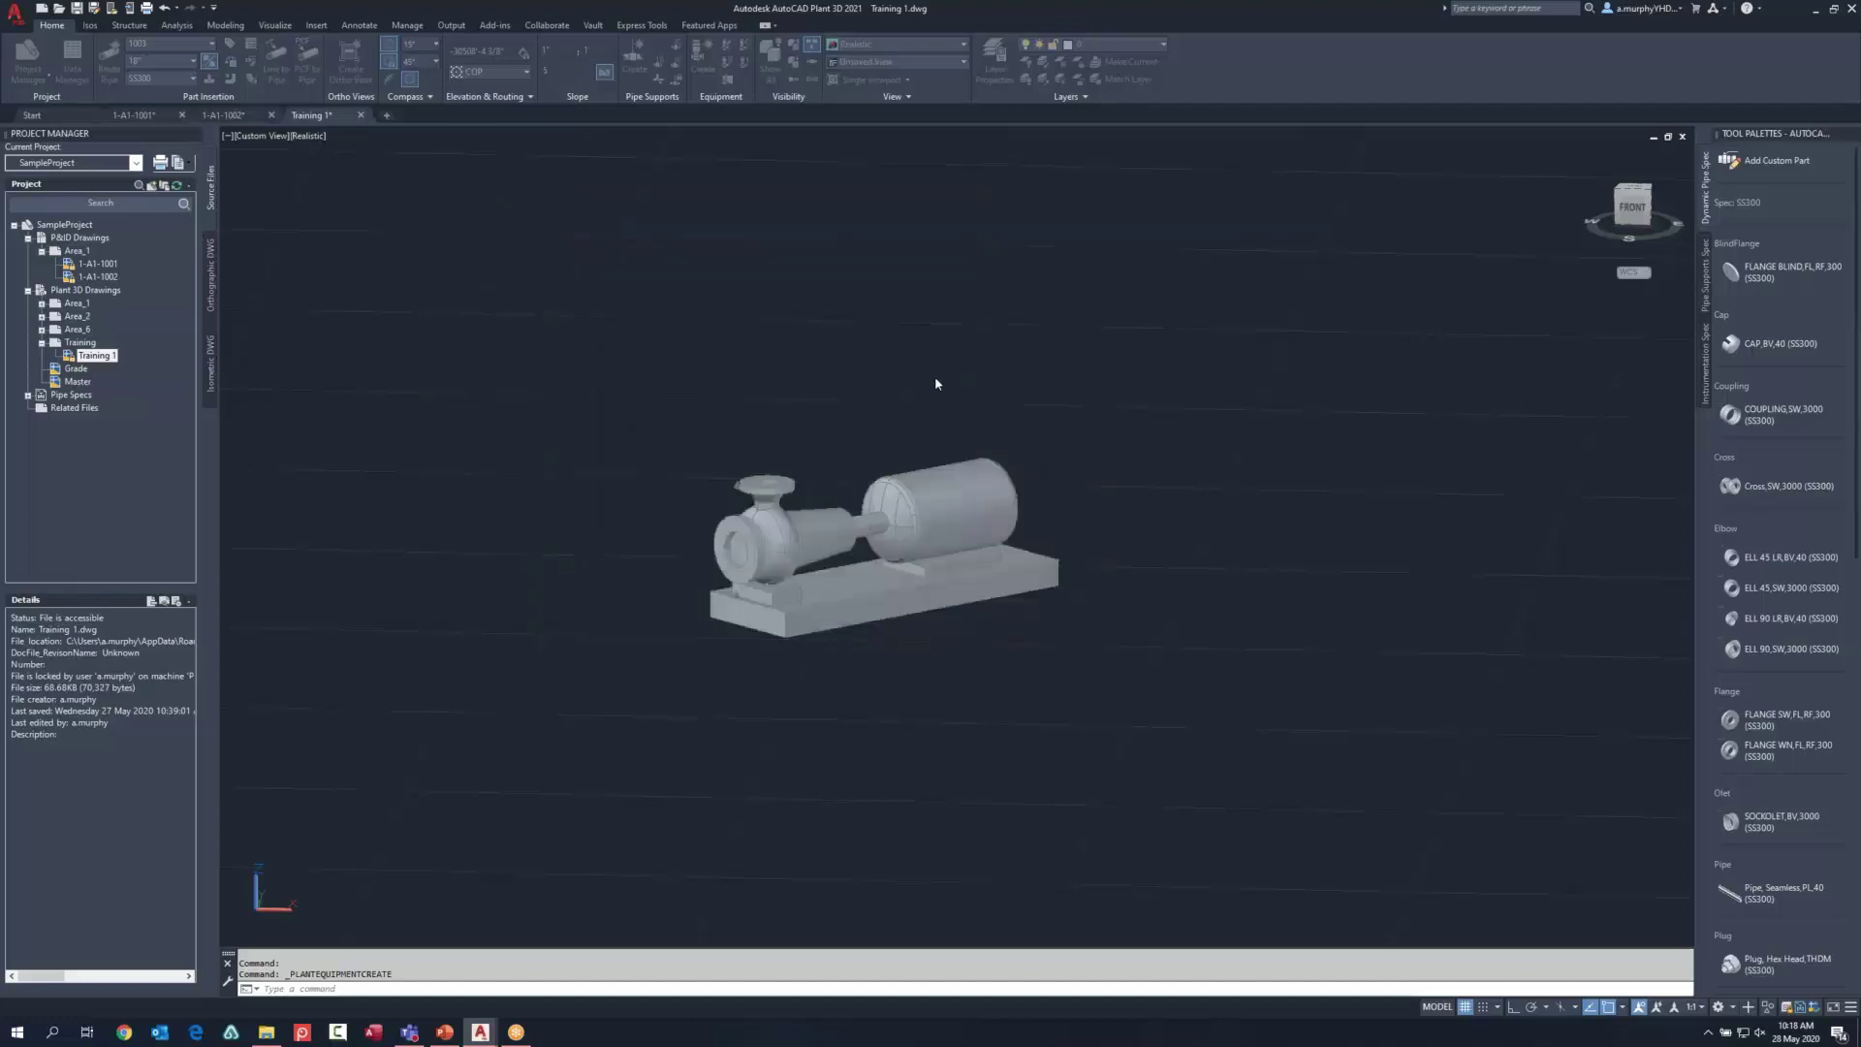
{"action": "scroll", "coordinate": [718, 252], "scroll_direction": "down", "scroll_amount": 3}
{"action": "left_click", "coordinate": [1207, 393]}
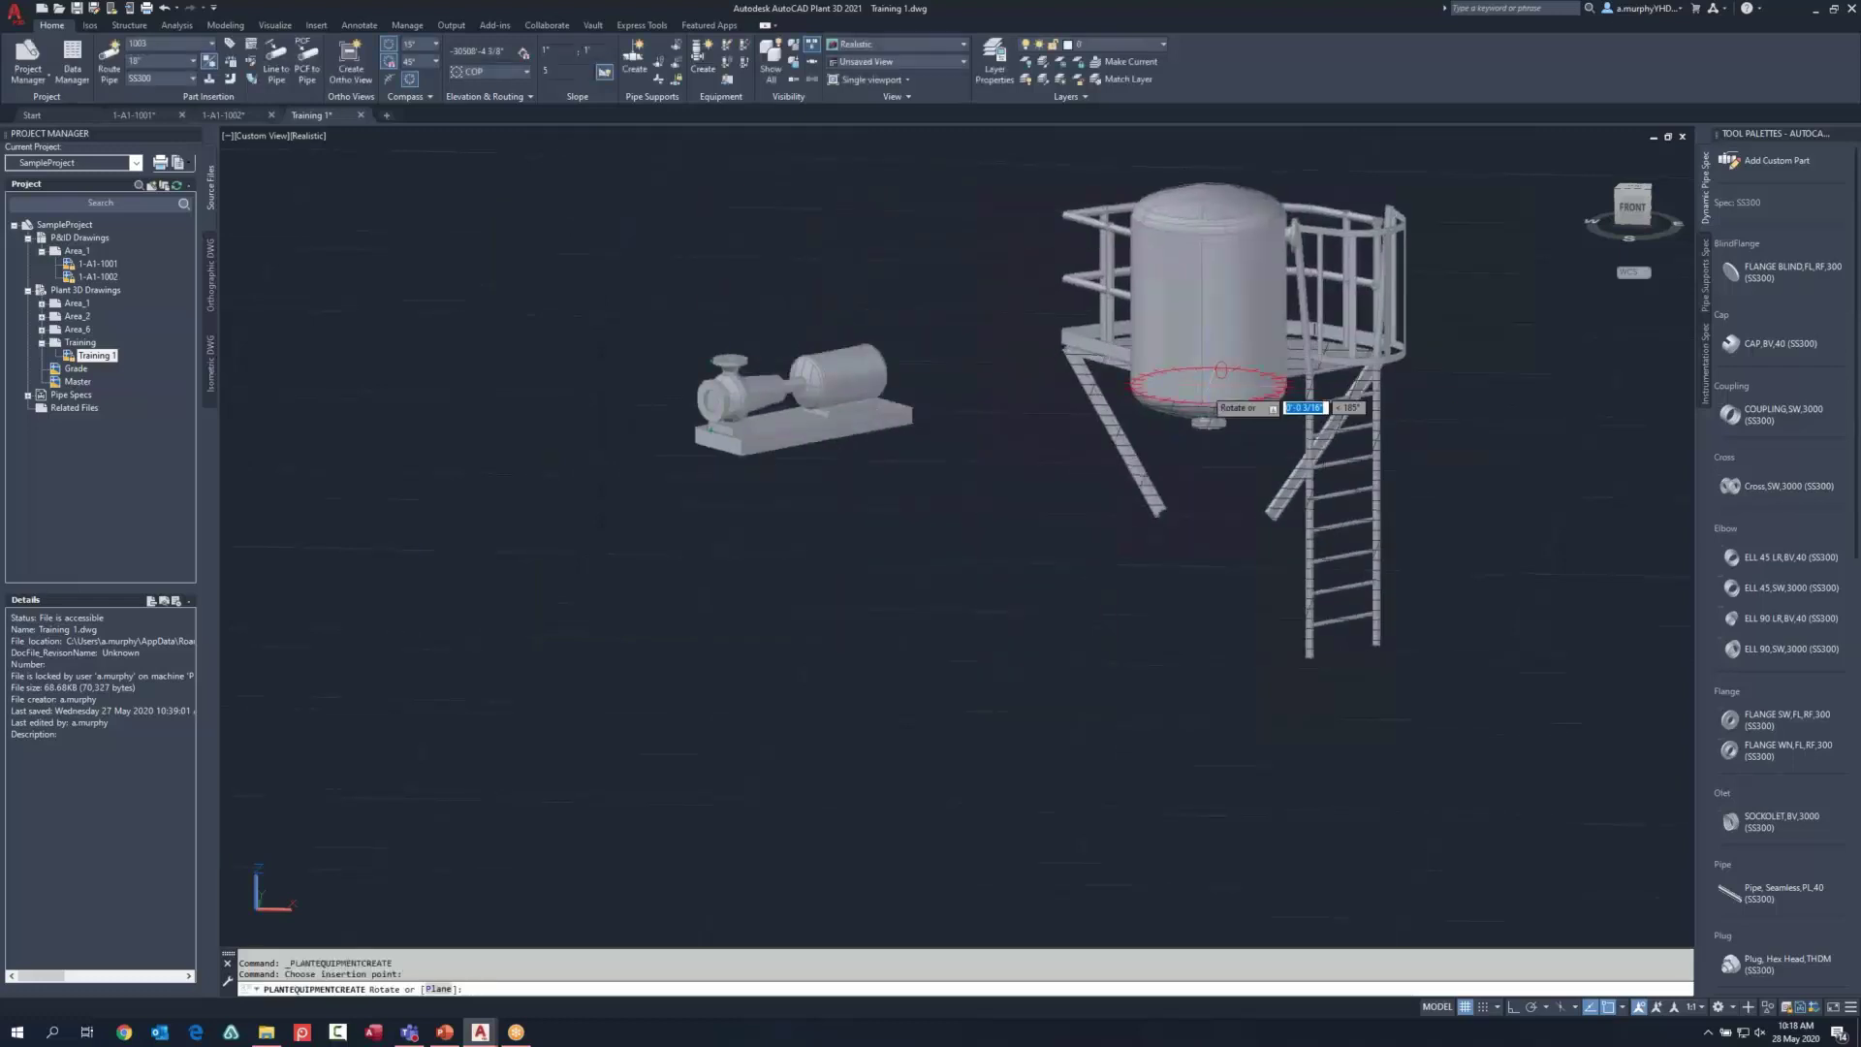
{"action": "left_click", "coordinate": [1270, 473]}
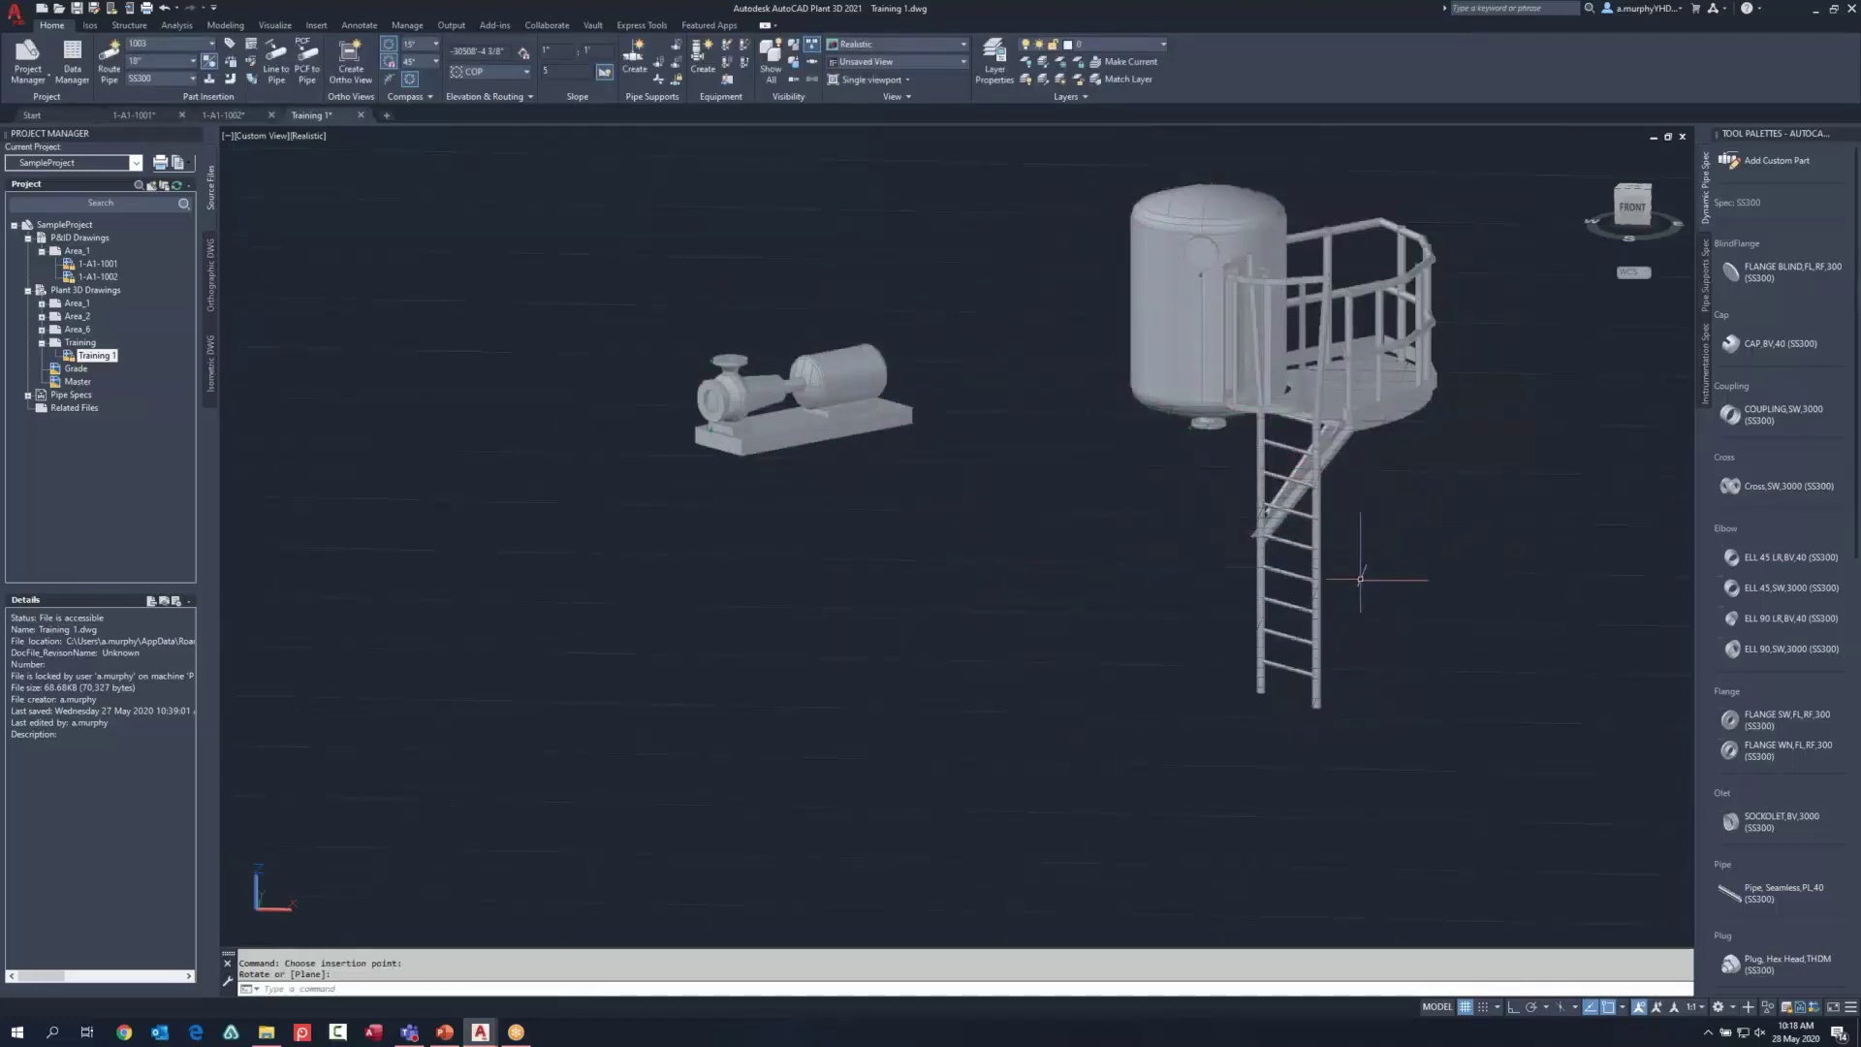
Step: Route a 4" pipe from the vessel's side nozzle with one change of direction and end the run
{"action": "middle_click_drag", "start_coordinate": [1371, 563], "coordinate": [1075, 543], "text": "shift"}
{"action": "middle_click_drag", "start_coordinate": [916, 500], "coordinate": [924, 556]}
{"action": "left_click", "coordinate": [1034, 479]}
{"action": "scroll", "coordinate": [1034, 480], "scroll_direction": "up", "scroll_amount": 6}
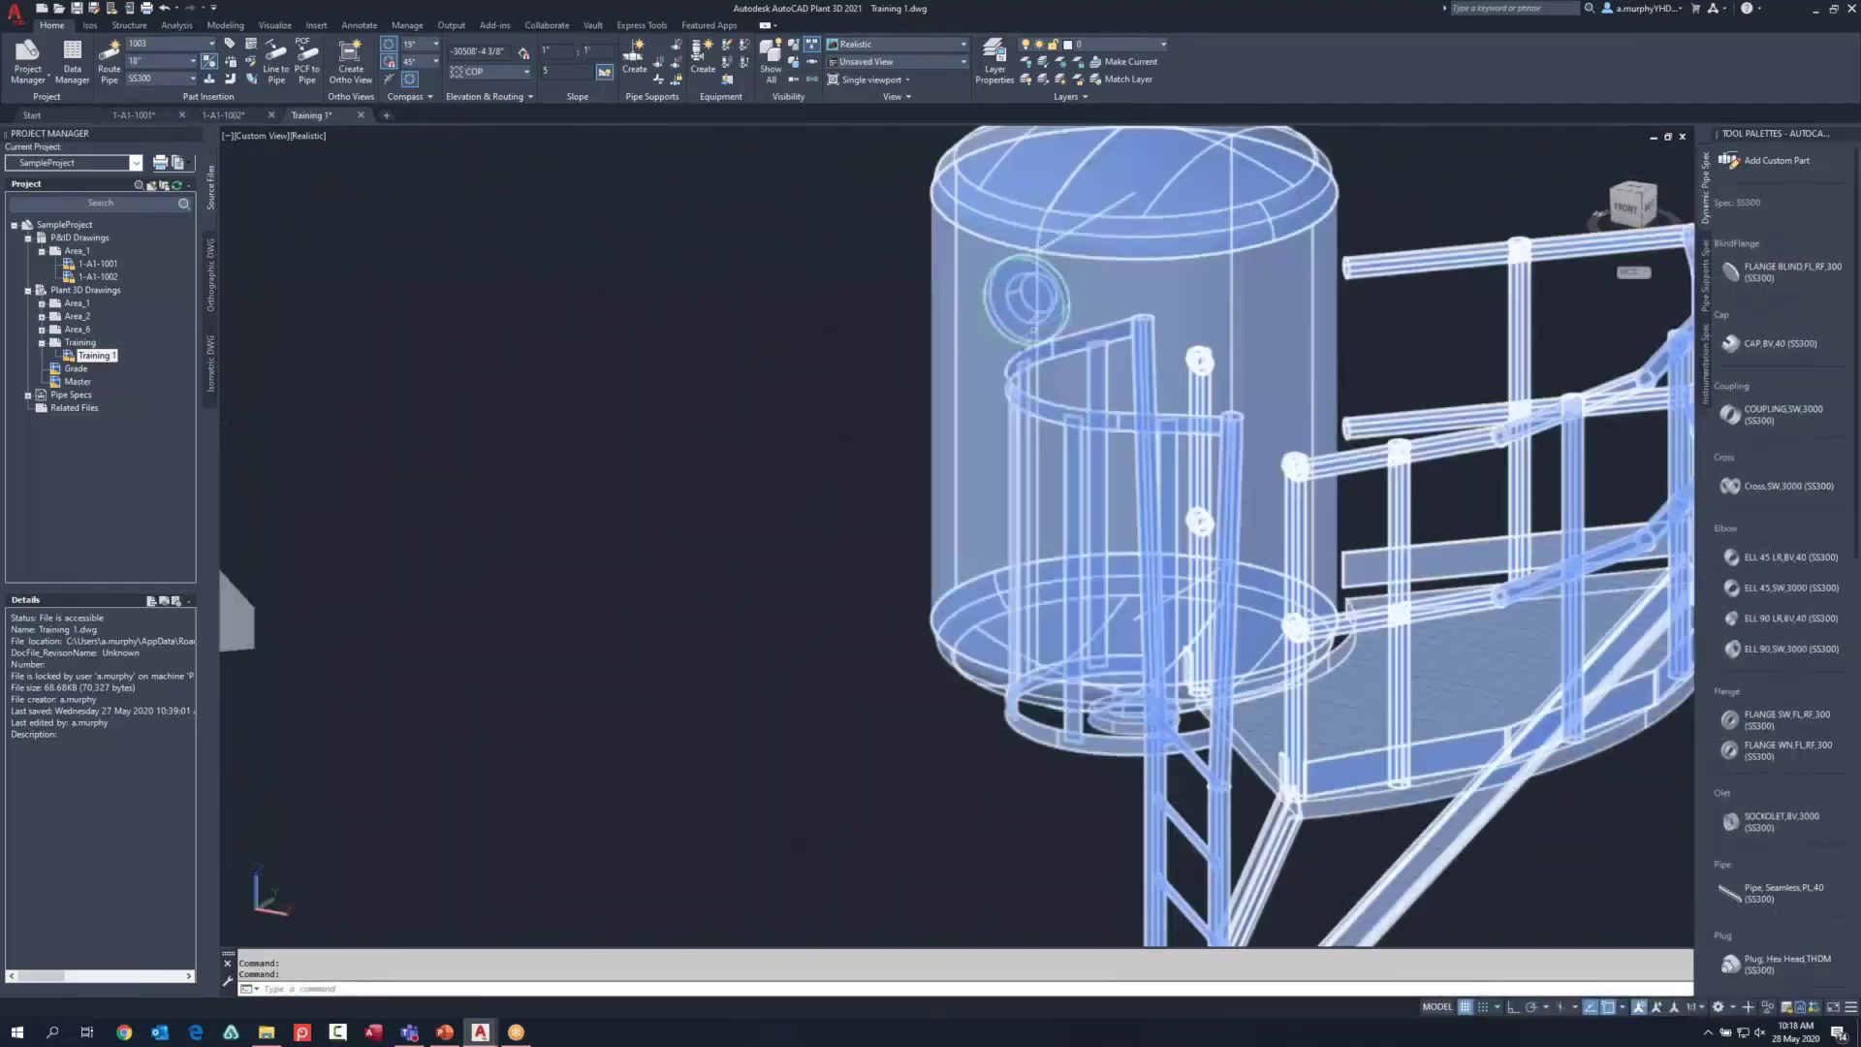
{"action": "left_click", "coordinate": [1025, 303]}
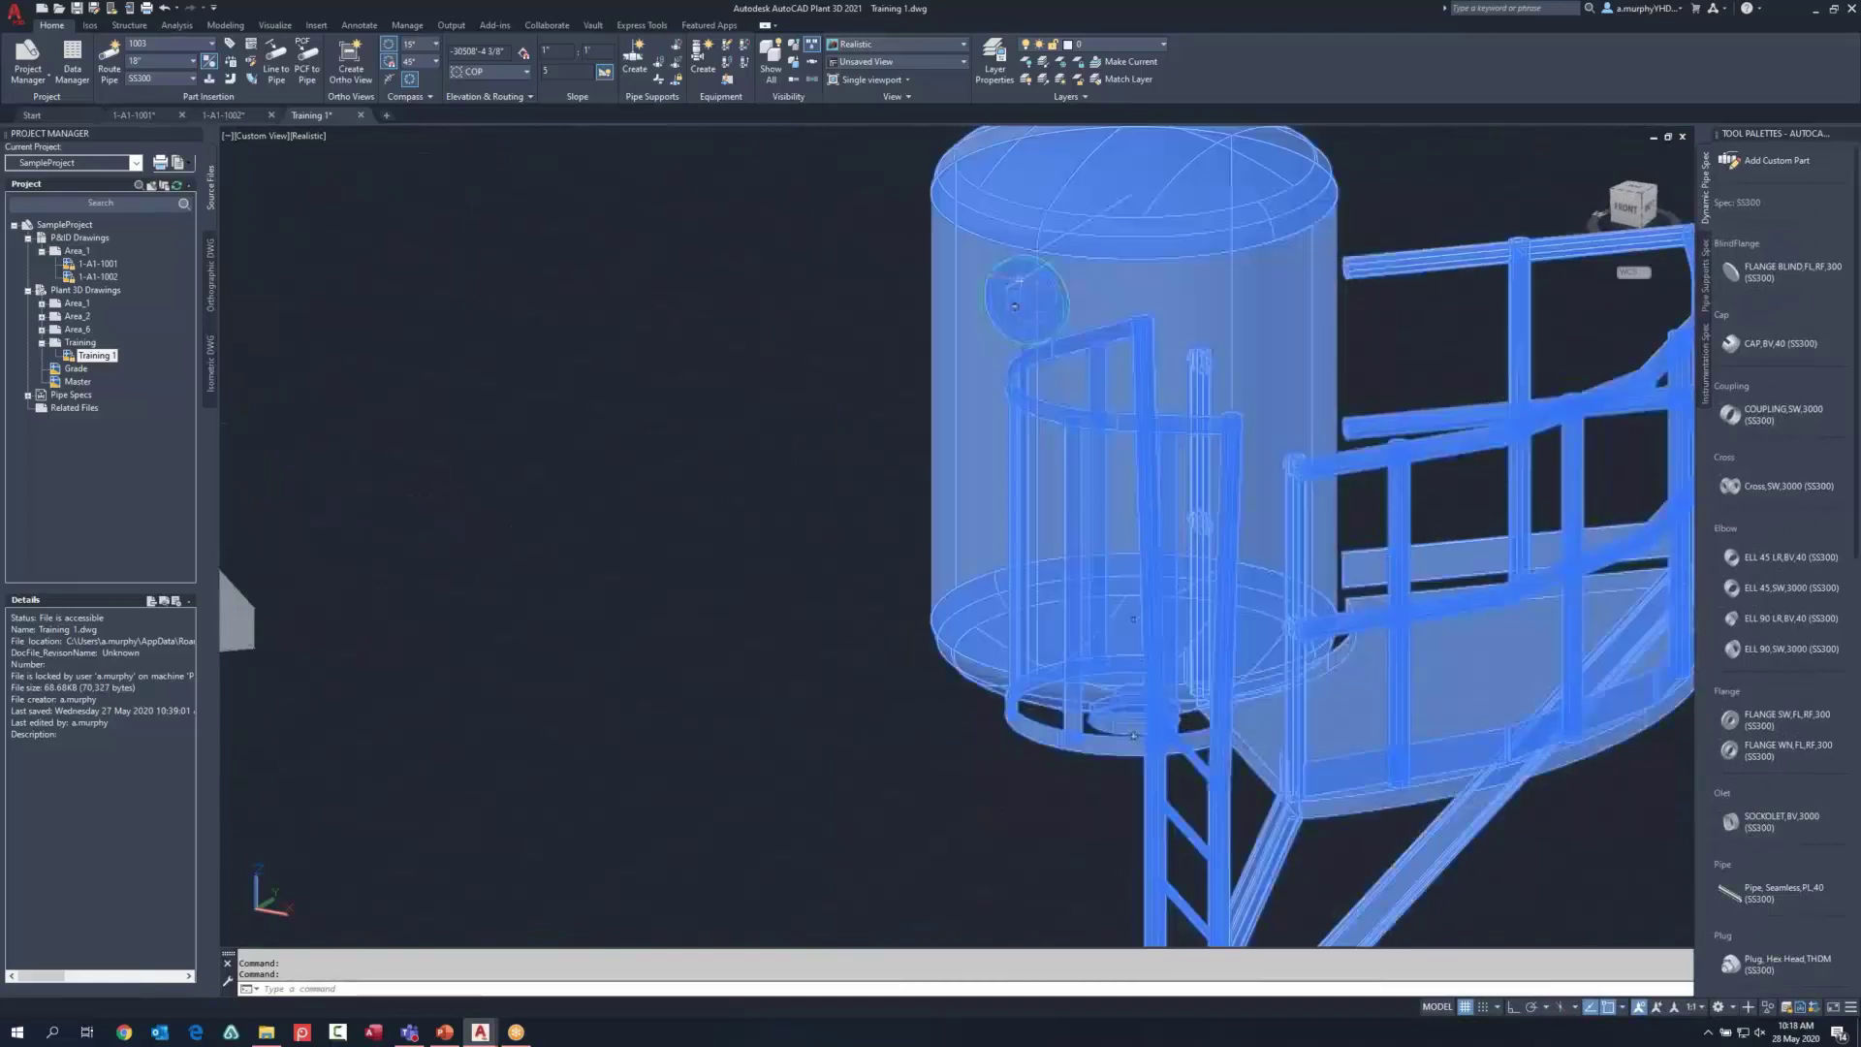
{"action": "scroll", "coordinate": [1026, 303], "scroll_direction": "down", "scroll_amount": 3}
{"action": "left_click", "coordinate": [1026, 303]}
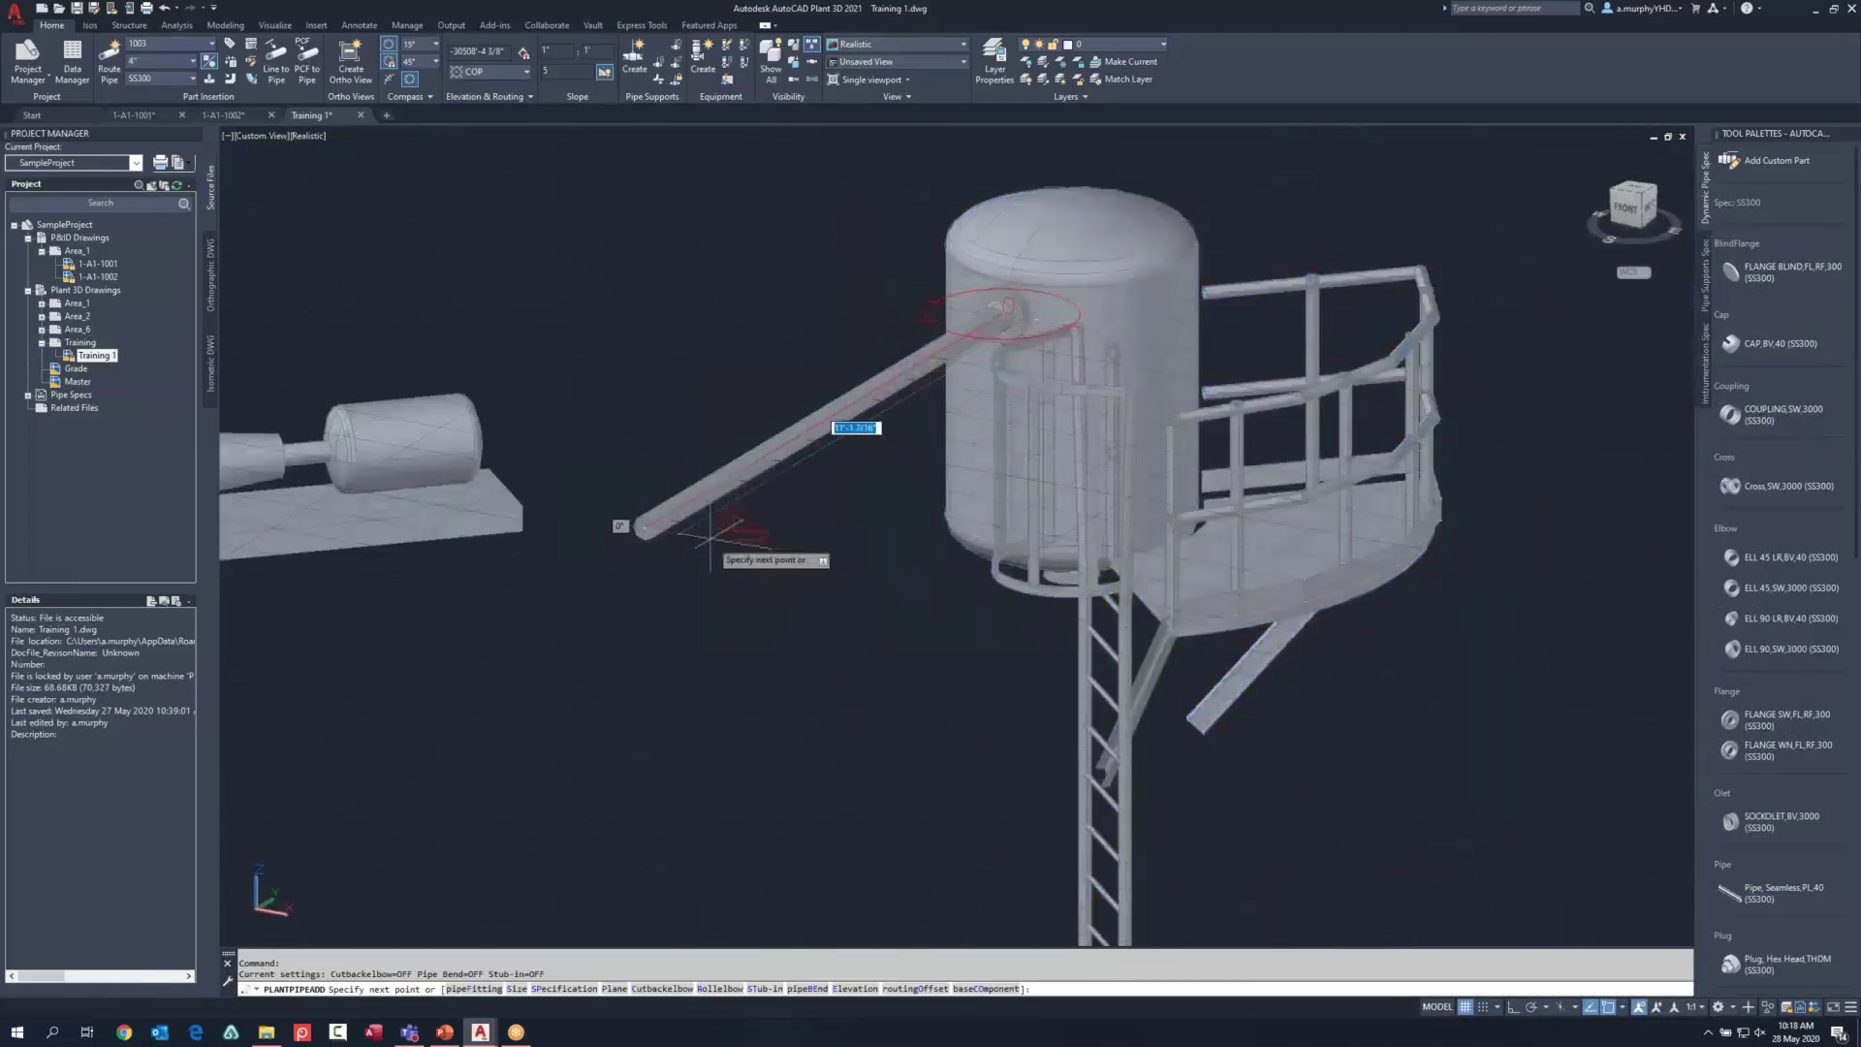
{"action": "left_click", "coordinate": [652, 528]}
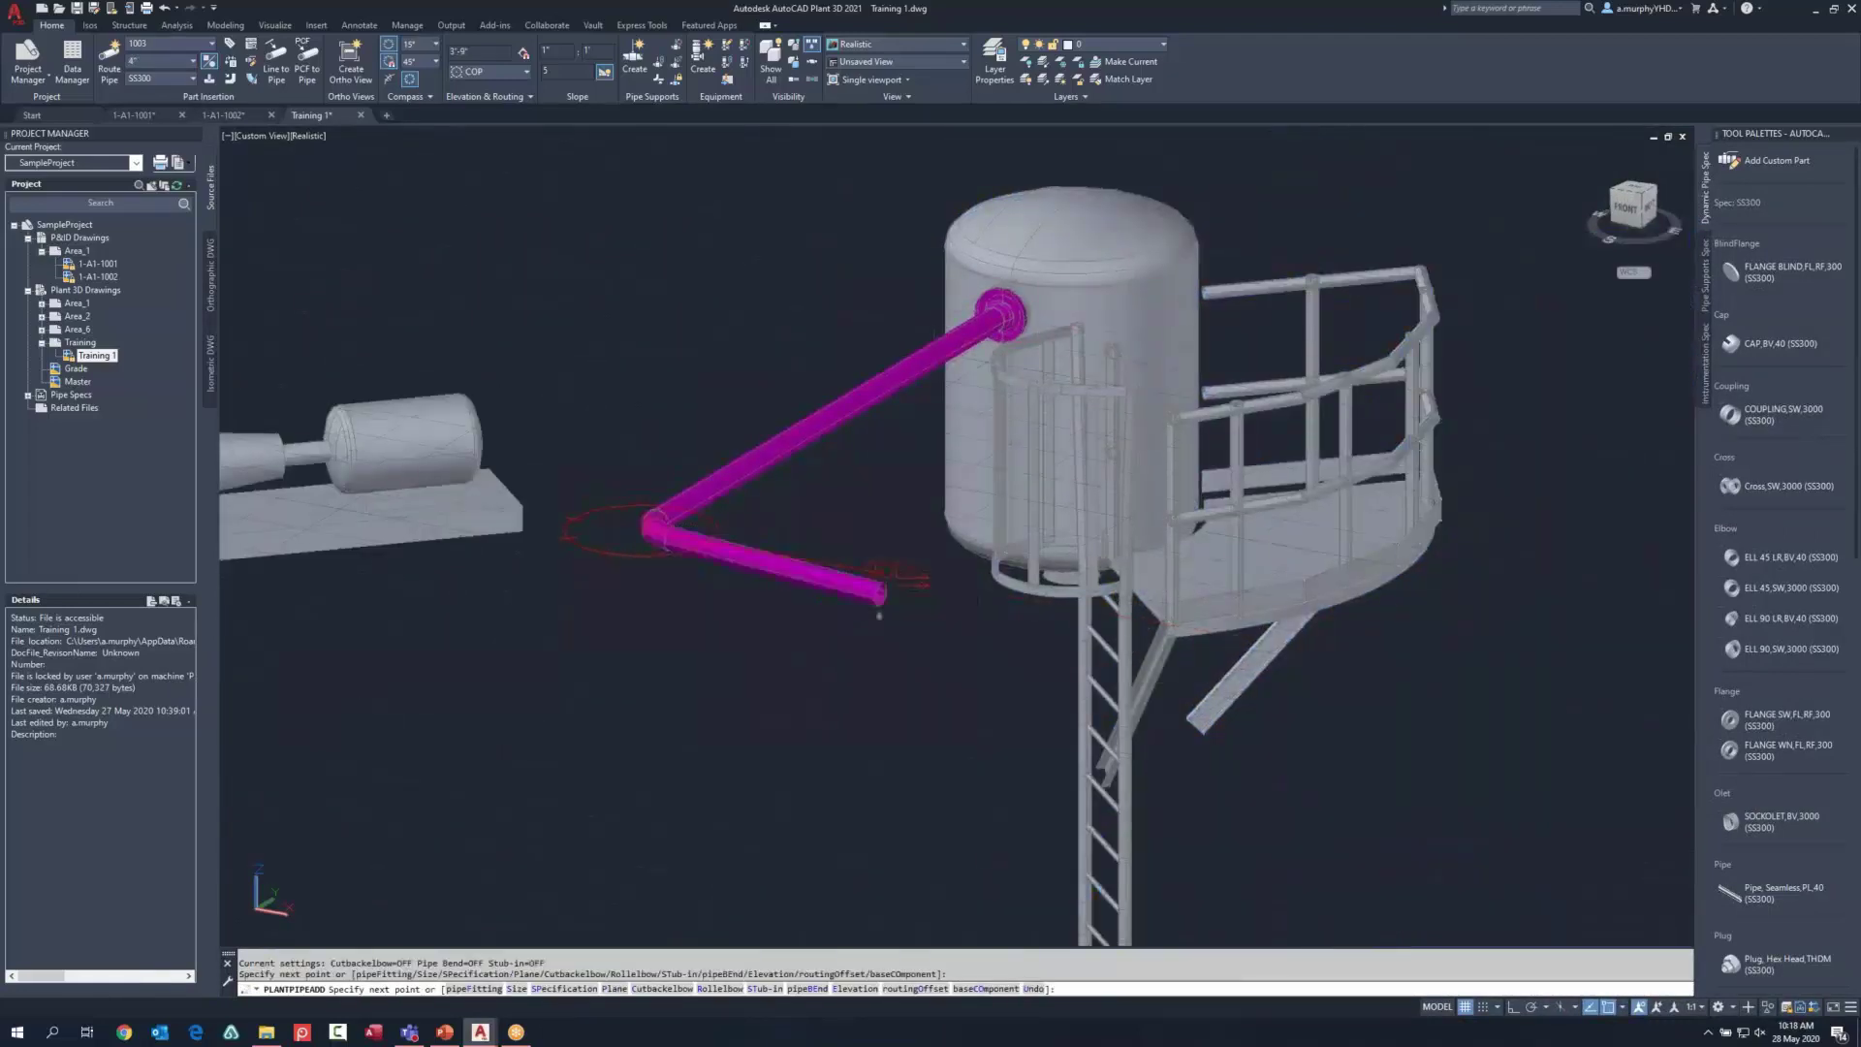
{"action": "left_click", "coordinate": [879, 589]}
{"action": "key", "text": "Return"}
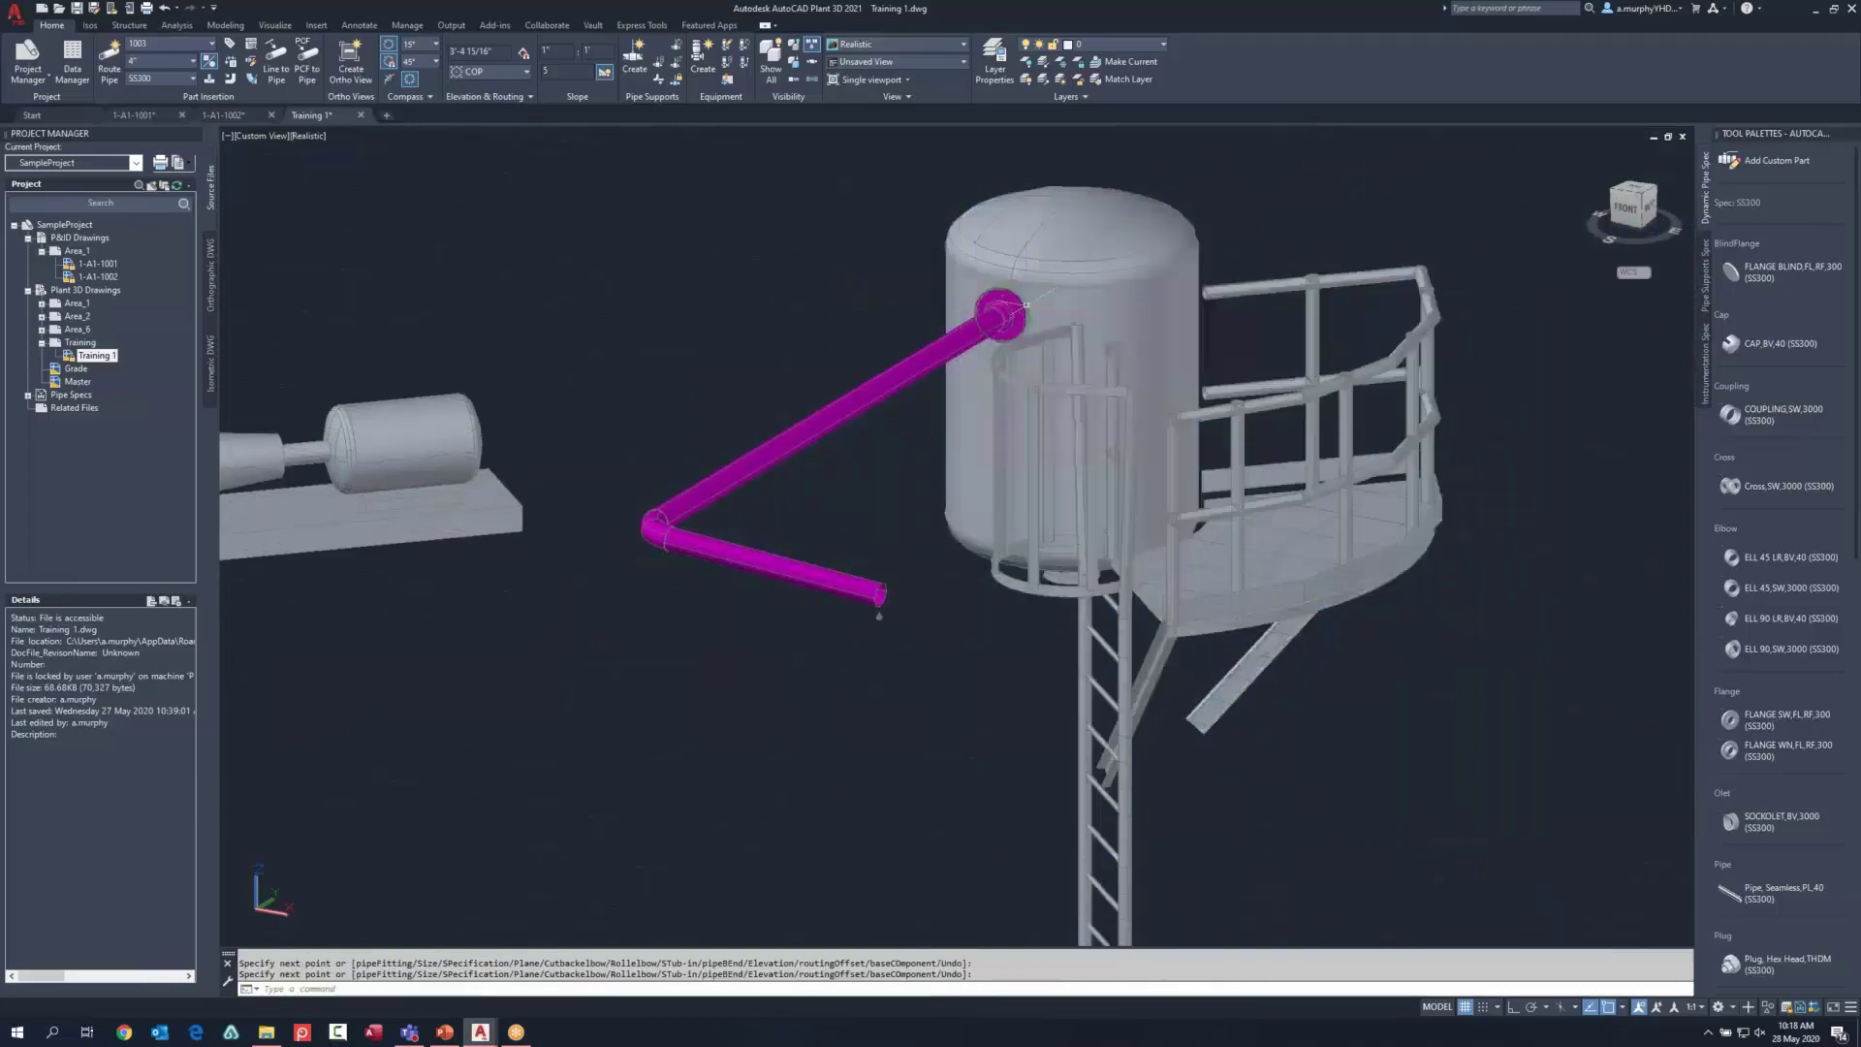
Step: Select the vertical vessel and display its properties
{"action": "middle_click_drag", "start_coordinate": [1090, 243], "coordinate": [1117, 388]}
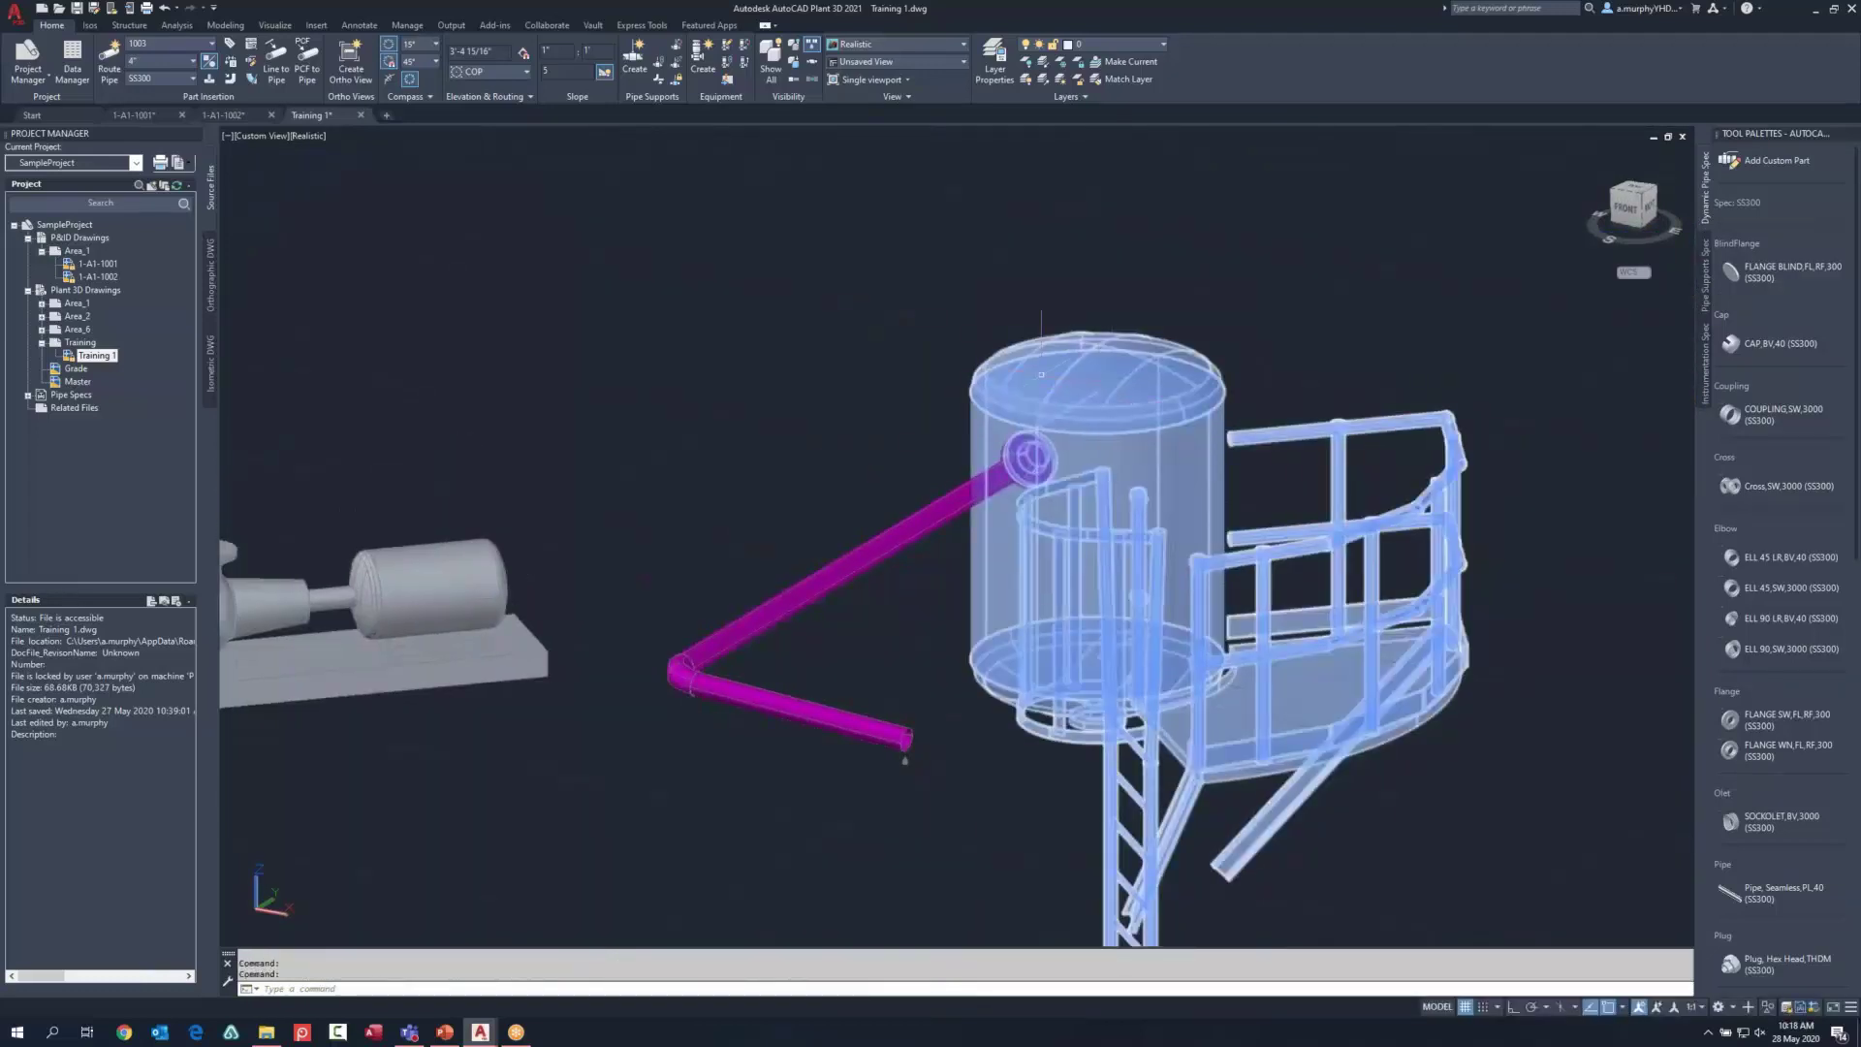
{"action": "left_click", "coordinate": [1026, 375]}
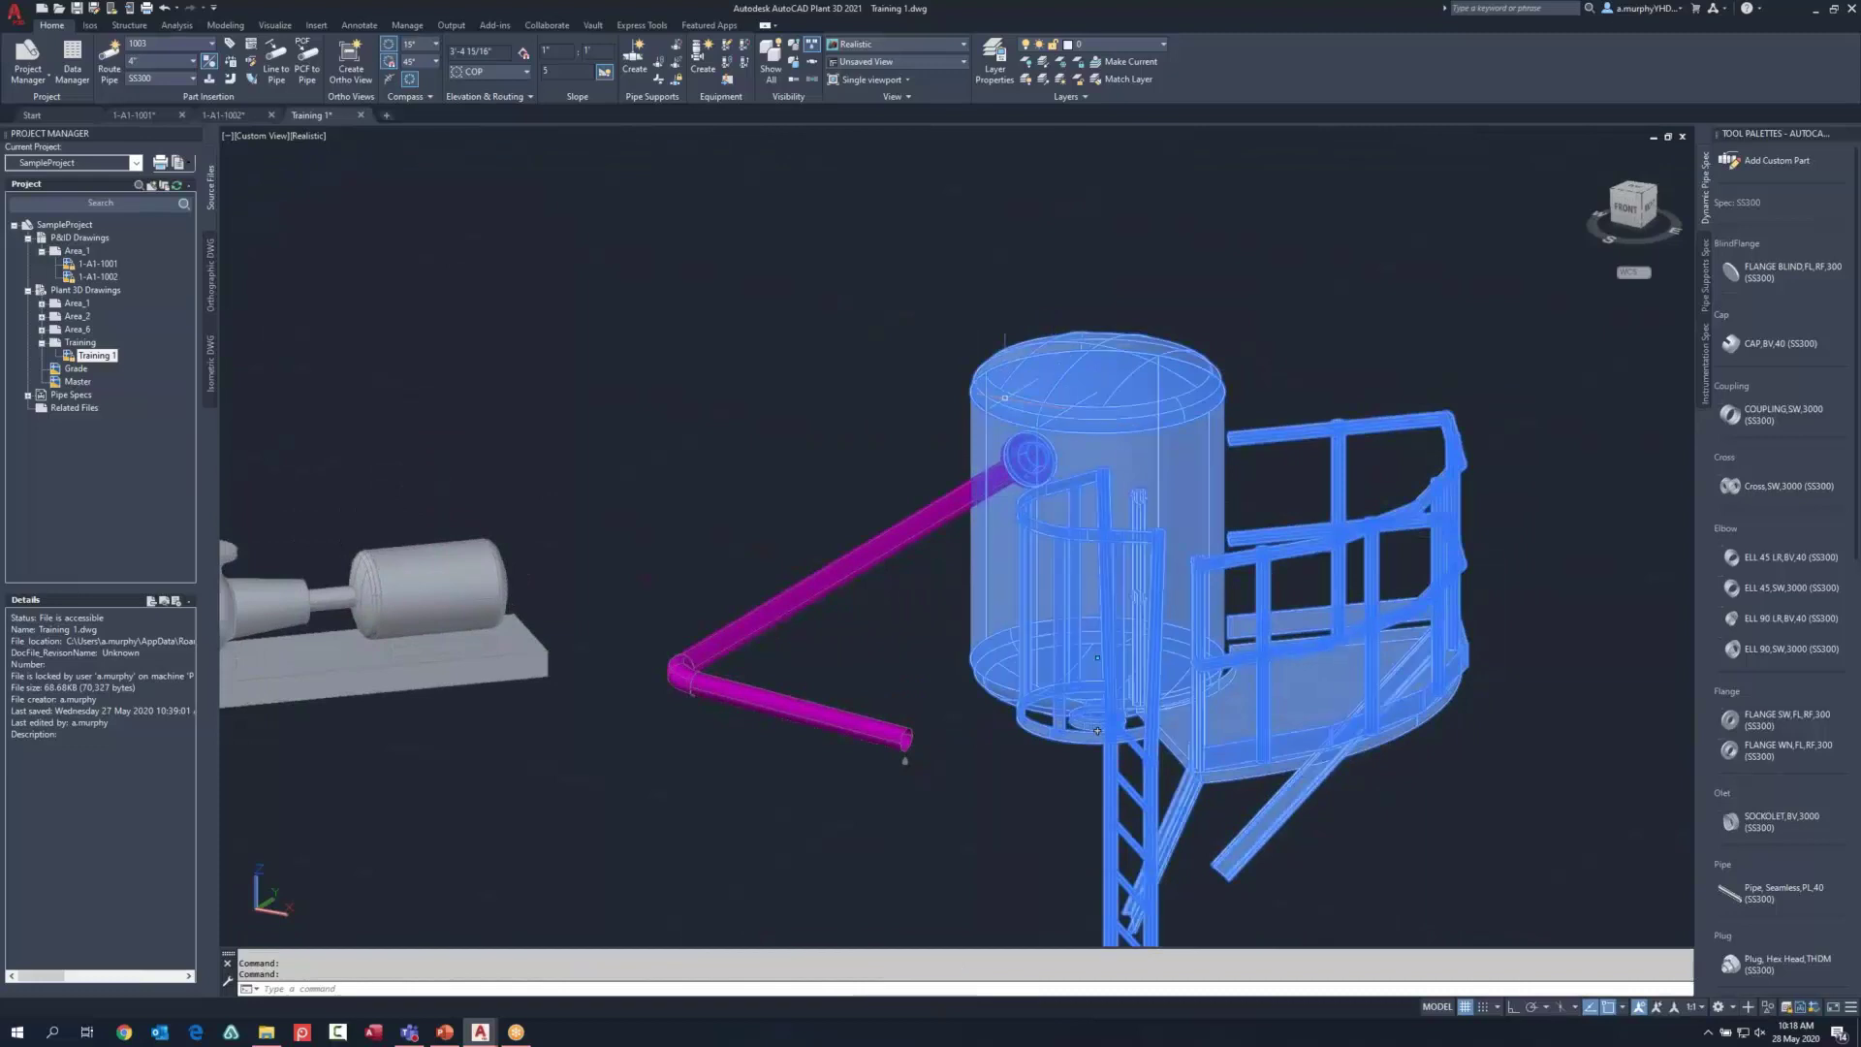
{"action": "key", "text": "ctrl+1"}
{"action": "key", "text": "Escape"}
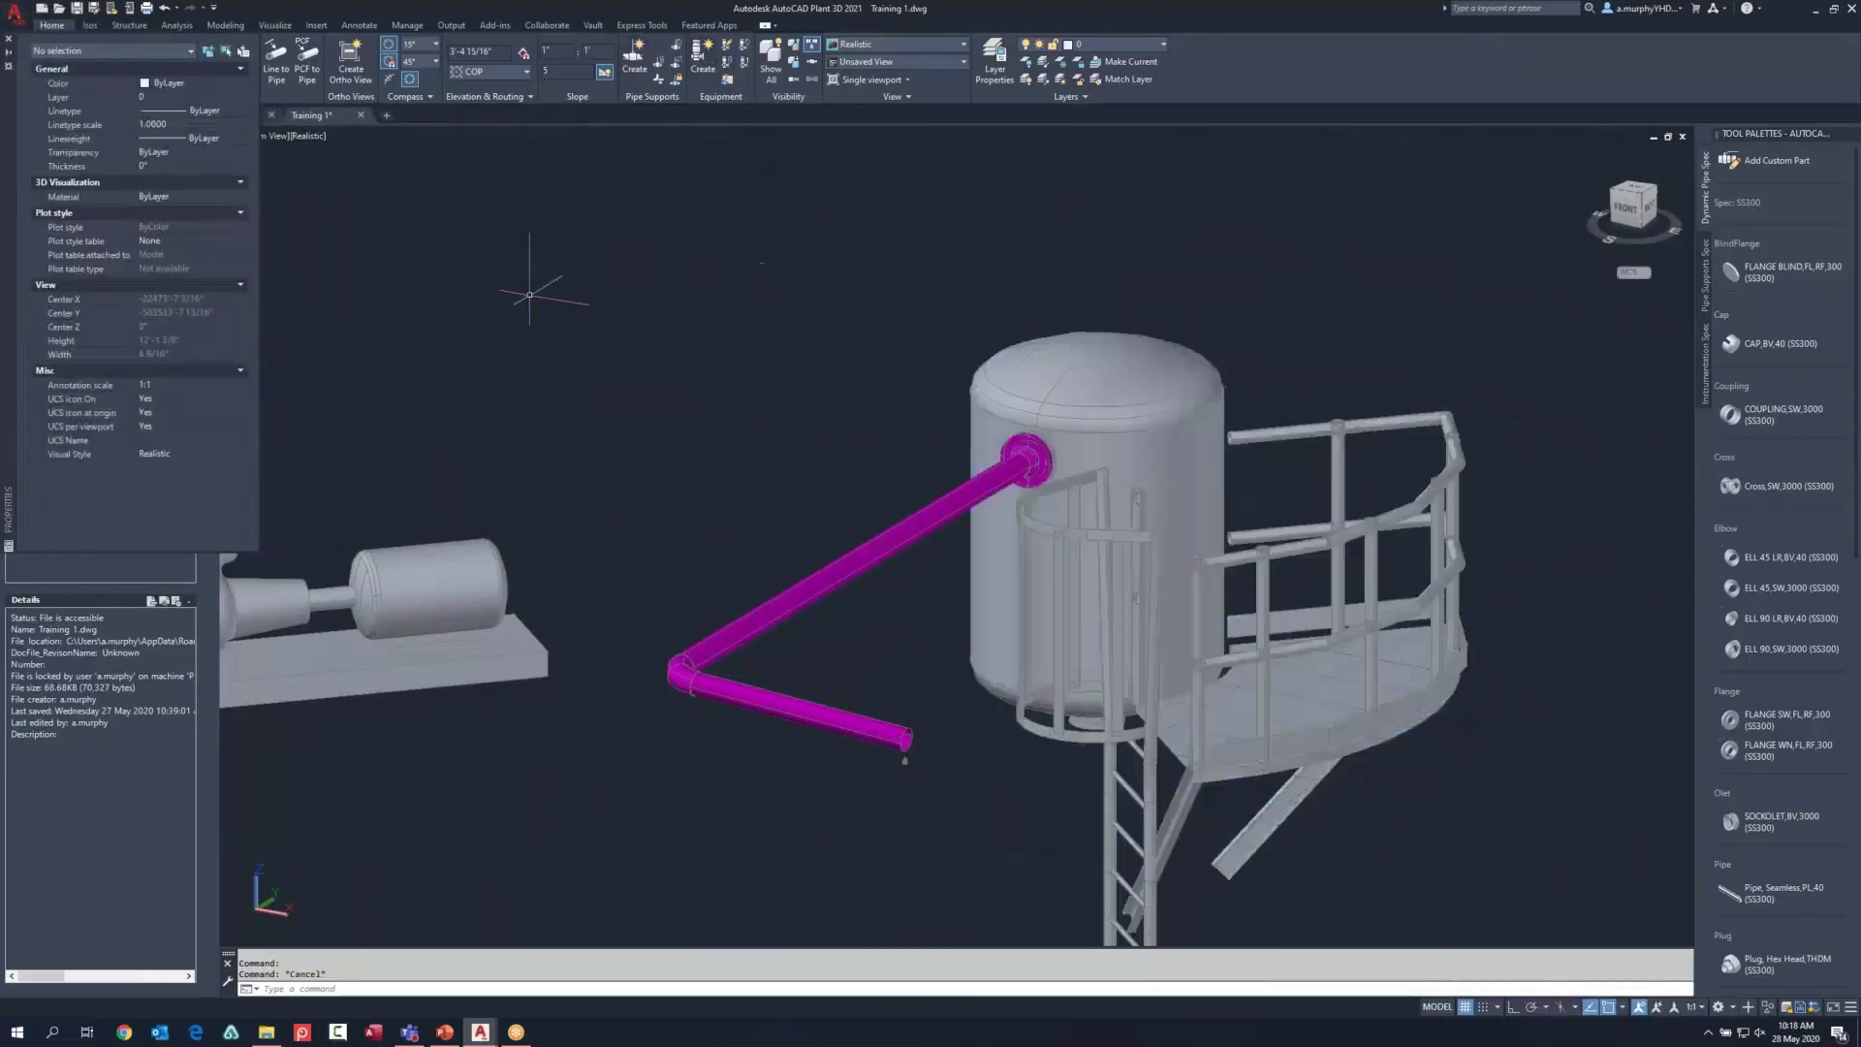
{"action": "key", "text": "Escape"}
{"action": "left_click", "coordinate": [1097, 729]}
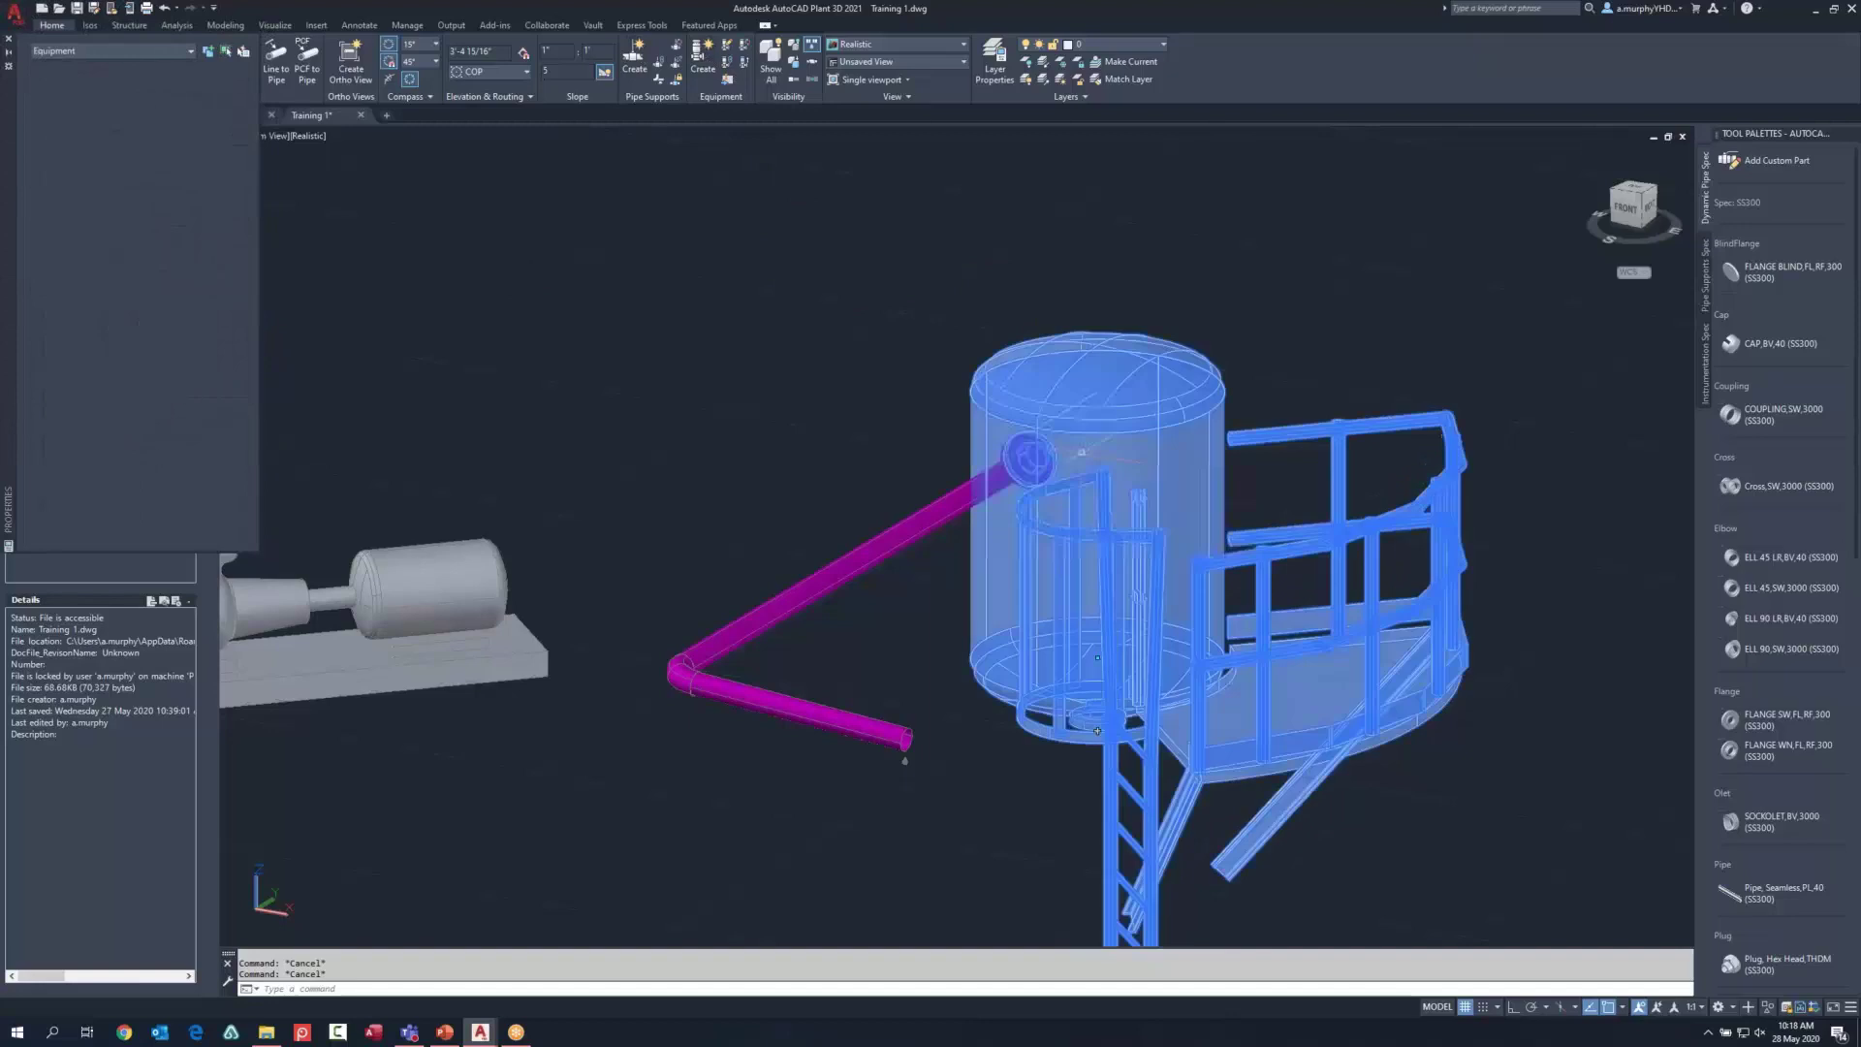
{"action": "left_click", "coordinate": [634, 54]}
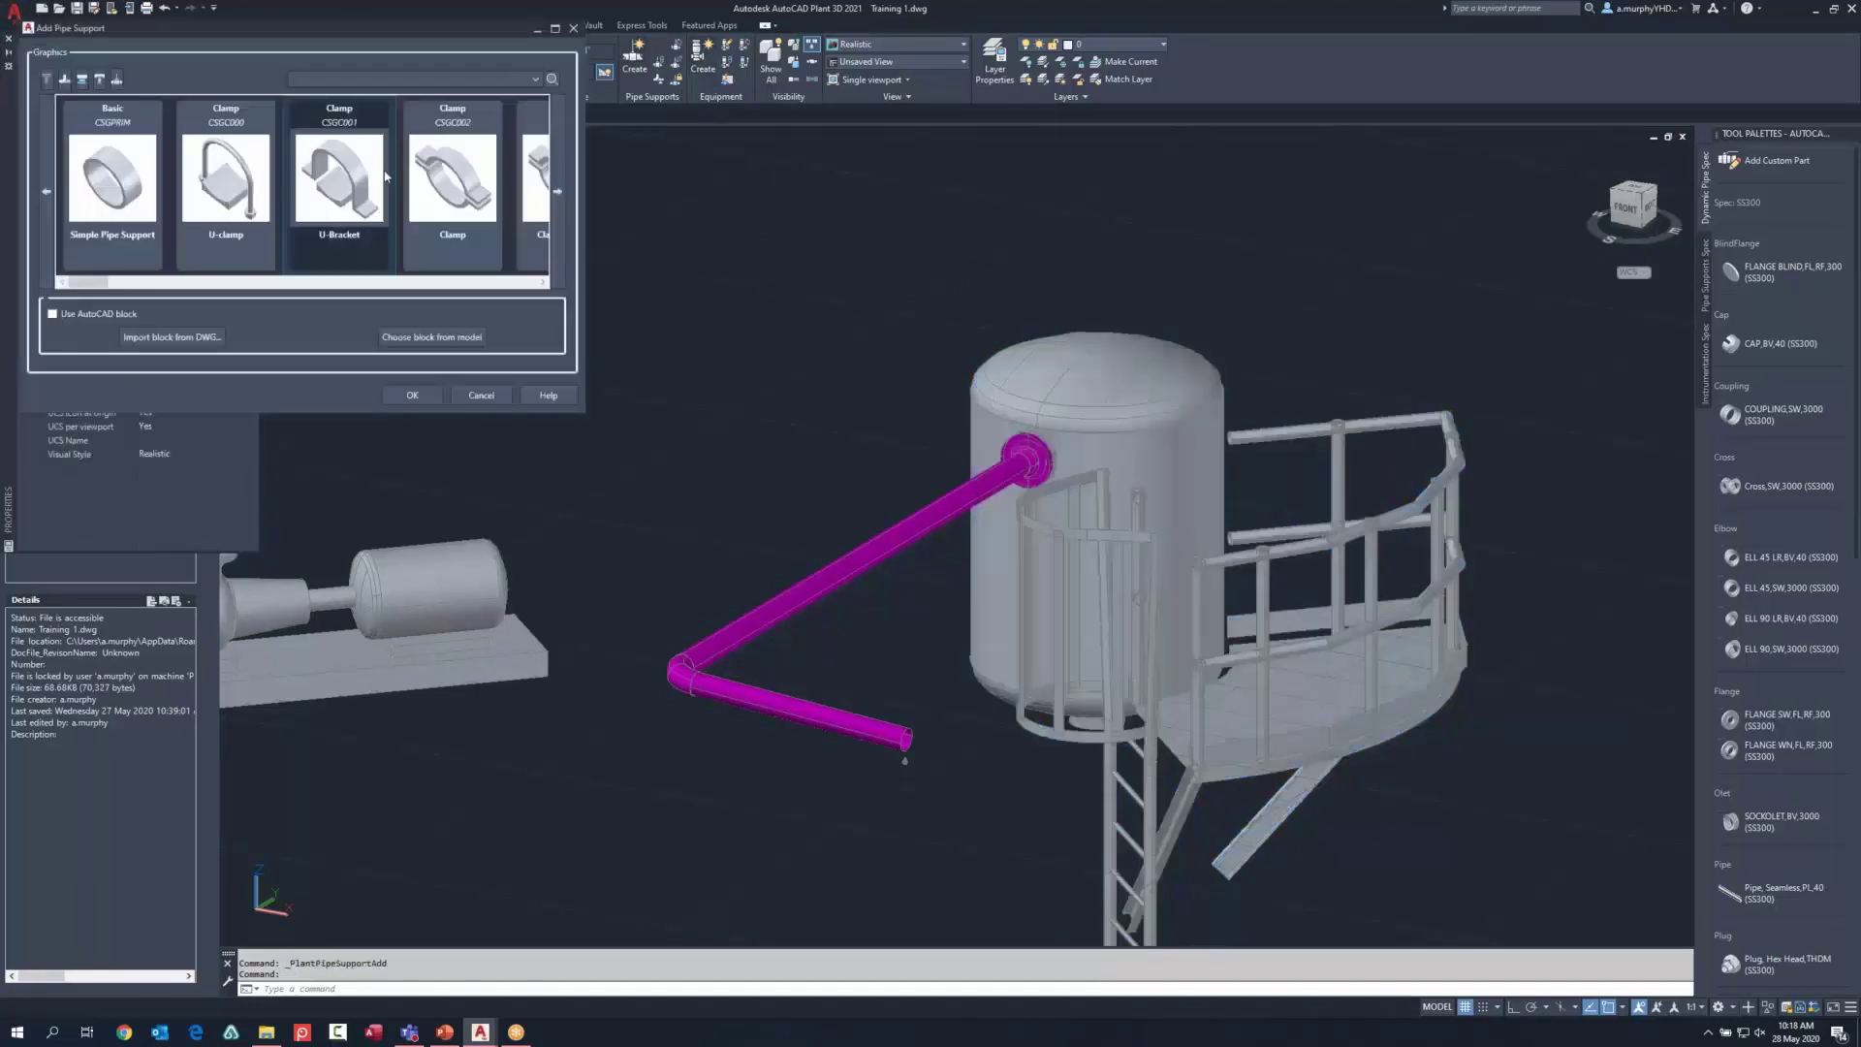
{"action": "key", "text": "Escape"}
{"action": "left_click", "coordinate": [704, 64]}
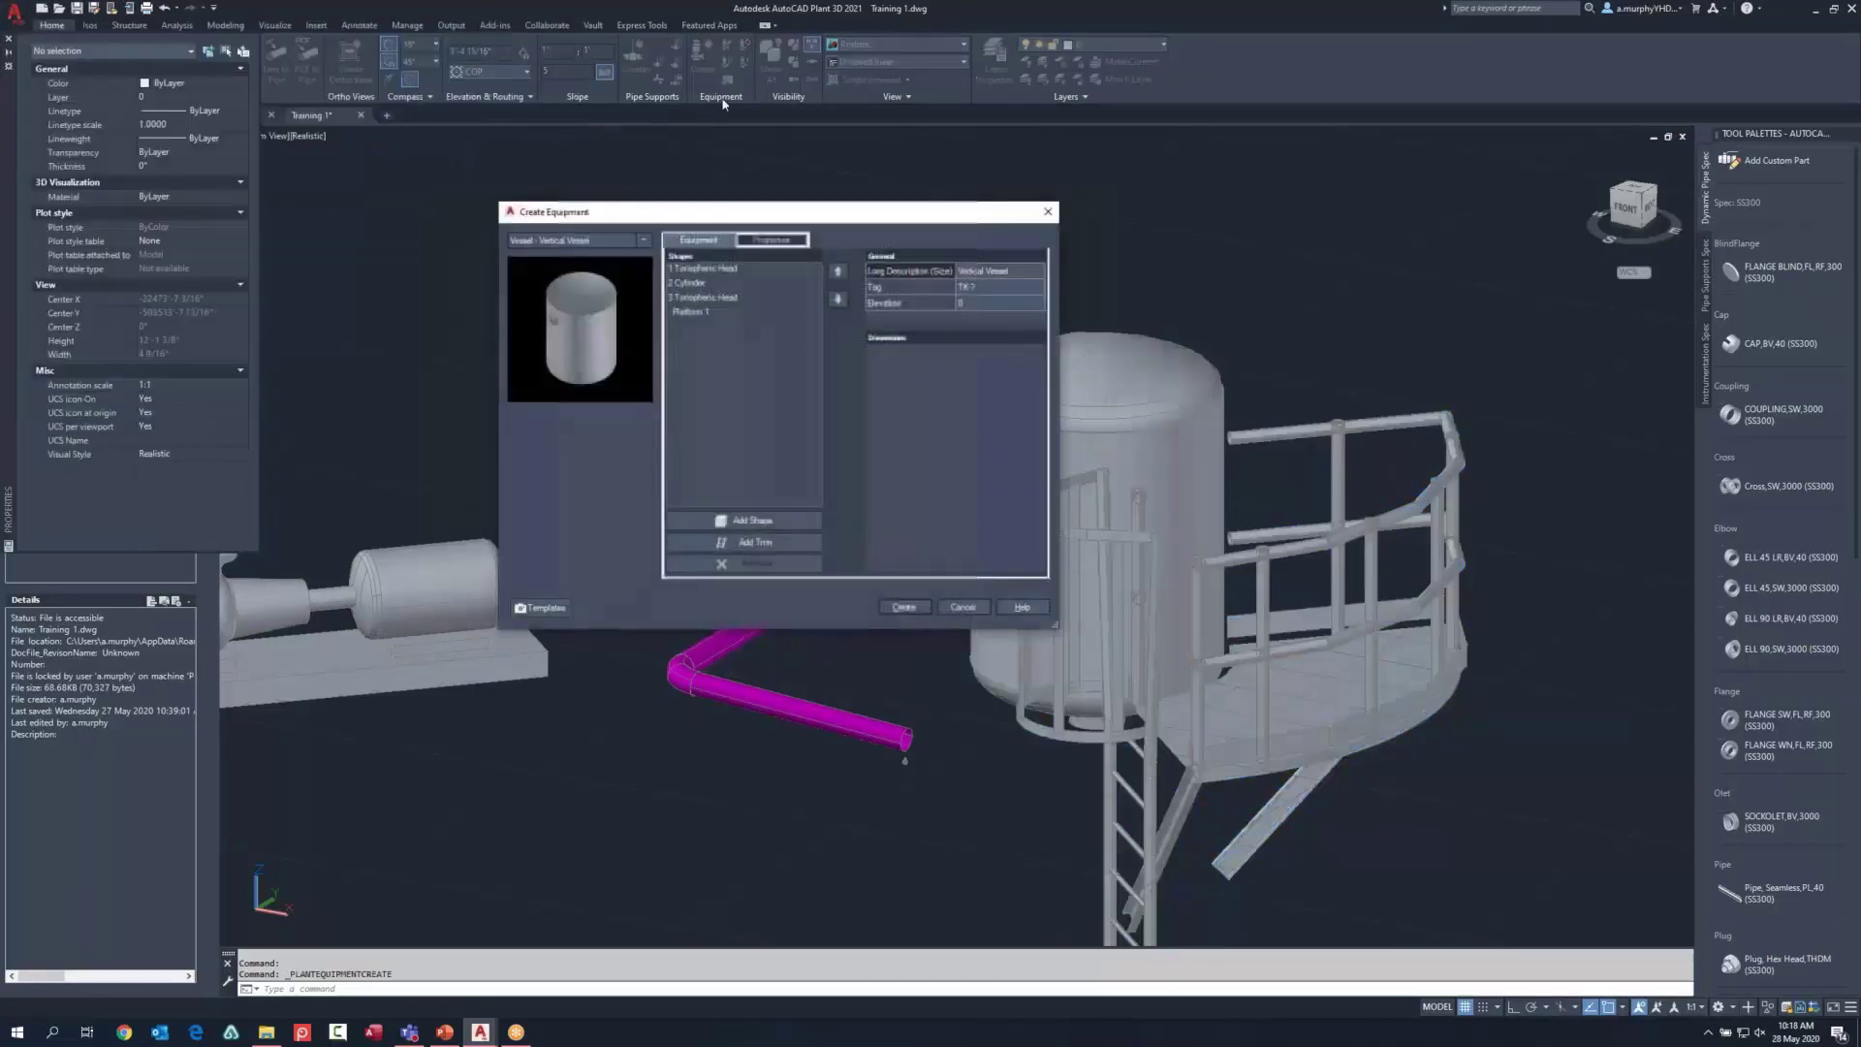
{"action": "left_click", "coordinate": [963, 607]}
Step: Select the flange where the 4" pipe meets the vessel nozzle and examine its properties
{"action": "left_click", "coordinate": [1049, 469]}
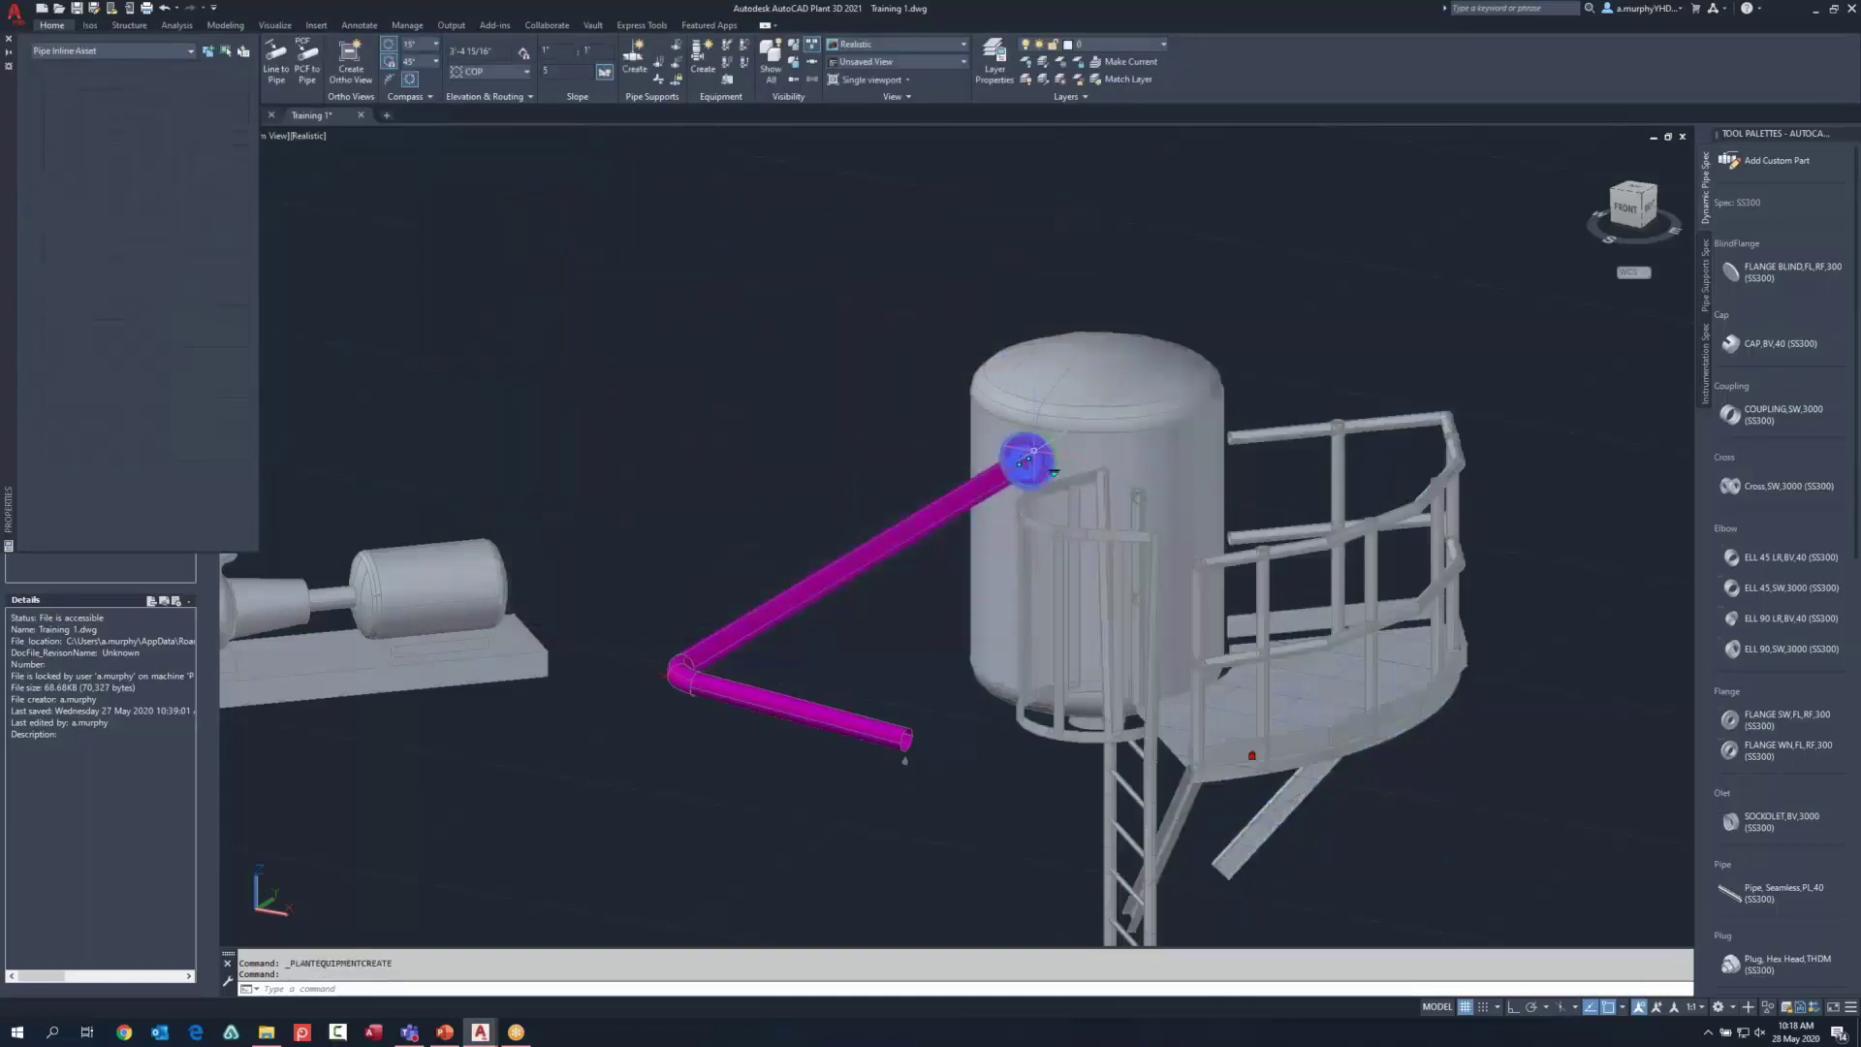
{"action": "left_click", "coordinate": [1055, 475]}
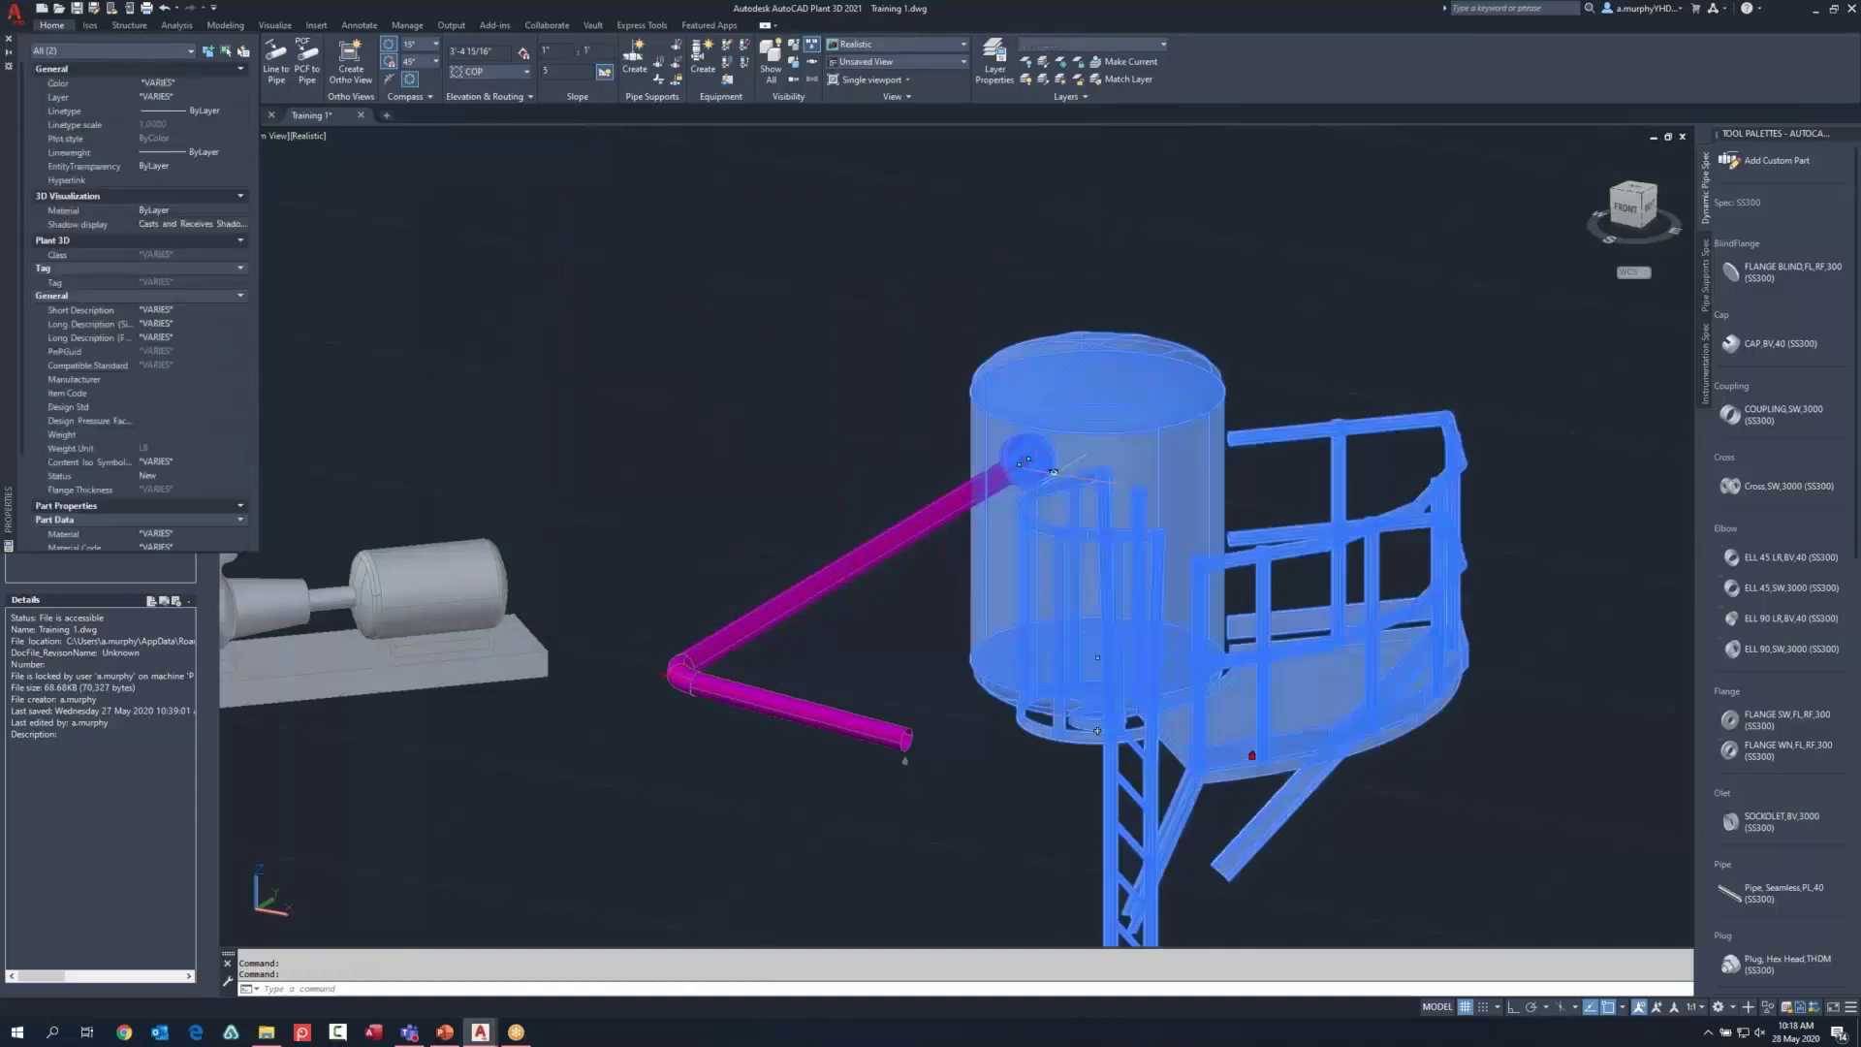
{"action": "left_click", "coordinate": [1054, 473]}
{"action": "left_click", "coordinate": [1037, 461]}
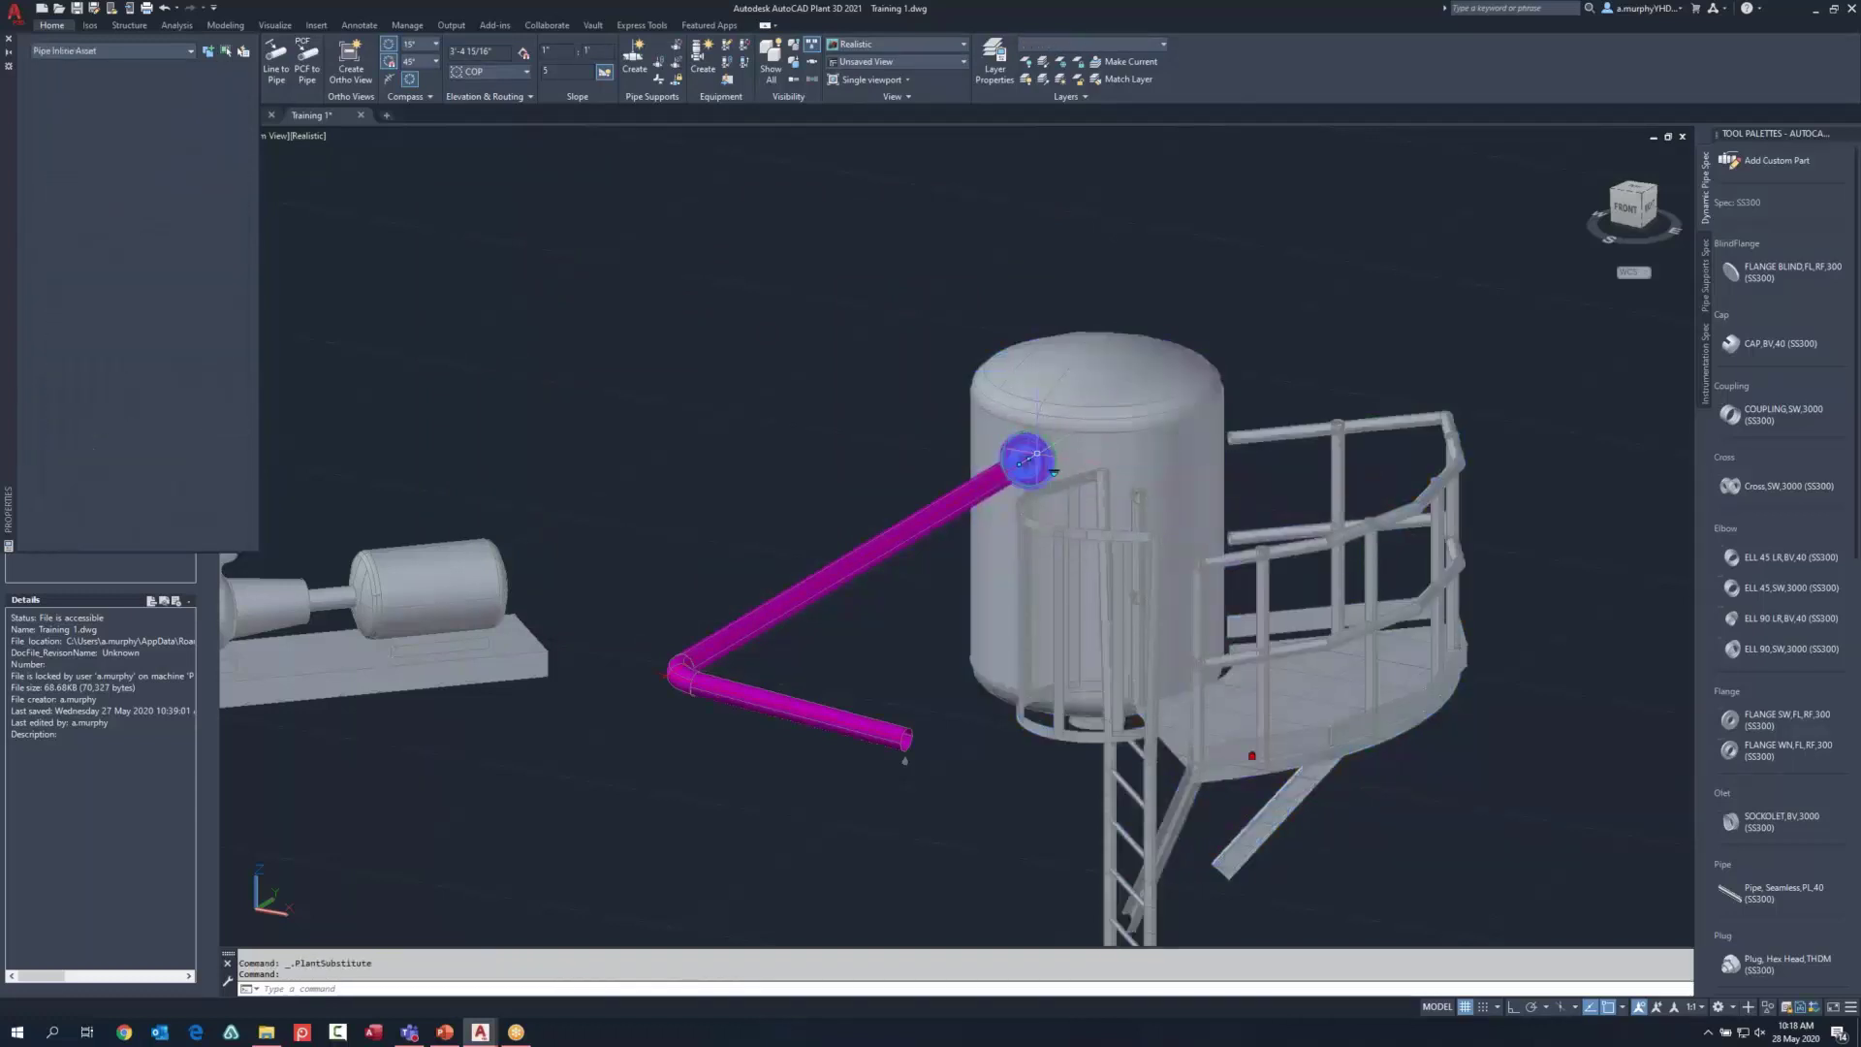
{"action": "middle_click_drag", "start_coordinate": [1252, 756], "coordinate": [1599, 653]}
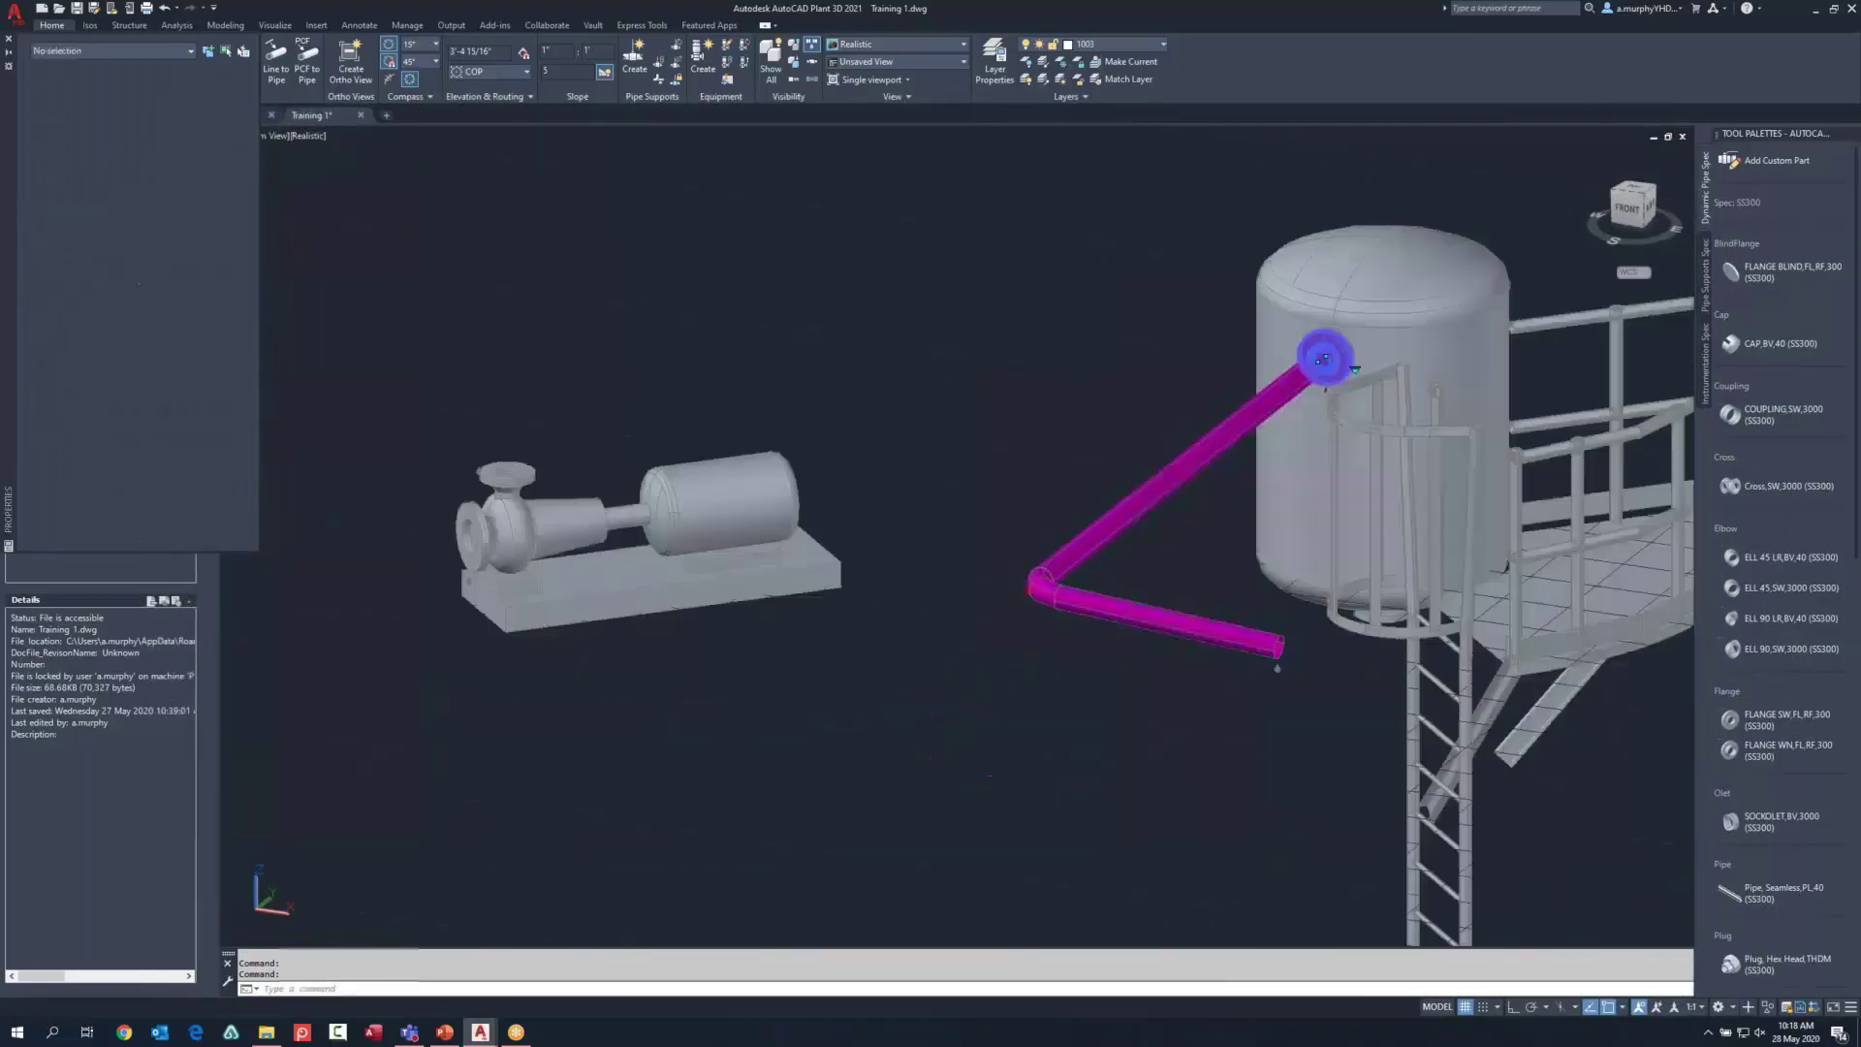
{"action": "middle_click_drag", "start_coordinate": [1278, 436], "coordinate": [737, 449]}
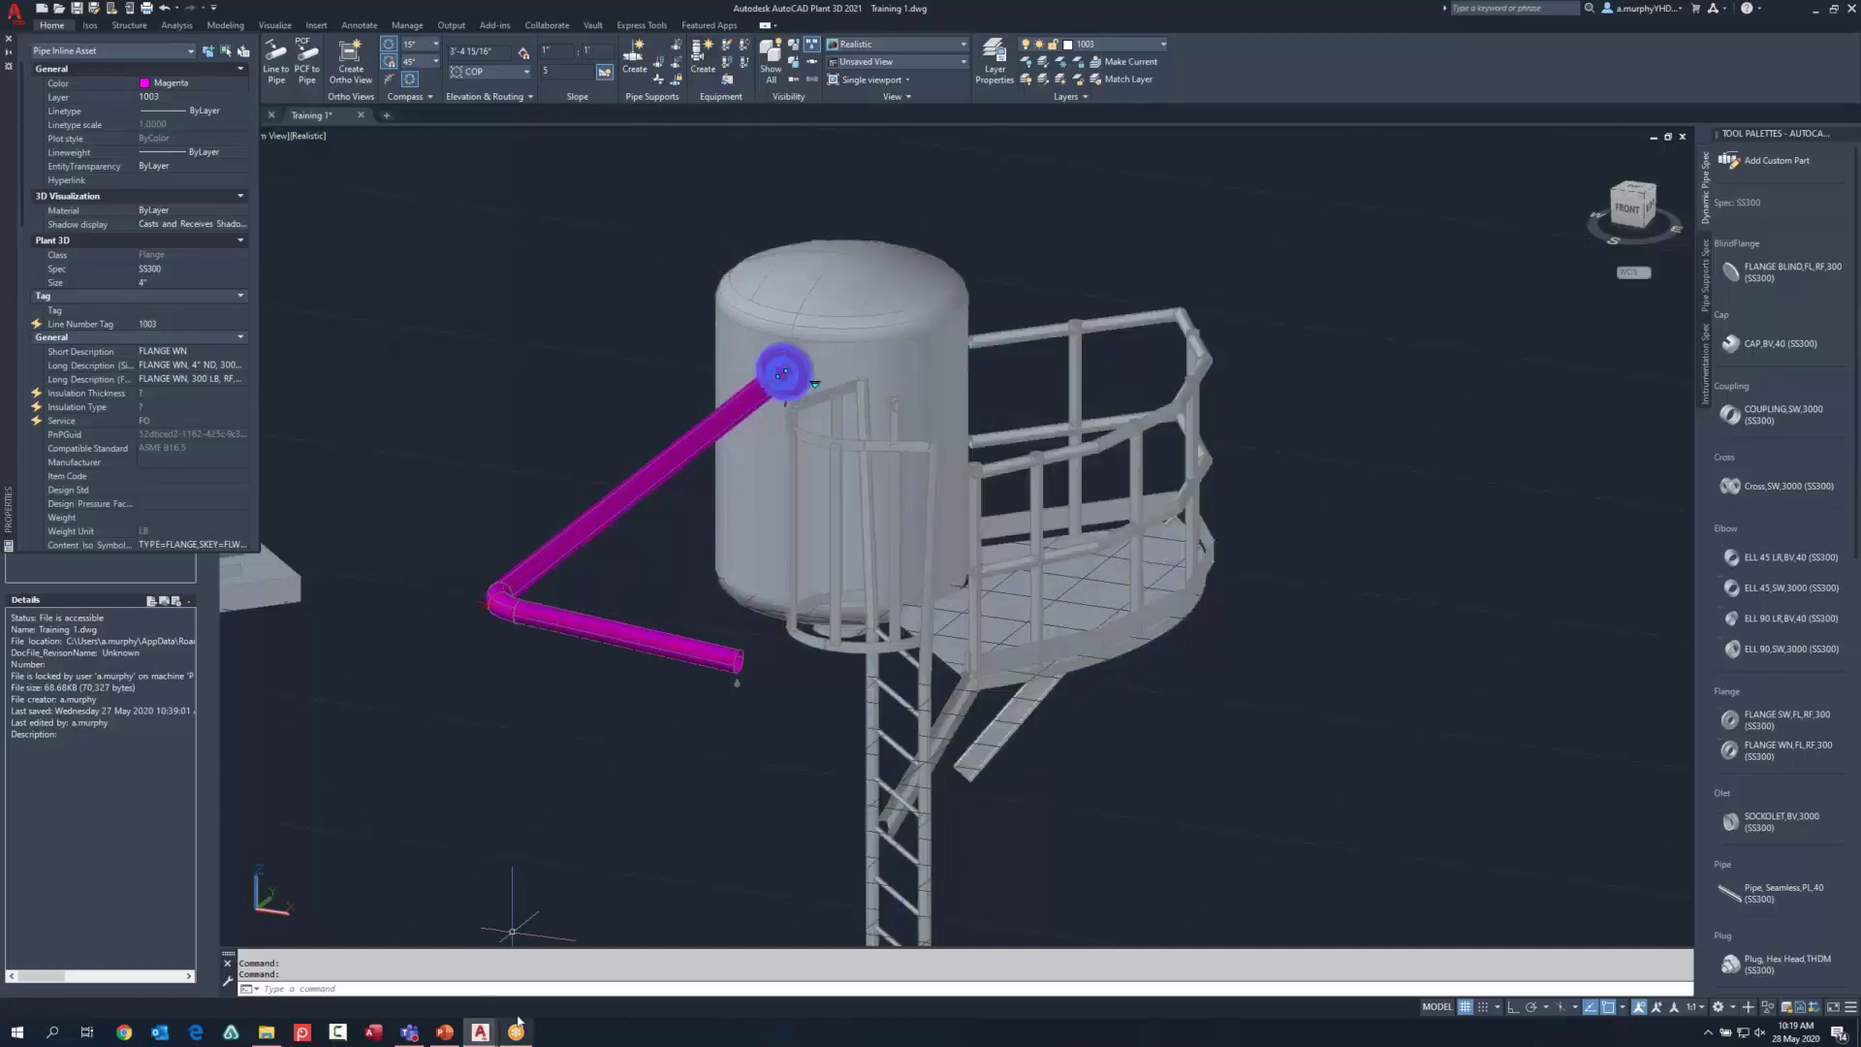
Step: Switch to the PowerPoint presentation and check the 3D Modelling slide and the slides following it
{"action": "left_click", "coordinate": [445, 1032]}
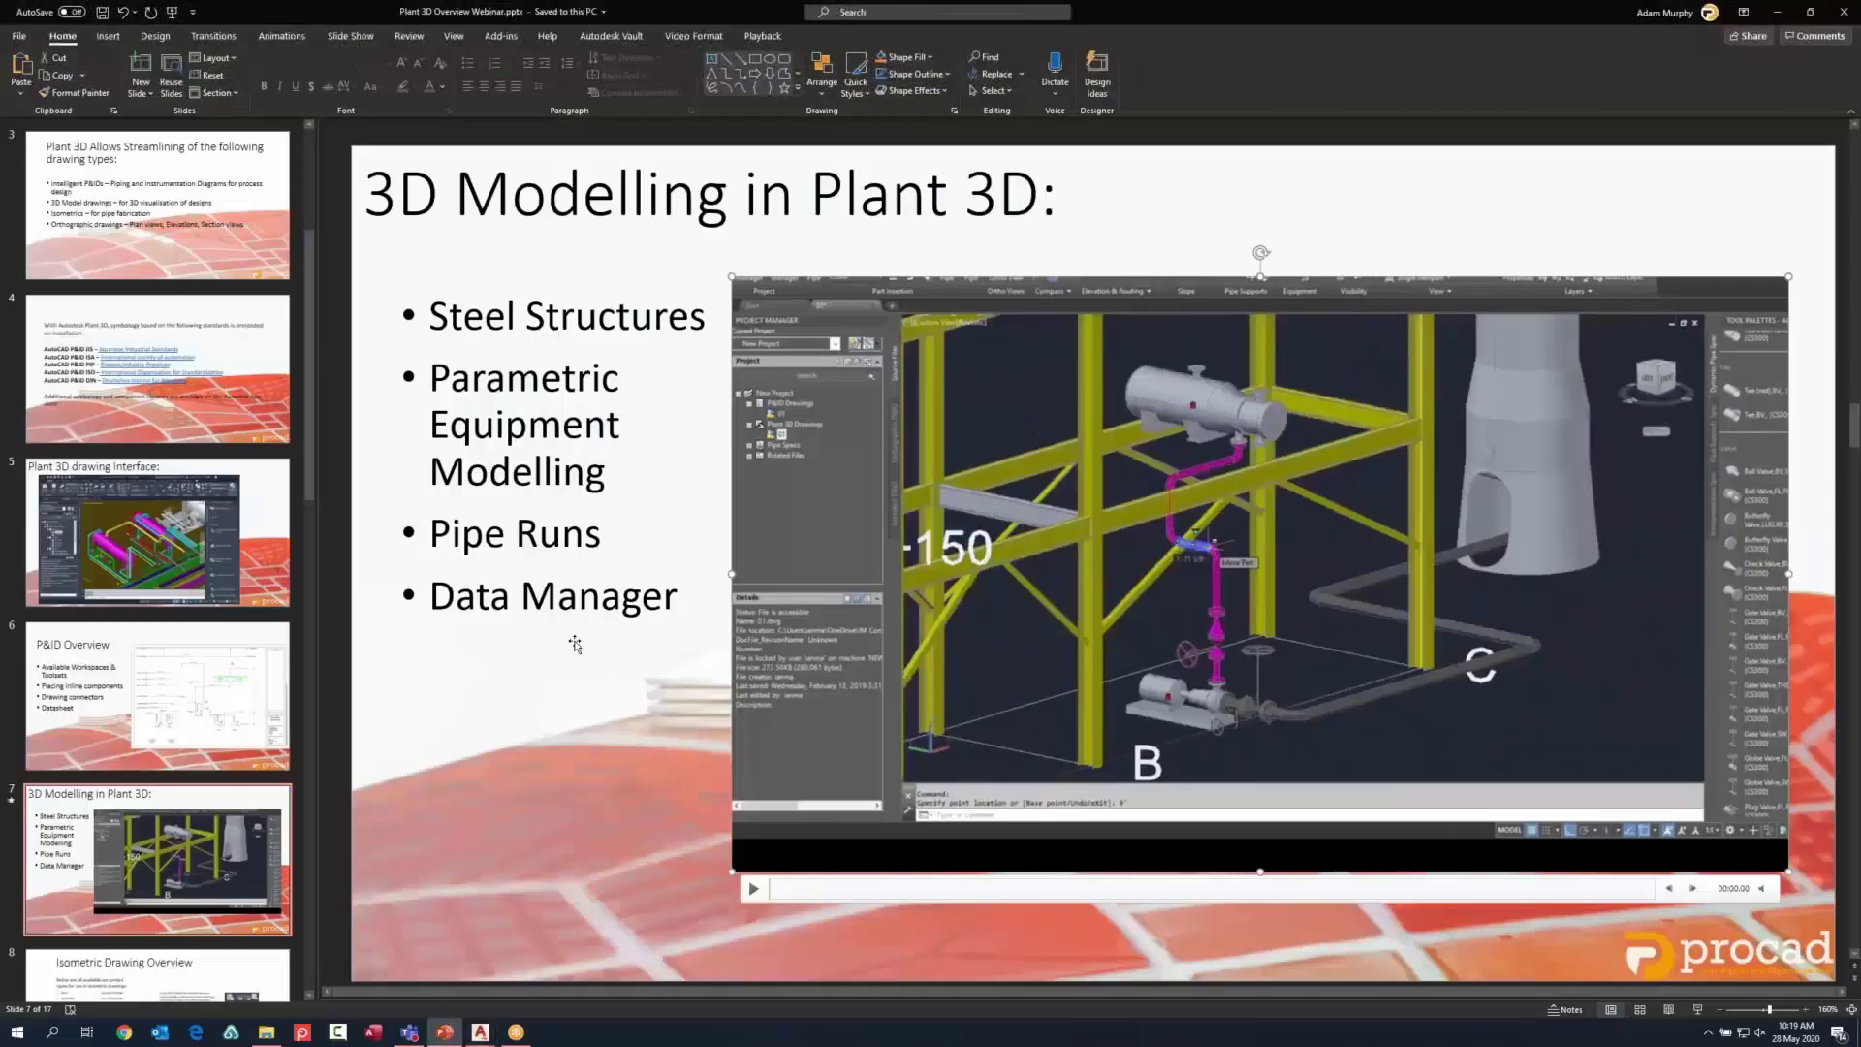
{"action": "left_click", "coordinate": [184, 853]}
{"action": "scroll", "coordinate": [222, 595], "scroll_direction": "down", "scroll_amount": 3}
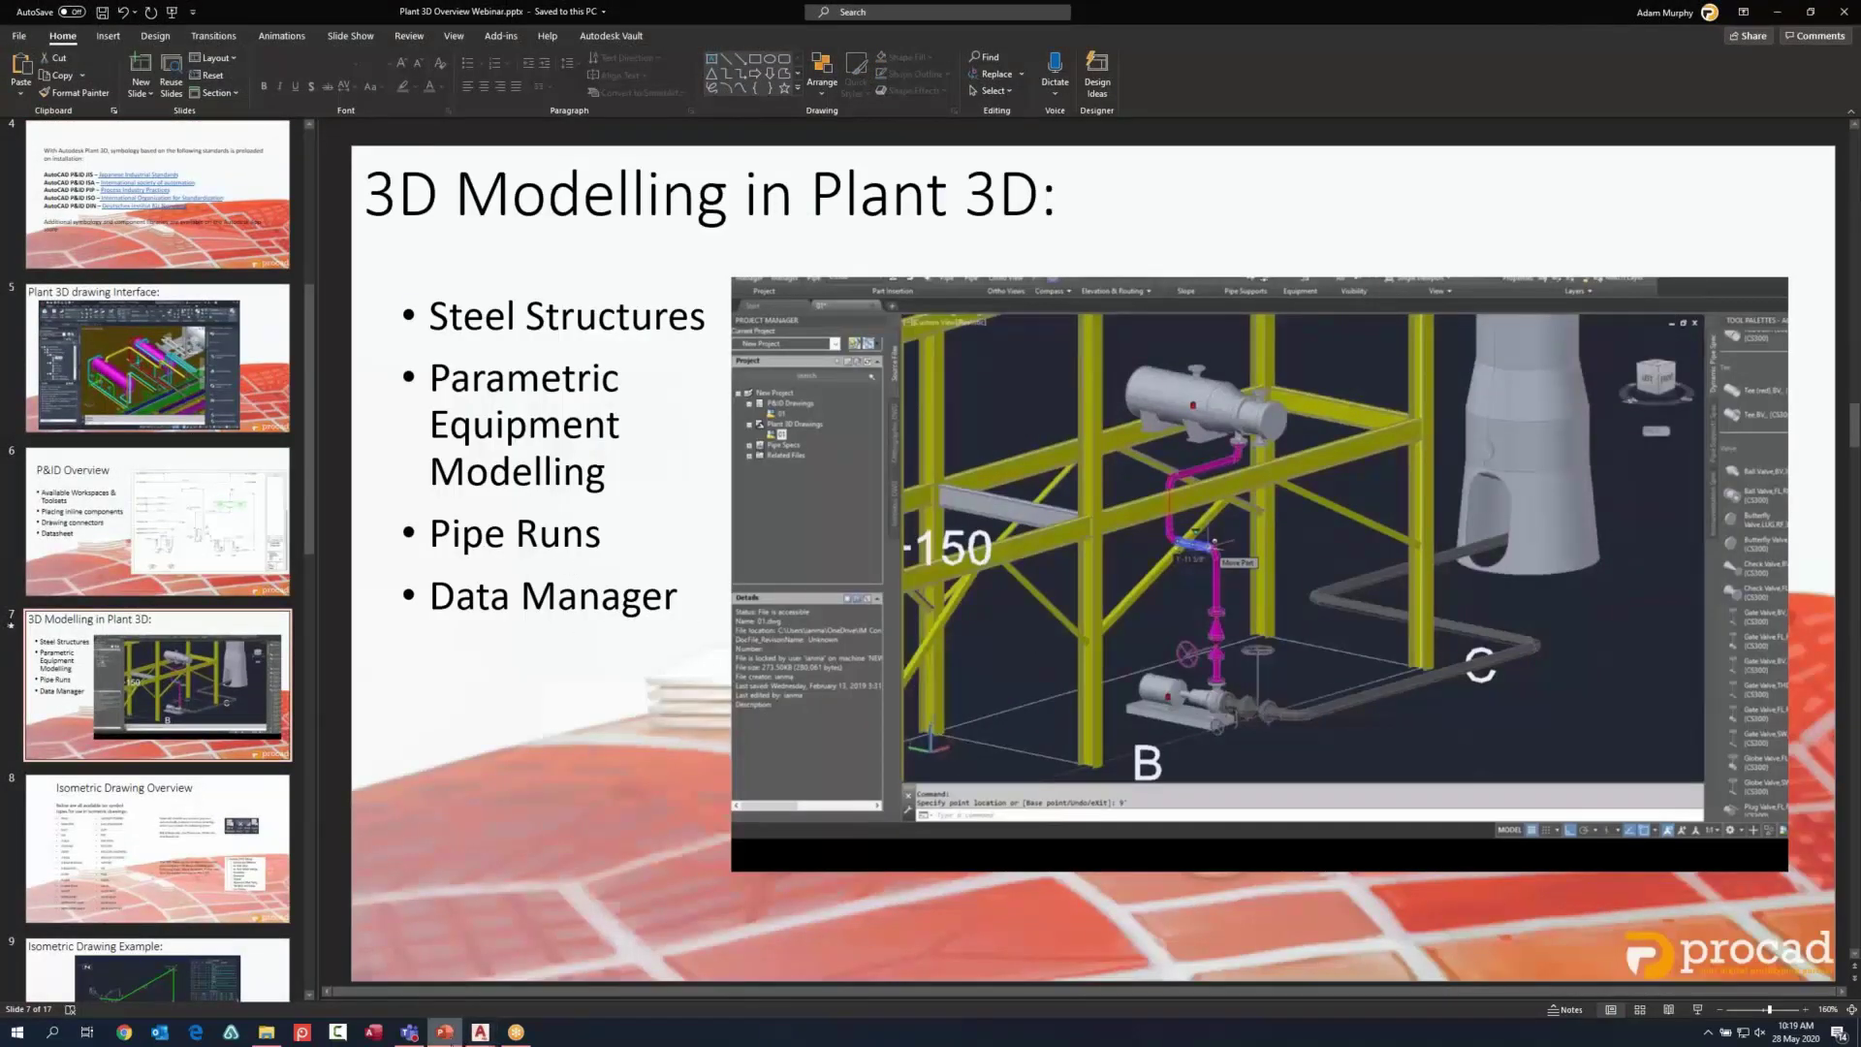
Step: Switch back to AutoCAD Plant 3D and close the Properties palette
{"action": "mouse_move", "coordinate": [480, 1032]}
{"action": "left_click", "coordinate": [635, 955]}
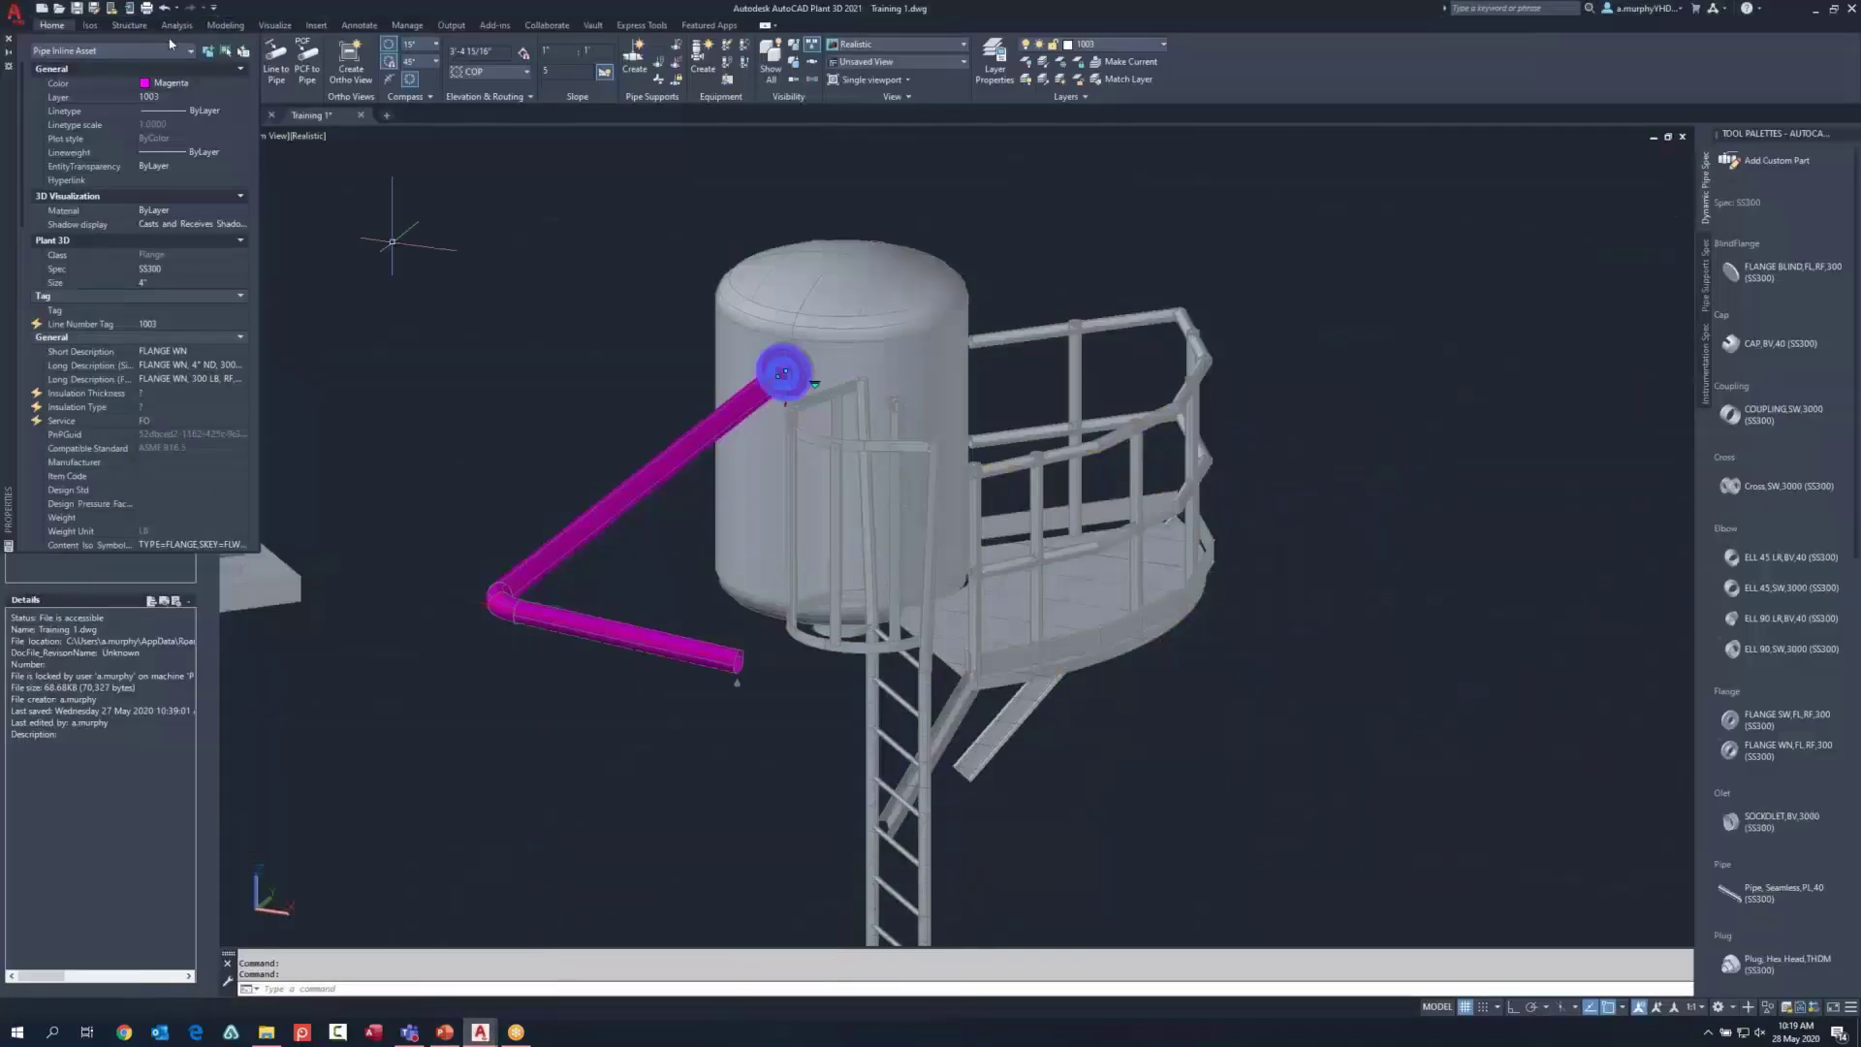
{"action": "left_click", "coordinate": [9, 41]}
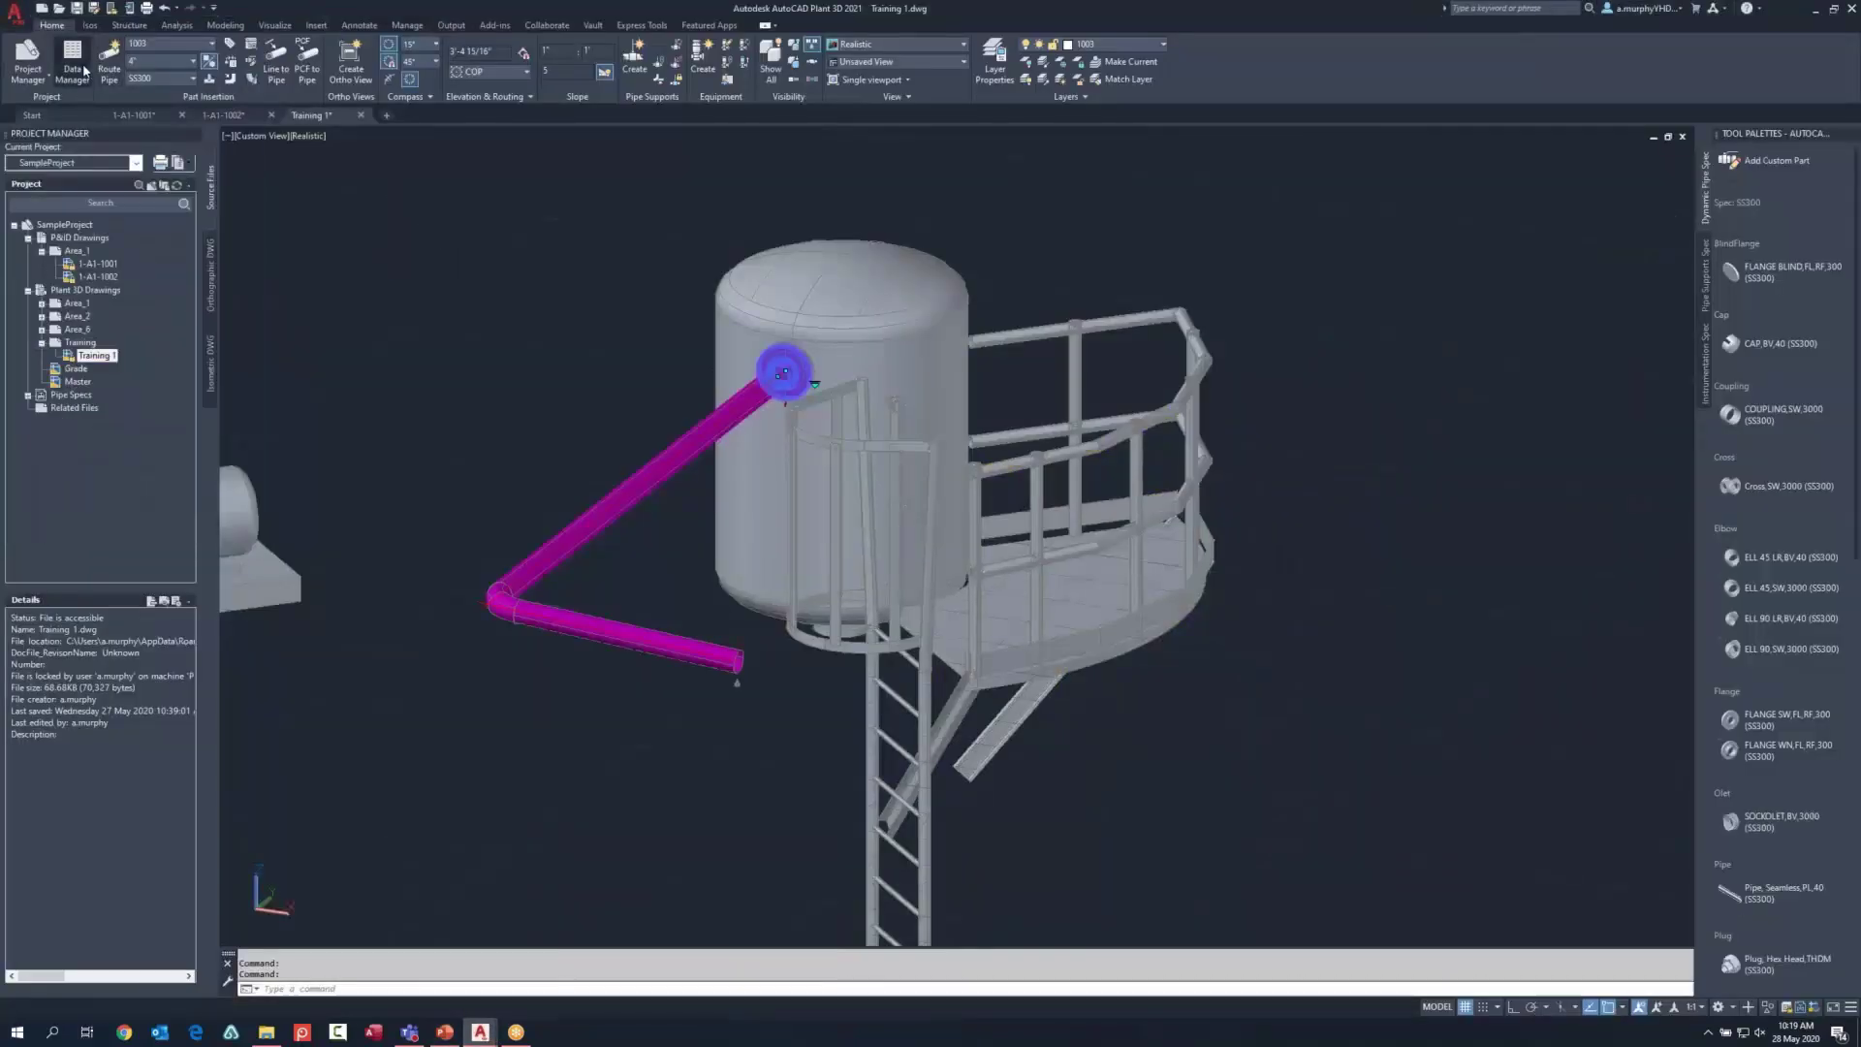
Step: Open the Data Manager, examine the Piping and Equipment records of the current drawing, and widen its window to show more columns
{"action": "left_click", "coordinate": [72, 60]}
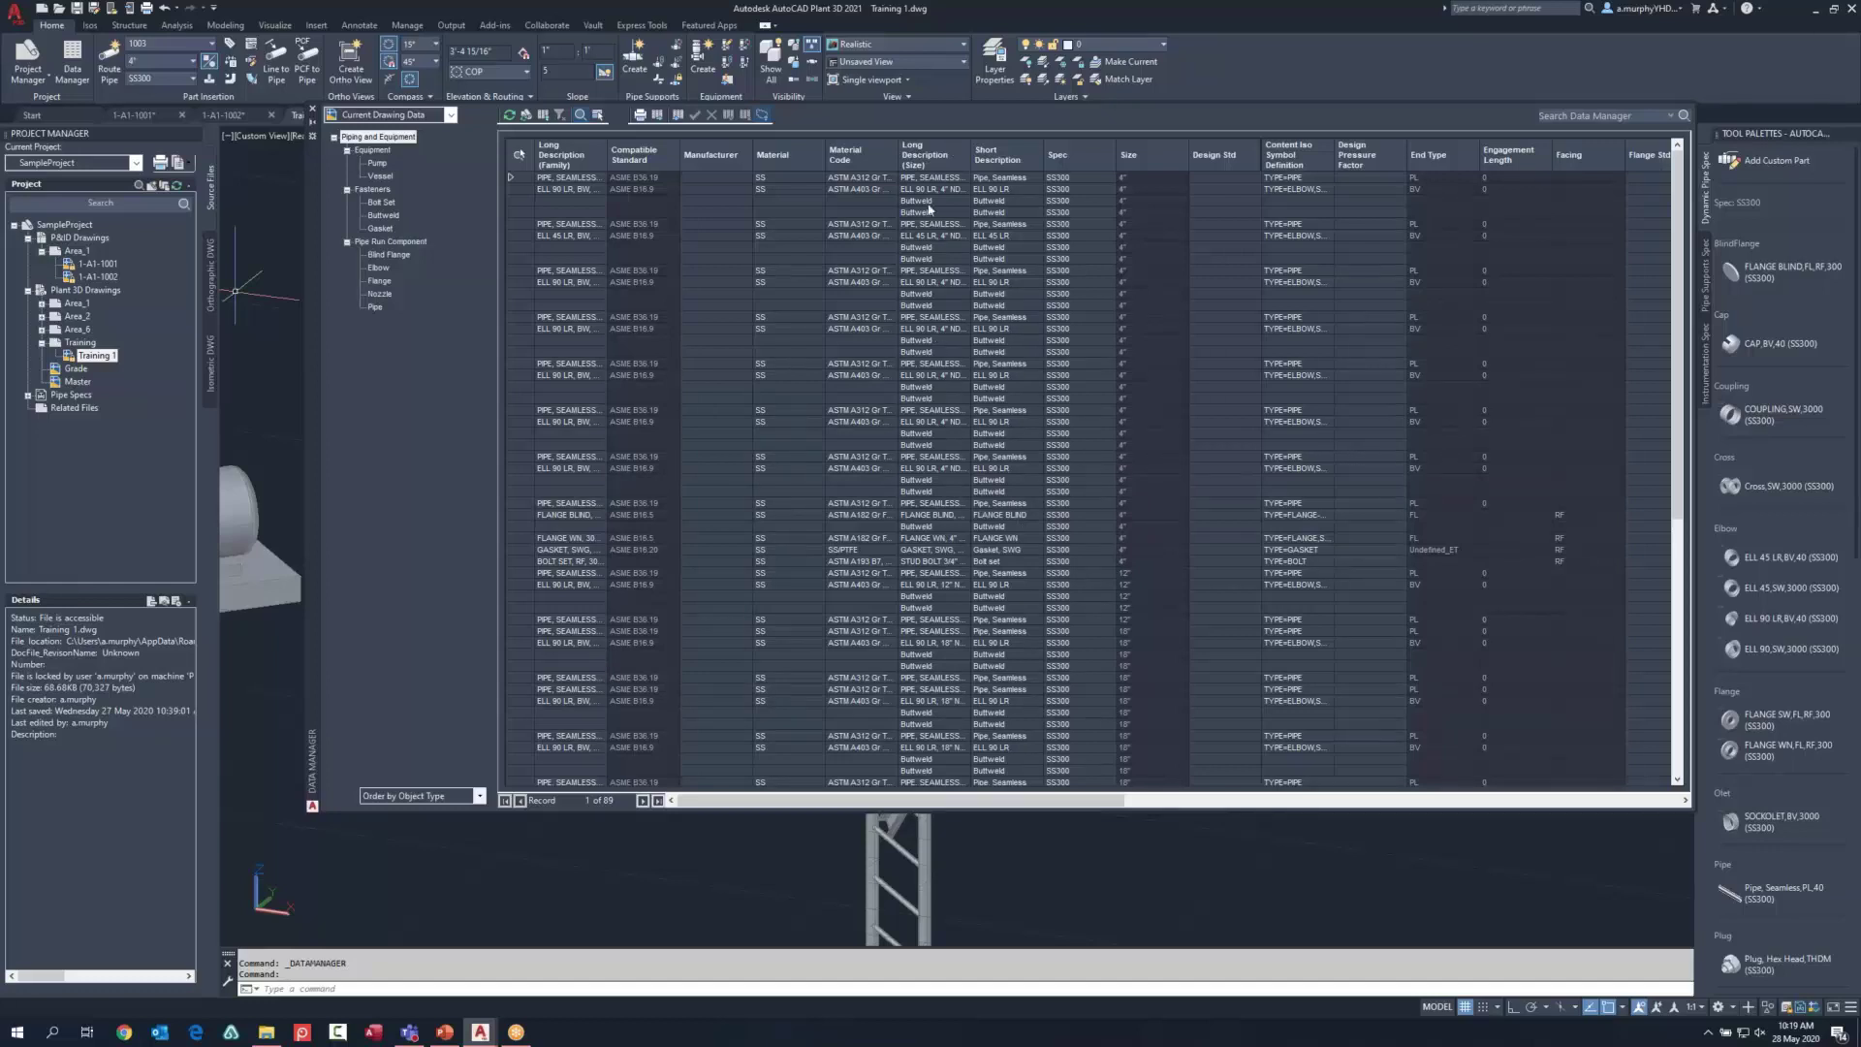
{"action": "scroll", "coordinate": [927, 235], "scroll_direction": "down", "scroll_amount": 3}
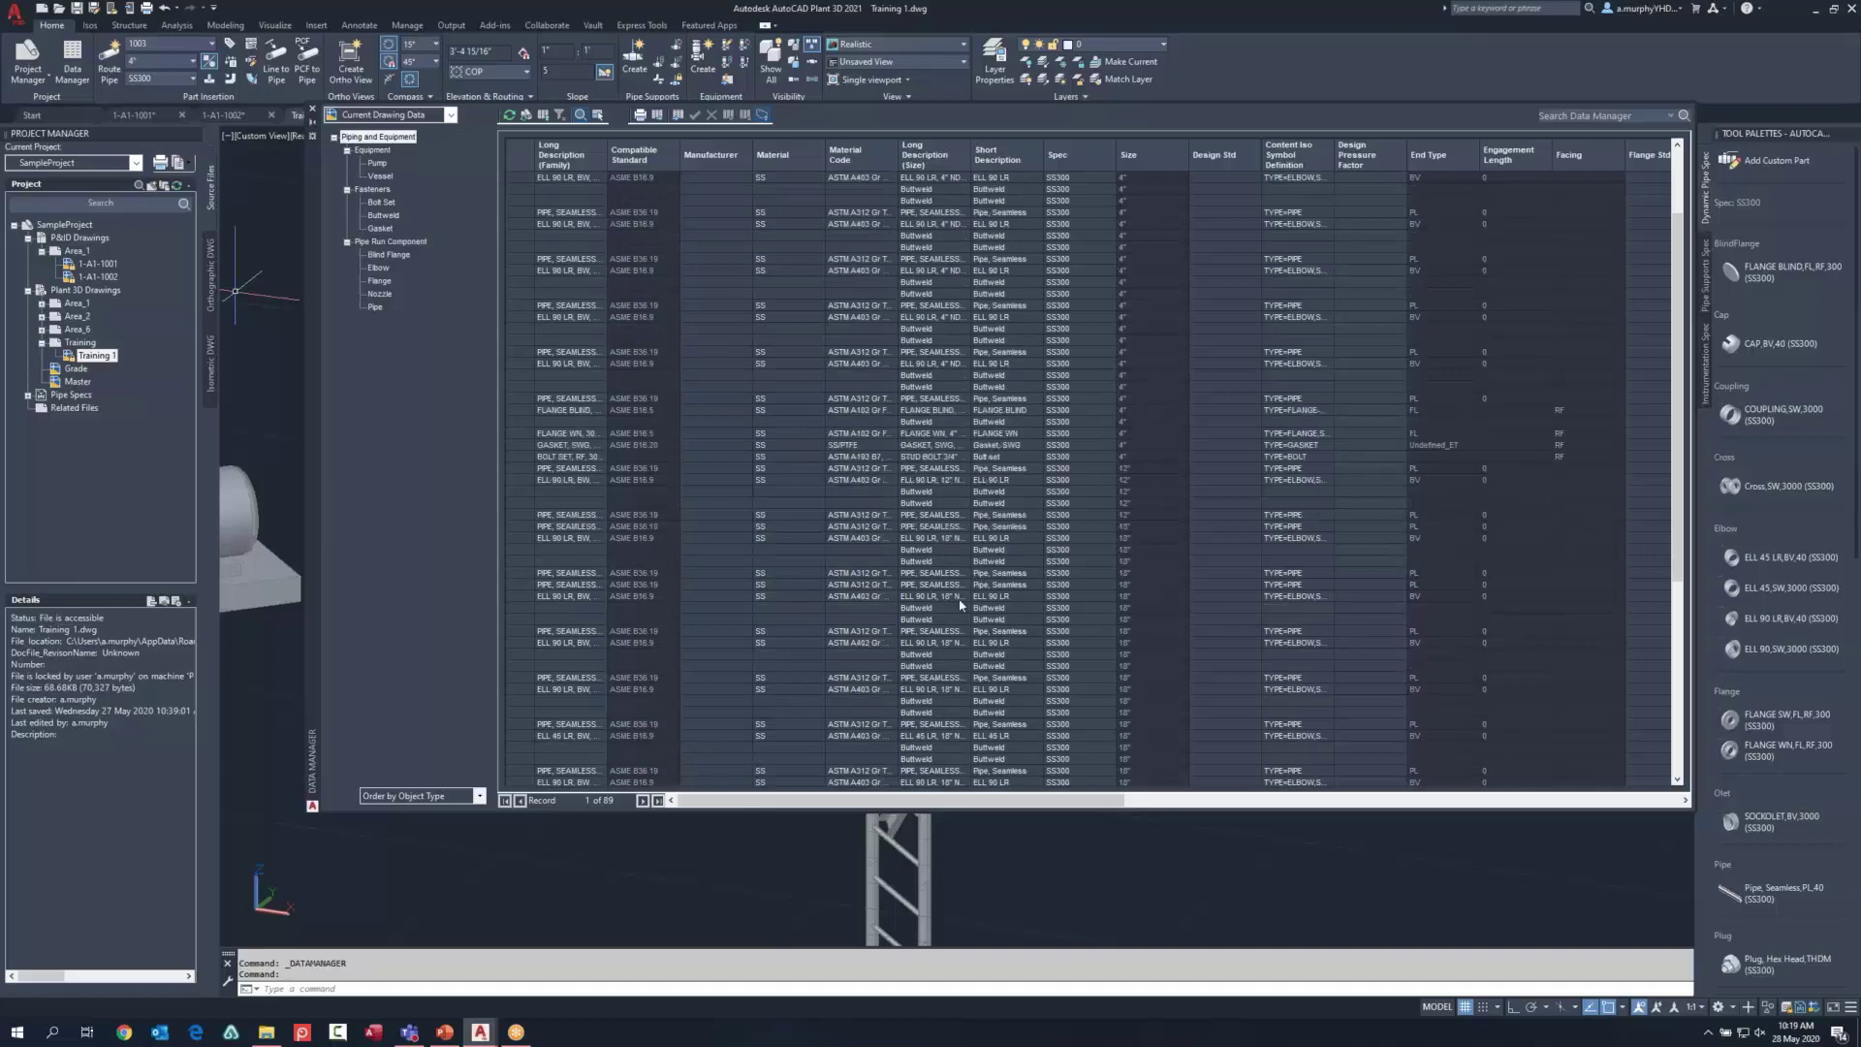
{"action": "scroll", "coordinate": [961, 502], "scroll_direction": "down", "scroll_amount": 1}
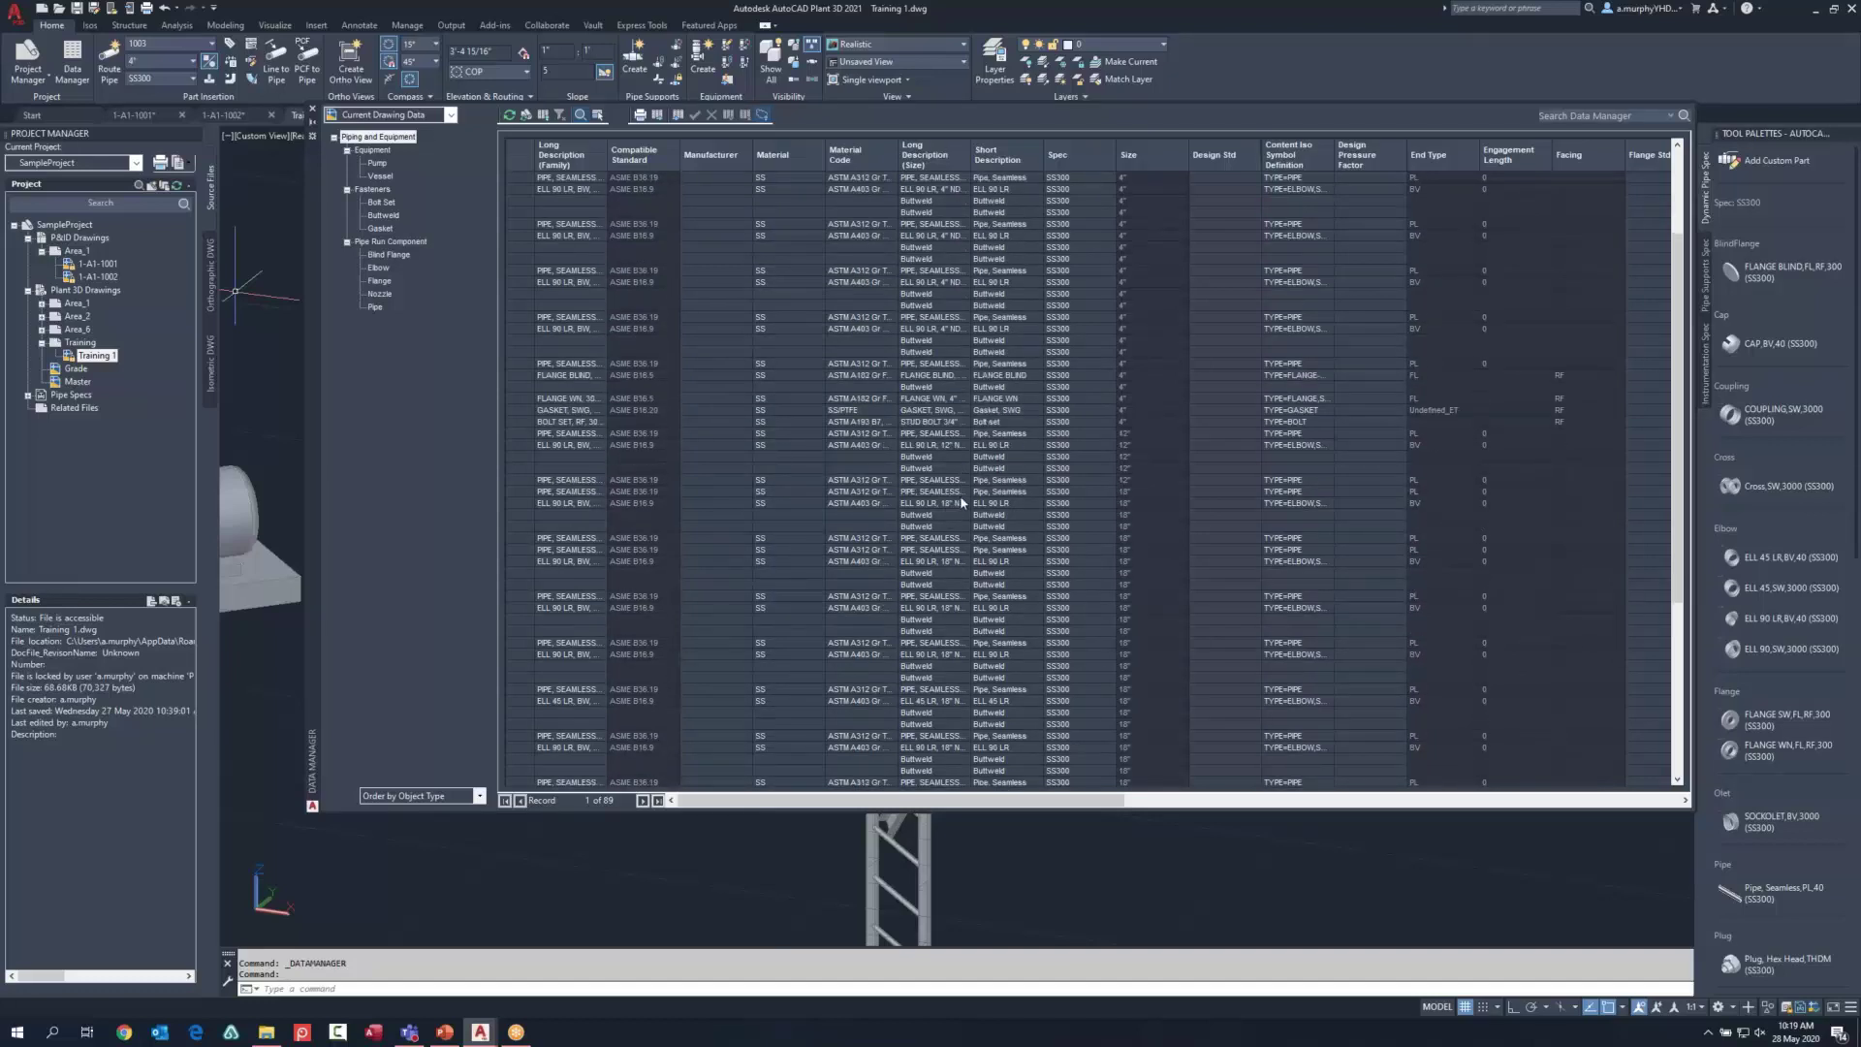
{"action": "scroll", "coordinate": [706, 479], "scroll_direction": "down", "scroll_amount": 8}
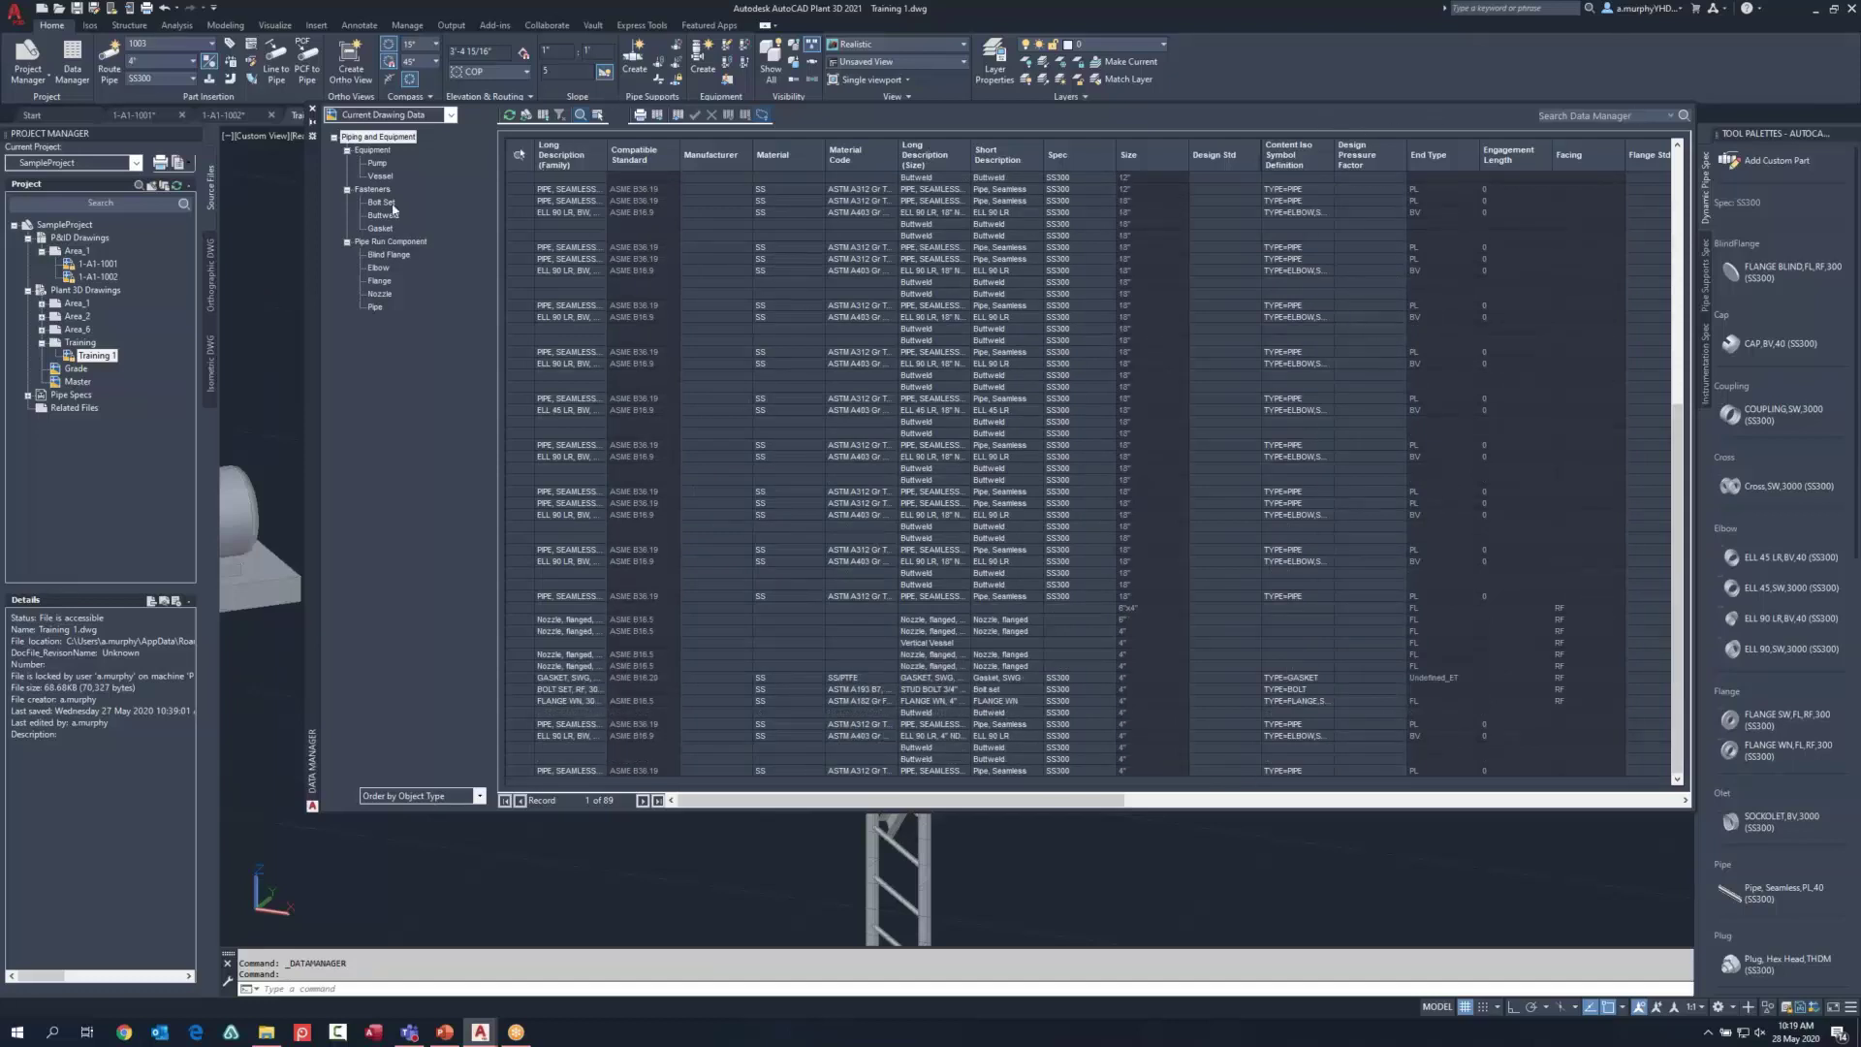
{"action": "left_click_drag", "start_coordinate": [310, 219], "coordinate": [273, 256]}
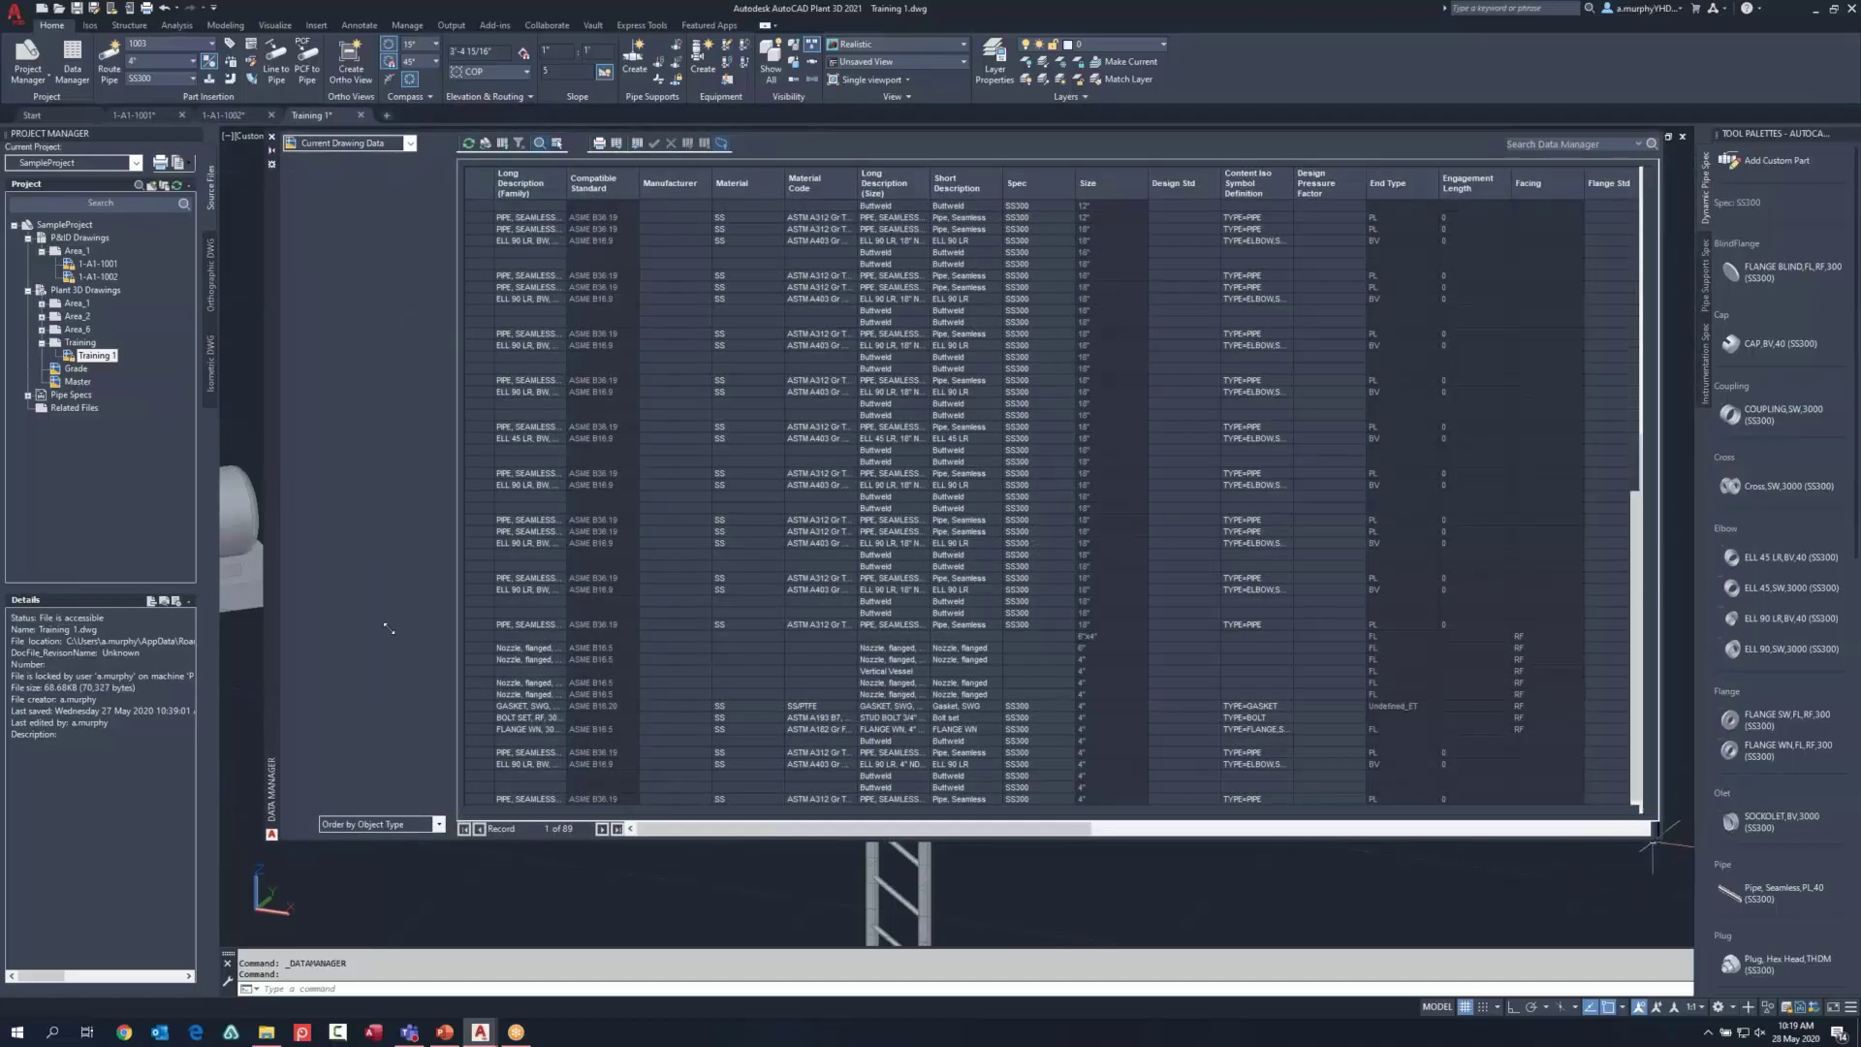
{"action": "left_click_drag", "start_coordinate": [1651, 837], "coordinate": [1755, 850]}
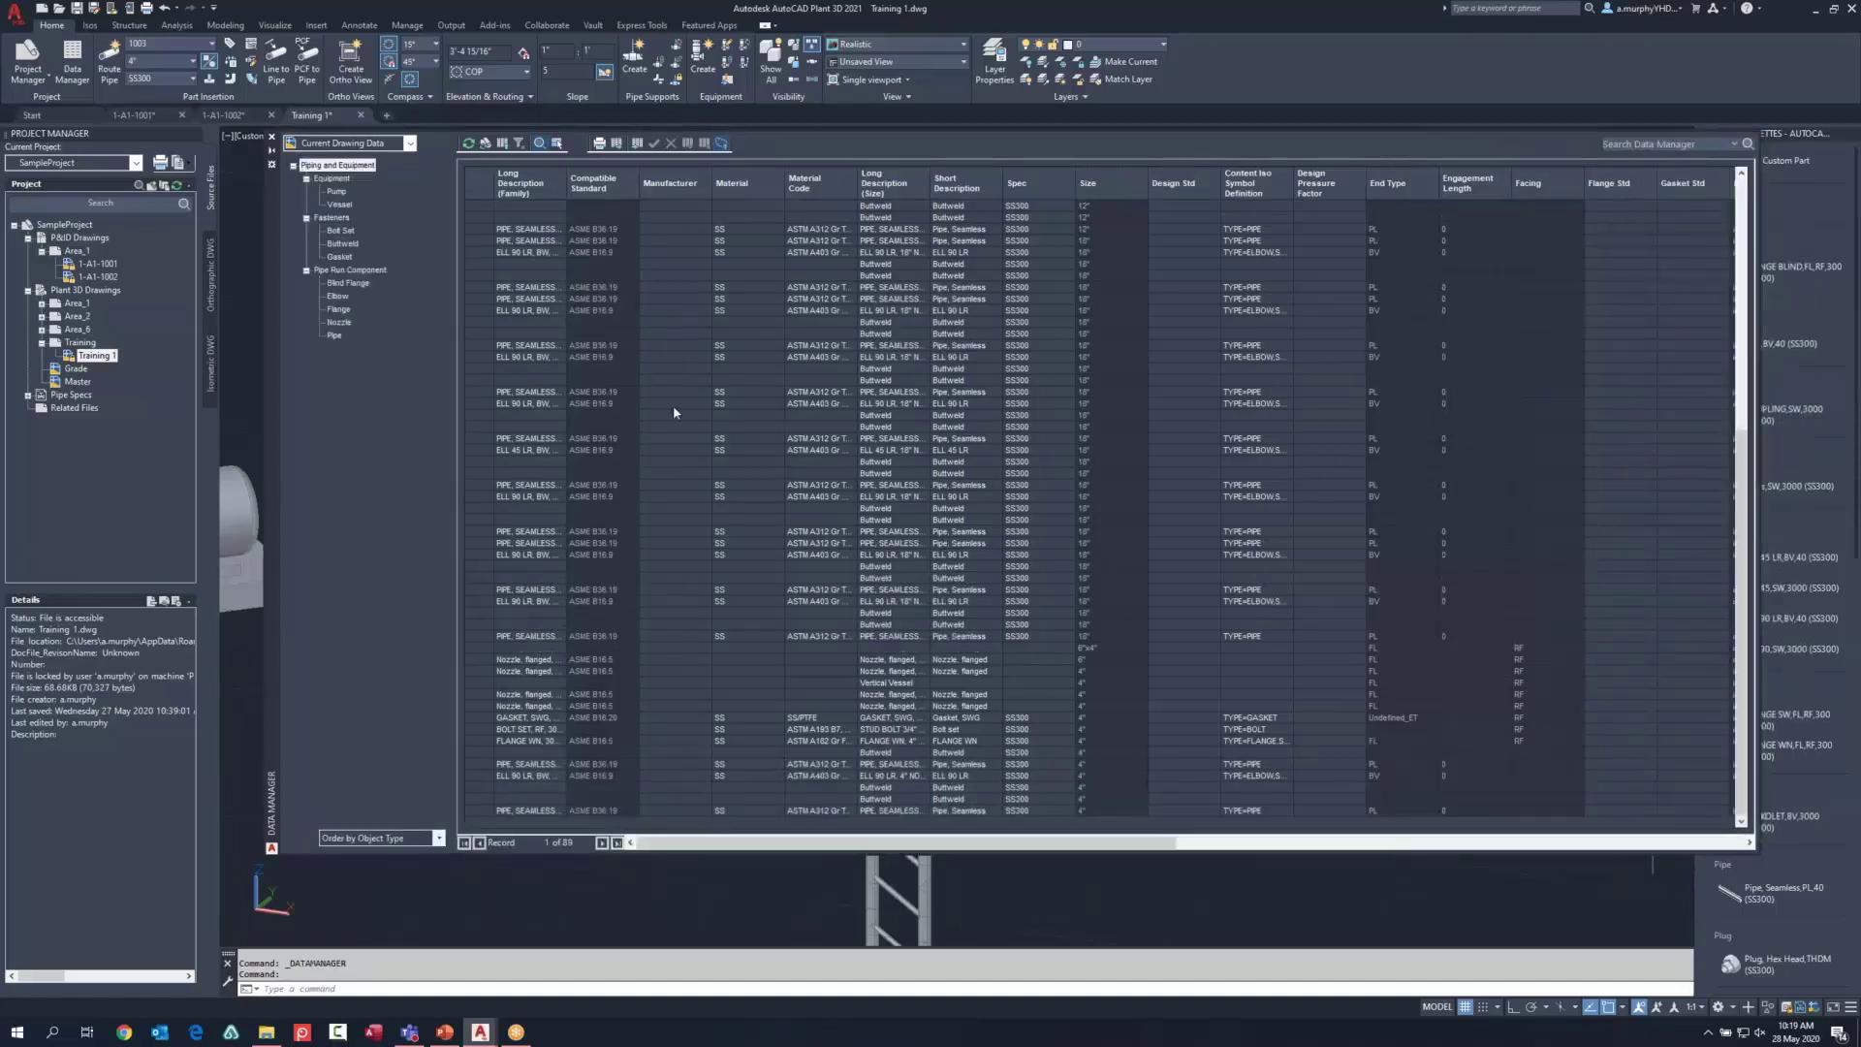
Step: Switch to the PowerPoint presentation and review the slides from 3D Modelling through the isometric drawing slides to the Orthographic drawings Overview
{"action": "left_click", "coordinate": [445, 1033]}
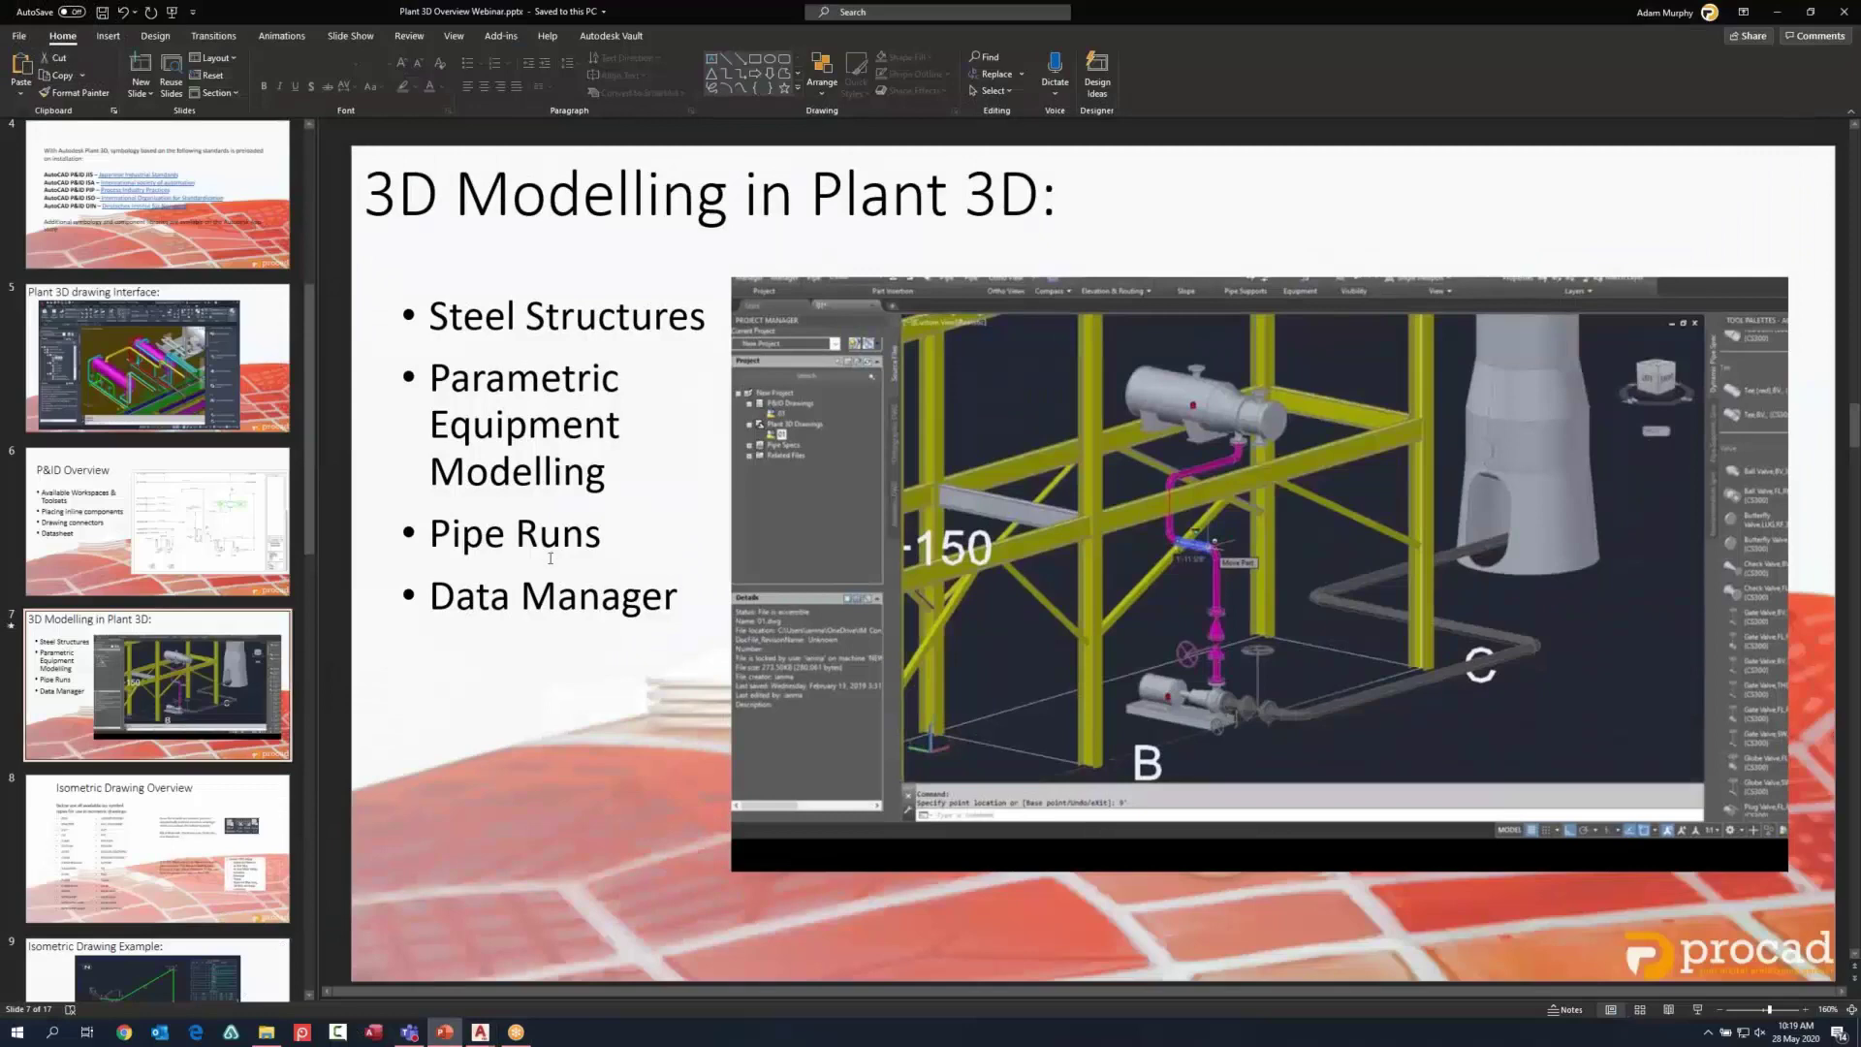
{"action": "scroll", "coordinate": [535, 501], "scroll_direction": "down", "scroll_amount": 1}
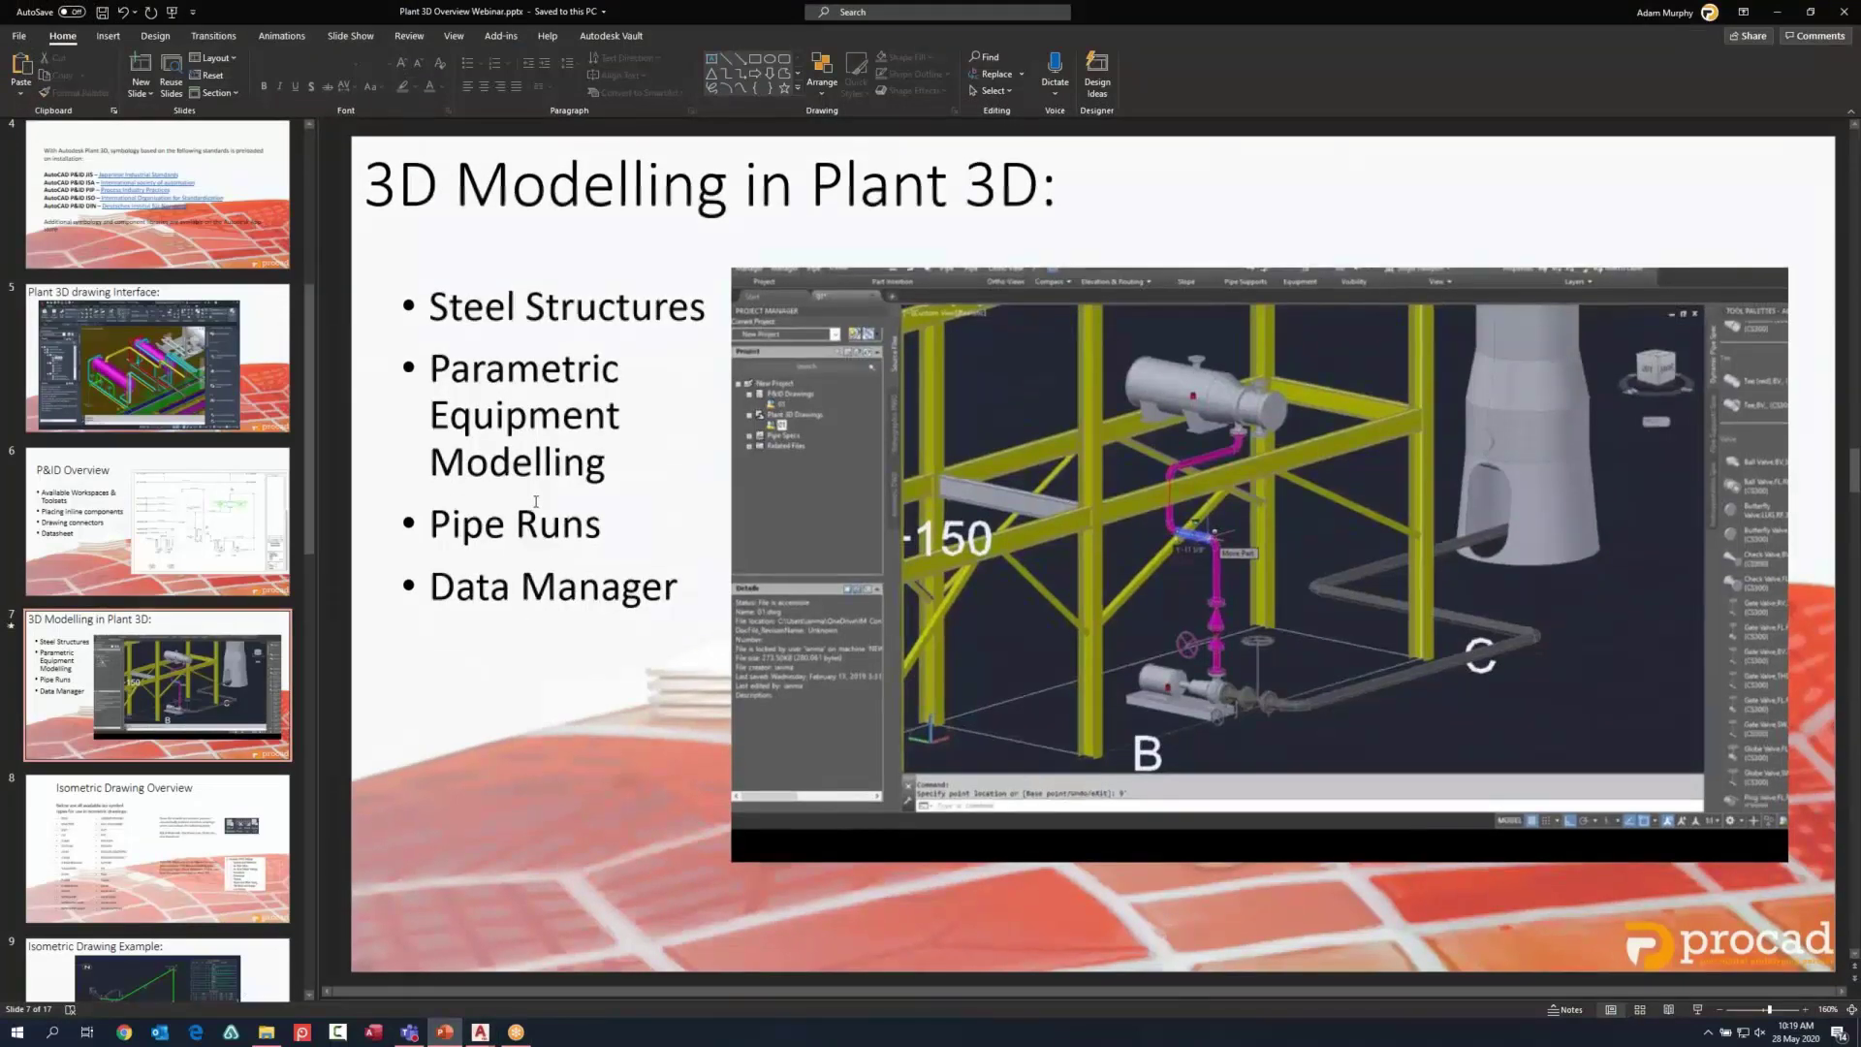
{"action": "scroll", "coordinate": [473, 546], "scroll_direction": "down", "scroll_amount": 1}
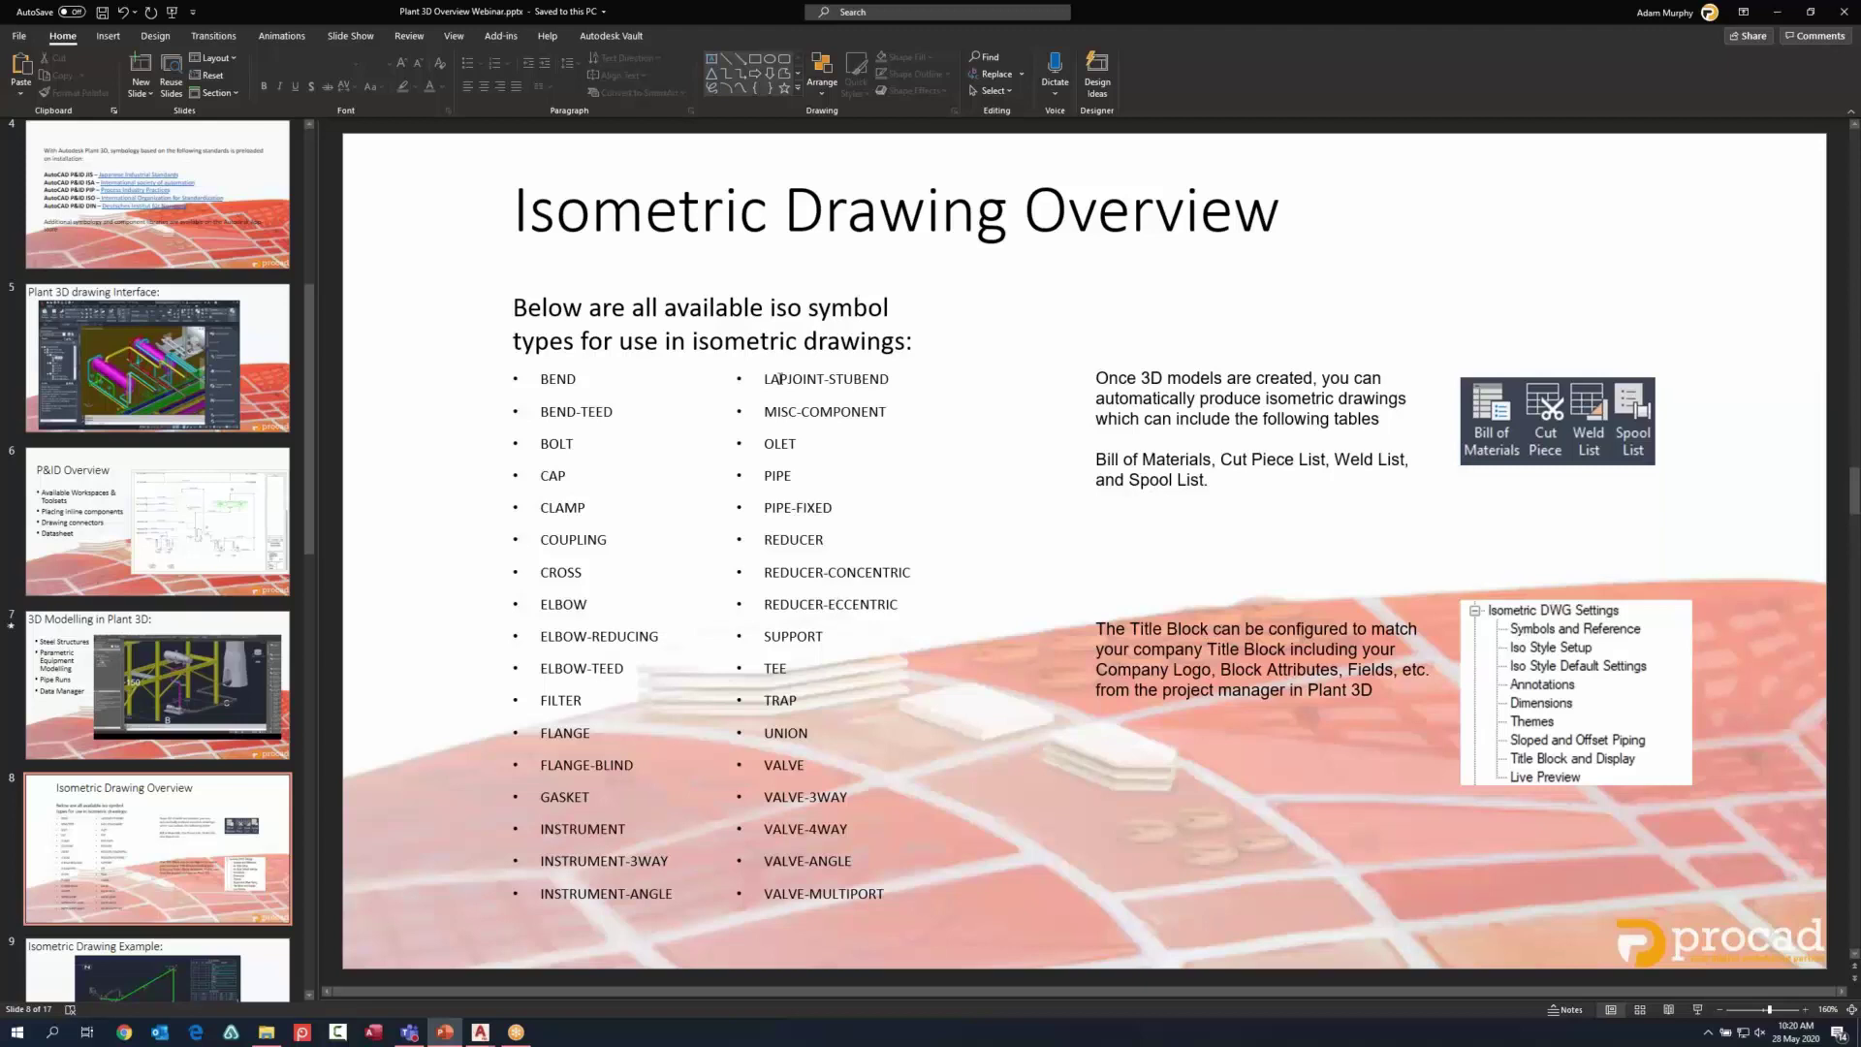
{"action": "scroll", "coordinate": [1072, 511], "scroll_direction": "down", "scroll_amount": 1}
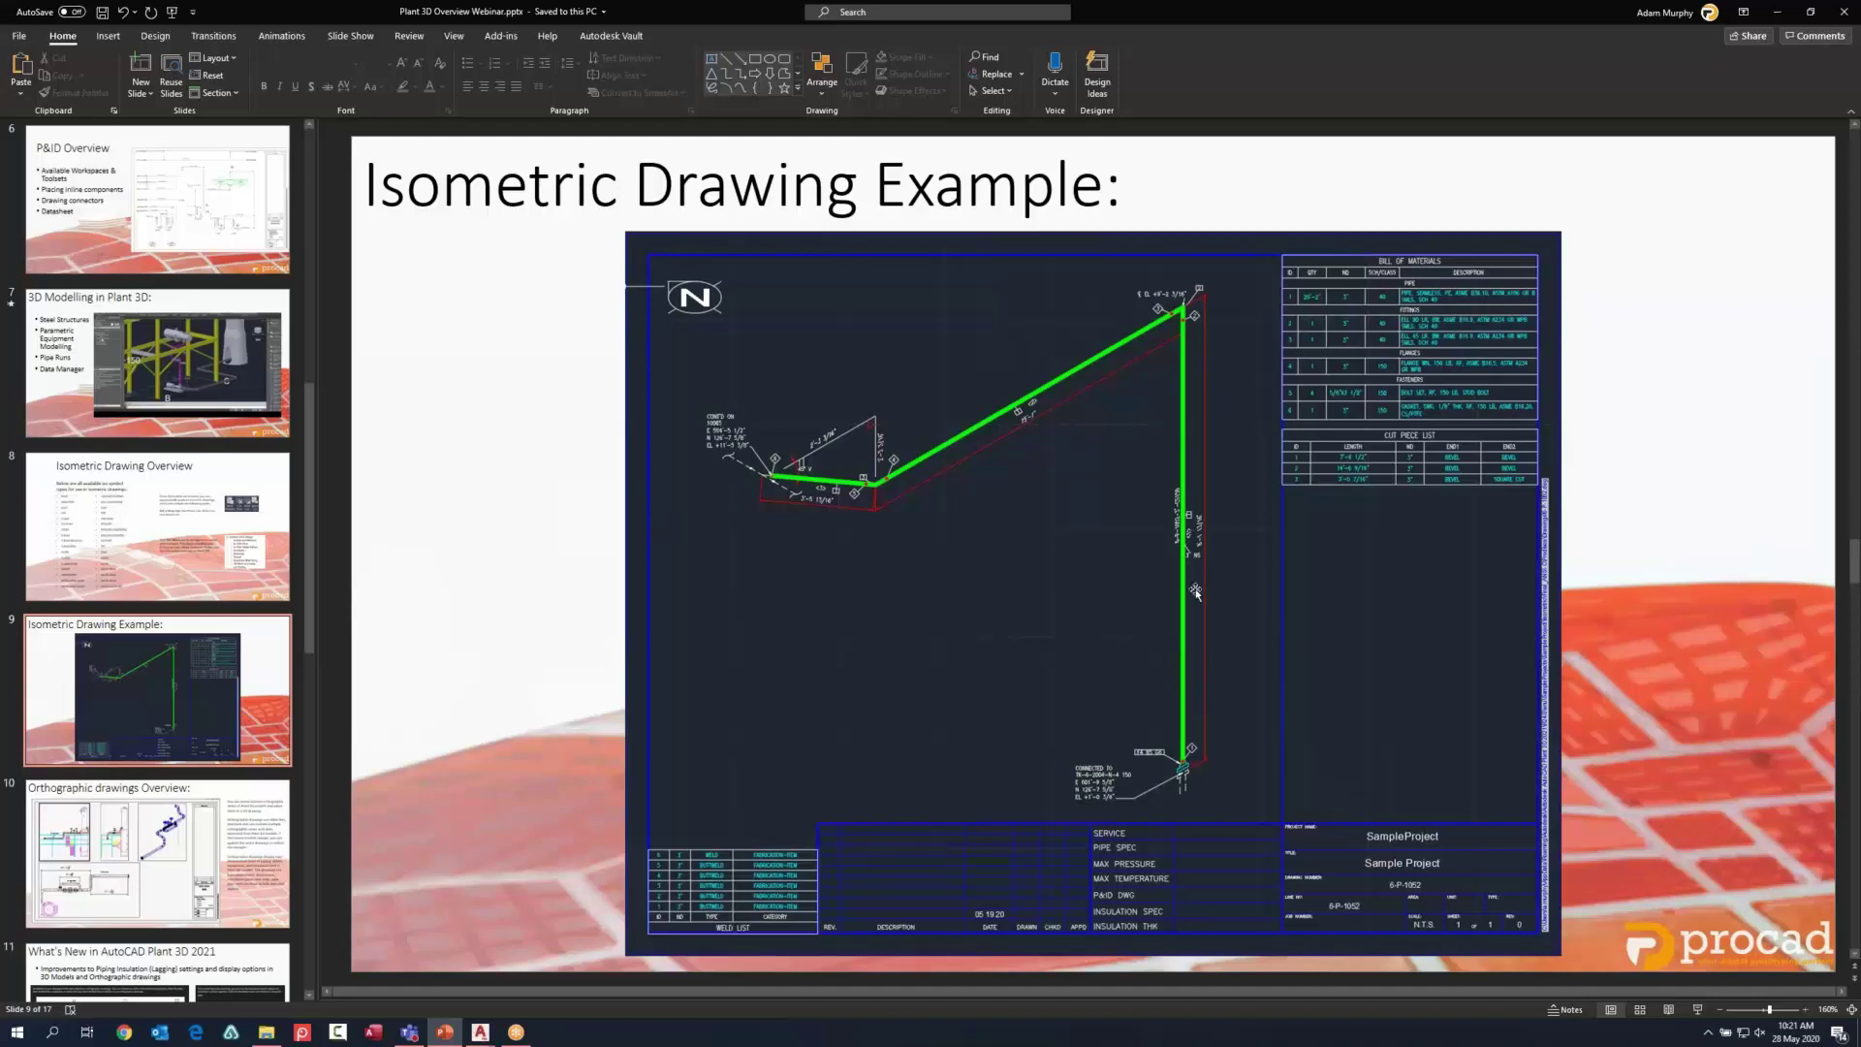
{"action": "scroll", "coordinate": [1151, 587], "scroll_direction": "up", "scroll_amount": 1}
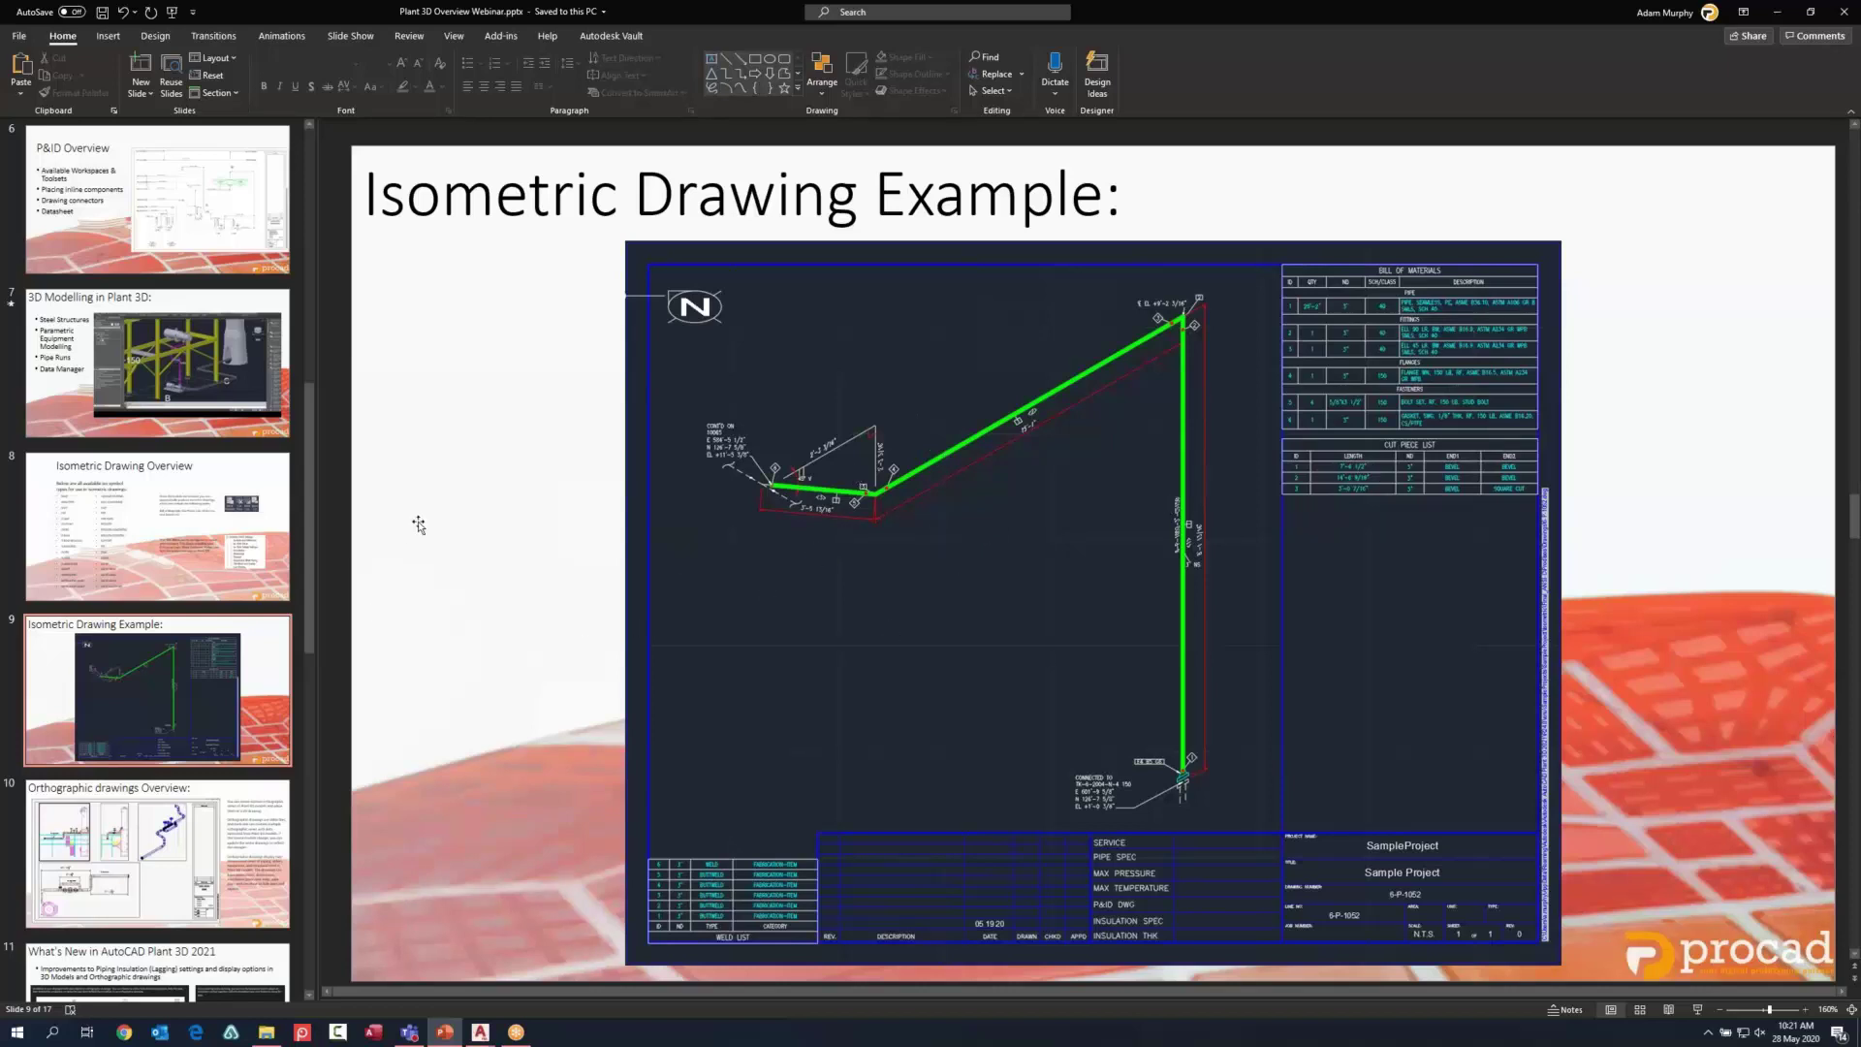
{"action": "scroll", "coordinate": [281, 582], "scroll_direction": "down", "scroll_amount": 1}
{"action": "left_click", "coordinate": [143, 734]}
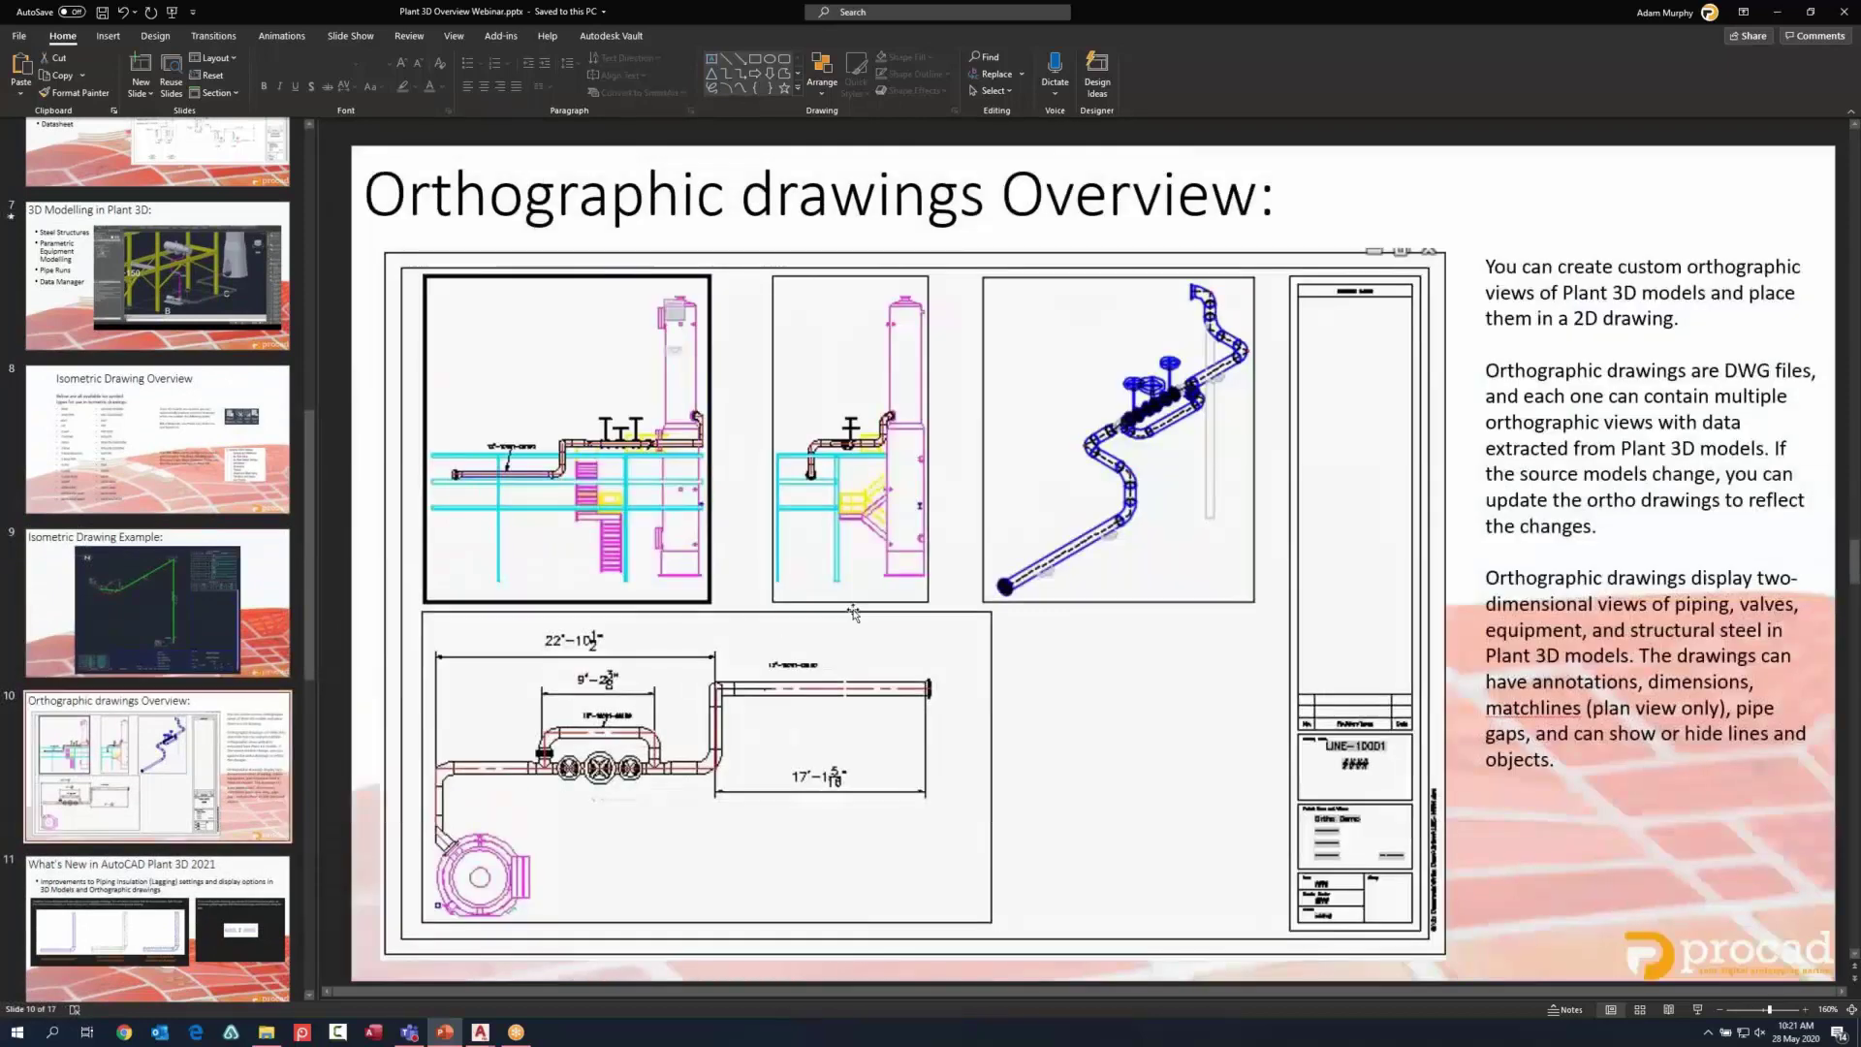